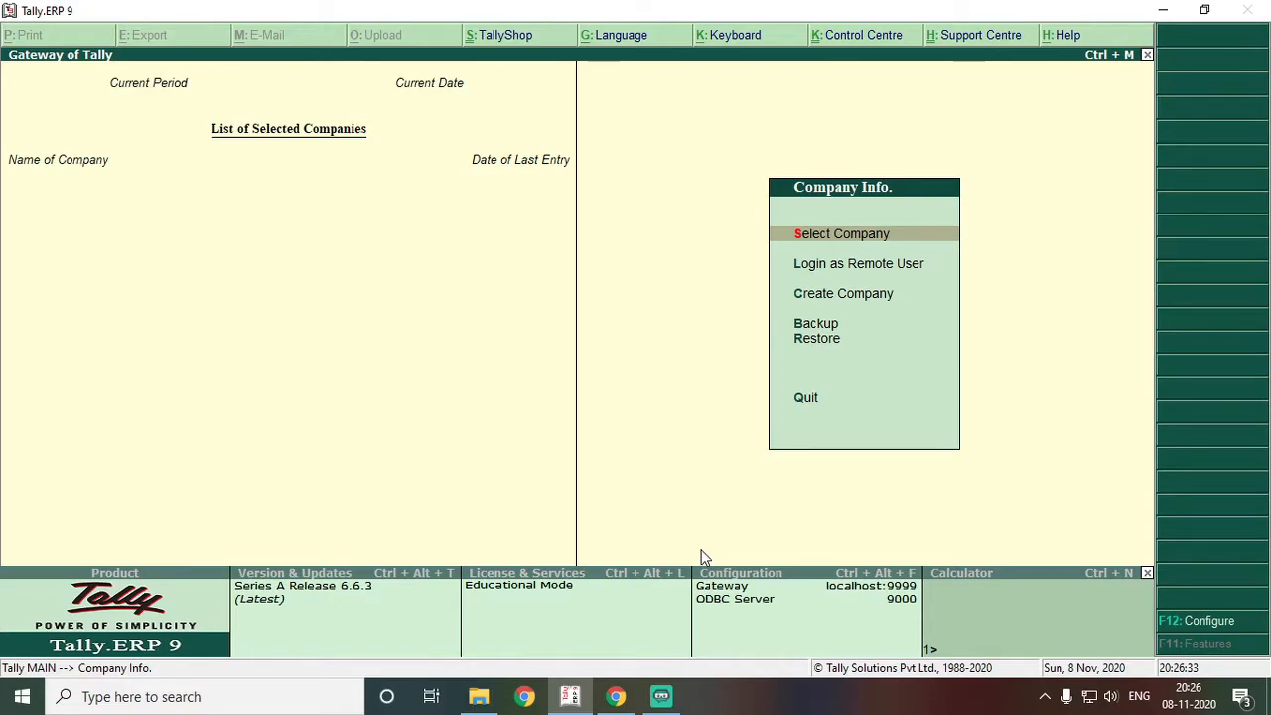
Open the Tally.ERP 9 product page on tallysolutions.com from the Google 'tally erp 9' results
left_click(621, 696)
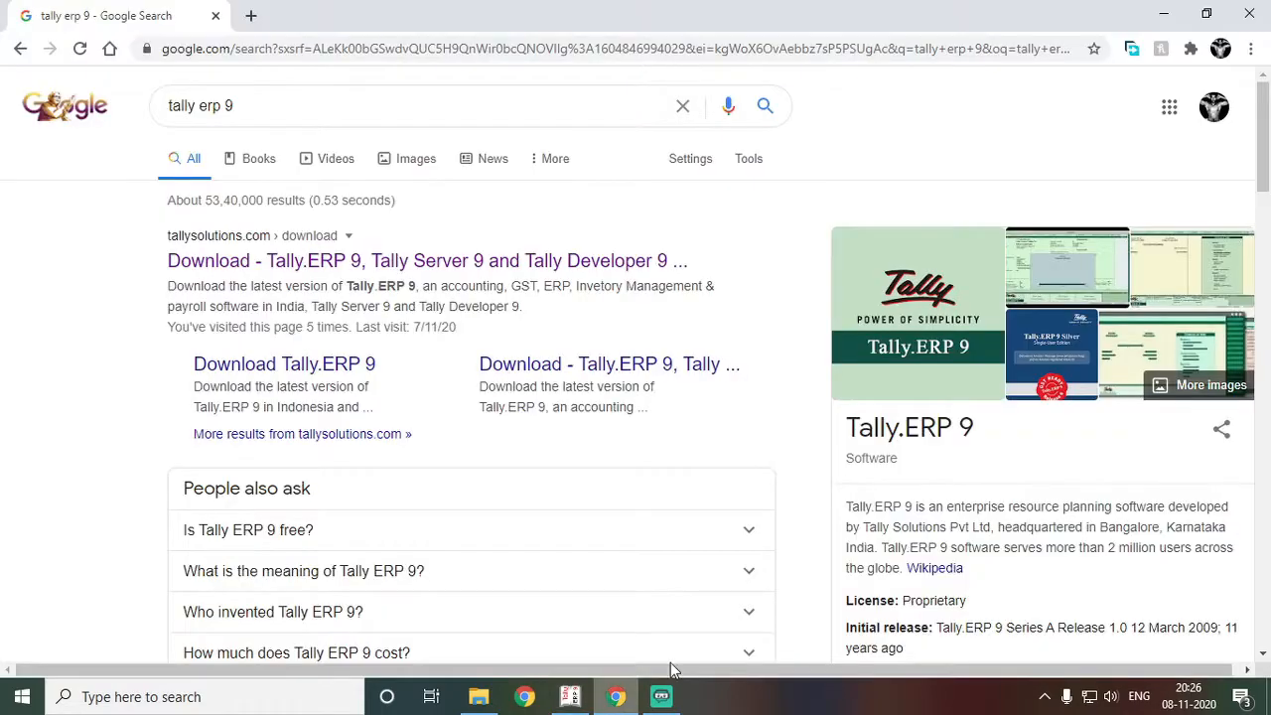
left_click_drag(872, 671, 953, 672)
scroll(1262, 208, "down", 2)
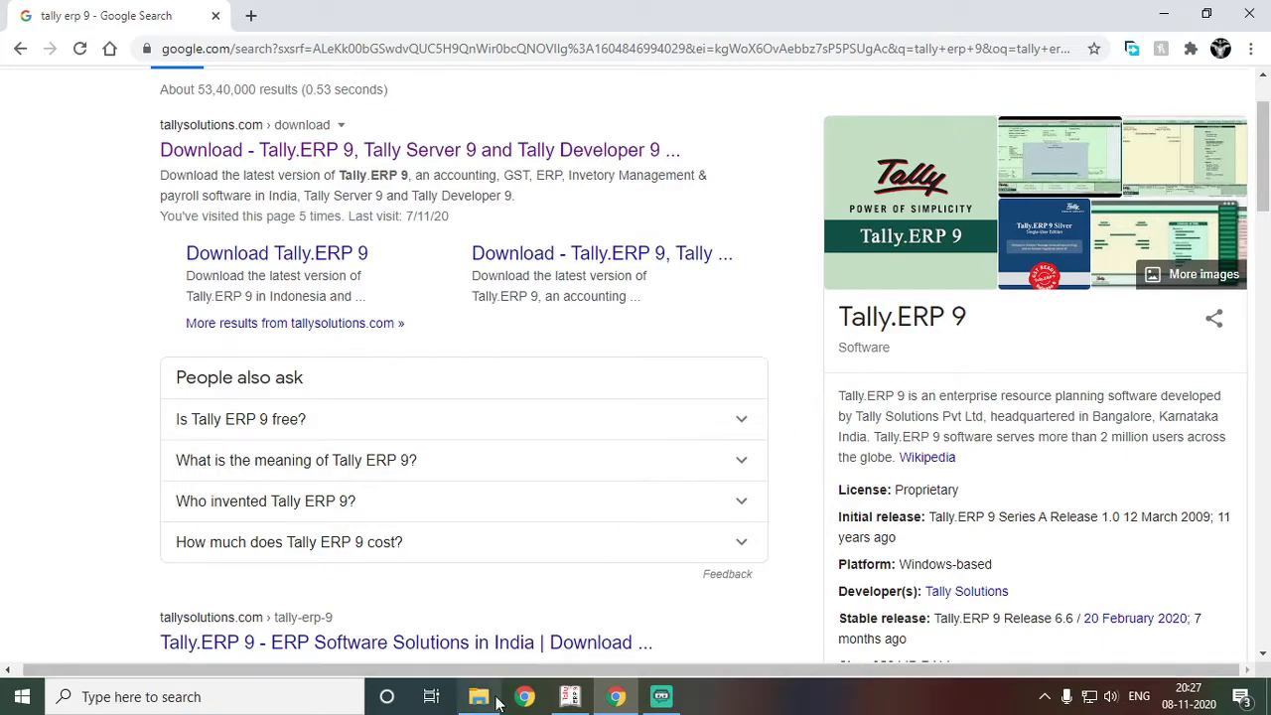
left_click(566, 697)
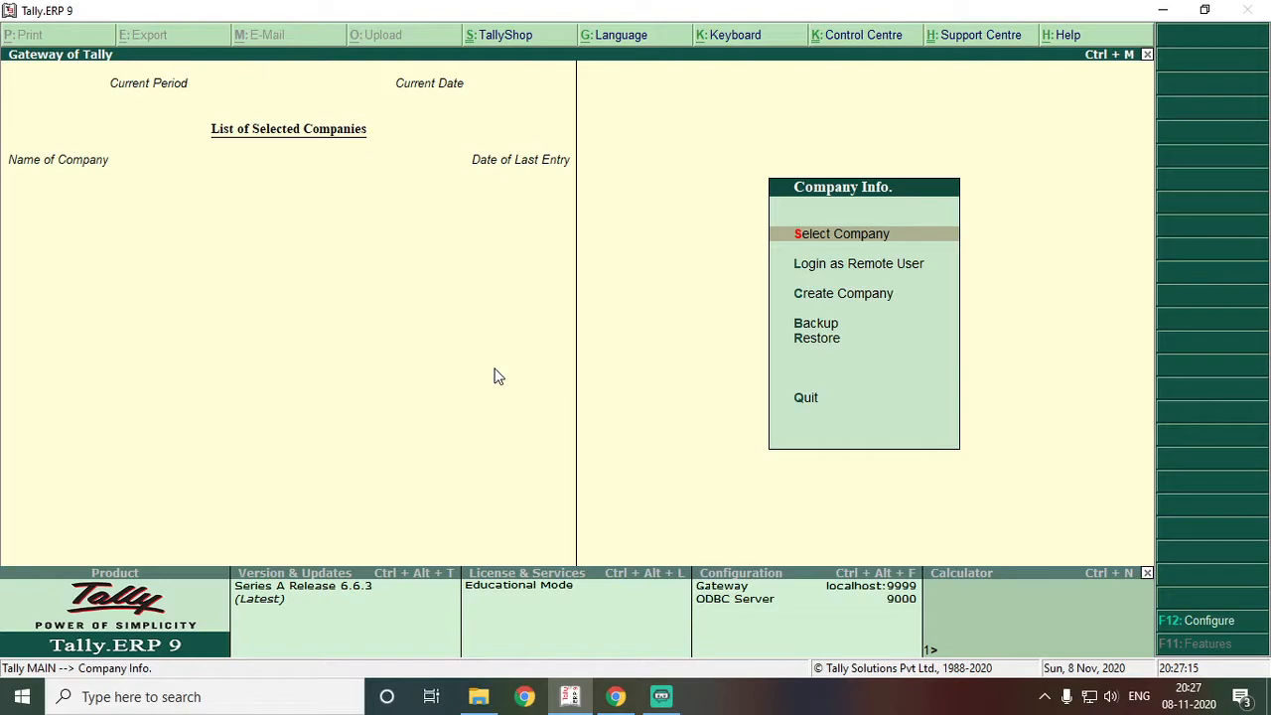
left_click(616, 696)
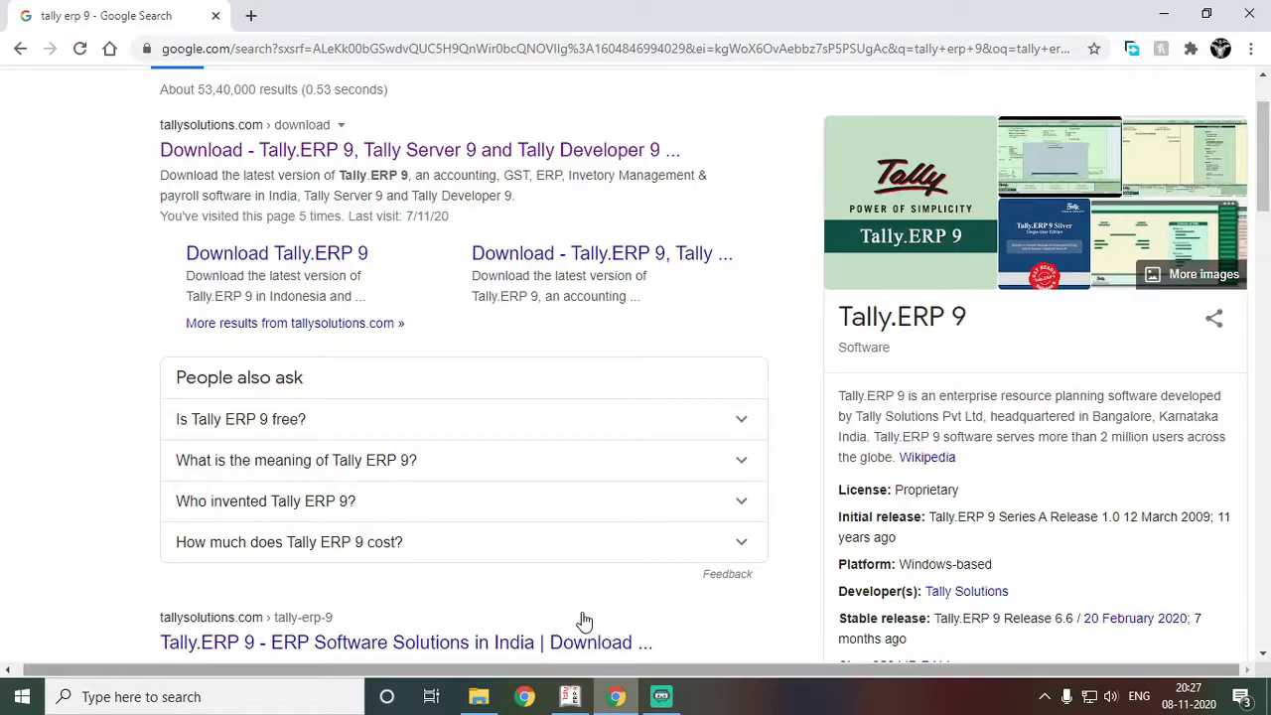
left_click(245, 149)
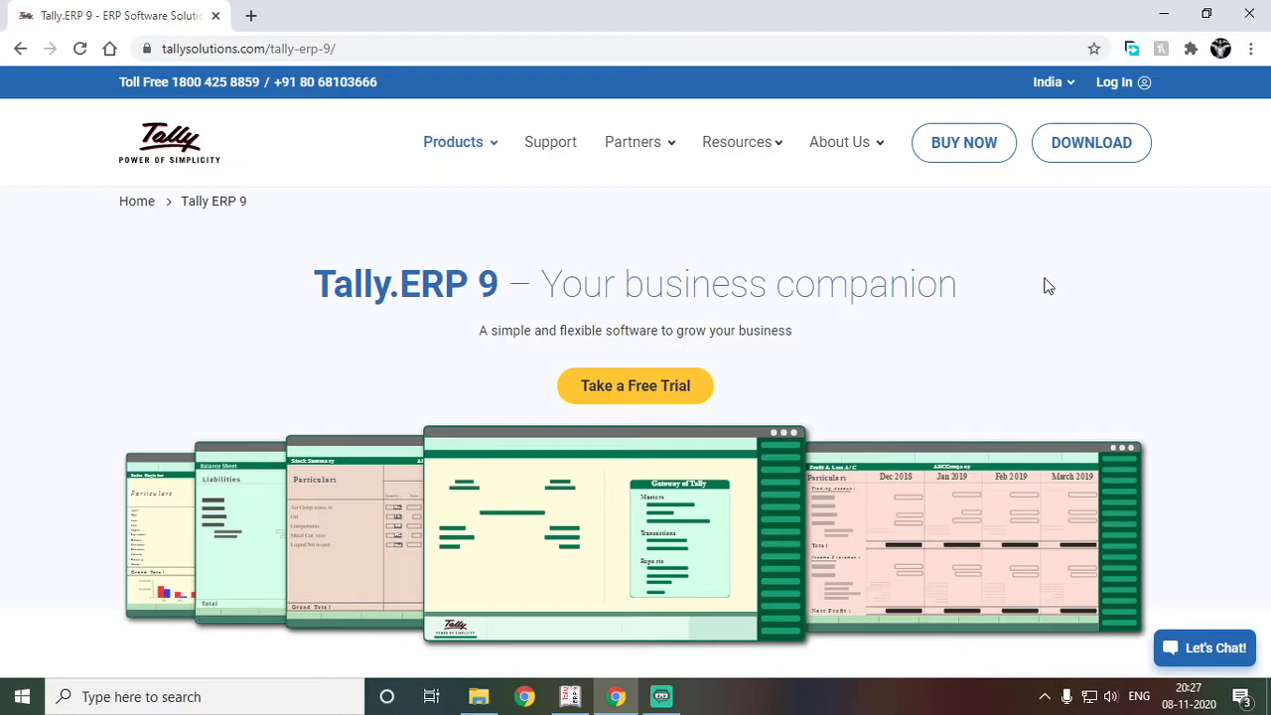
Go to Buy Tally and scroll to the Silver (INR 18,000) and Gold (INR 54,000) price cards
left_click(987, 157)
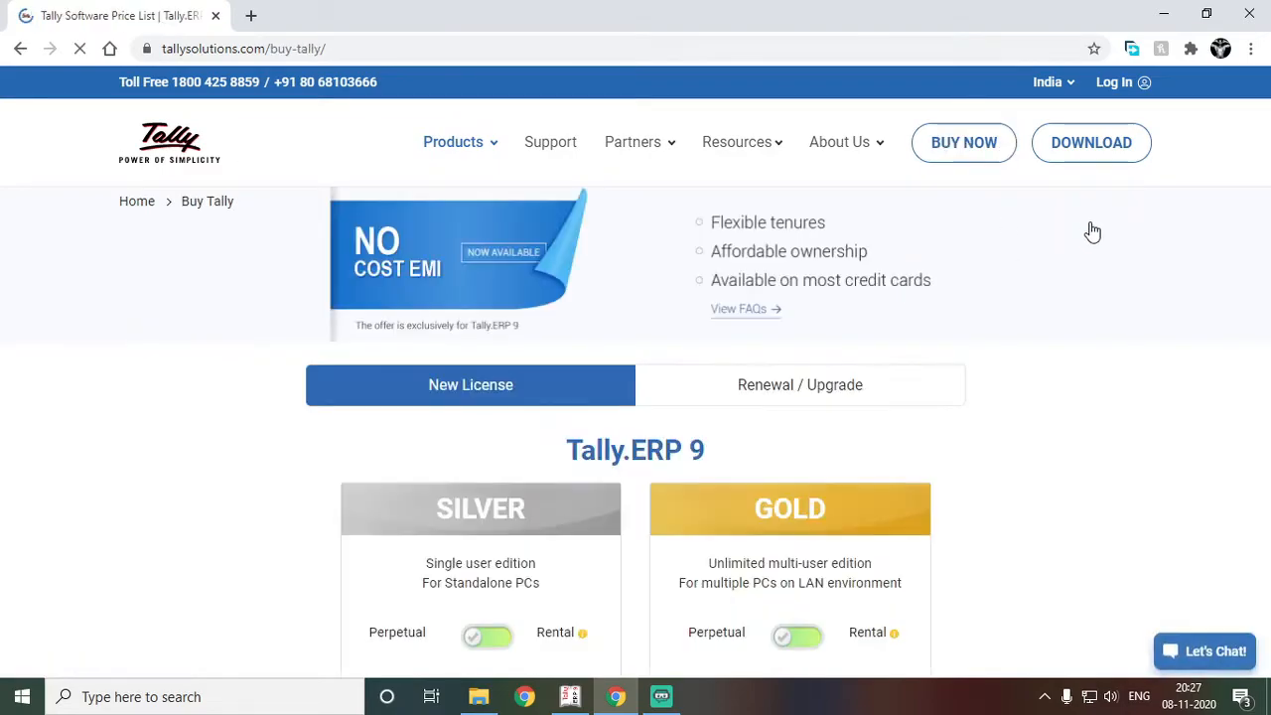
scroll(1207, 279, "down", 2)
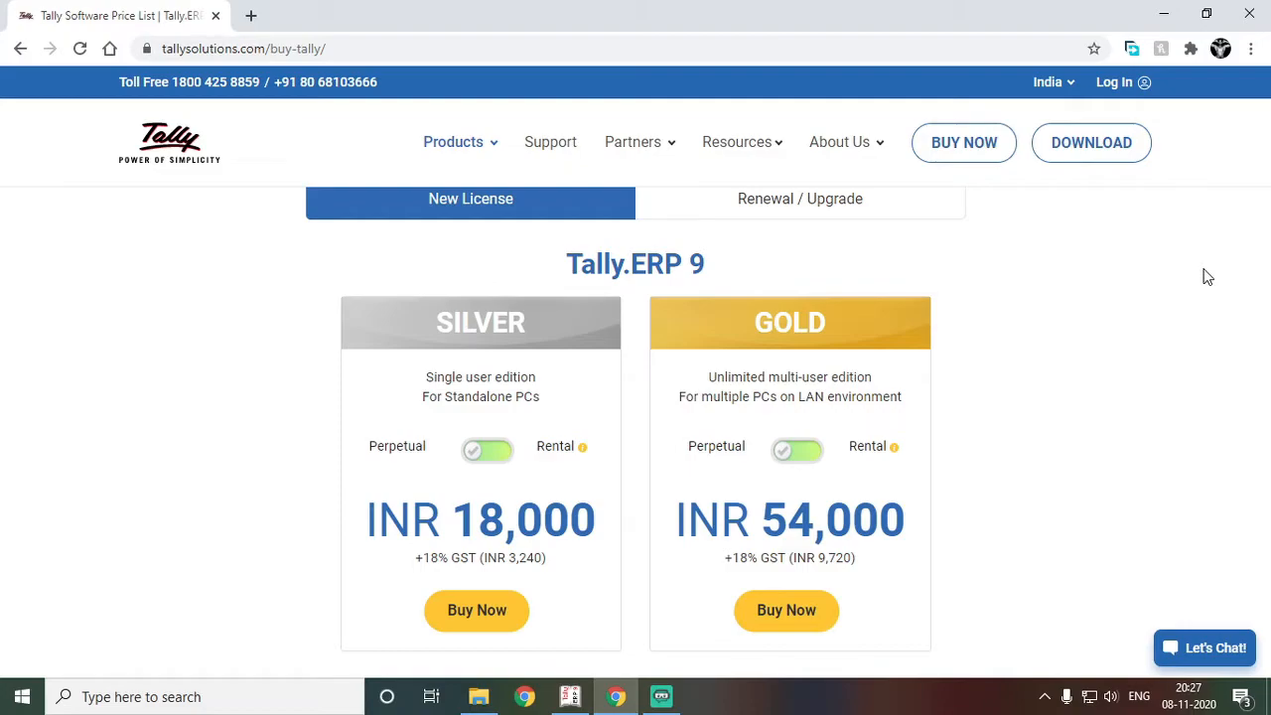
scroll(1206, 277, "down", 1)
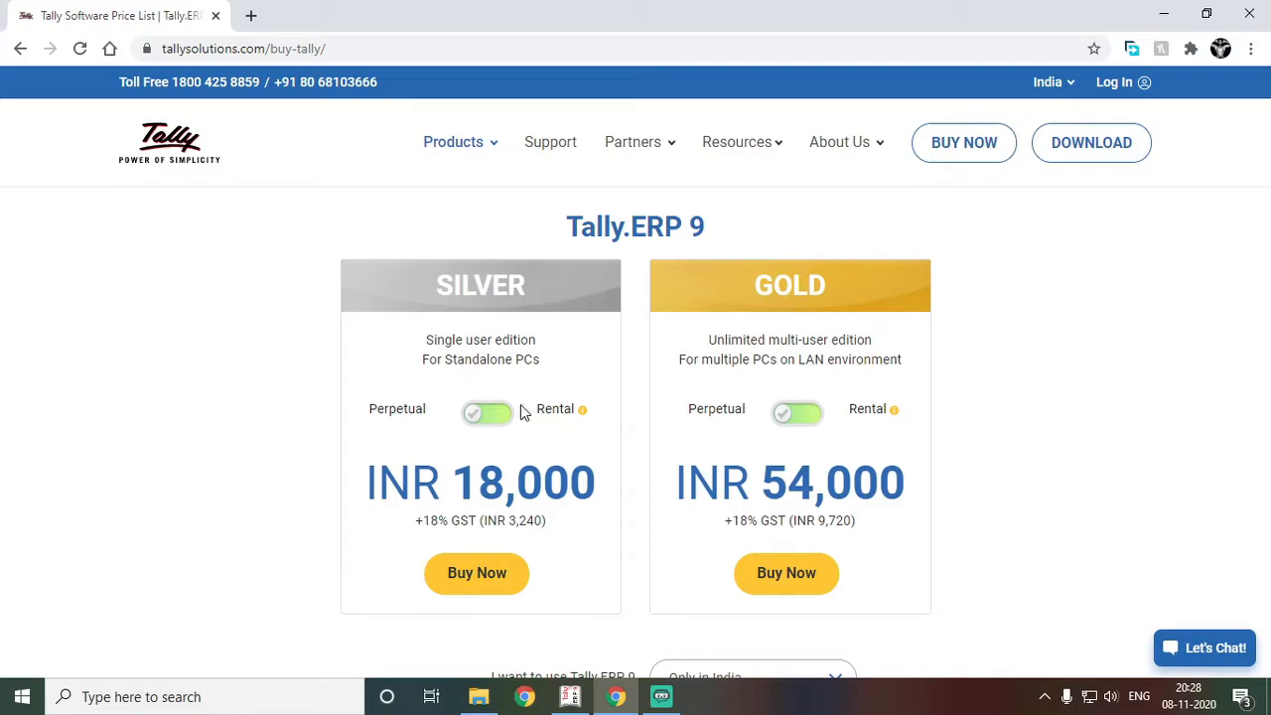
Switch Silver to rental pricing and check 3-month, then 12-month rental (INR 7,200)
left_click(479, 422)
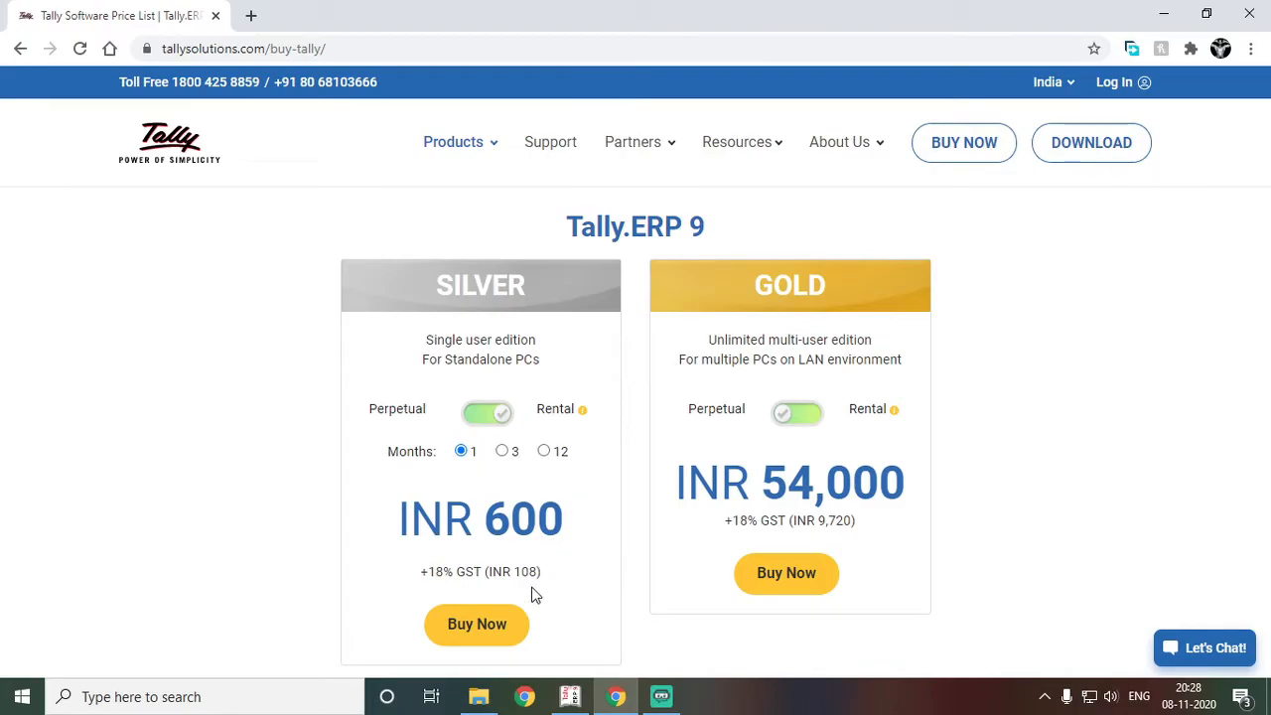
left_click(503, 452)
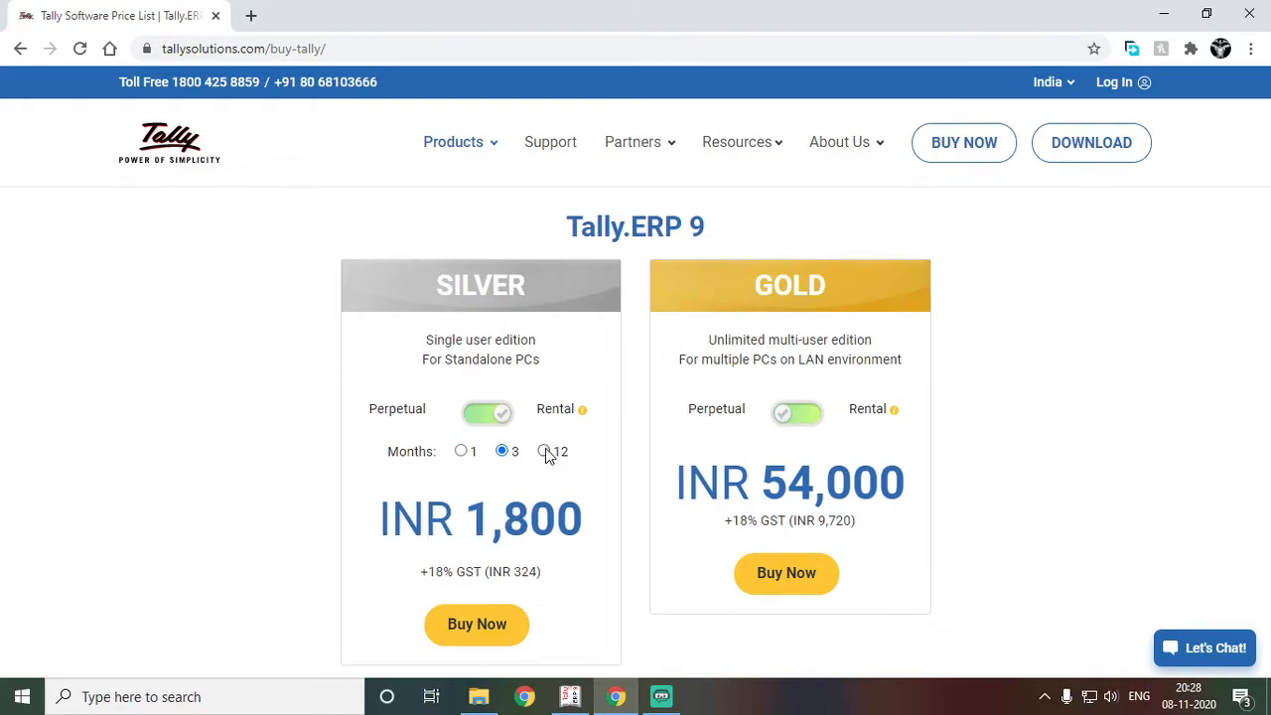
left_click(545, 452)
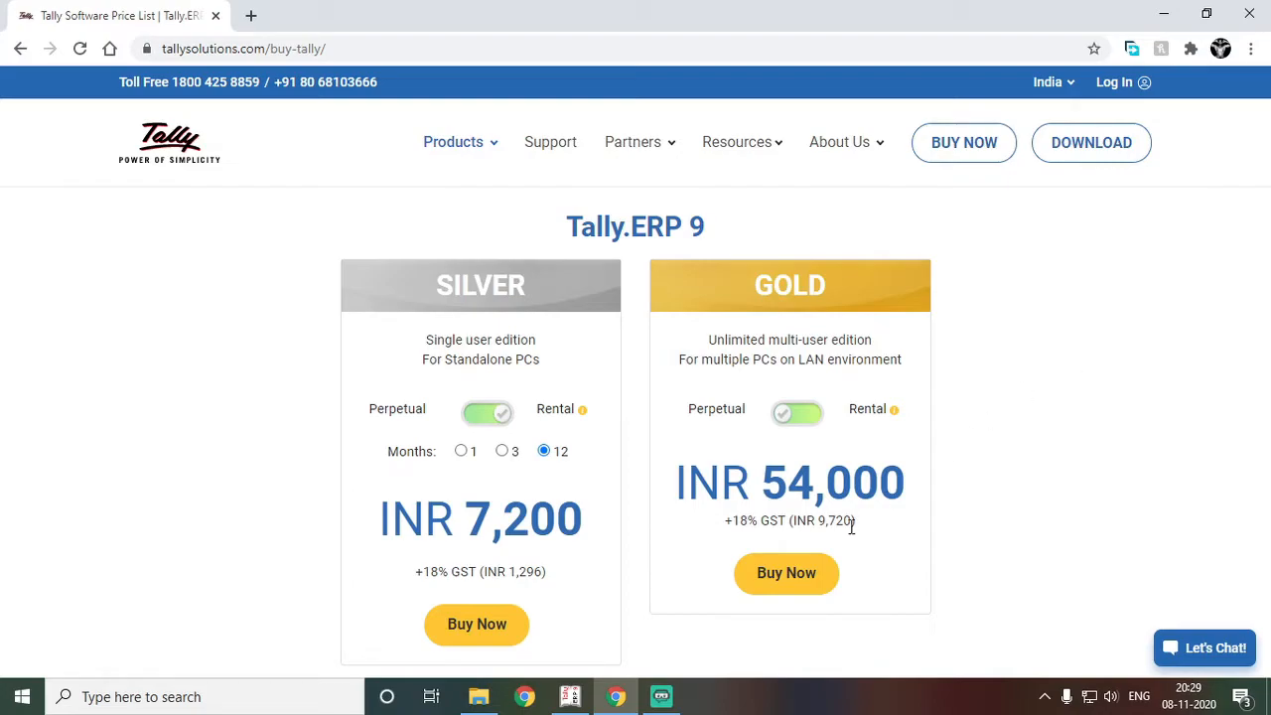
Switch Gold to rental pricing (INR 1,800 per month) and bring Tally.ERP 9 back to the front
left_click_drag(793, 481, 939, 491)
left_click(998, 506)
left_click(803, 427)
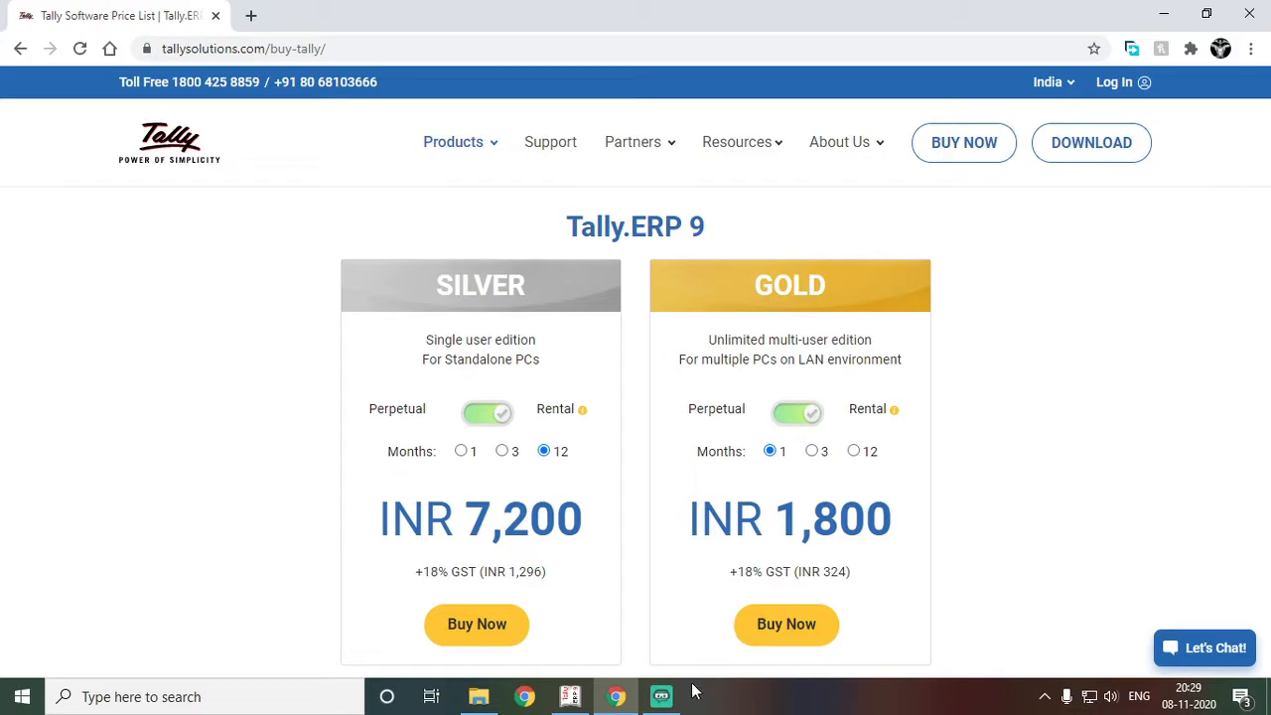
left_click(570, 696)
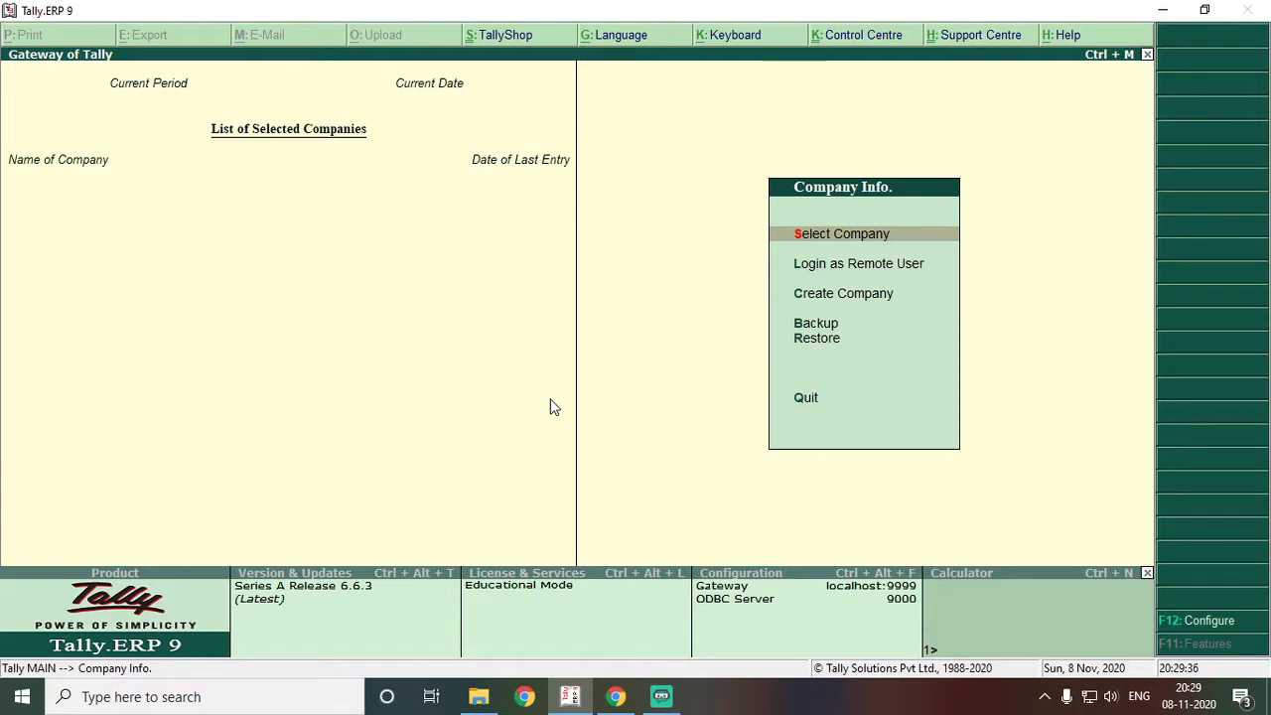
Quit Tally.ERP 9, close Chrome and refresh the desktop before relaunching Tally
key("Escape")
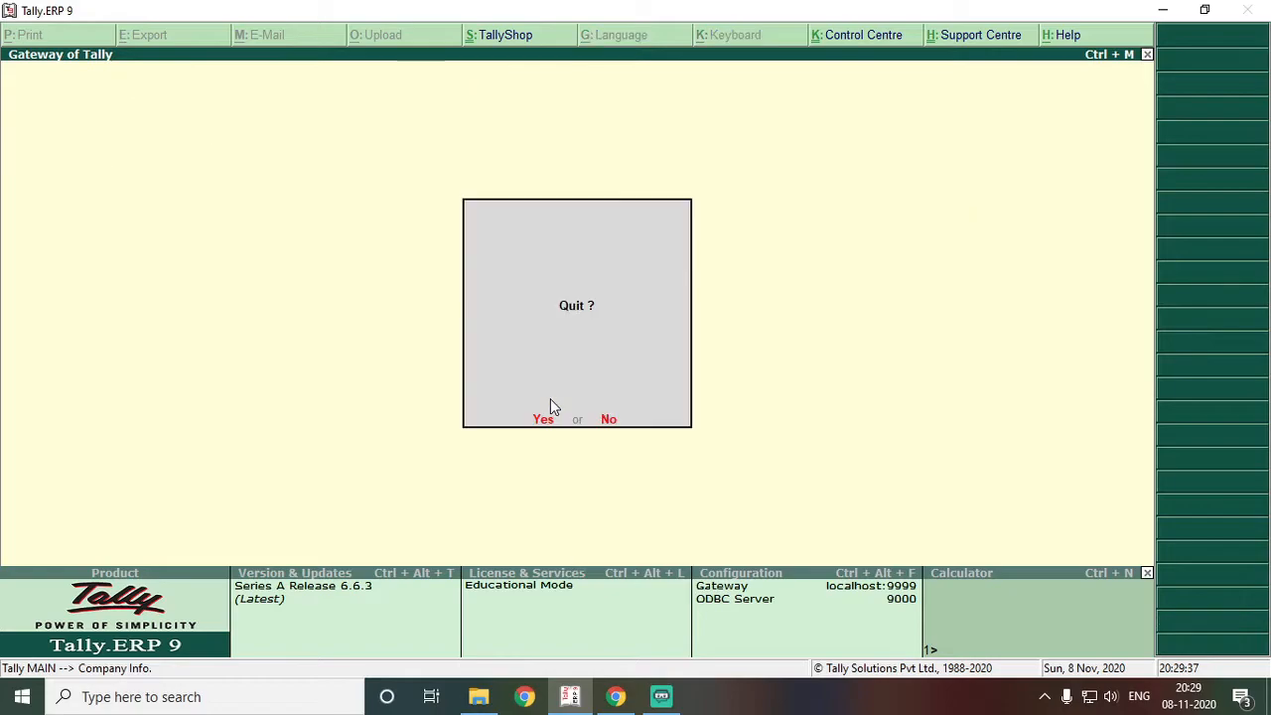
key("Return")
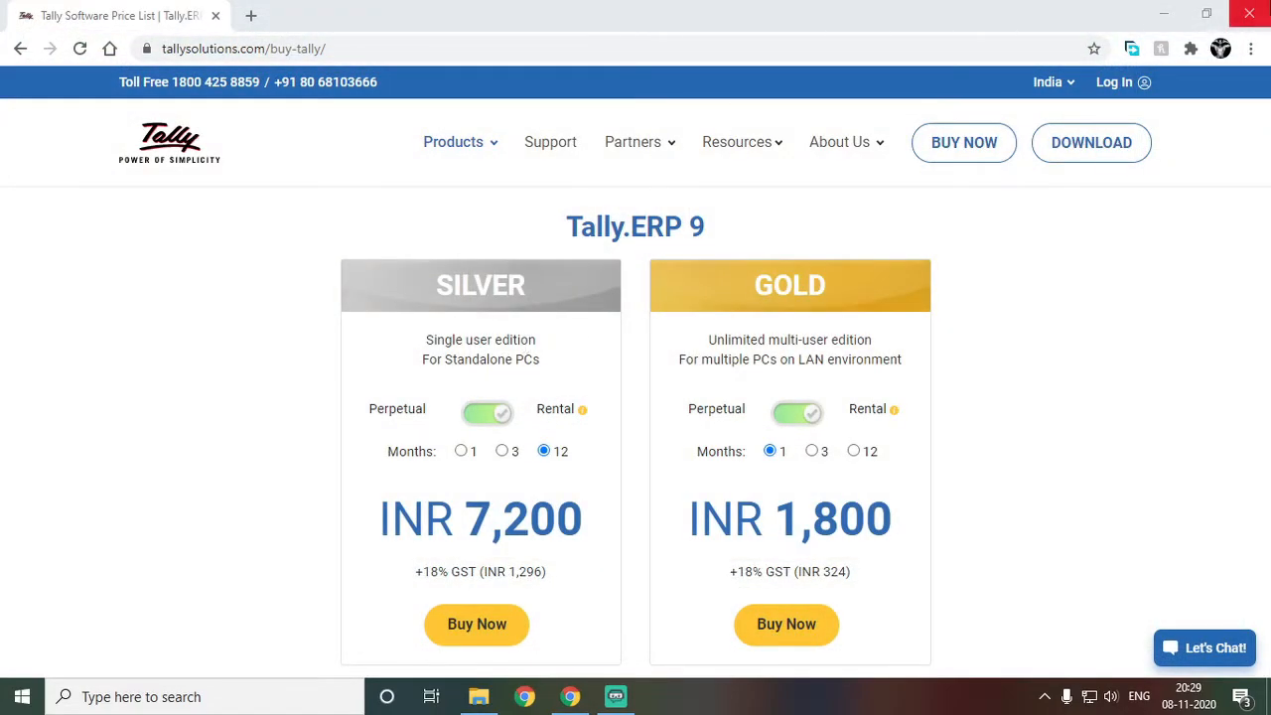
left_click(1249, 13)
key("super+d")
right_click(582, 226)
left_click(606, 278)
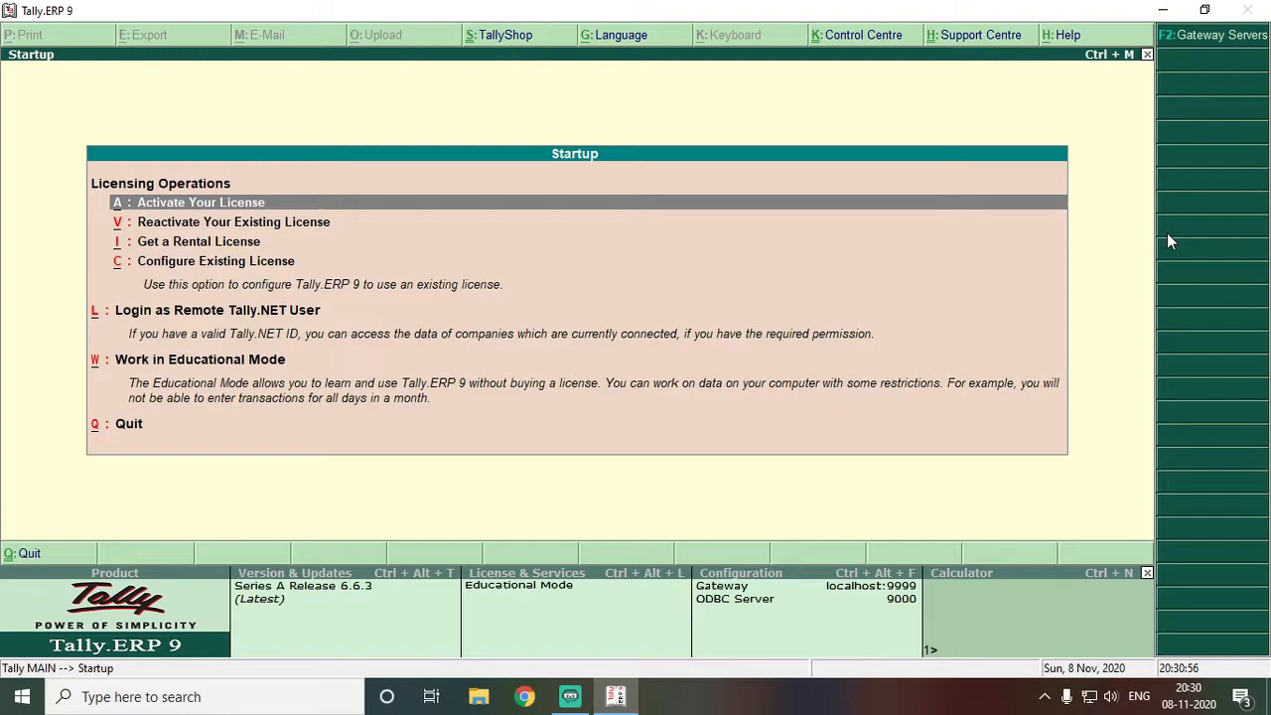
Choose Activate Your License on the Startup screen and restart Tally with administrator rights
key("Down")
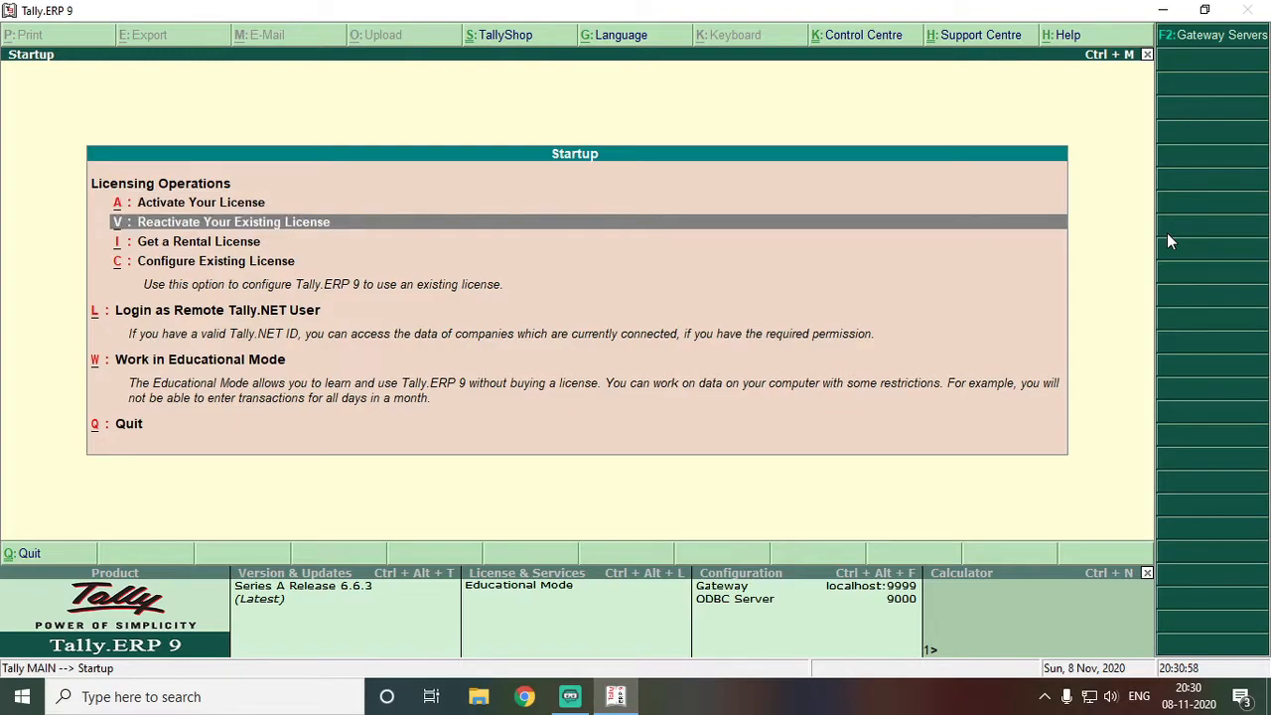
key("Down")
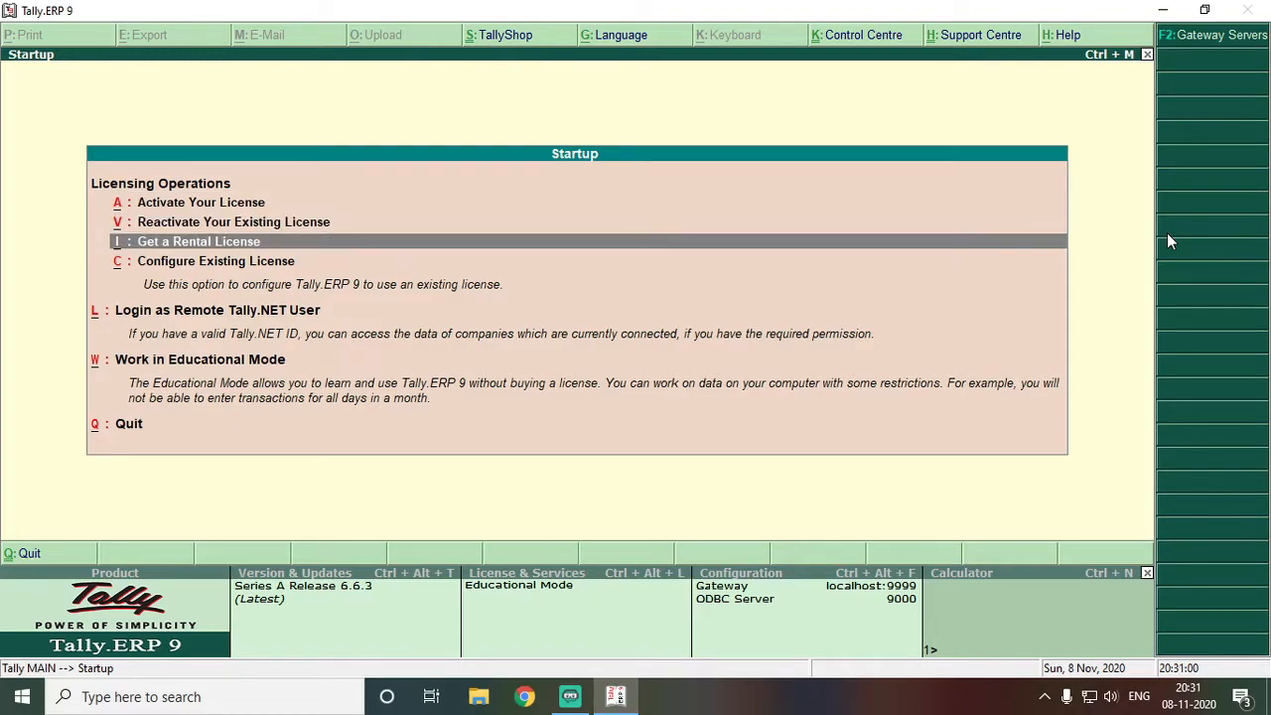
key("Down")
key("Down")
key("Down")
key("Up")
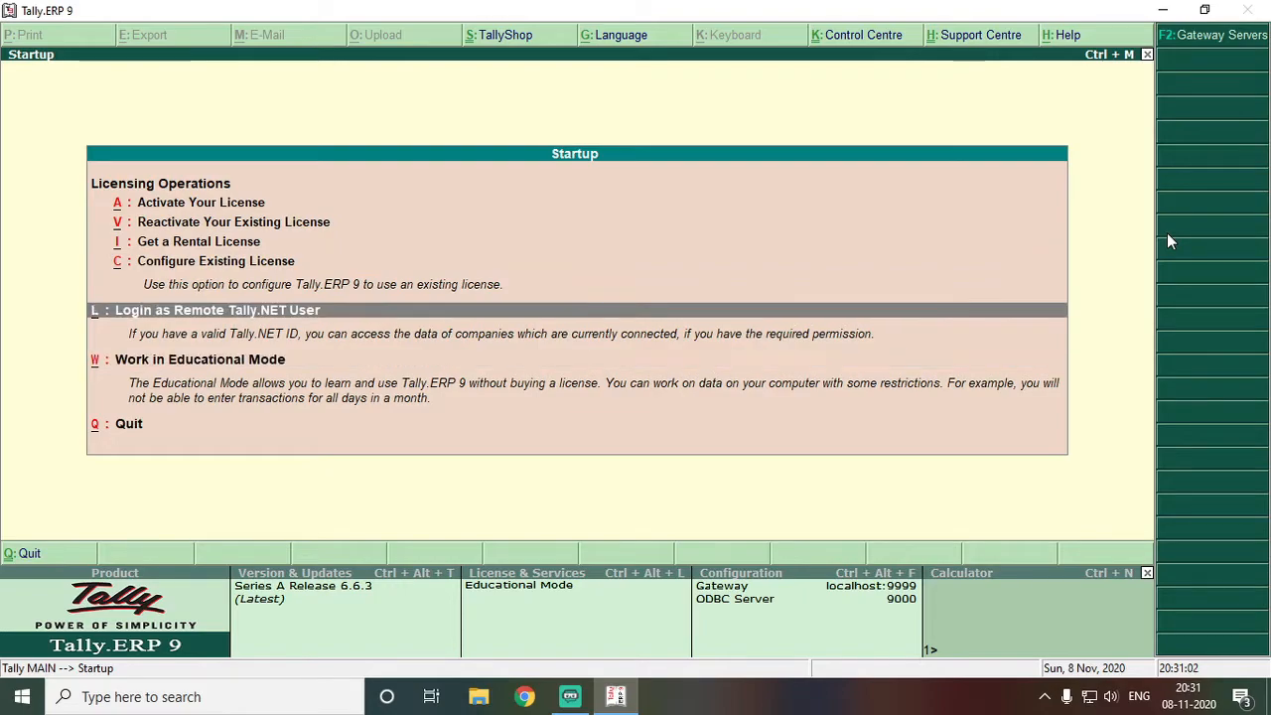
key("Down")
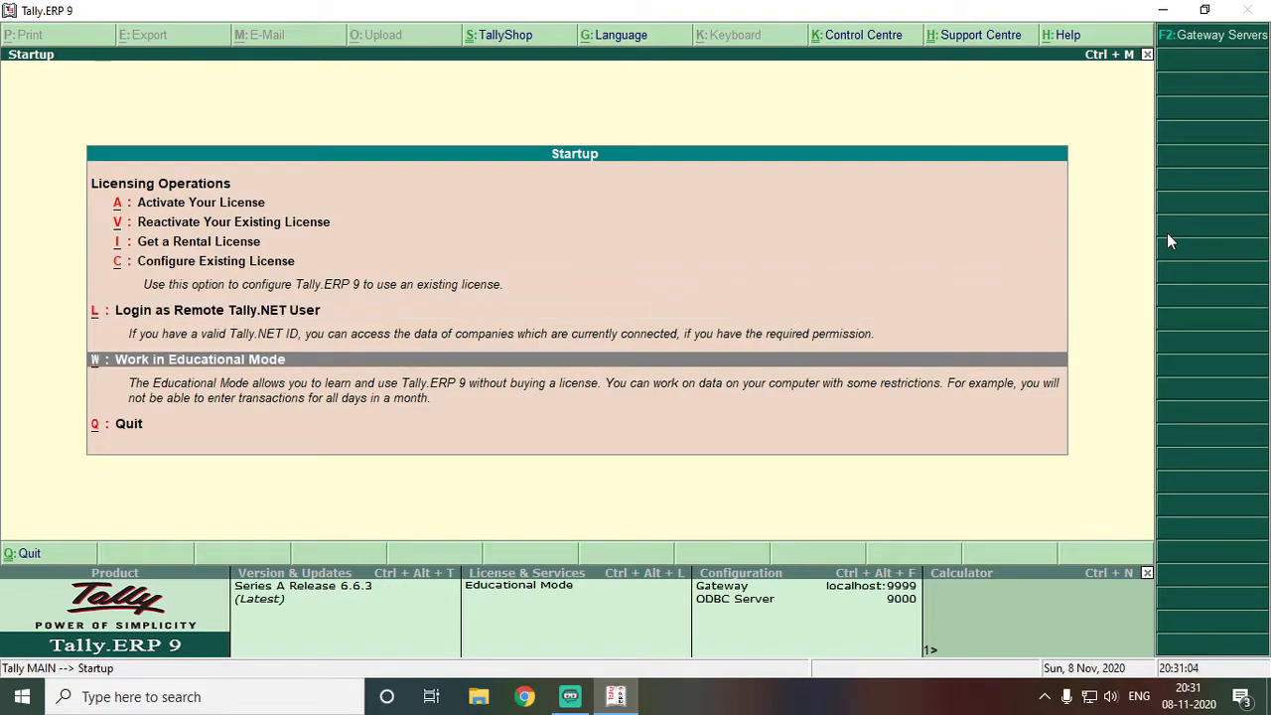
key("Down")
key("Up")
key("Up")
key("Up")
key("Up")
key("Up")
key("Up")
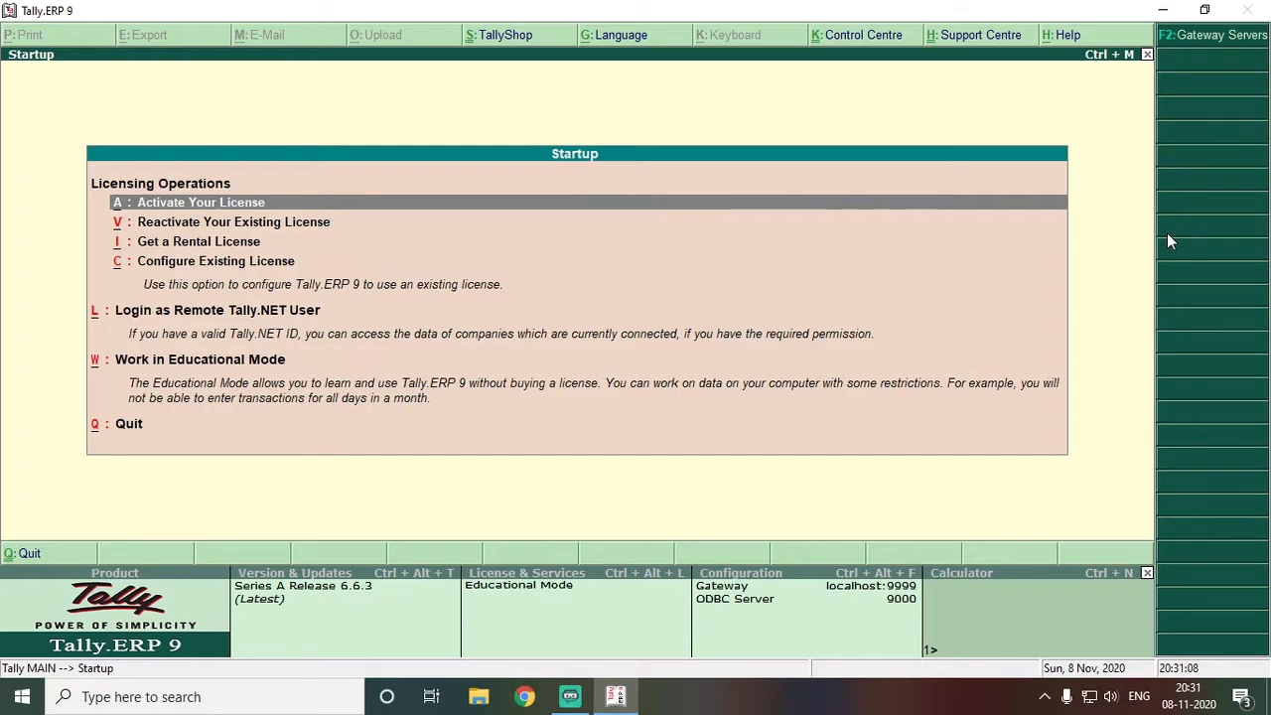
key("Return")
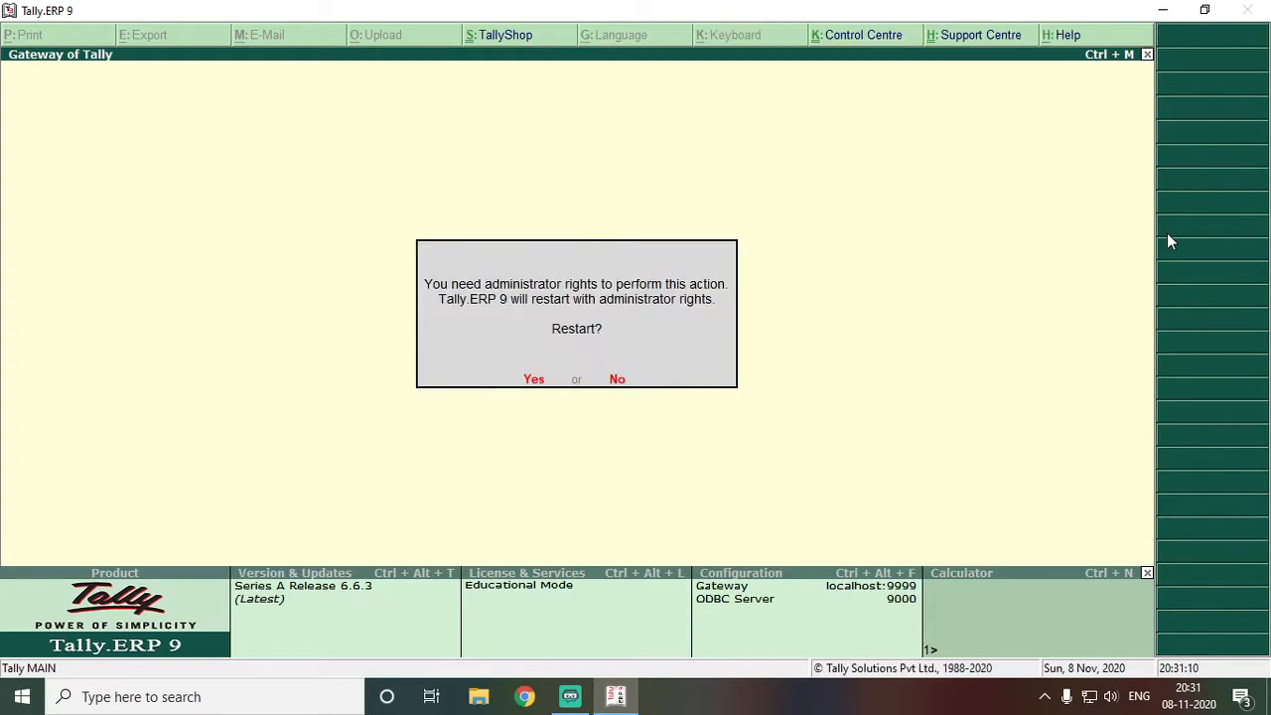
key("Return")
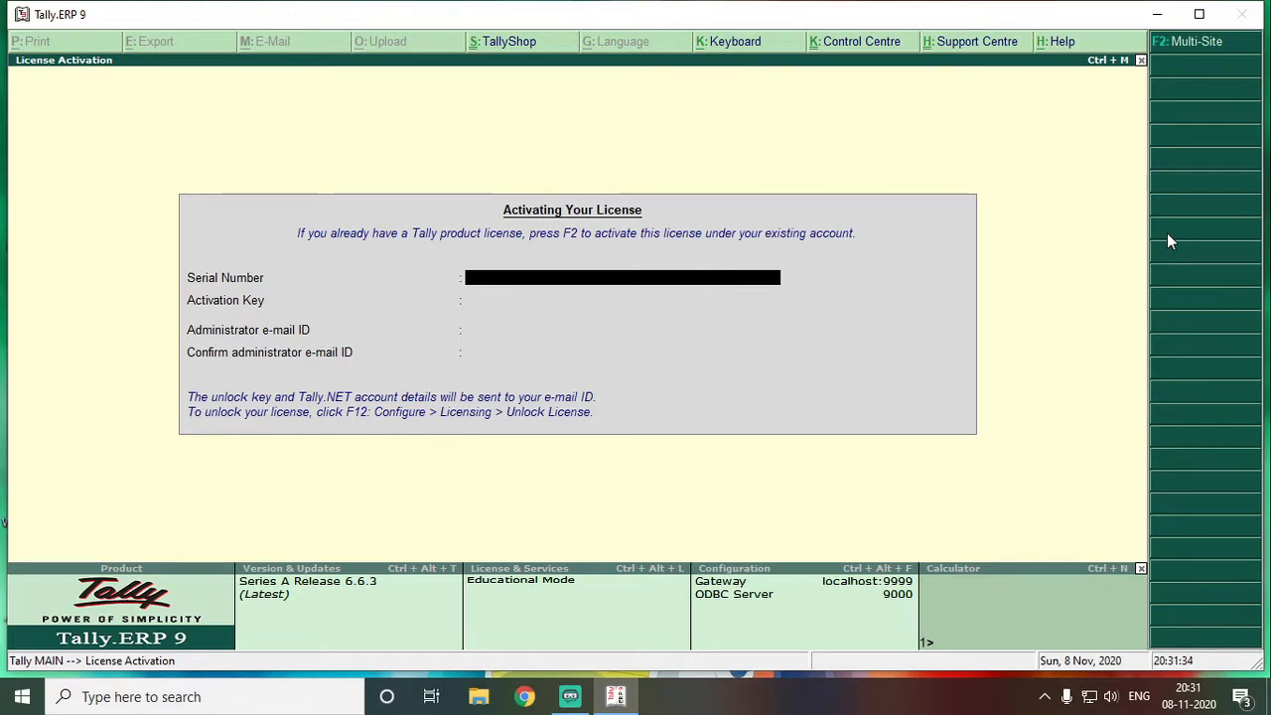
Leave activation, view the Reactivate Your Existing License form, then back out to Gateway of Tally
key("Escape")
key("Down")
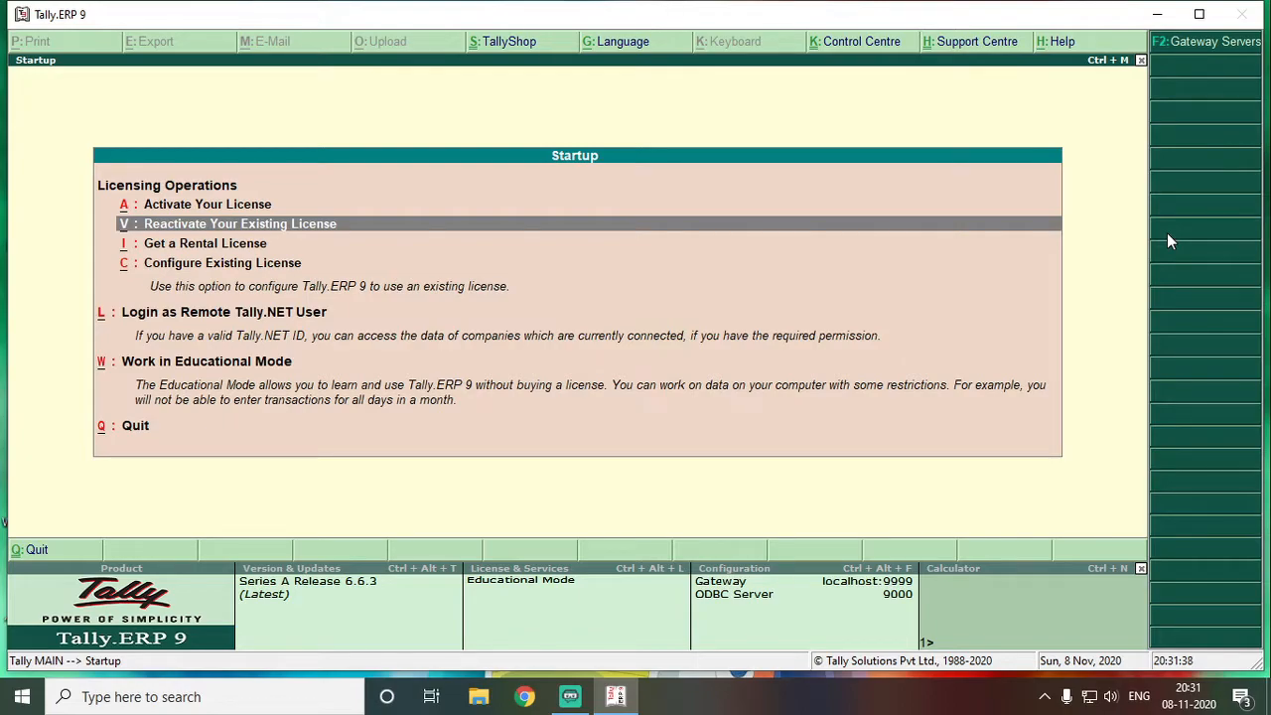
key("Return")
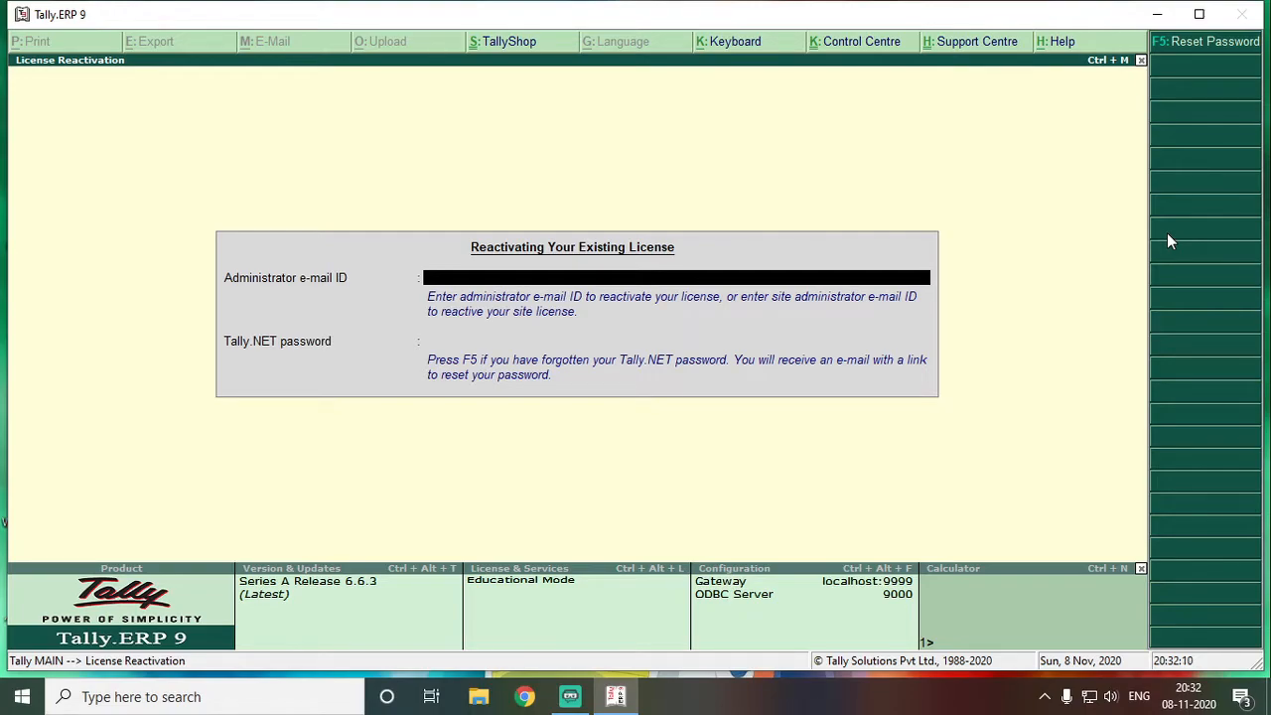
key("Escape")
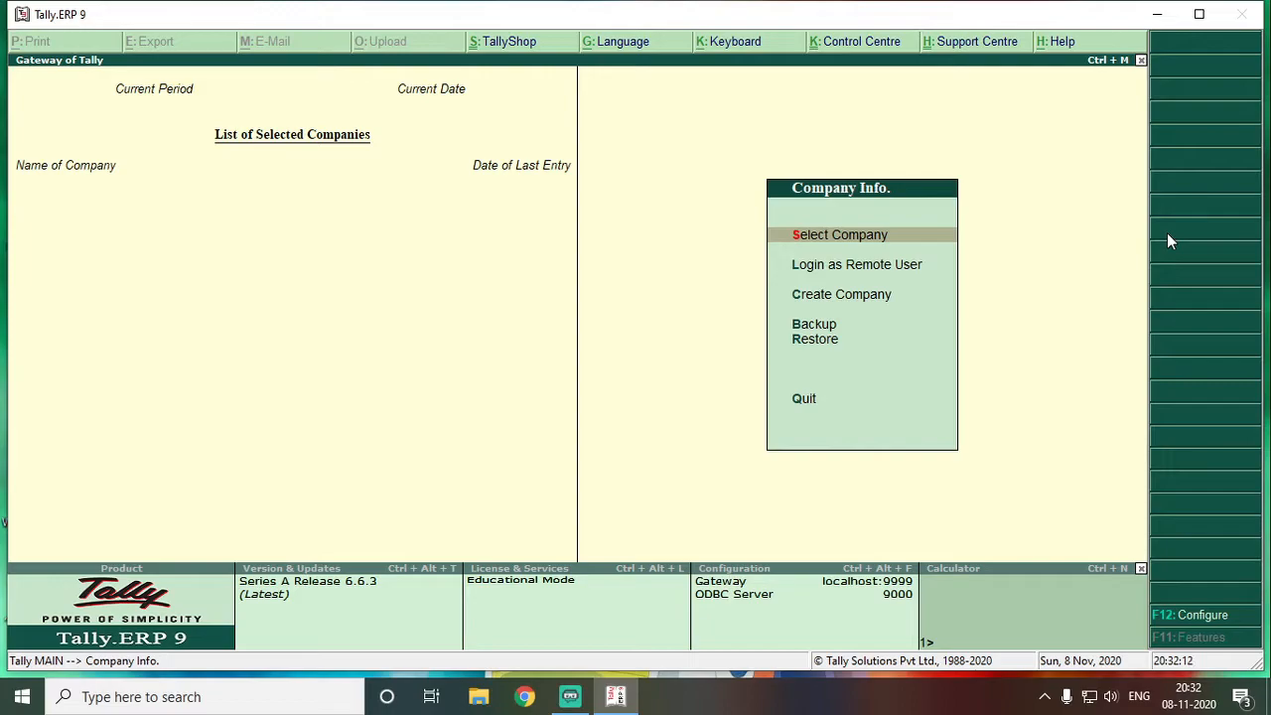
Quit Tally.ERP 9 with Y and relaunch it from the desktop icon to the Startup screen
key("Escape")
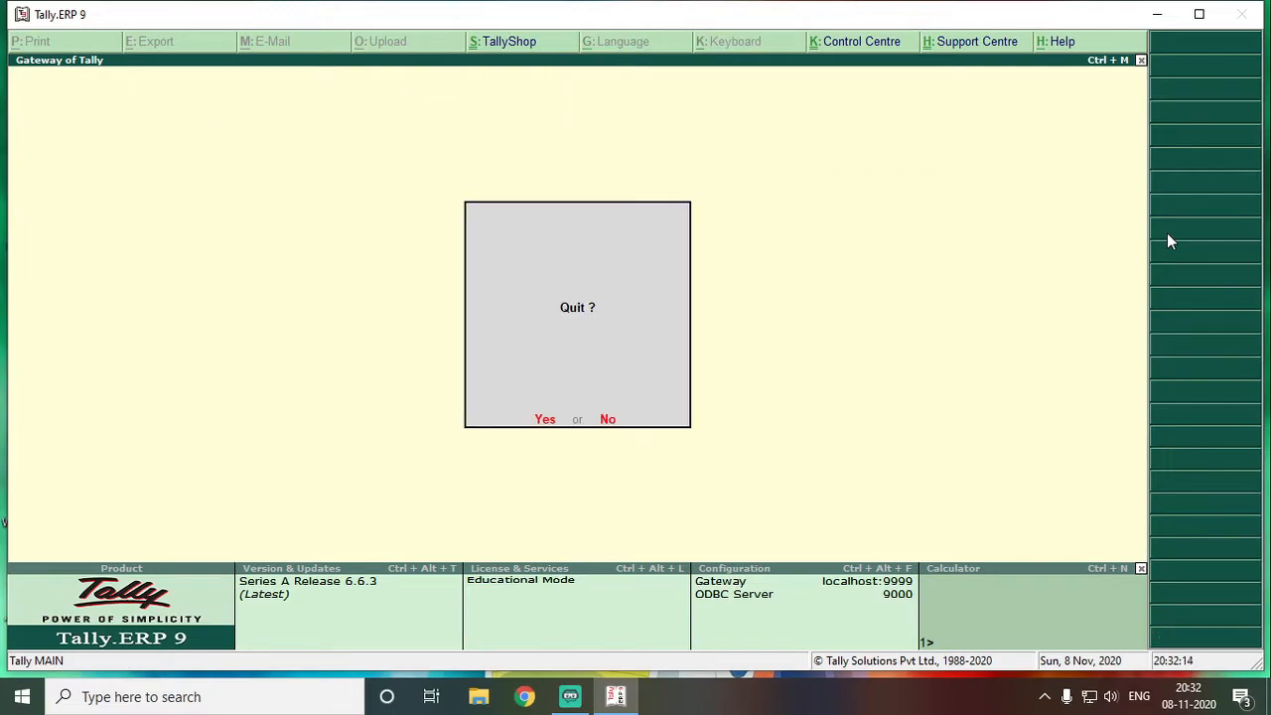
key("y")
double_click(103, 402)
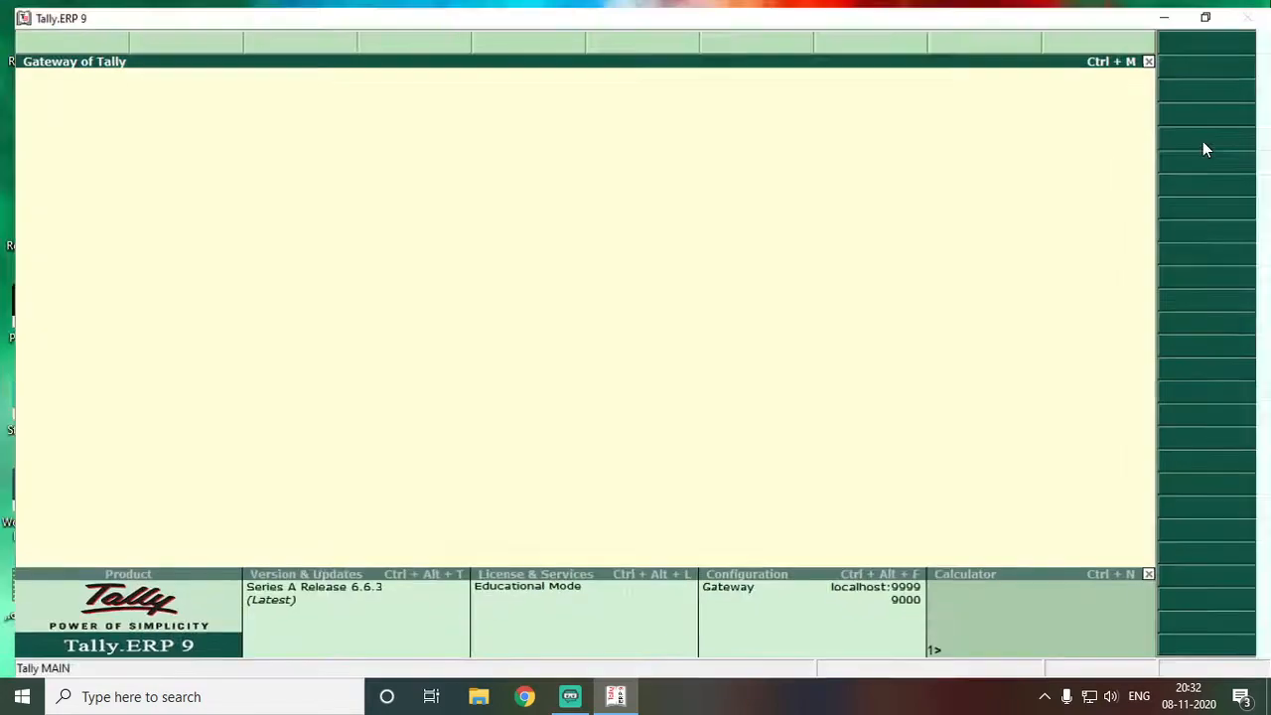
key("Down")
key("Down")
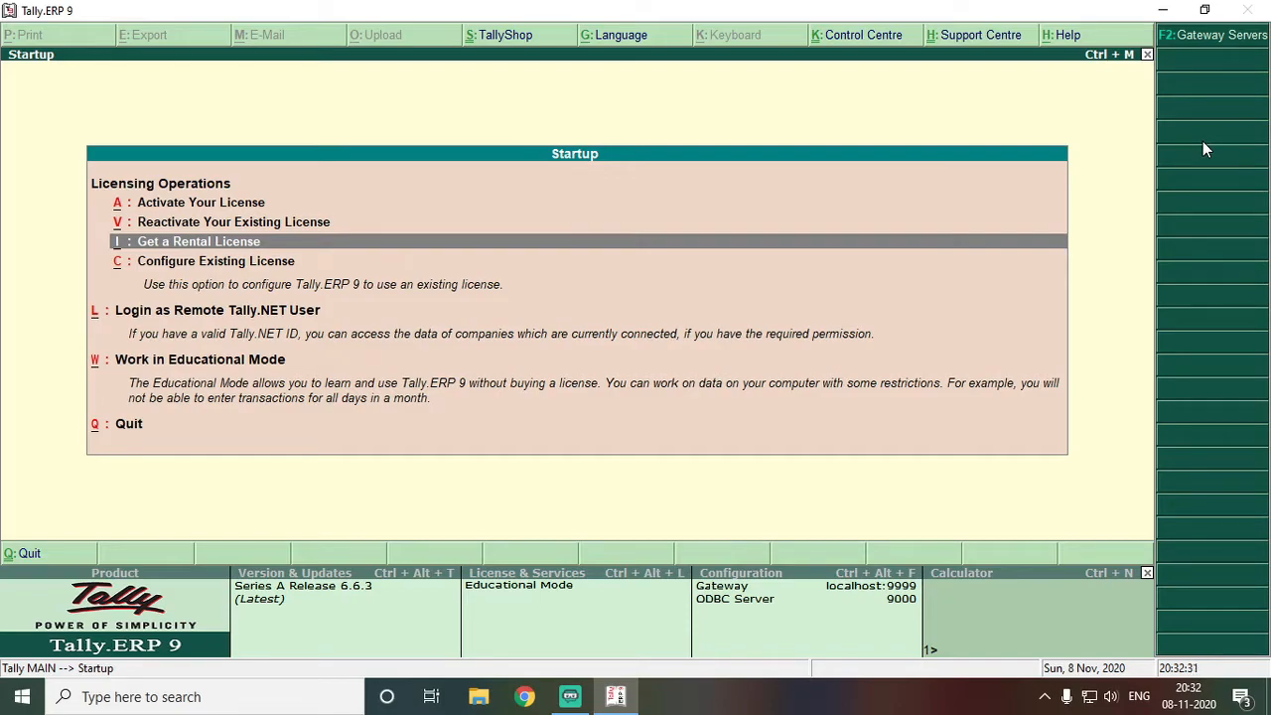
Move down the Startup licensing options to Work in Educational Mode
key("Down")
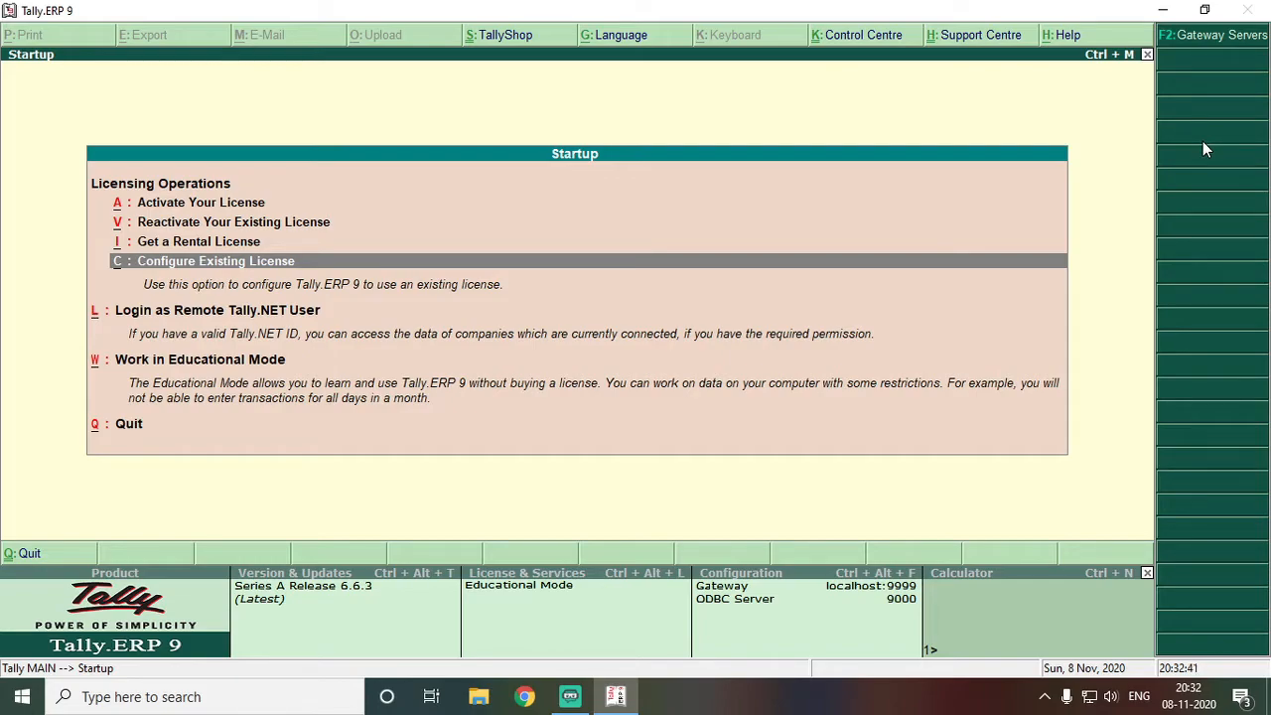
key("Down")
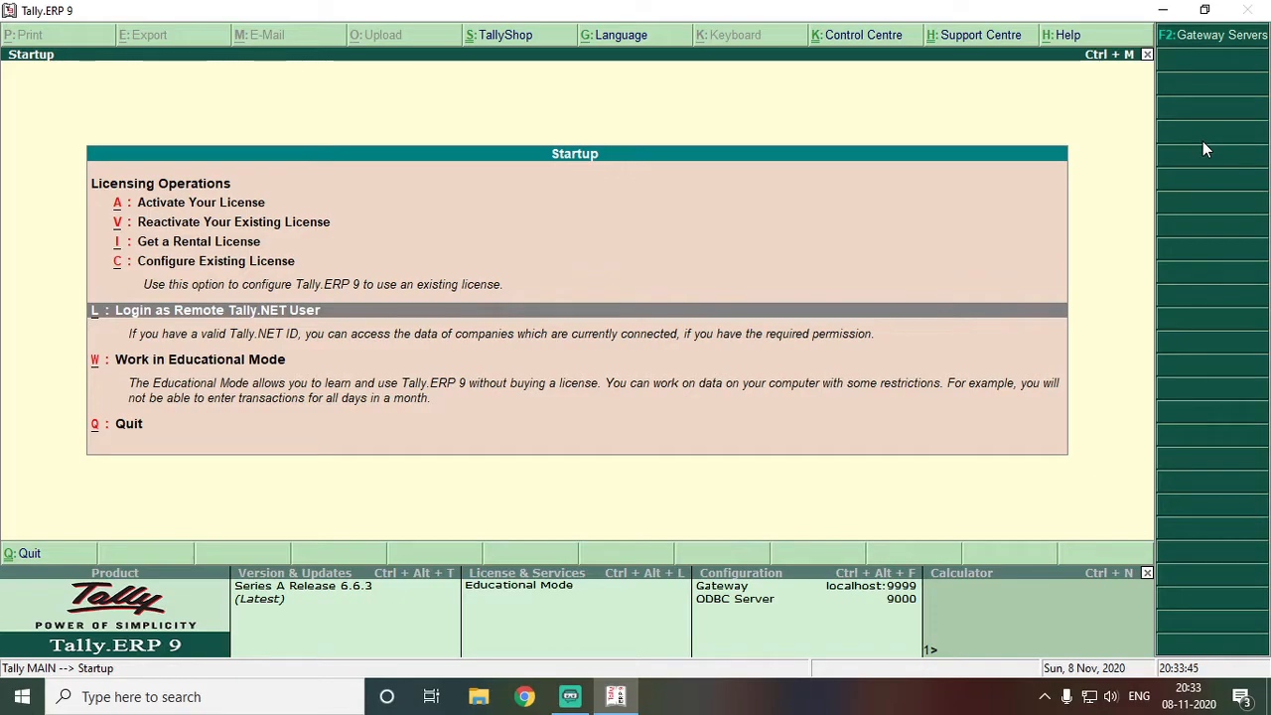
key("Down")
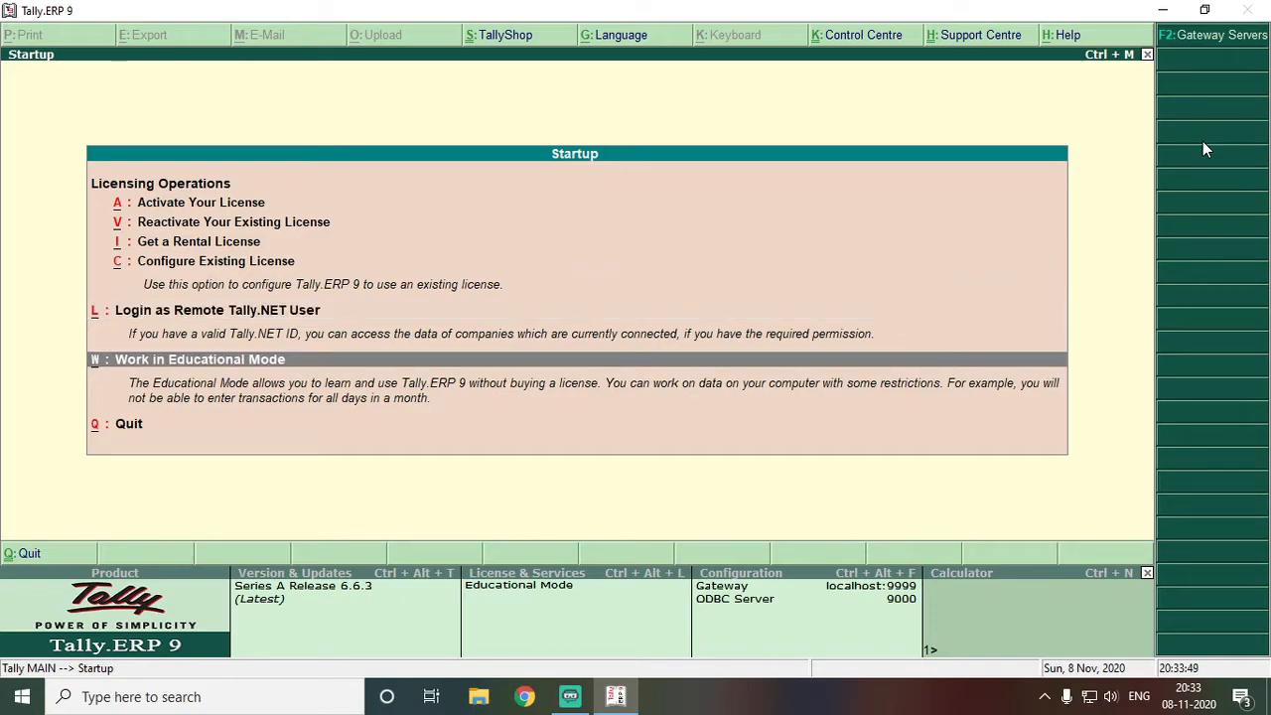
Enter Educational Mode and highlight Create Company in the Company Info menu
key("Return")
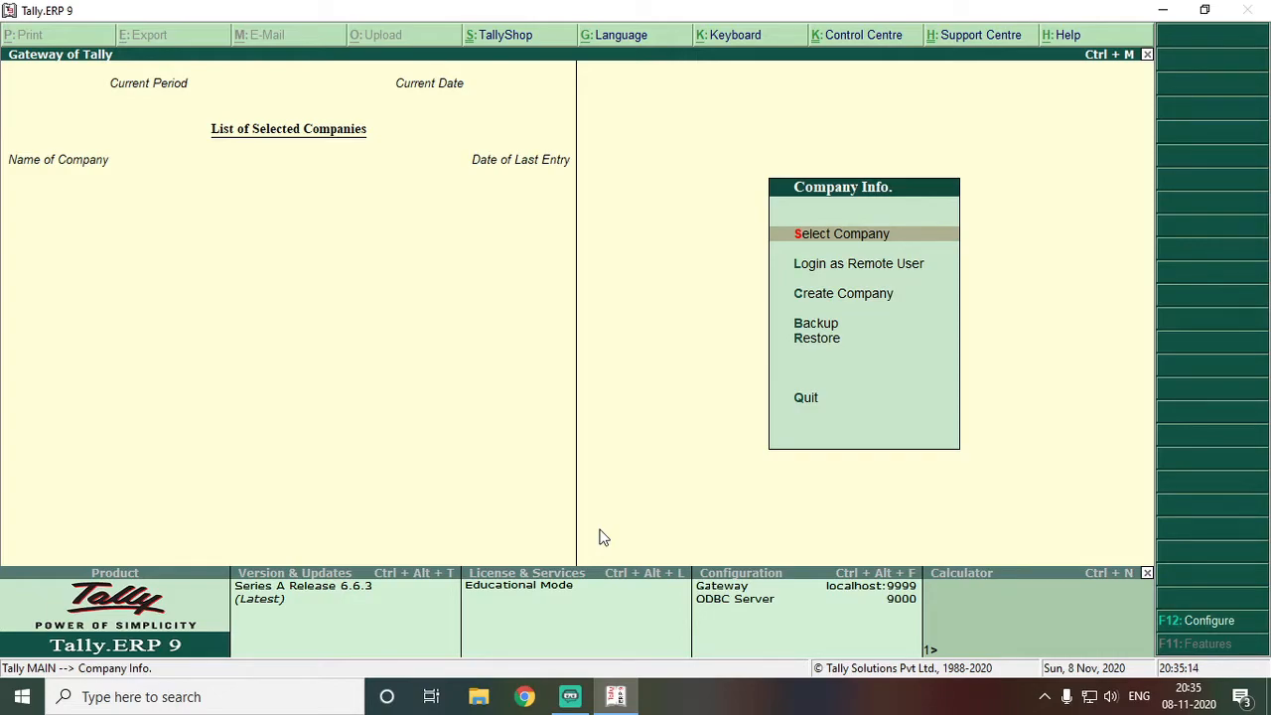
key("Down")
key("Down")
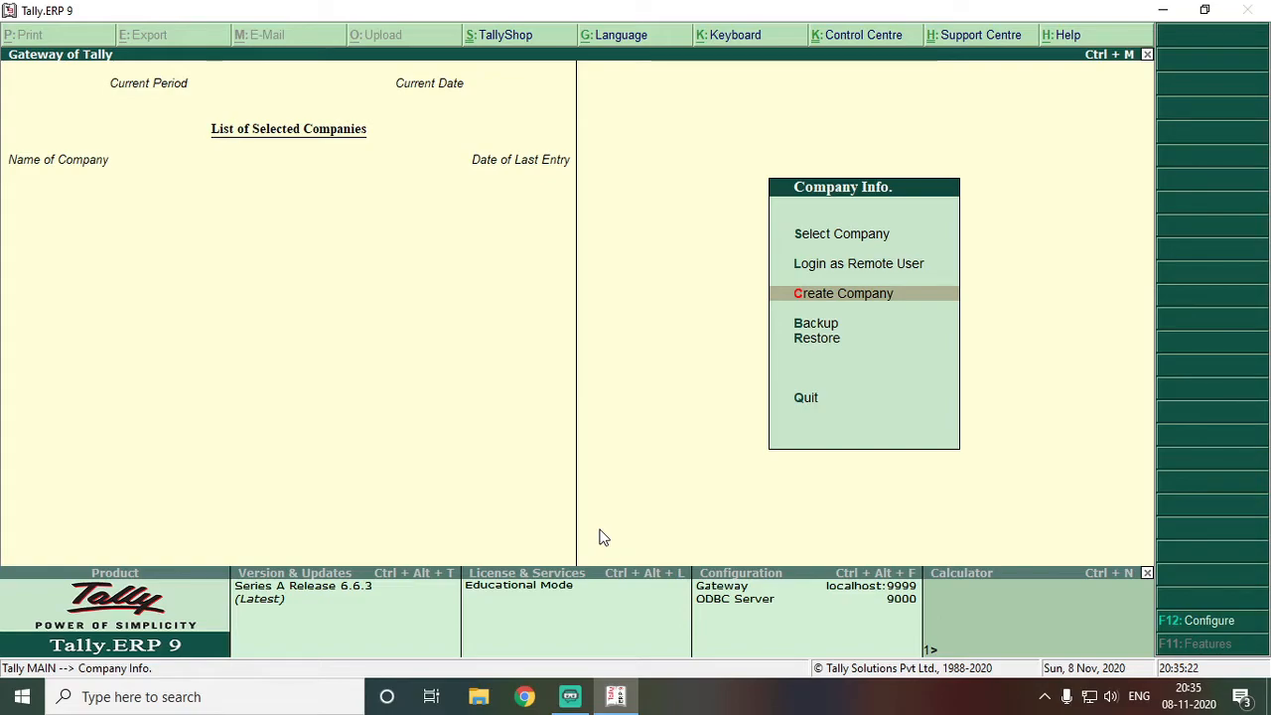
key("Up")
key("Up")
Start a new company and name it ABC KOLKATA
key("Return")
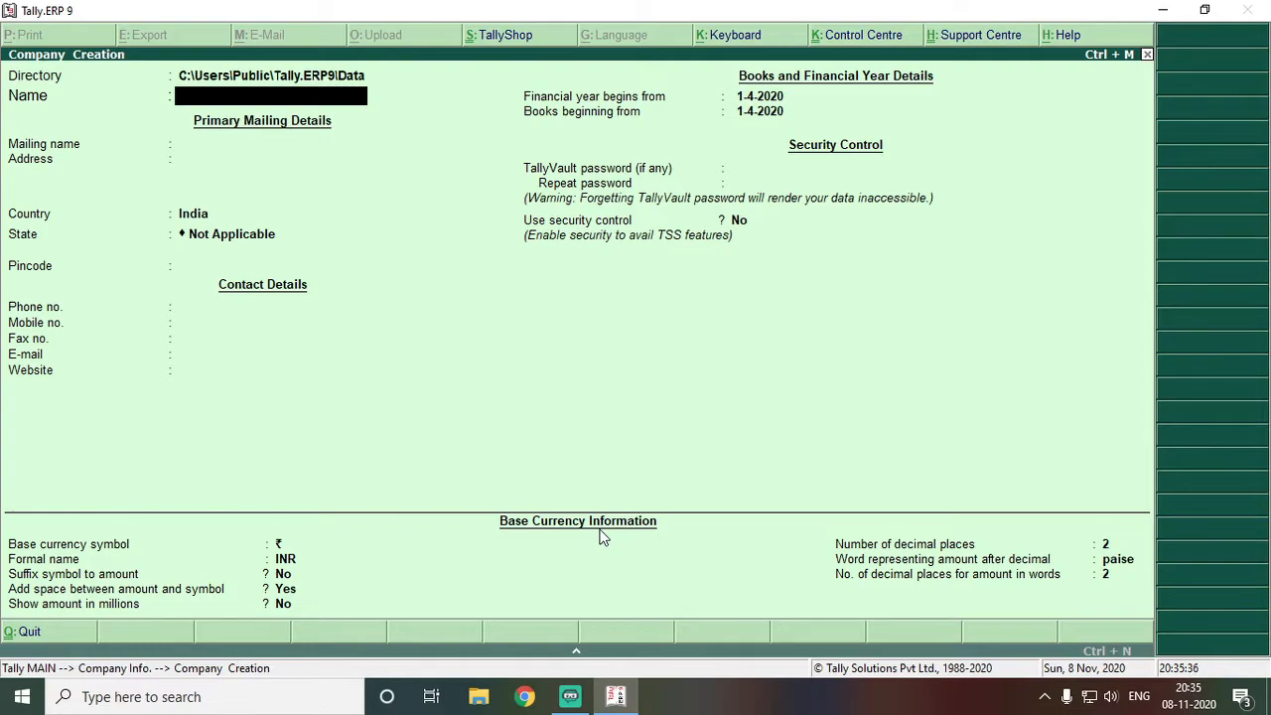
type("ABC CORPORATION")
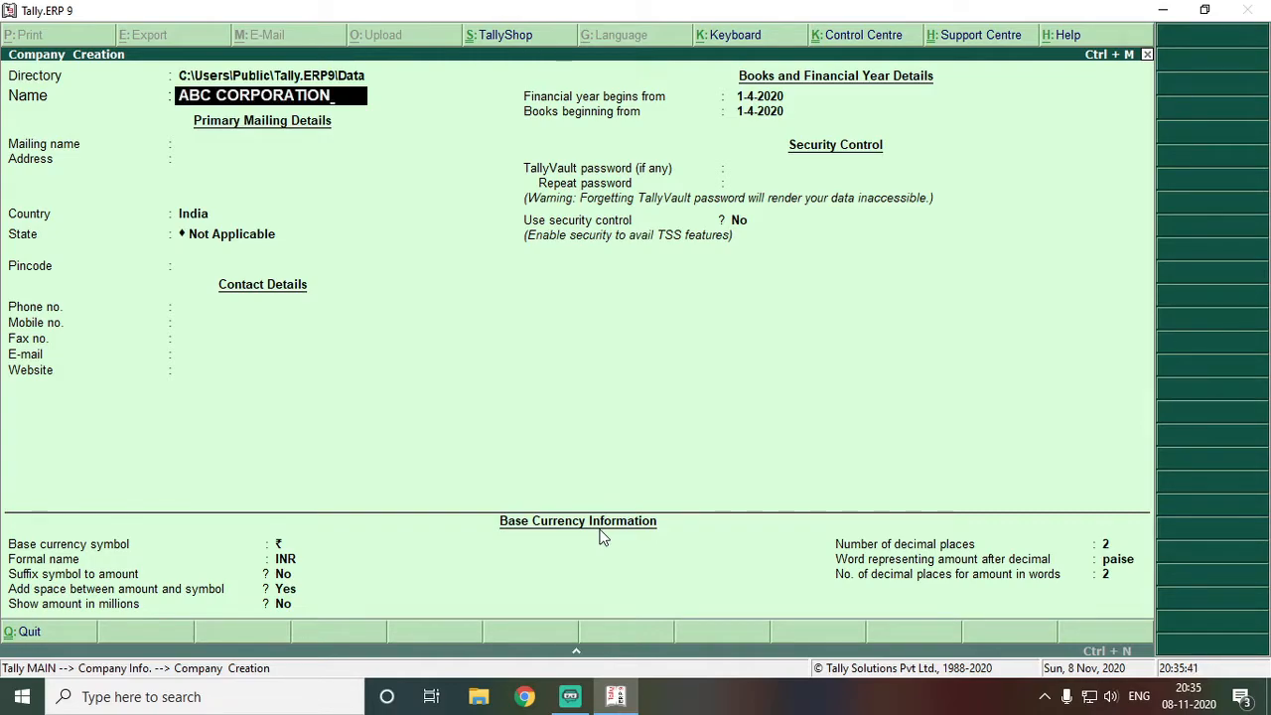
key("Return")
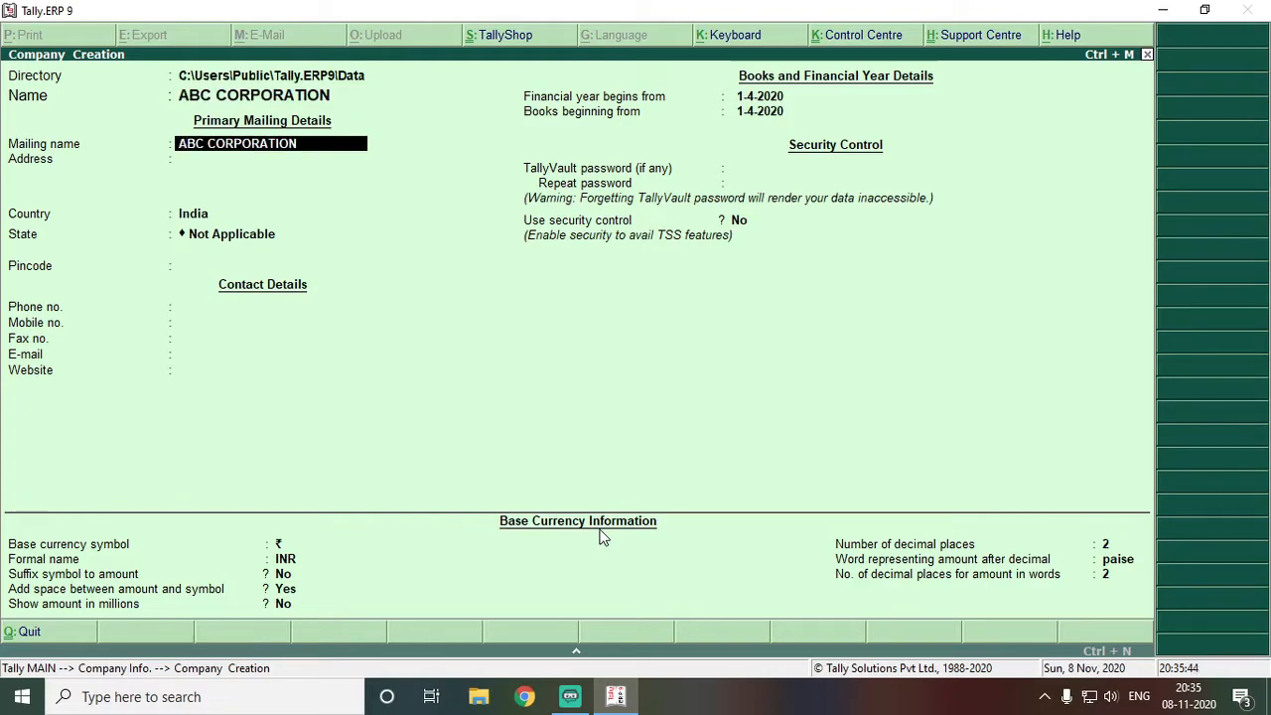
key("BackSpace")
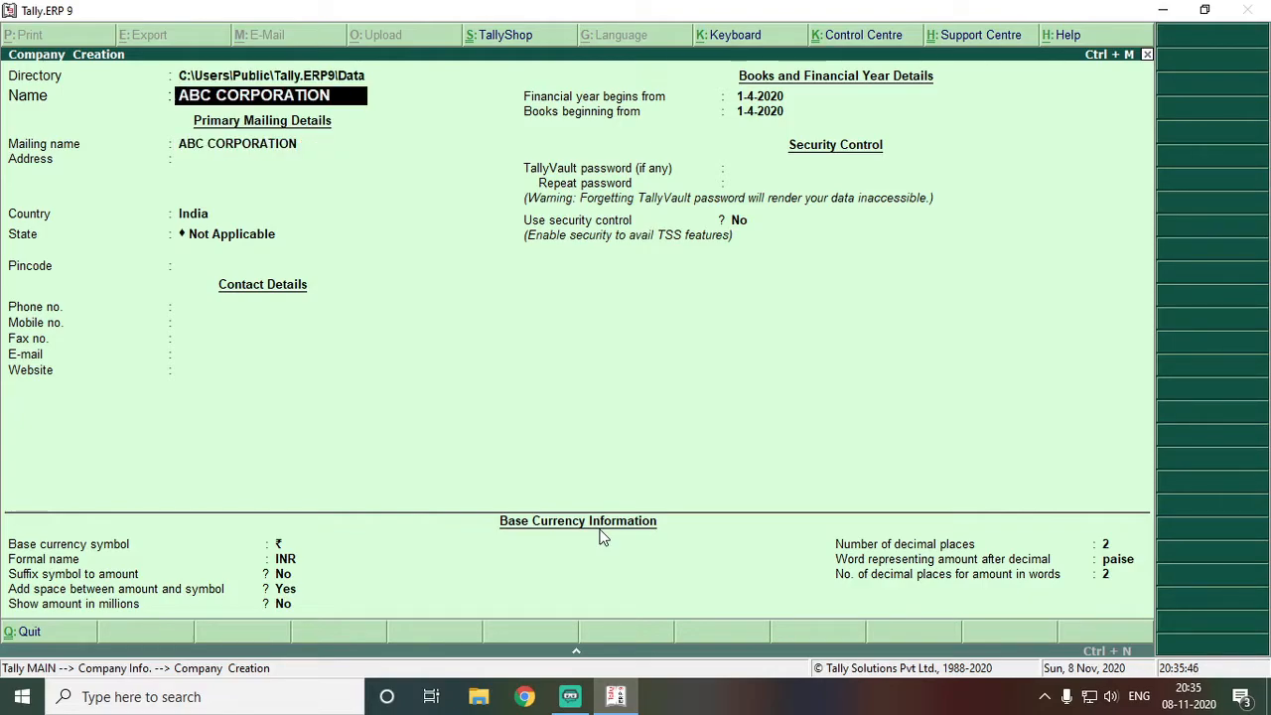
key("BackSpace")
key("BackSpace")
key("BackSpace")
key("BackSpace")
key("BackSpace")
key("BackSpace")
key("BackSpace")
key("BackSpace")
key("BackSpace")
key("BackSpace")
key("BackSpace")
type("KOLKATA")
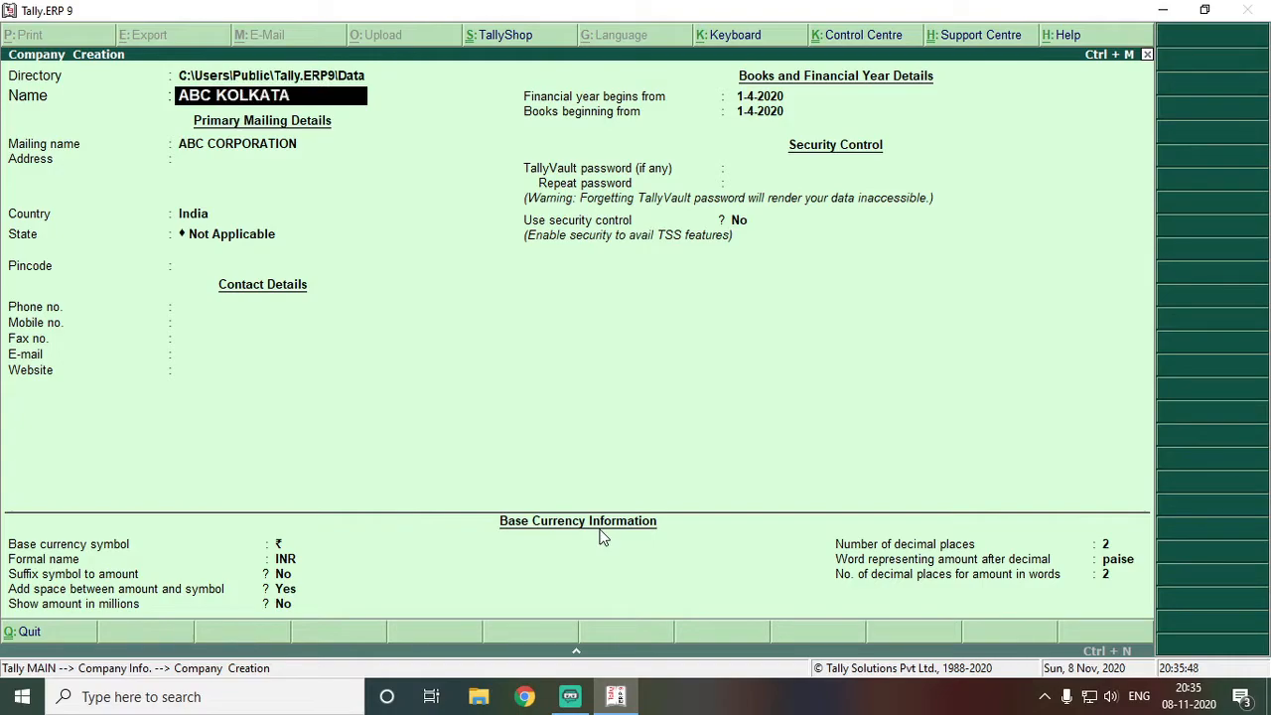
key("Return")
Enter mailing name ABC CORPORATION and address KOLKATA
type("ABC CORPORATION")
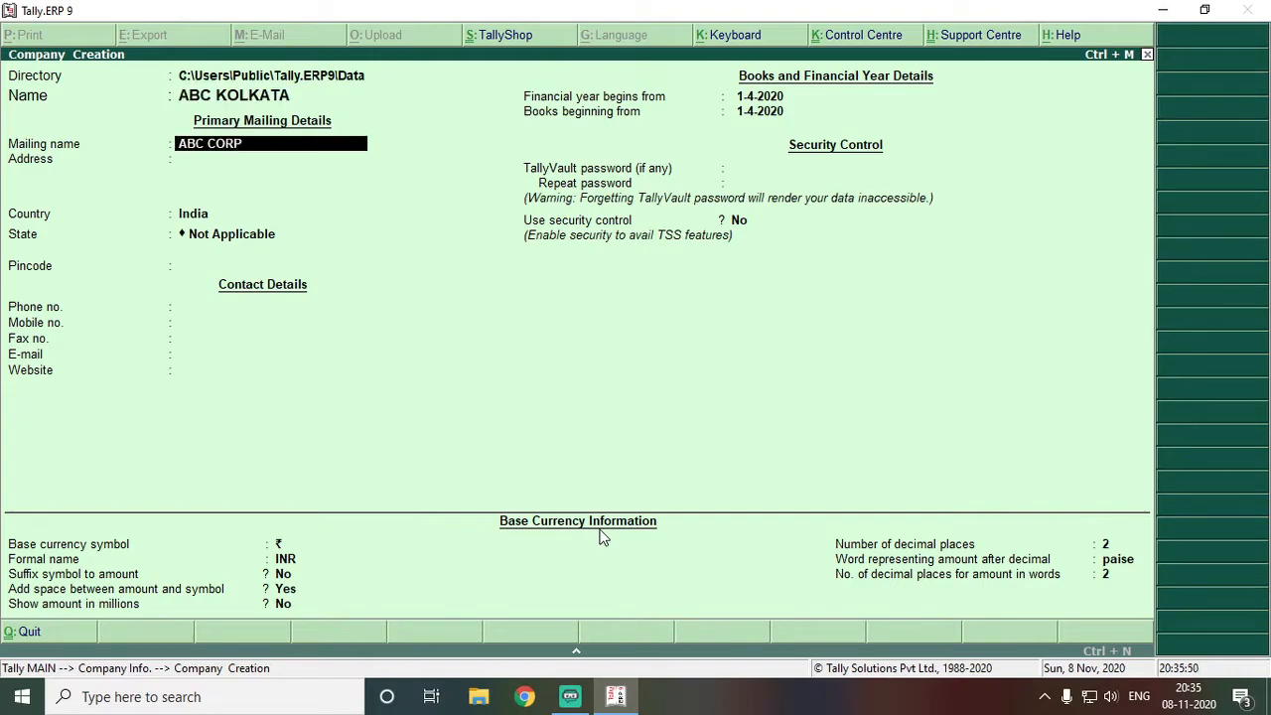
key("Return")
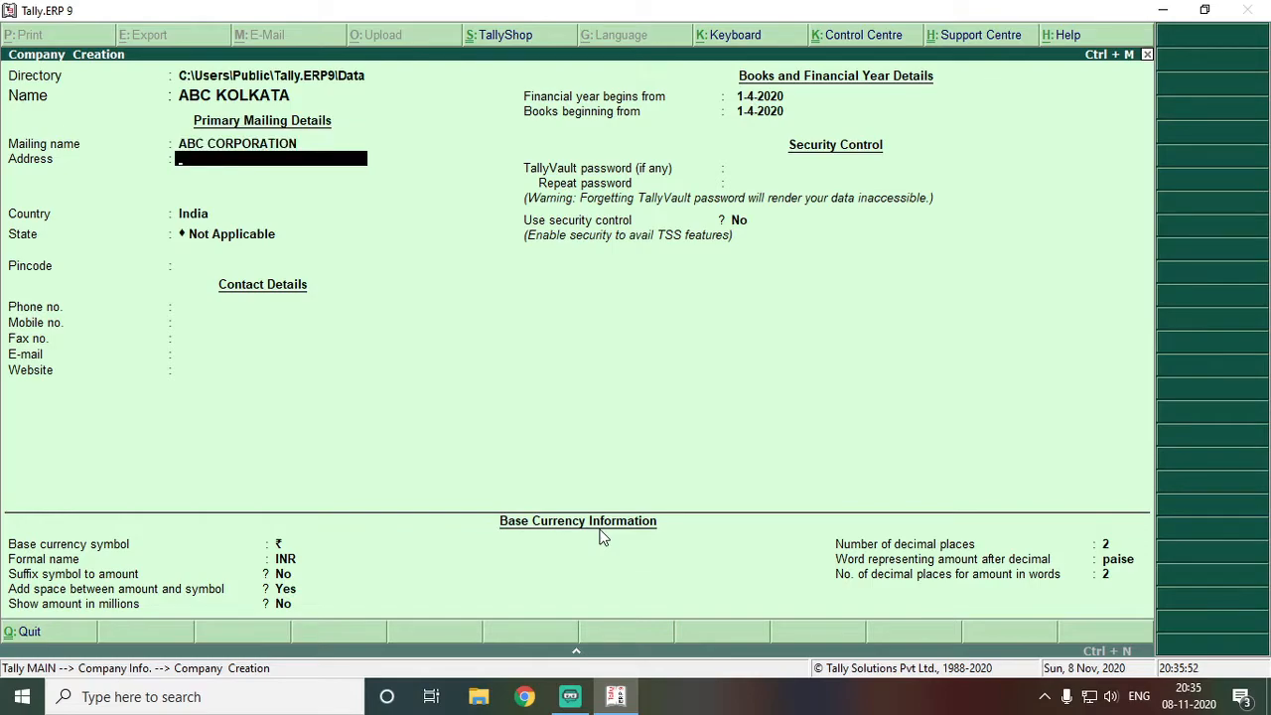
type("KOLKATA")
key("Return")
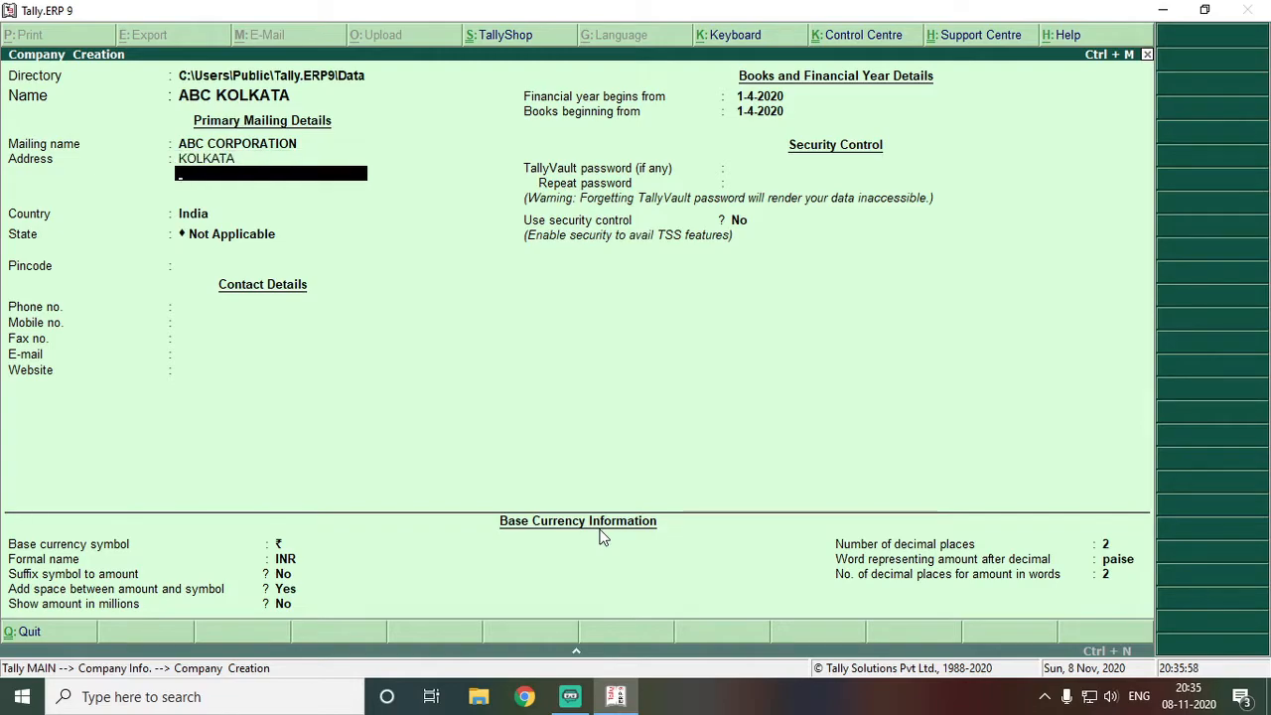
key("Return")
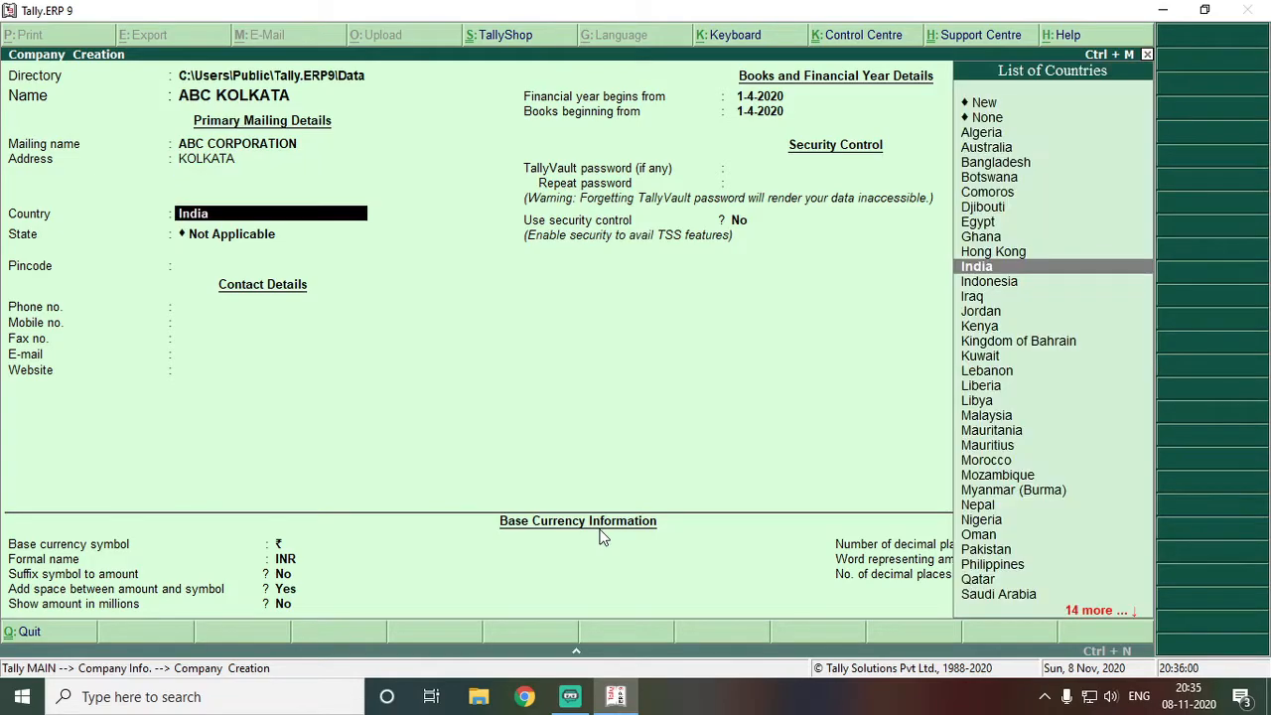
Set the country to India and the state to West Bengal
key("Return")
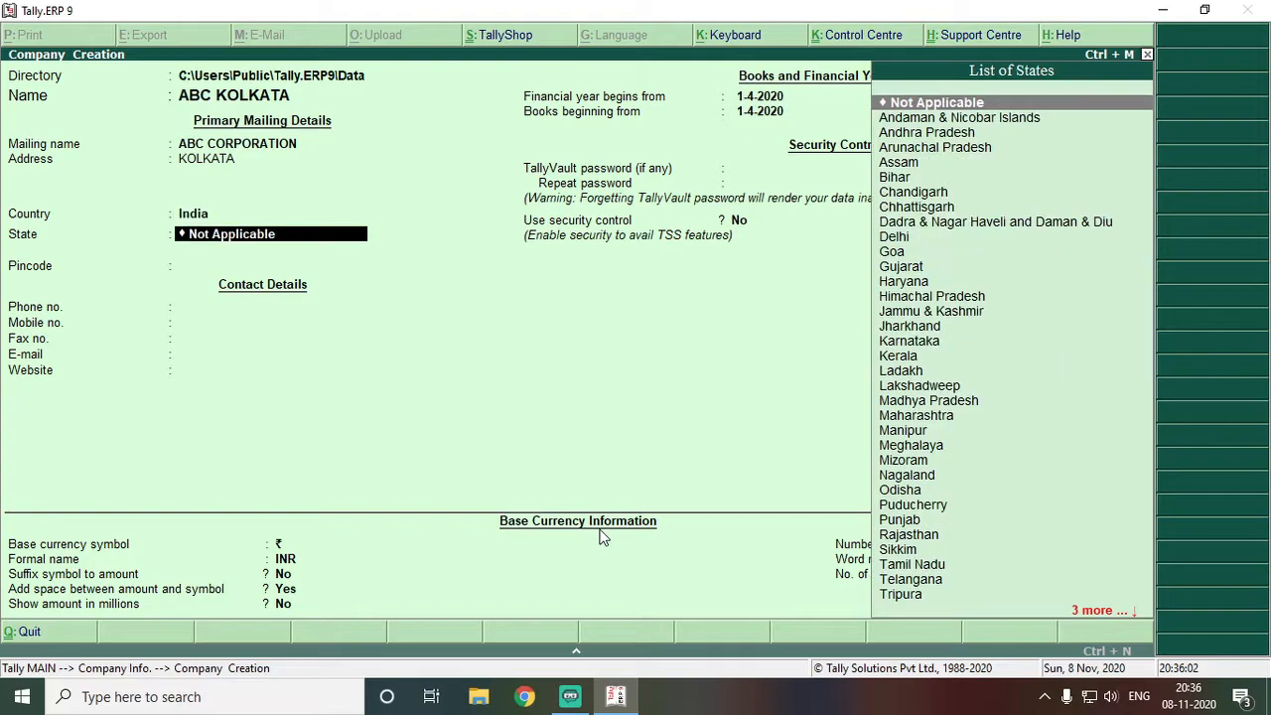
type("W")
key("Return")
key("BackSpace")
key("BackSpace")
key("Down")
key("Up")
key("Up")
key("Up")
key("Up")
key("Up")
key("Up")
key("Up")
key("Up")
key("Up")
key("Up")
key("Down")
key("Down")
key("Down")
key("Down")
key("Down")
key("Down")
key("Down")
key("Down")
key("Down")
key("Down")
key("Down")
key("Down")
key("Down")
key("Down")
key("Down")
key("Down")
key("Down")
key("Down")
key("Down")
key("Down")
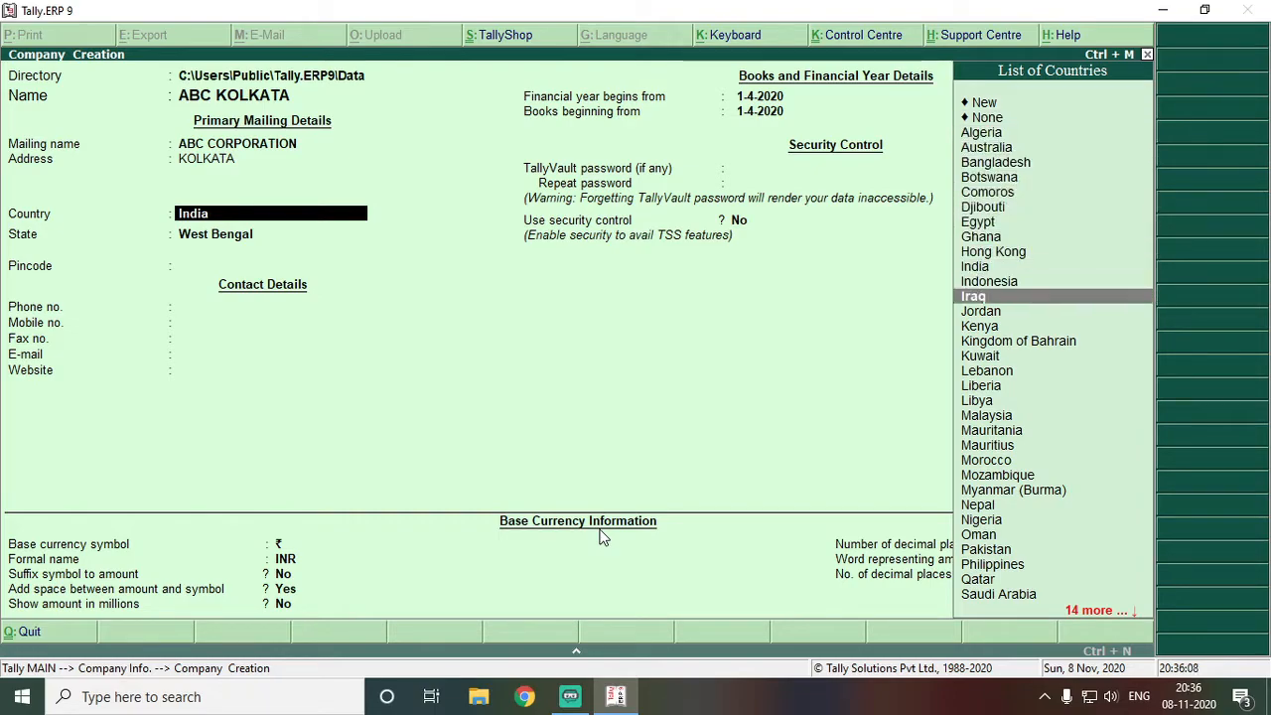
key("Up")
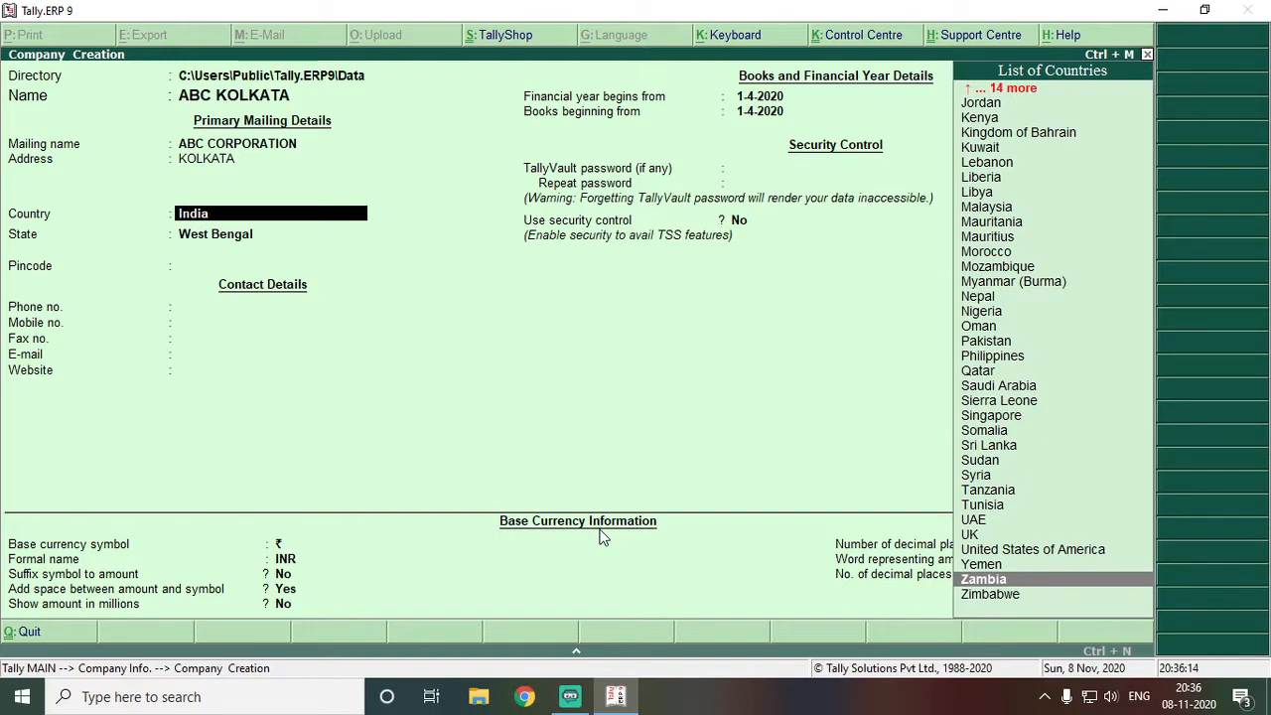
key("Up")
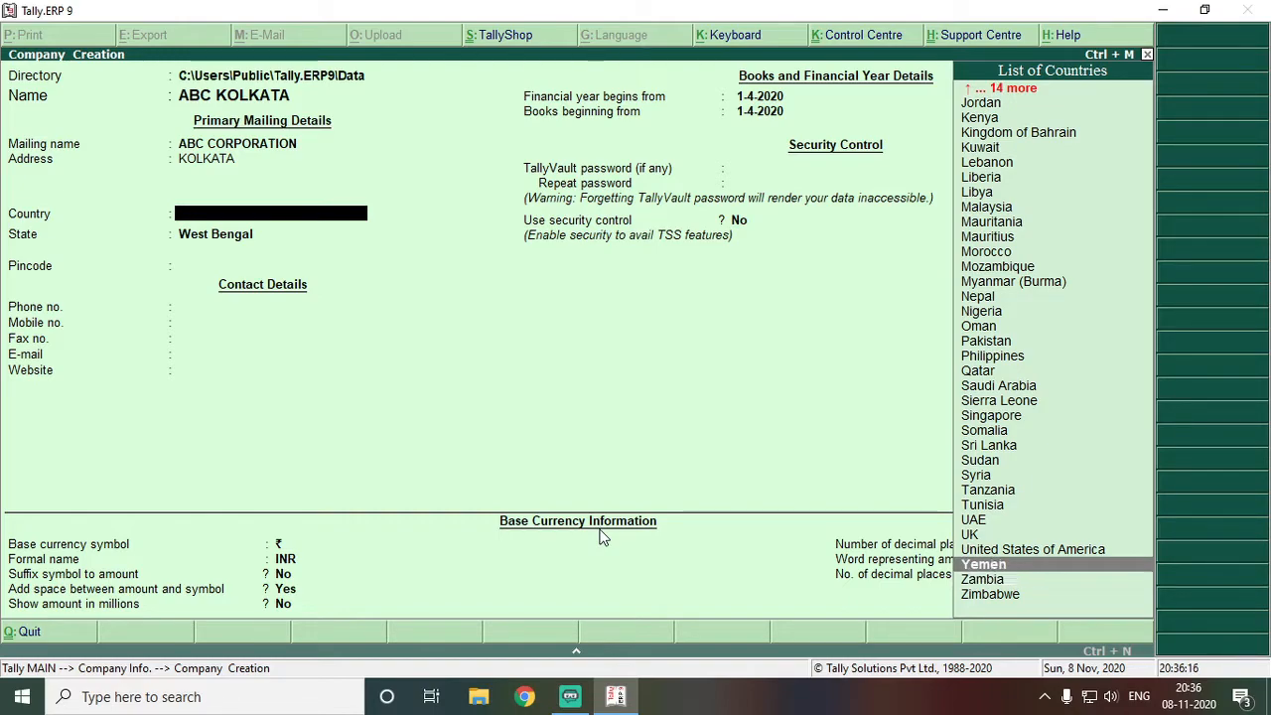
key("Down")
type("IN")
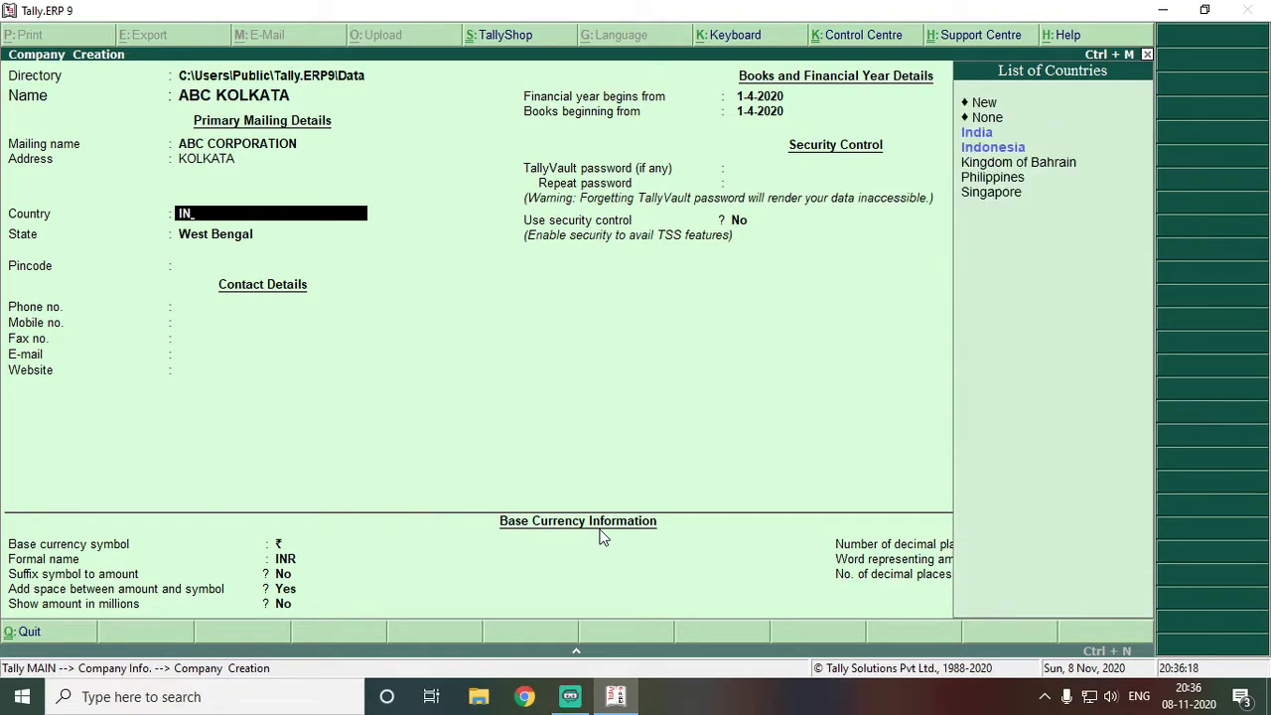
key("Return")
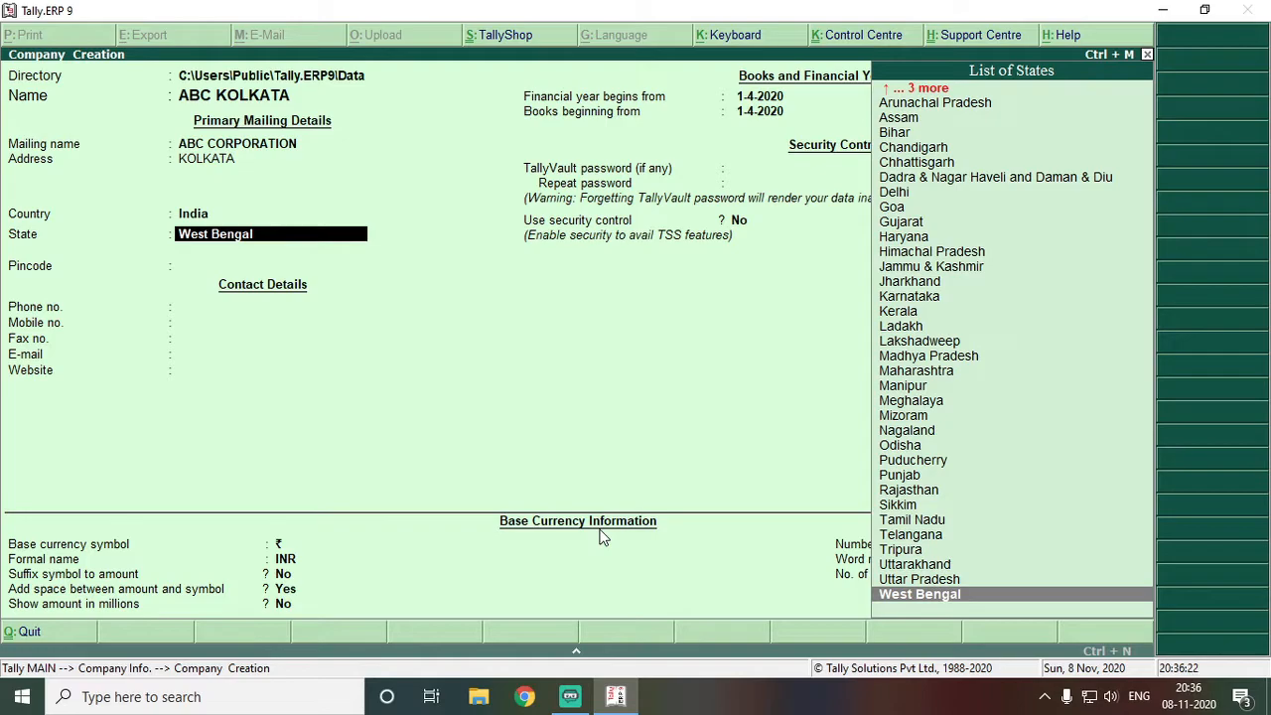
key("Return")
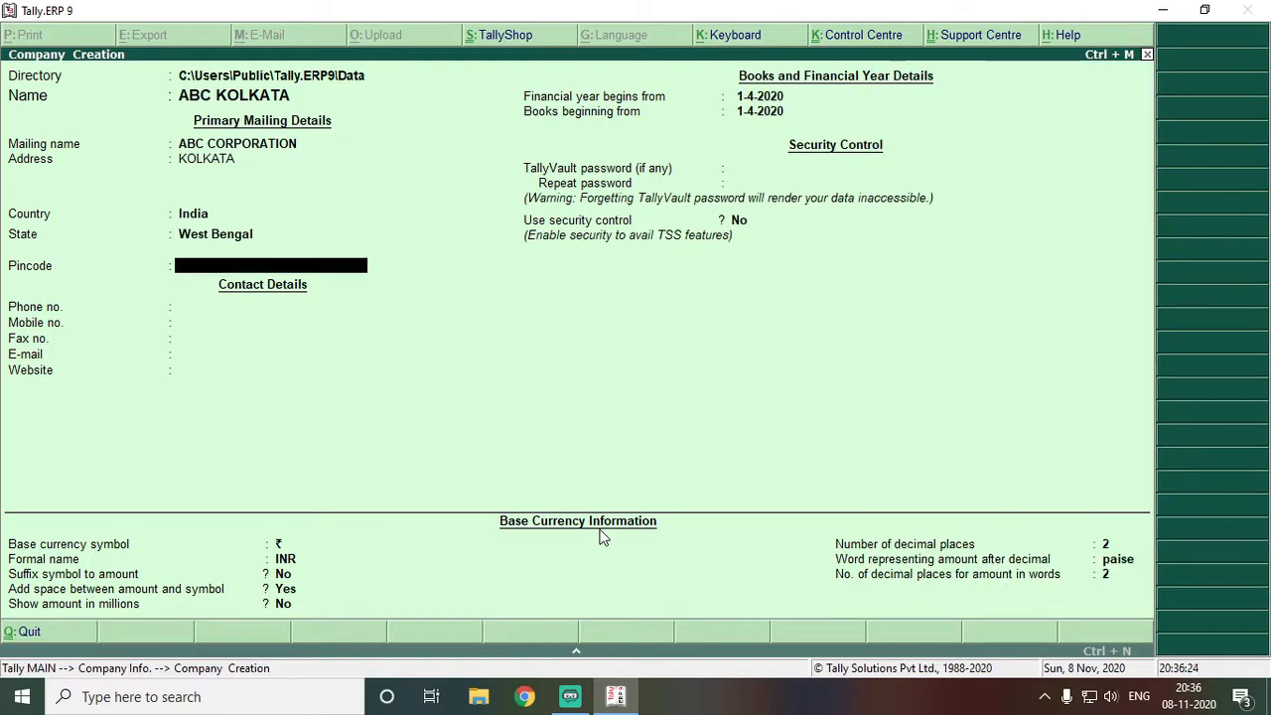
Enter the company's pincode, phone number and mobile number, skipping Fax
type("700001")
key("Return")
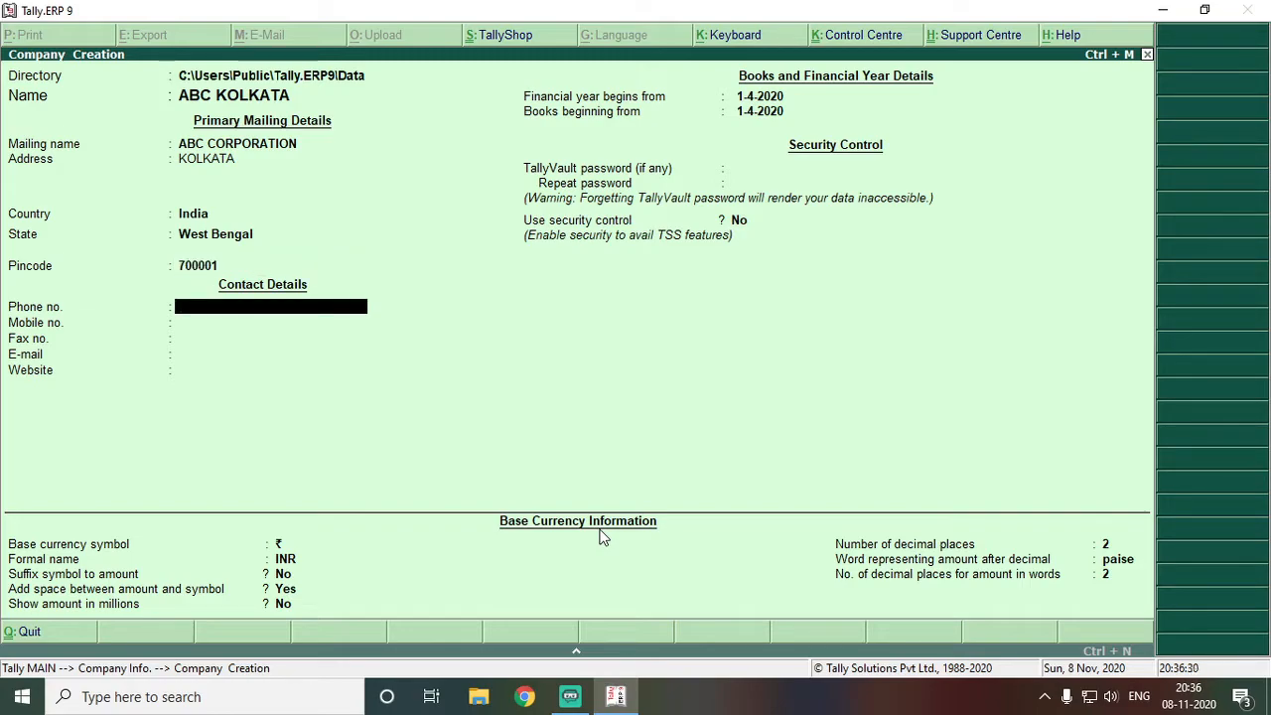
type("033")
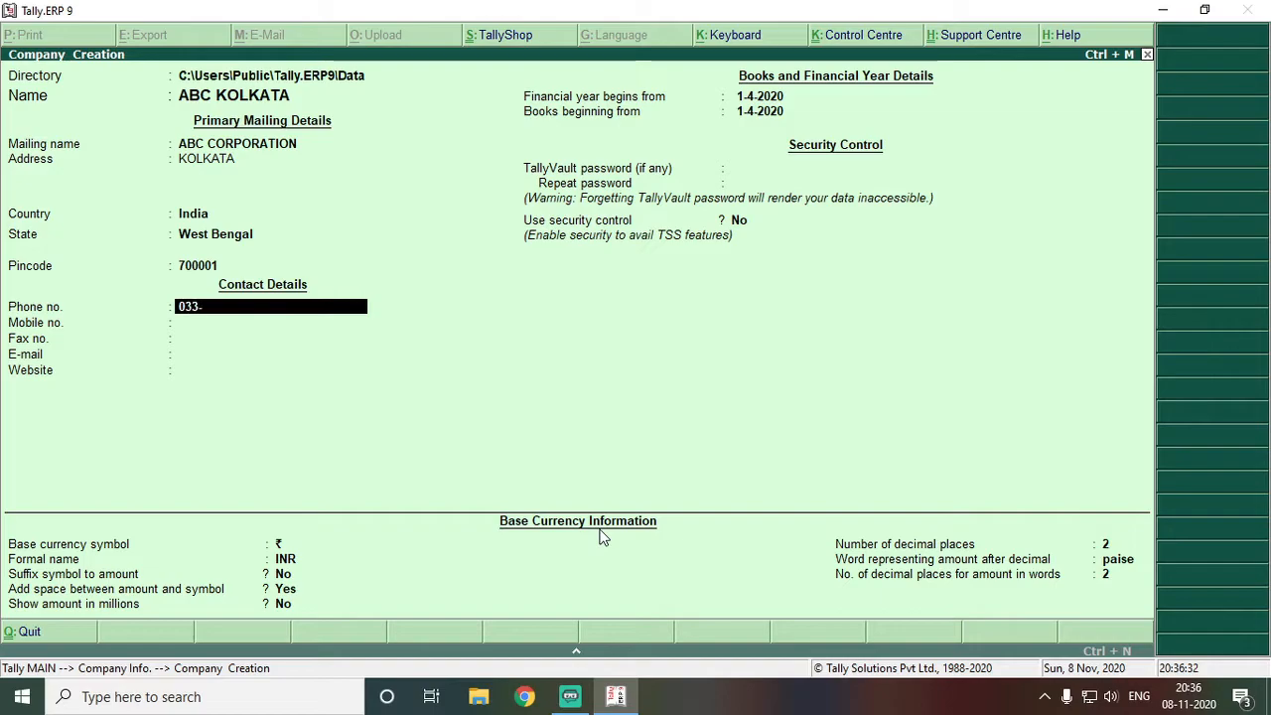
type("-12345678")
key("Return")
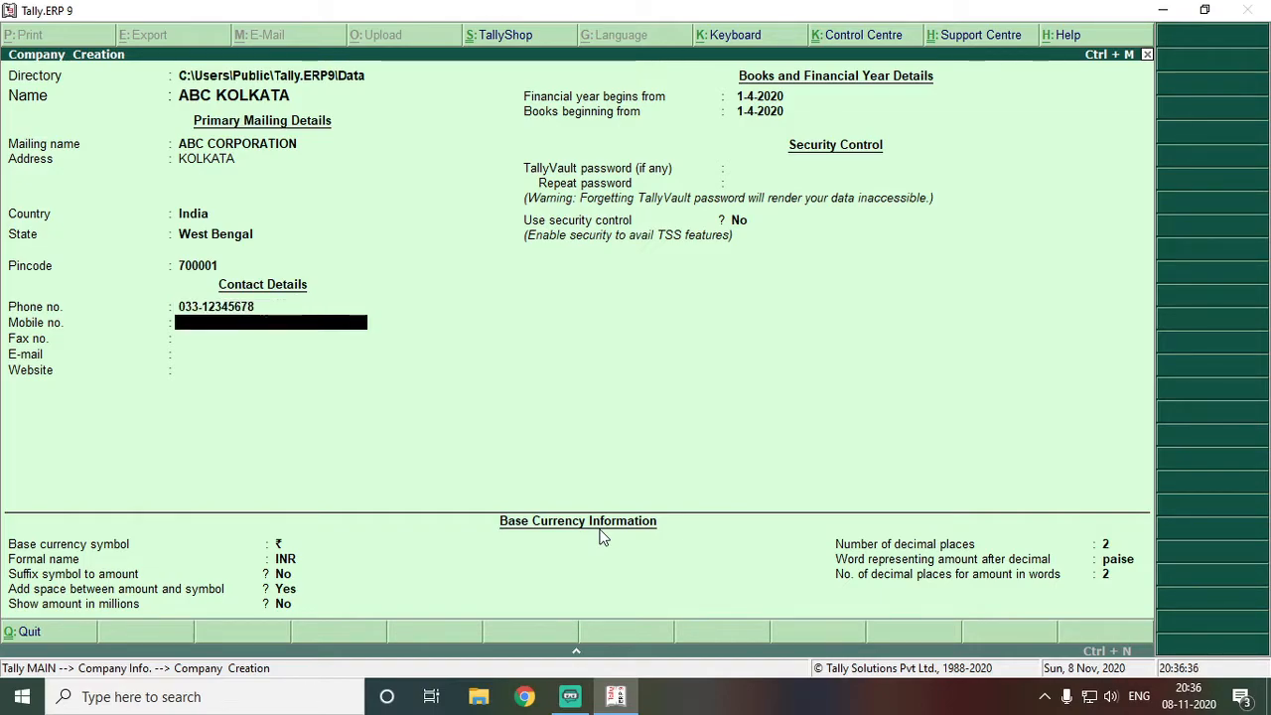
type("9876")
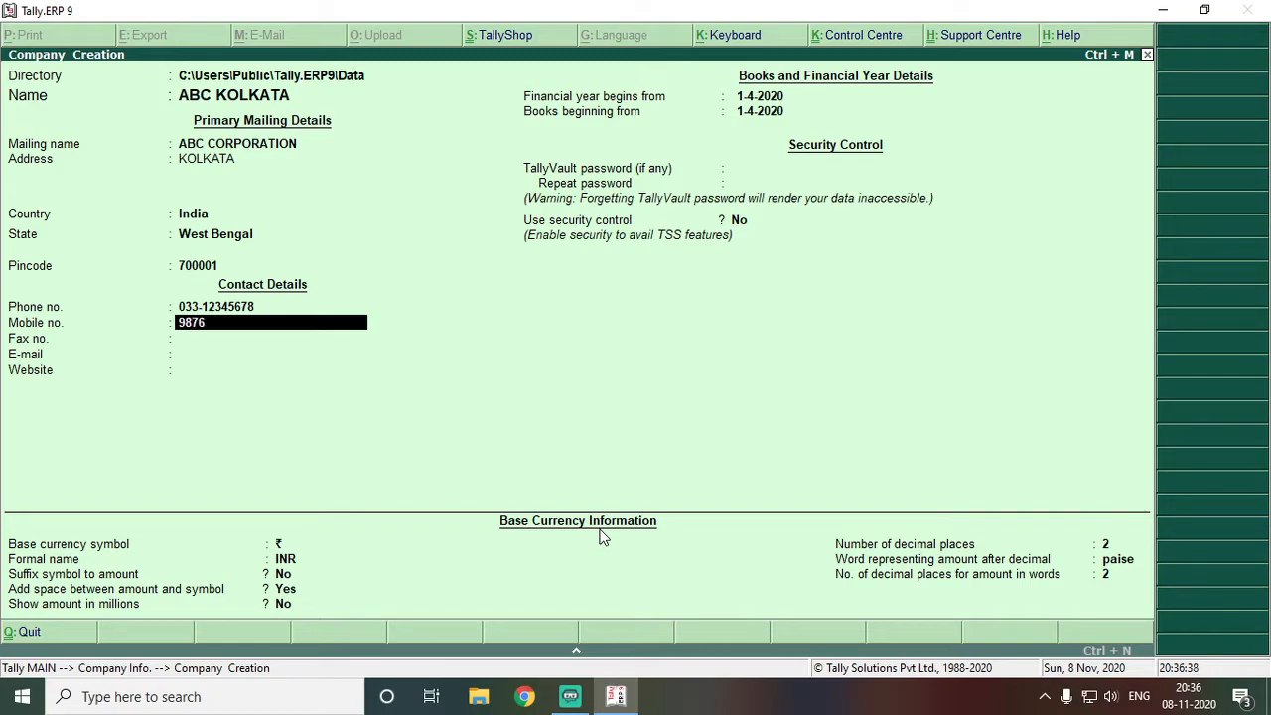
type("543210")
key("Return")
key("Return")
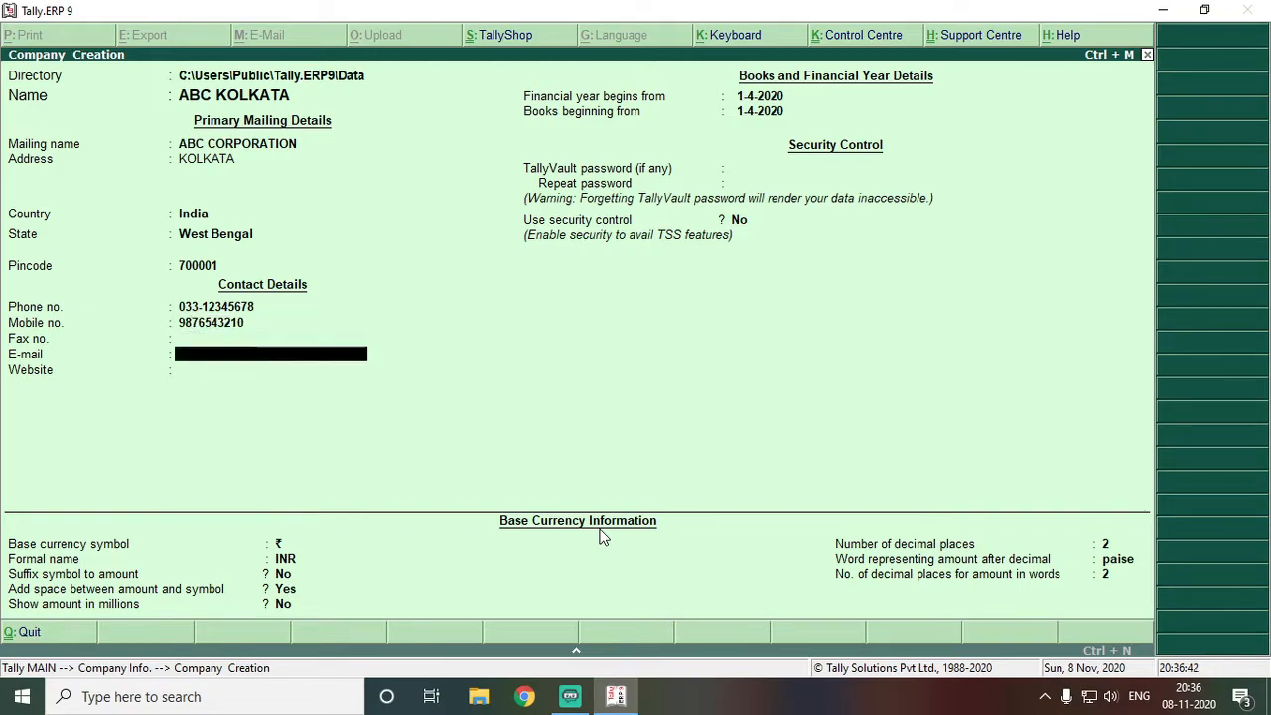
Fill in the company's e-mail address and leave Website blank
type("kolkata@abc.com")
key("Return")
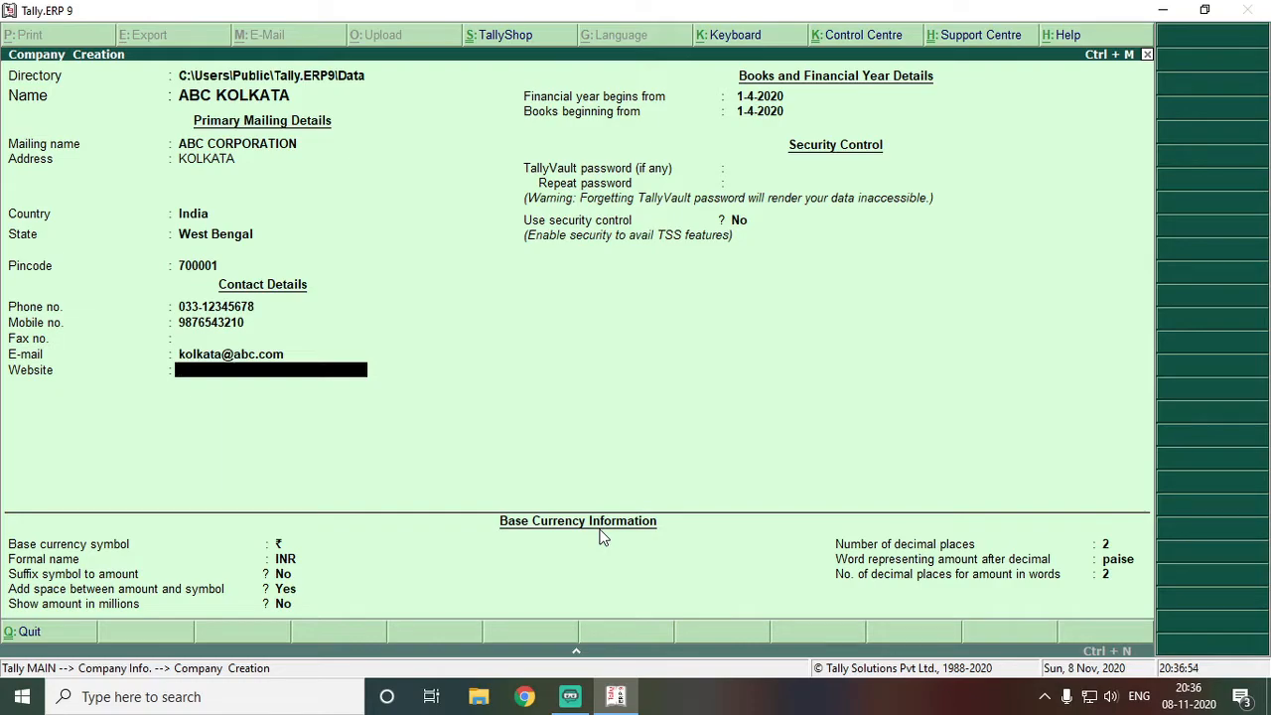
key("Return")
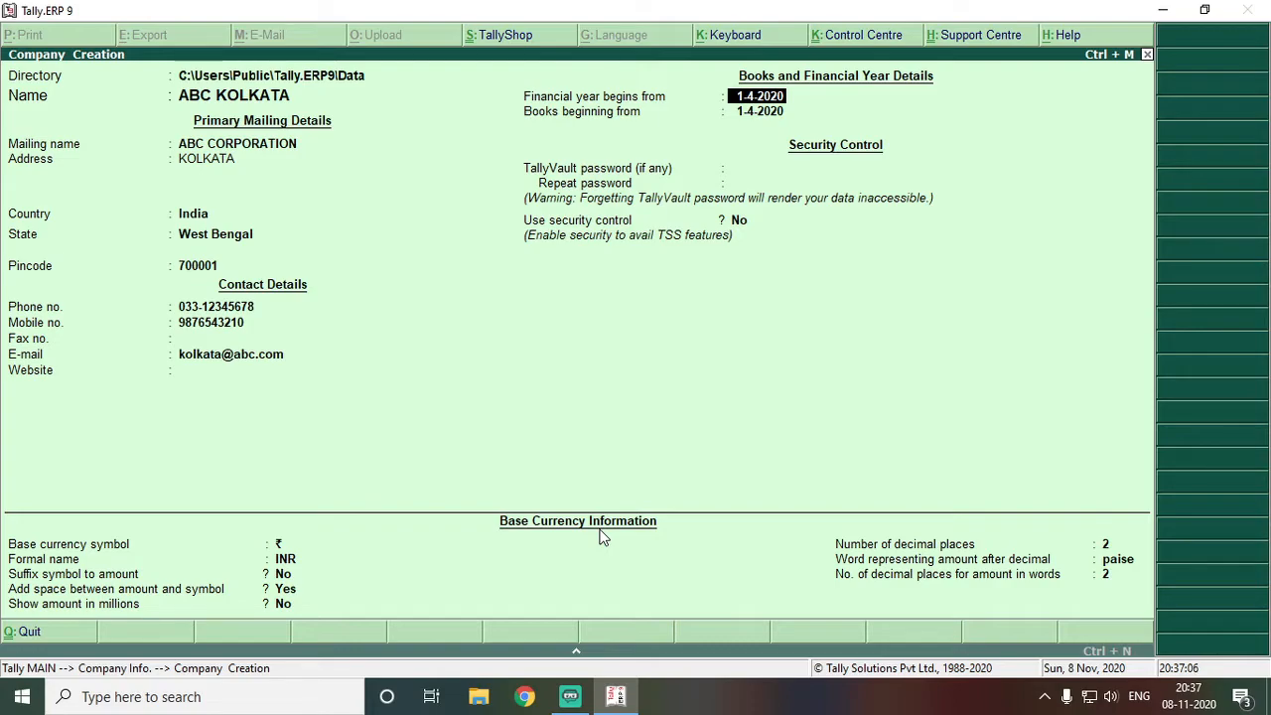
Keep default dates, no TallyVault or security, INR base currency and 2 decimal places
key("Return")
key("Return")
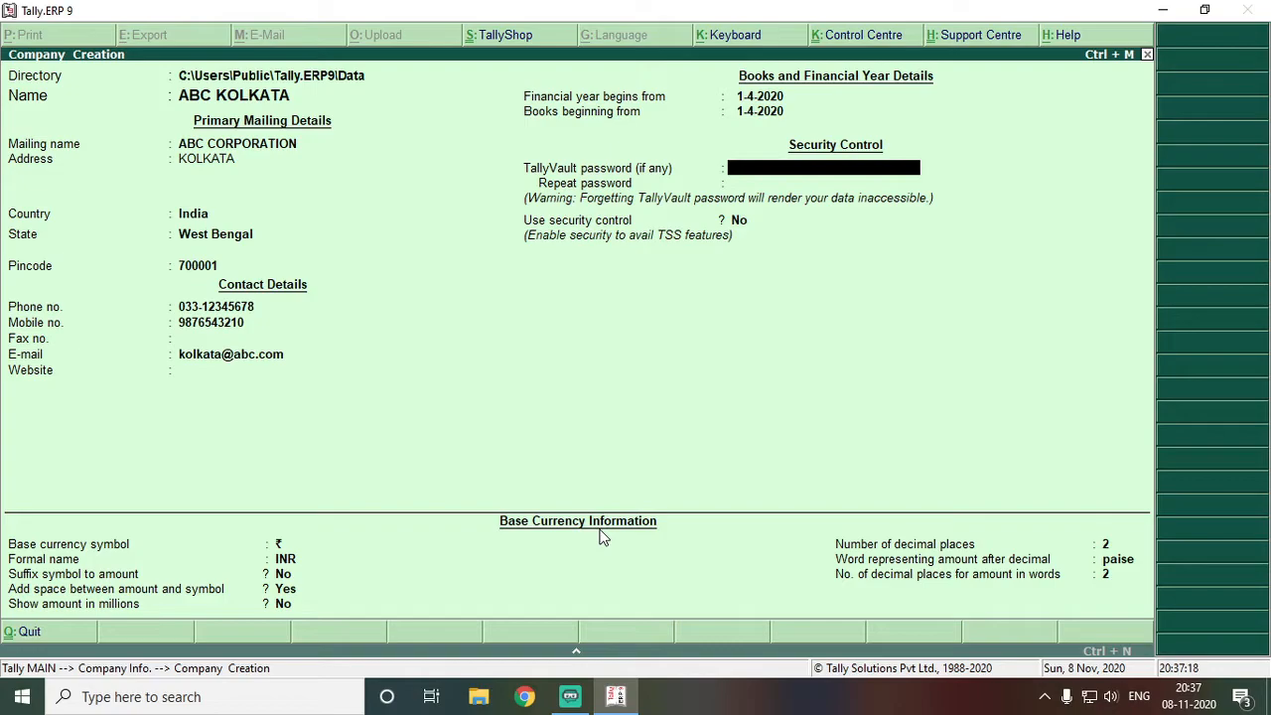
key("Return")
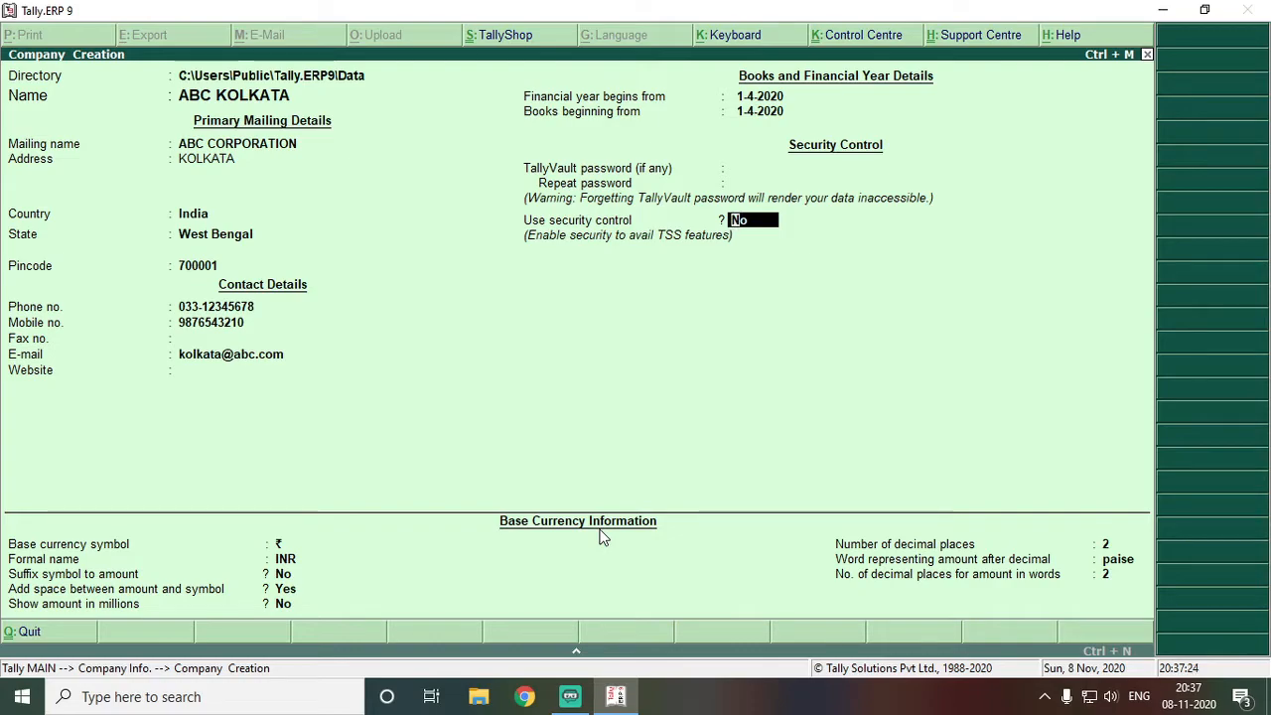
key("Return")
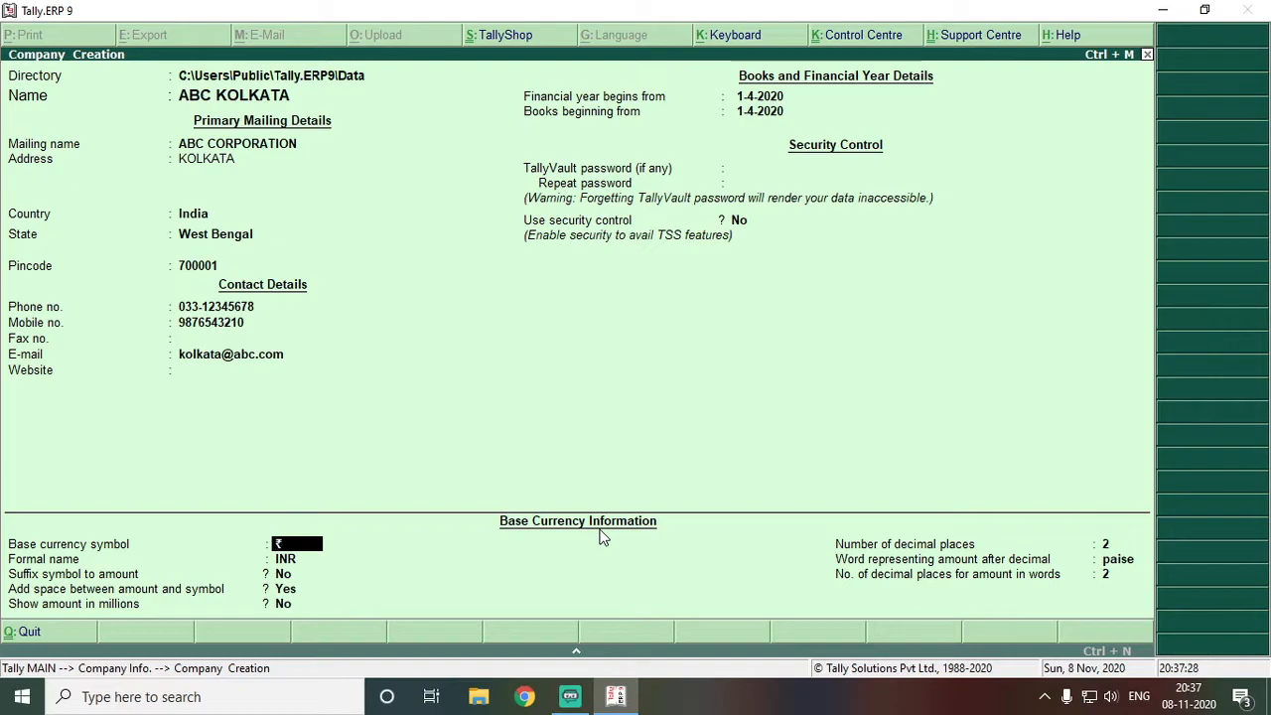
key("Return")
key("Return")
key("Return")
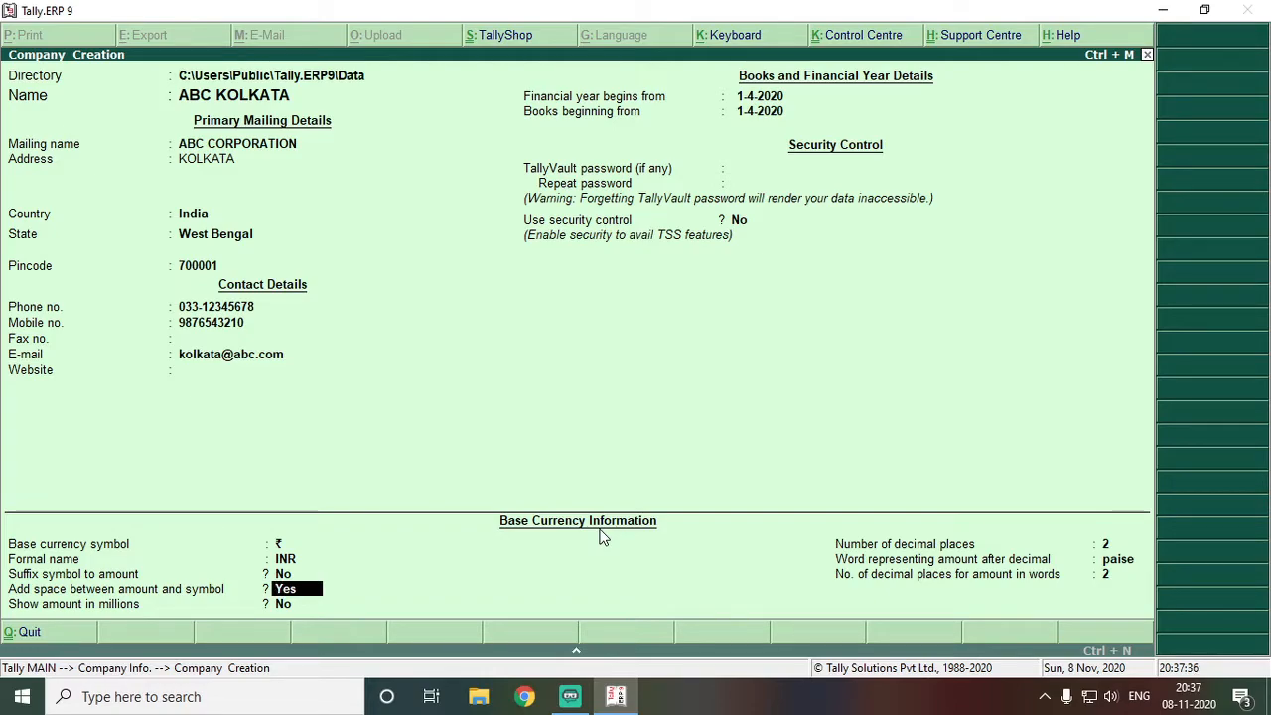
key("Return")
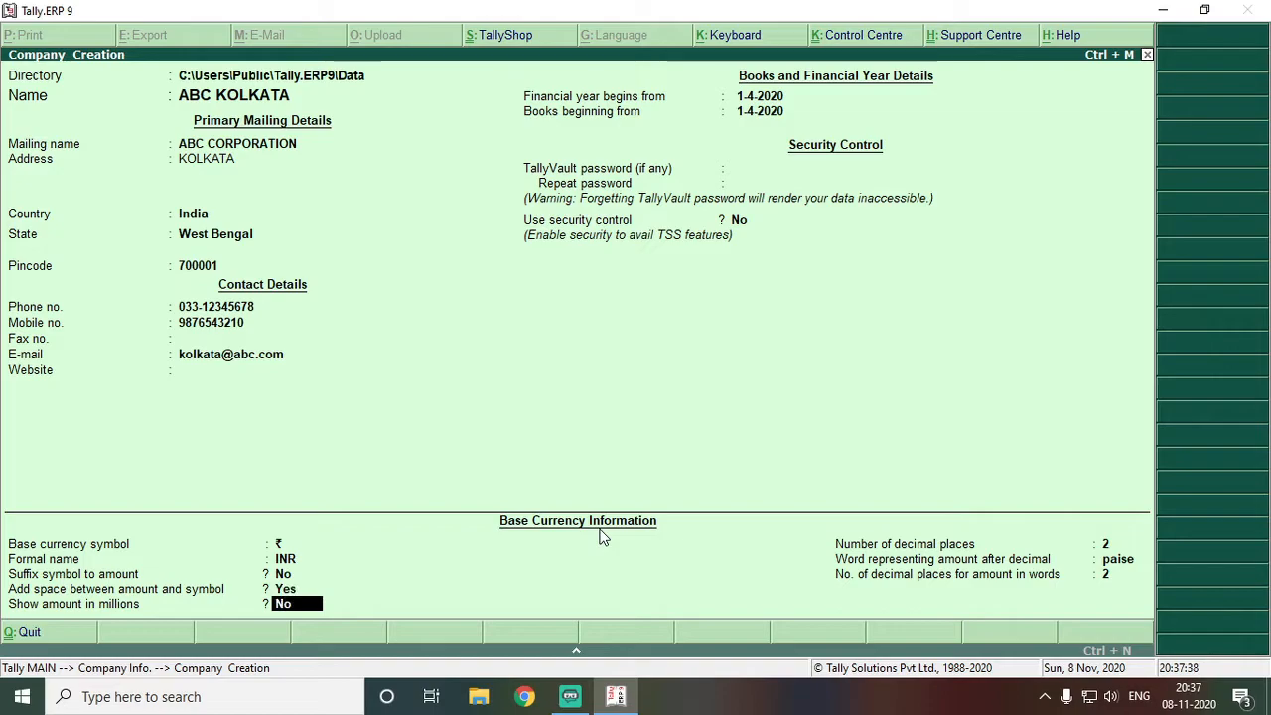
key("Return")
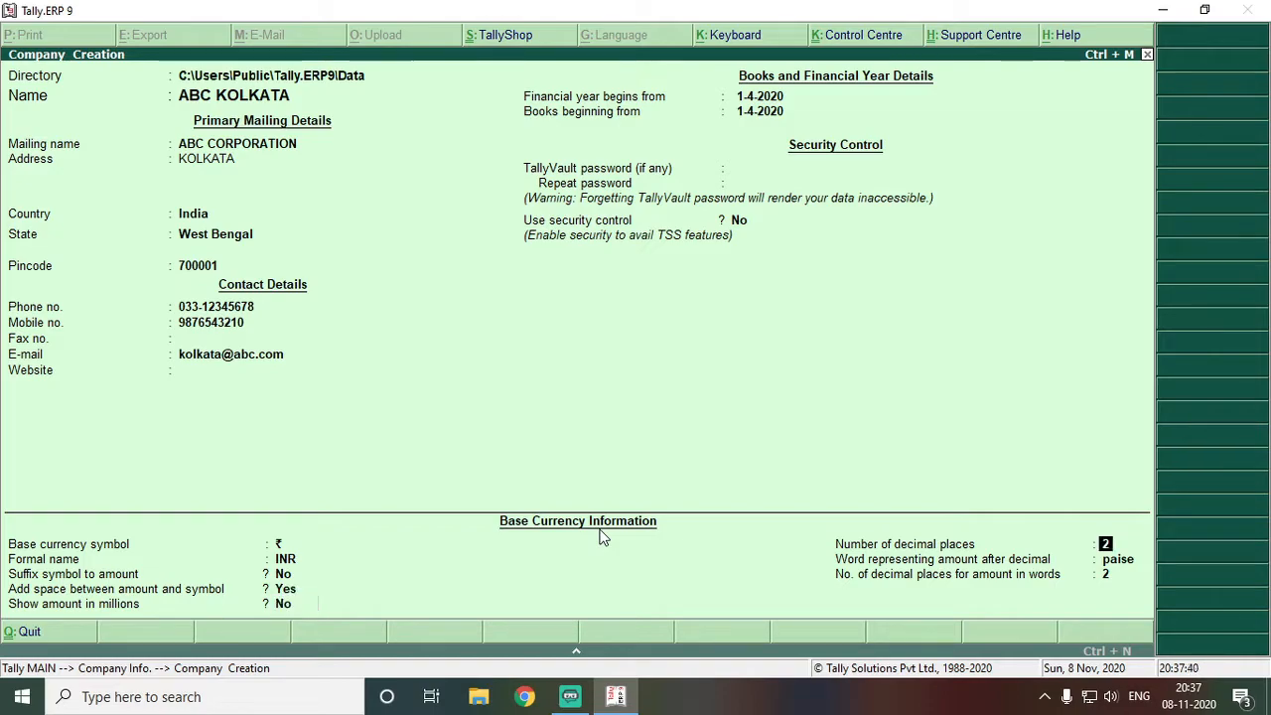
key("Return")
key("Return")
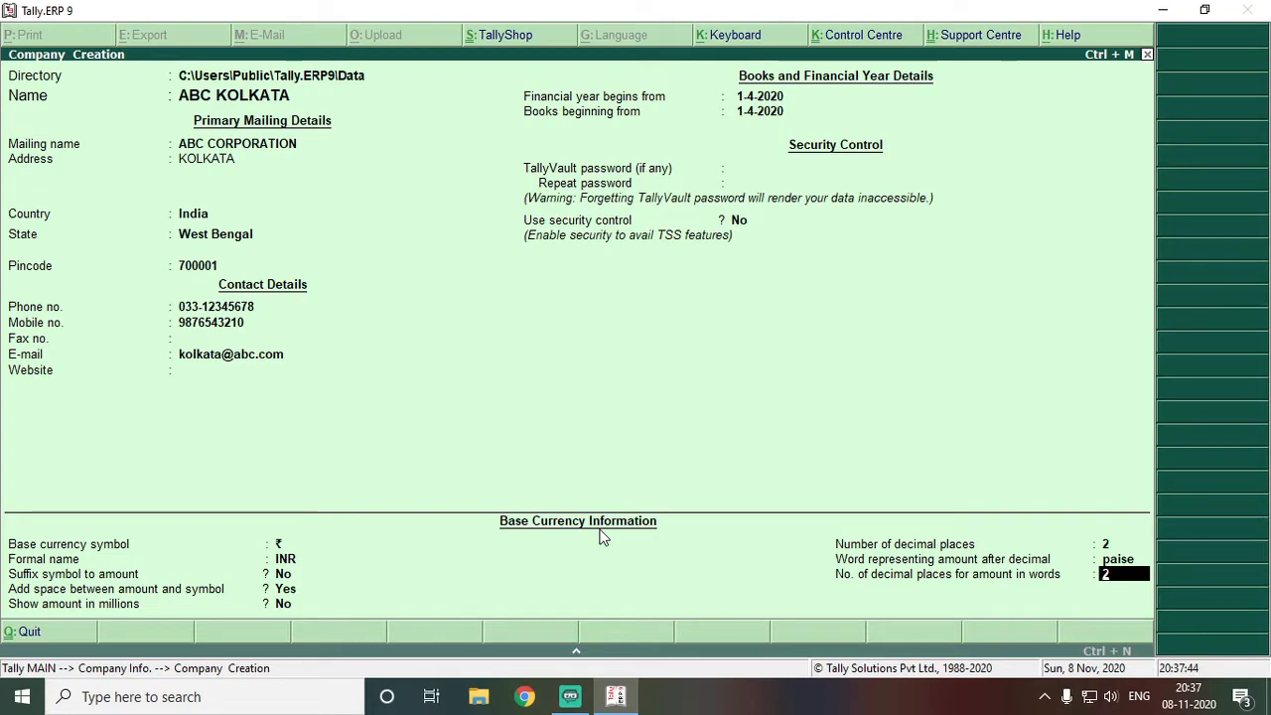
key("Return")
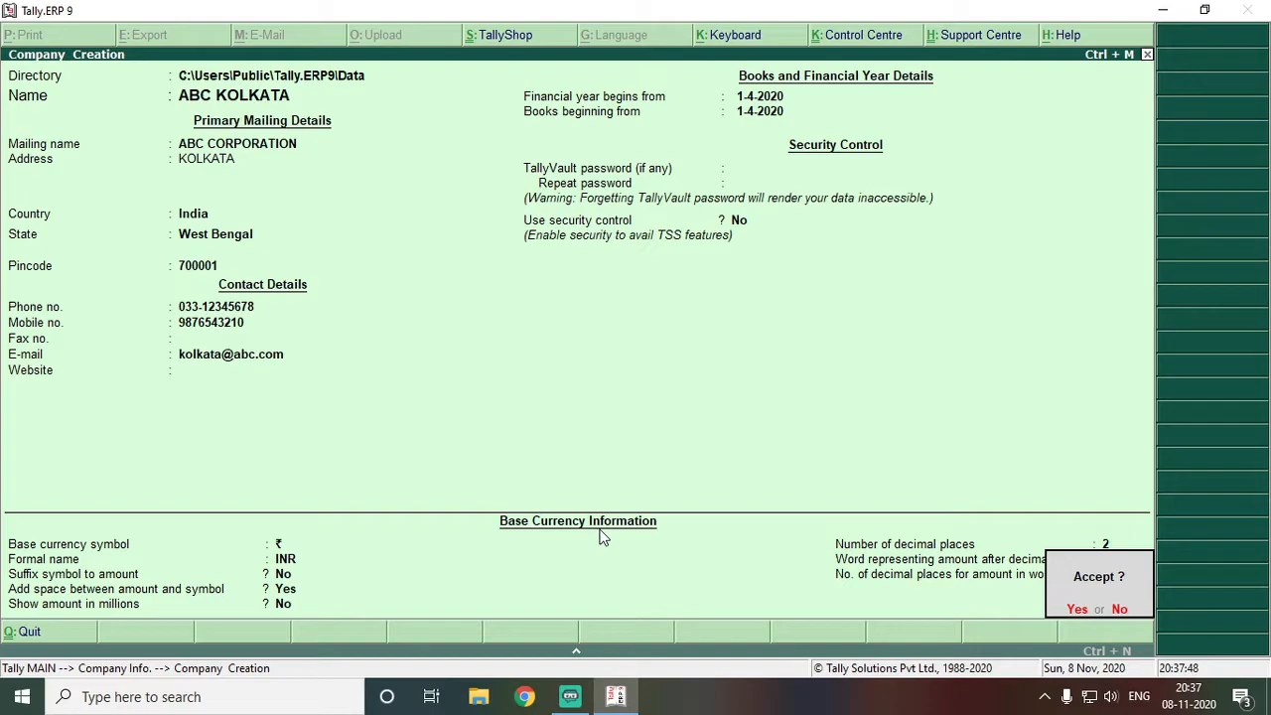
Save ABC KOLKATA so it is listed on Gateway of Tally for 1-4-2020 to 31-3-2021
key("Return")
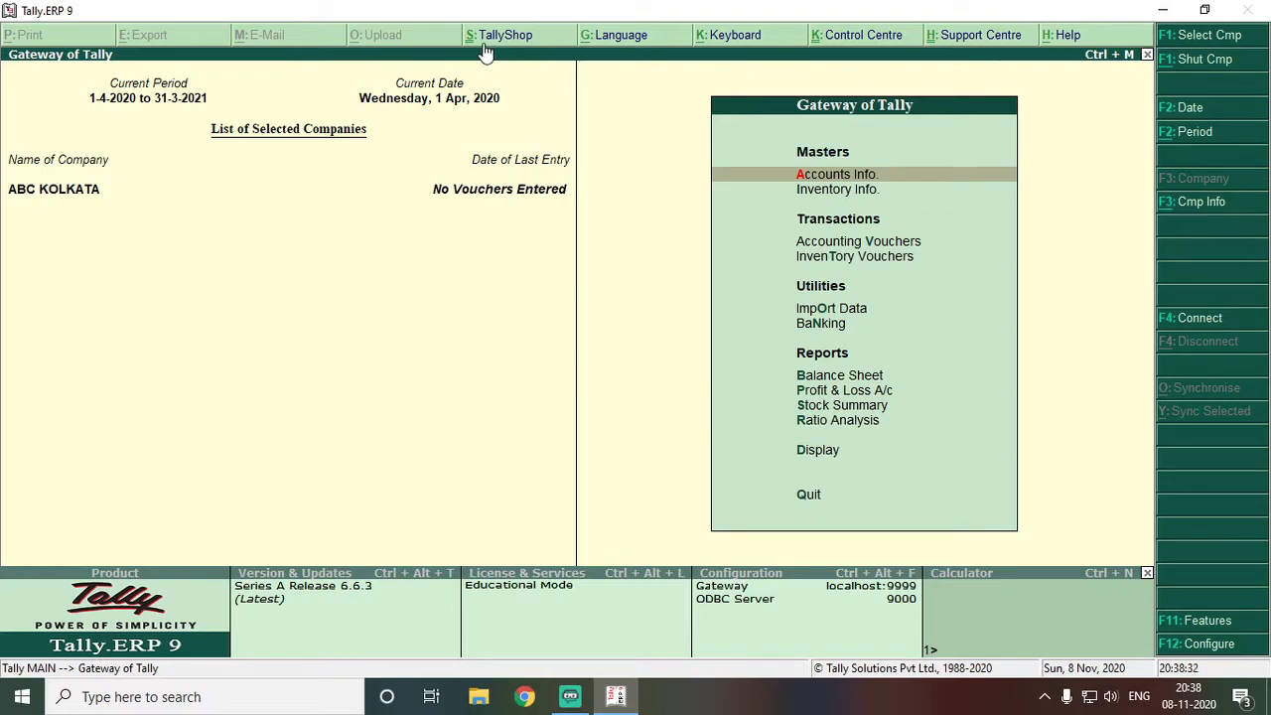
key("s")
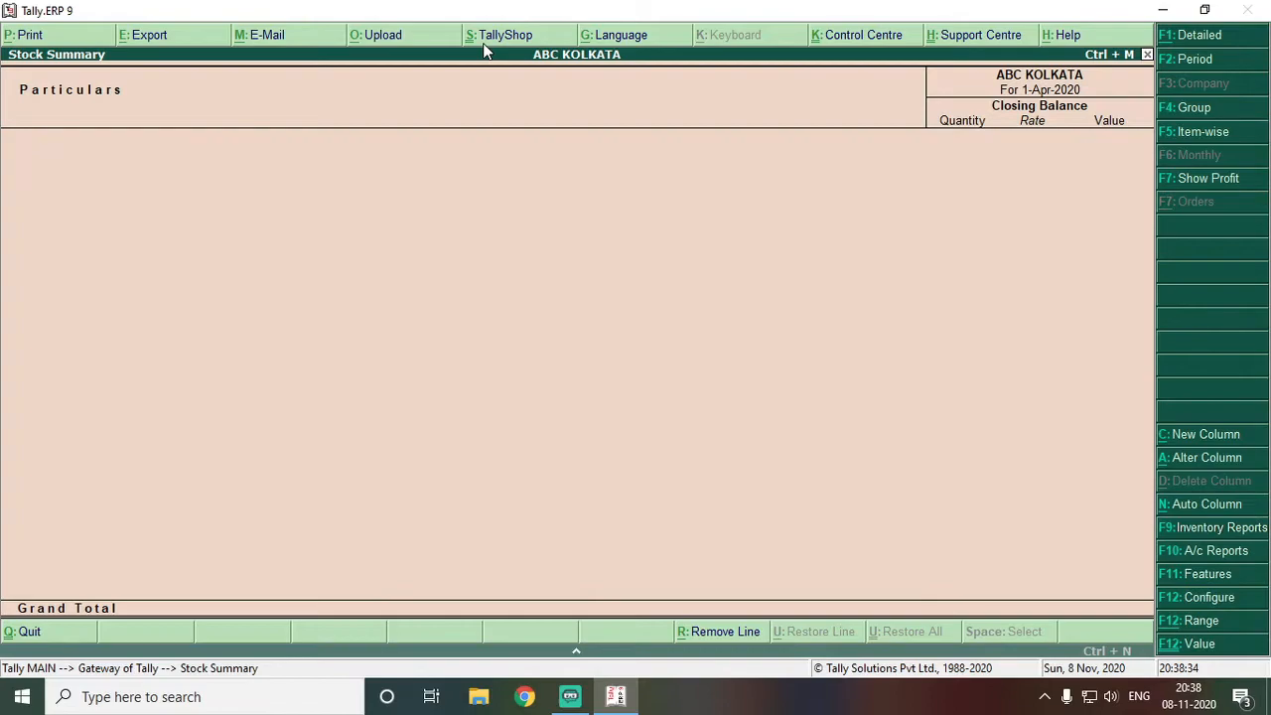
key("Escape")
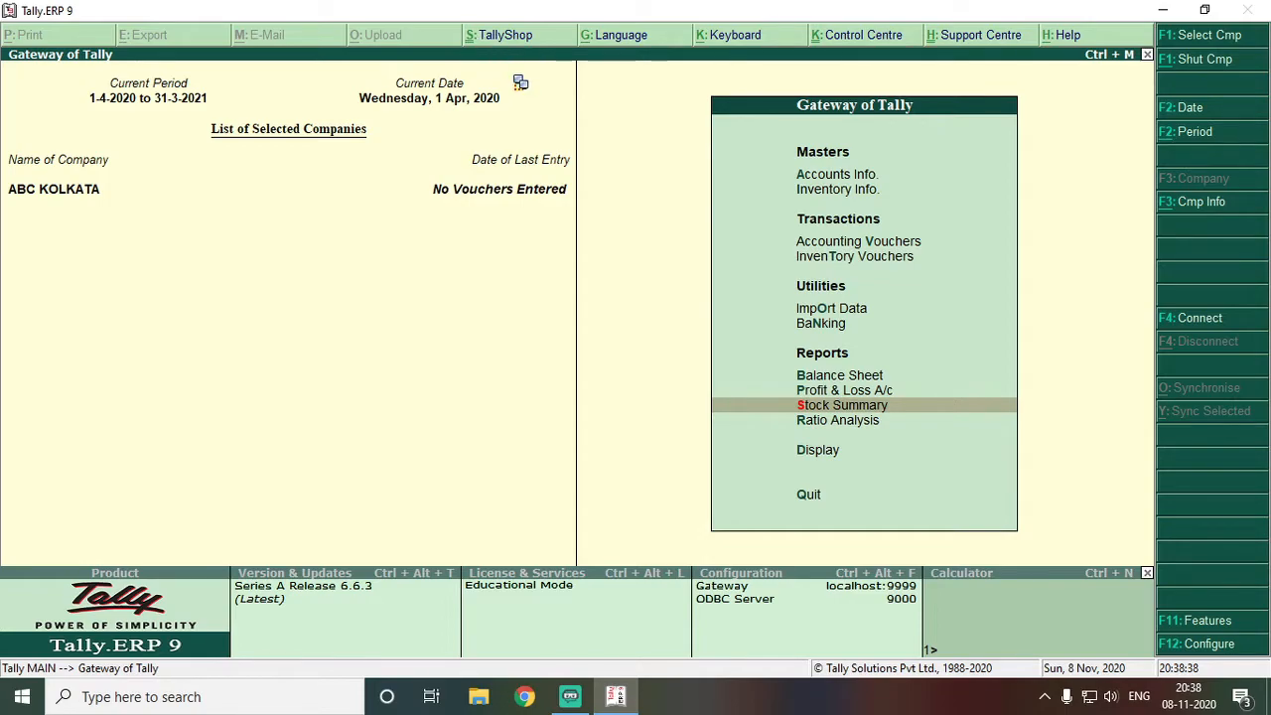
key("alt+s")
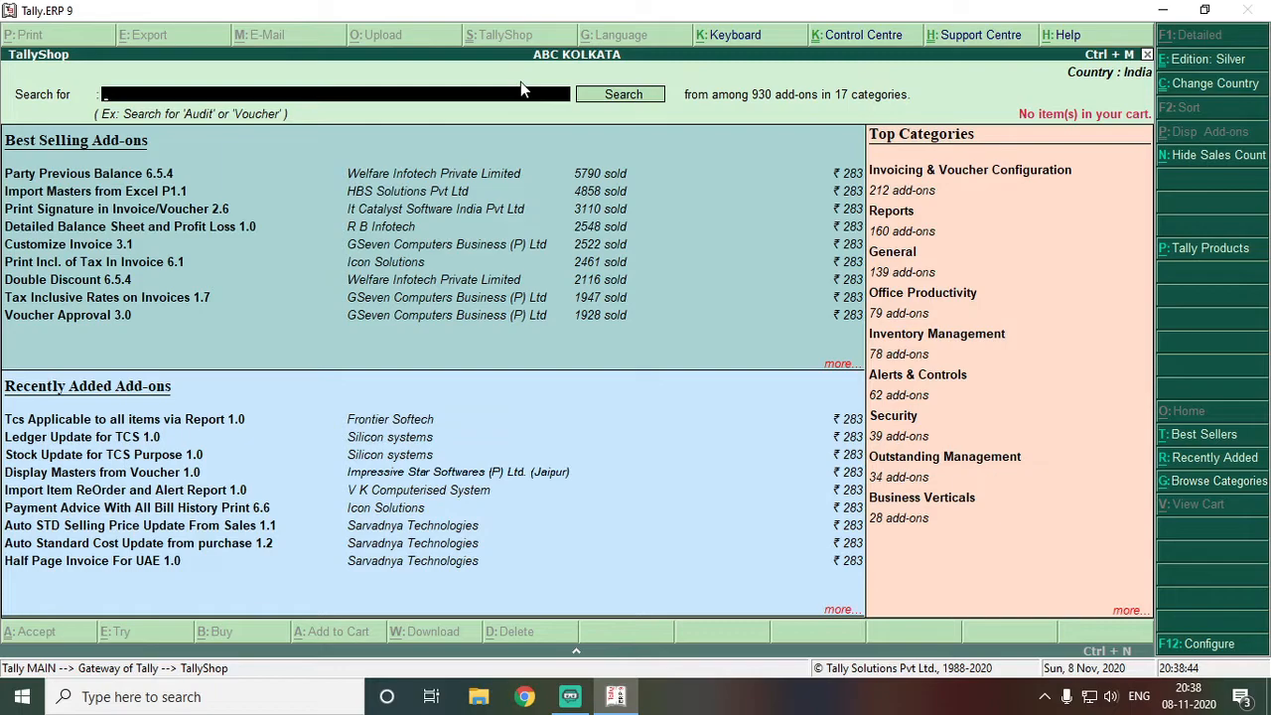
key("Escape")
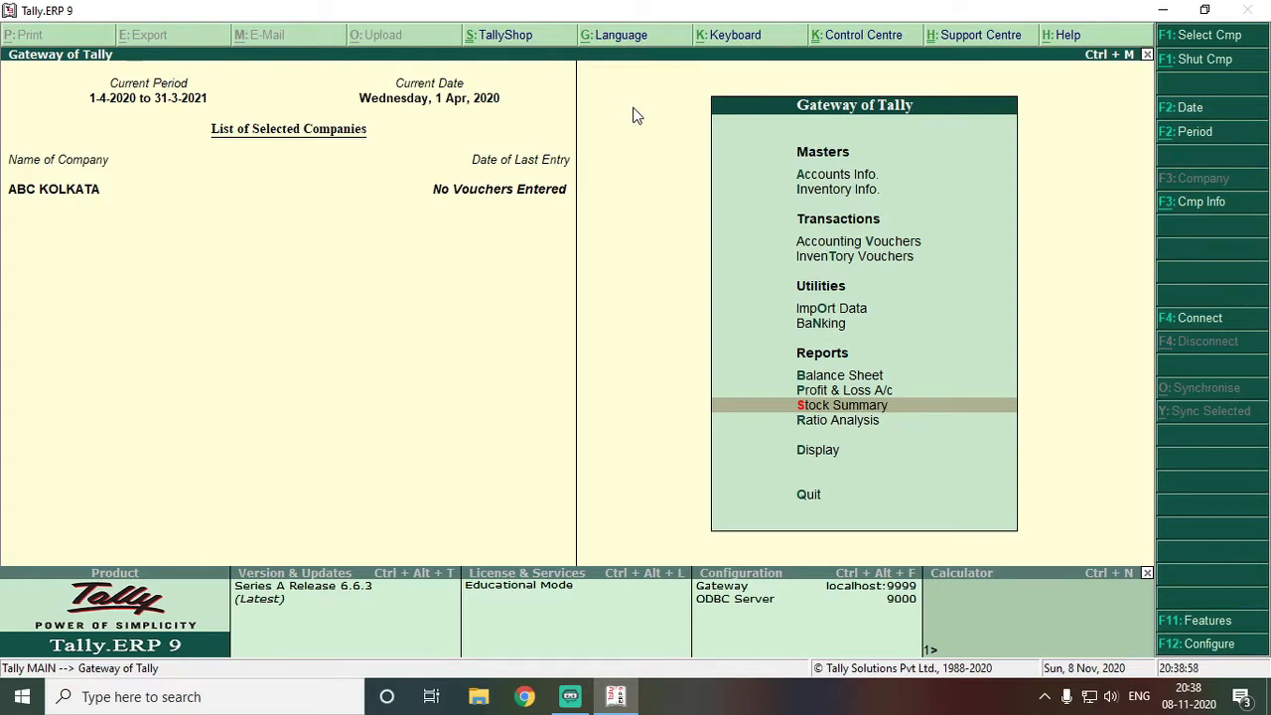
key("alt+g")
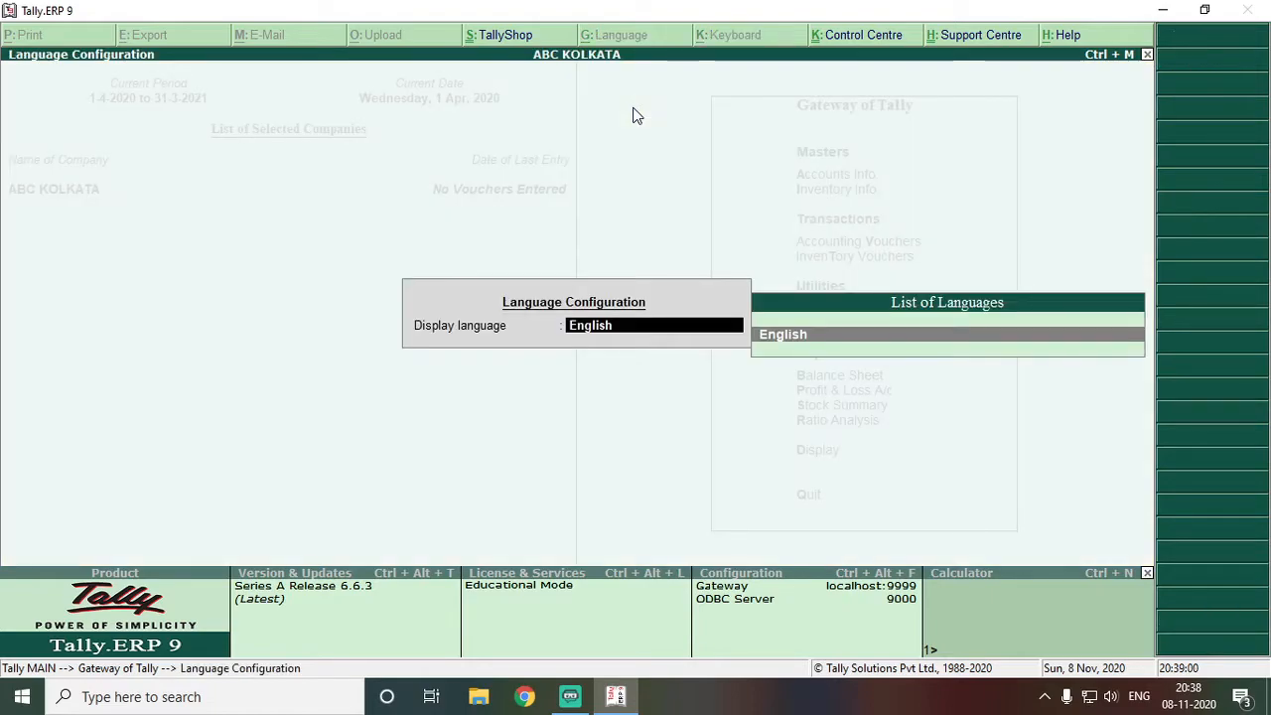
key("Return")
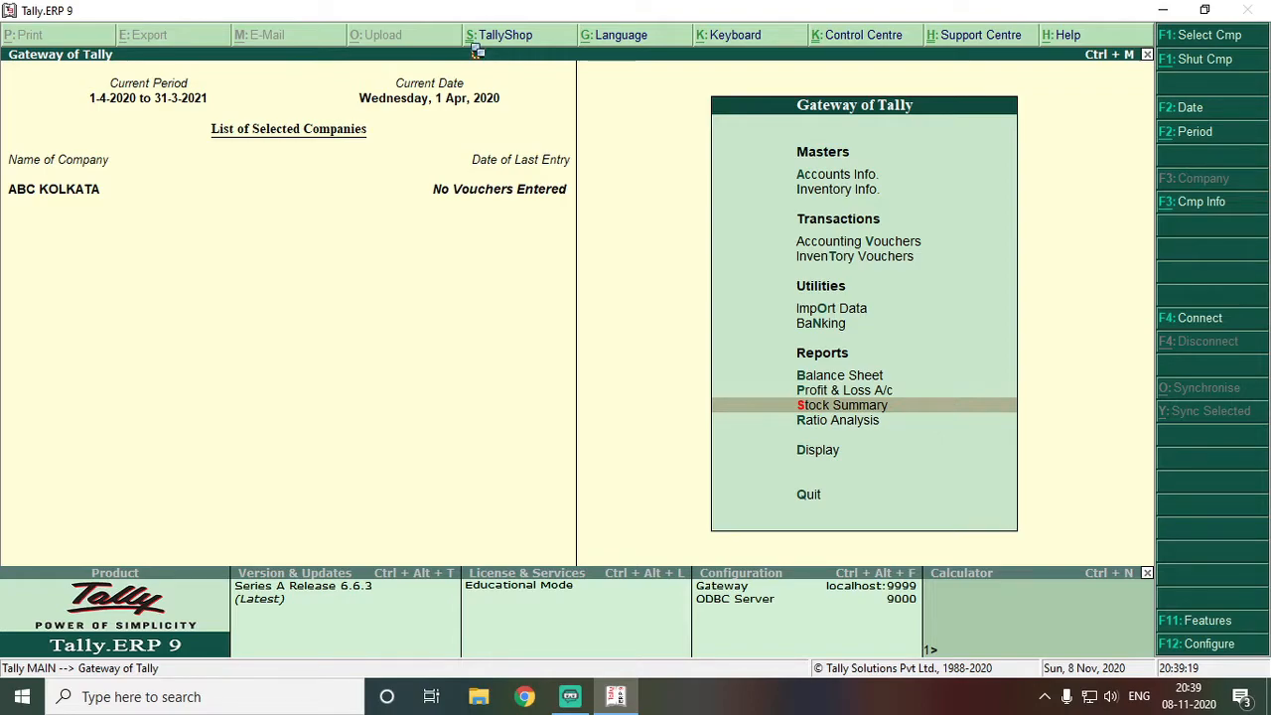
left_click(477, 45)
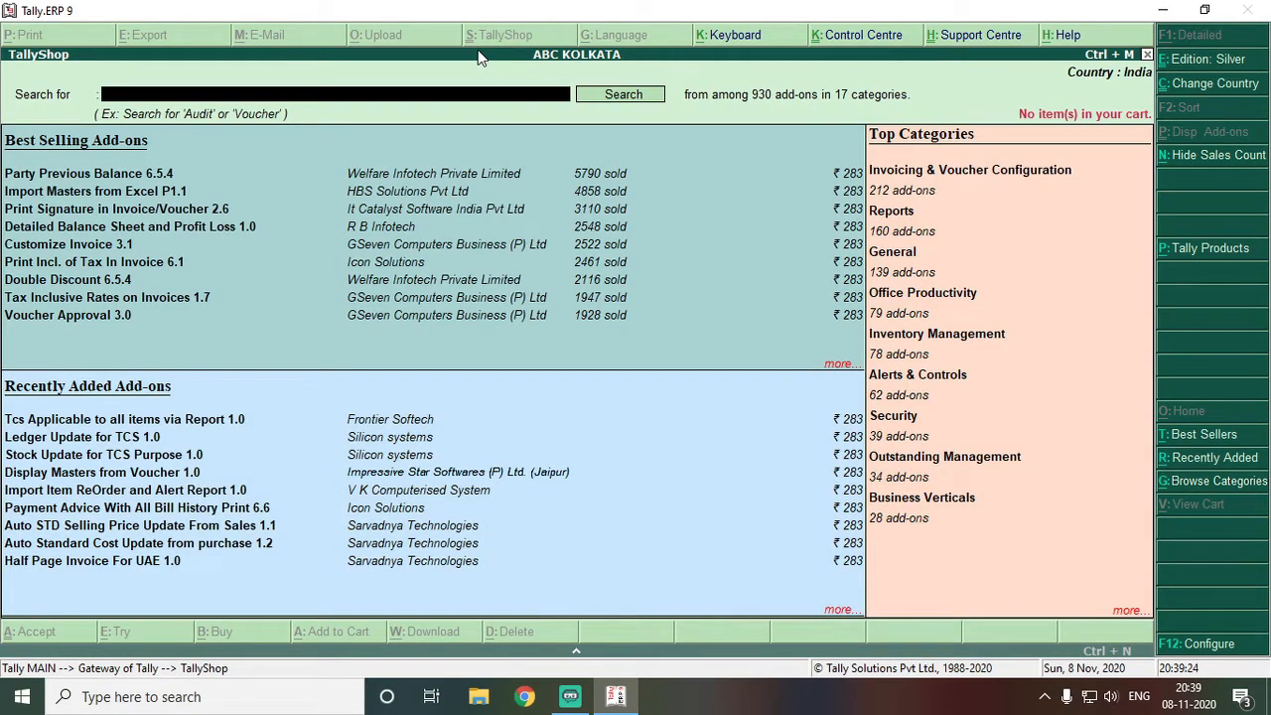
key("Escape")
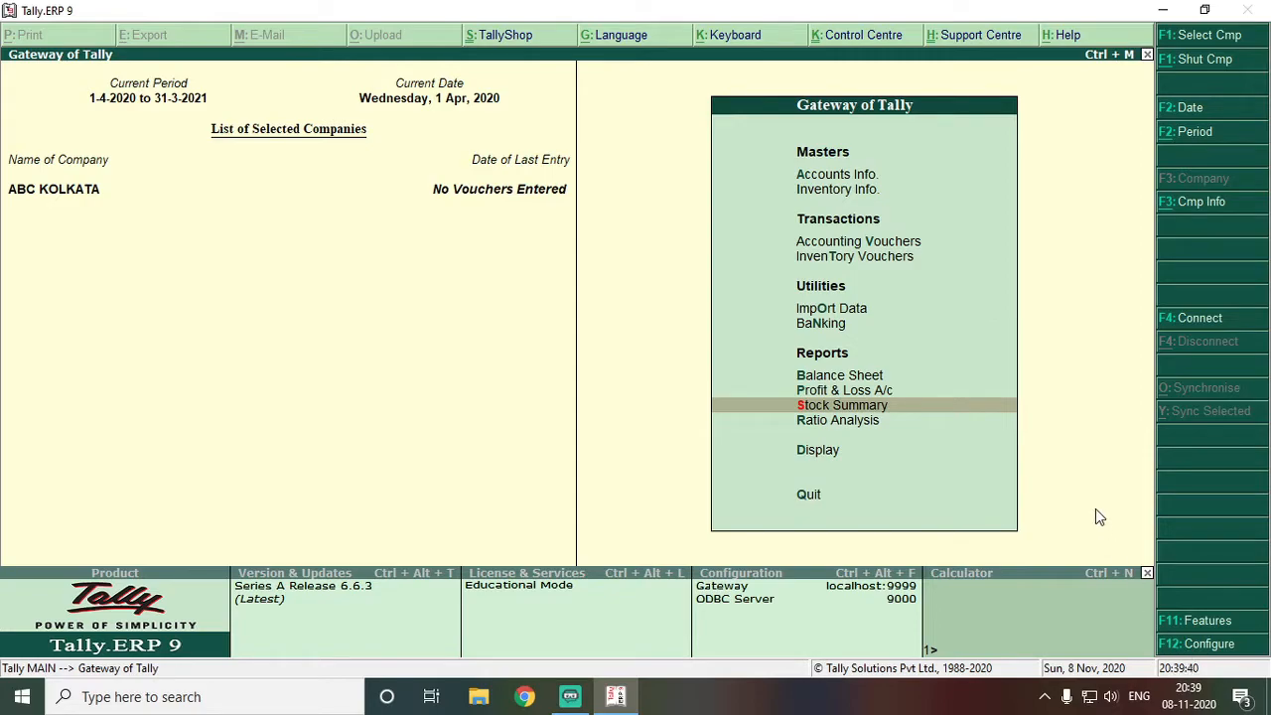
Handle a background app from the system tray, then bring up Tally's F12 Configuration menu
left_click(1043, 696)
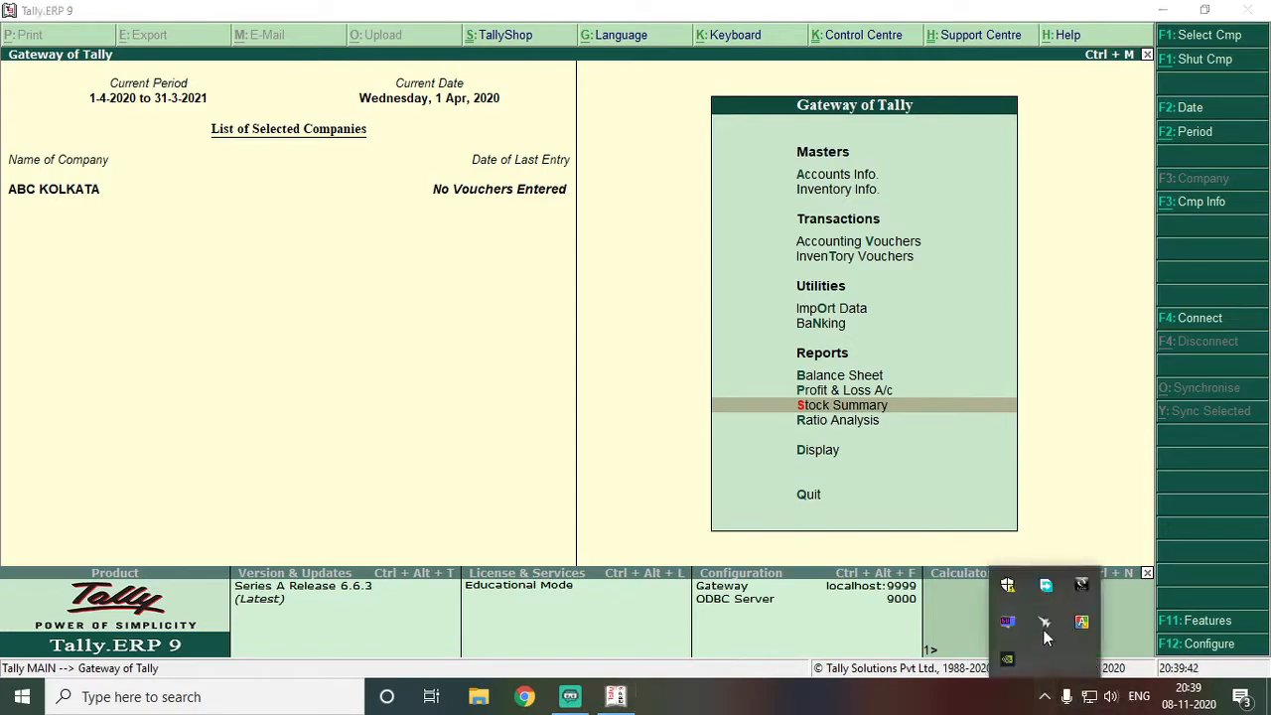
right_click(1068, 627)
left_click(1081, 615)
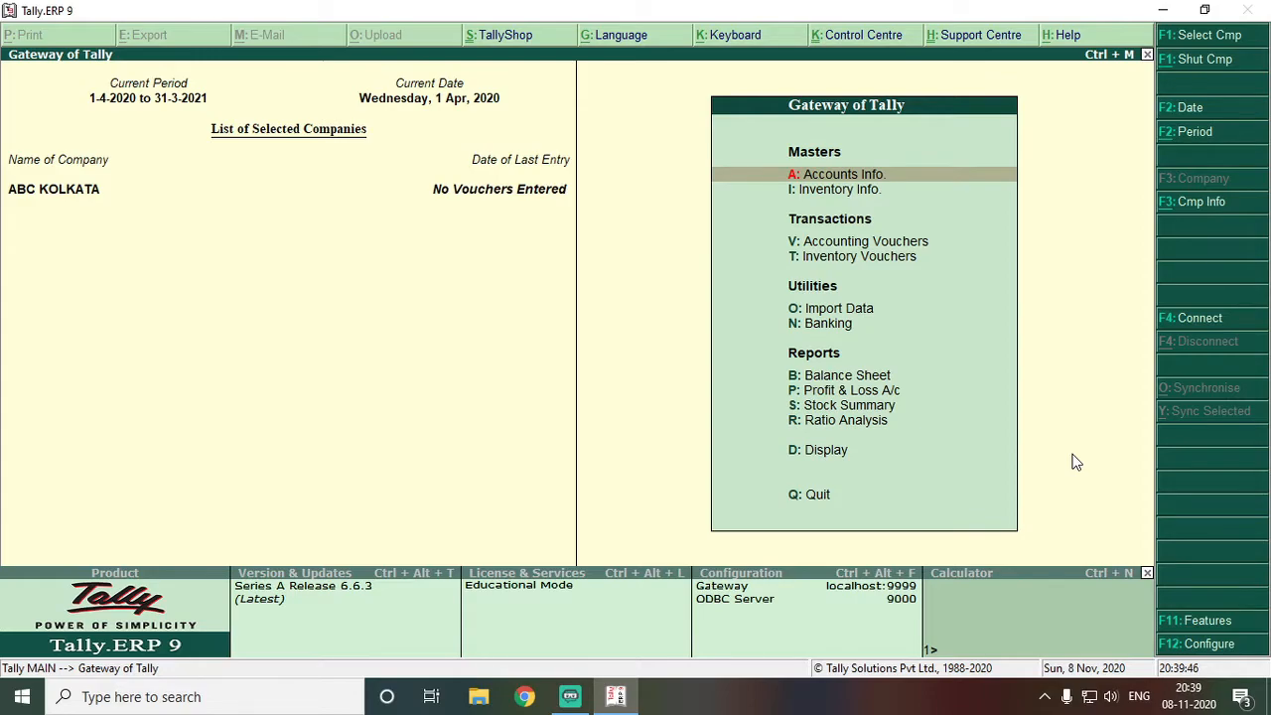
key("F12")
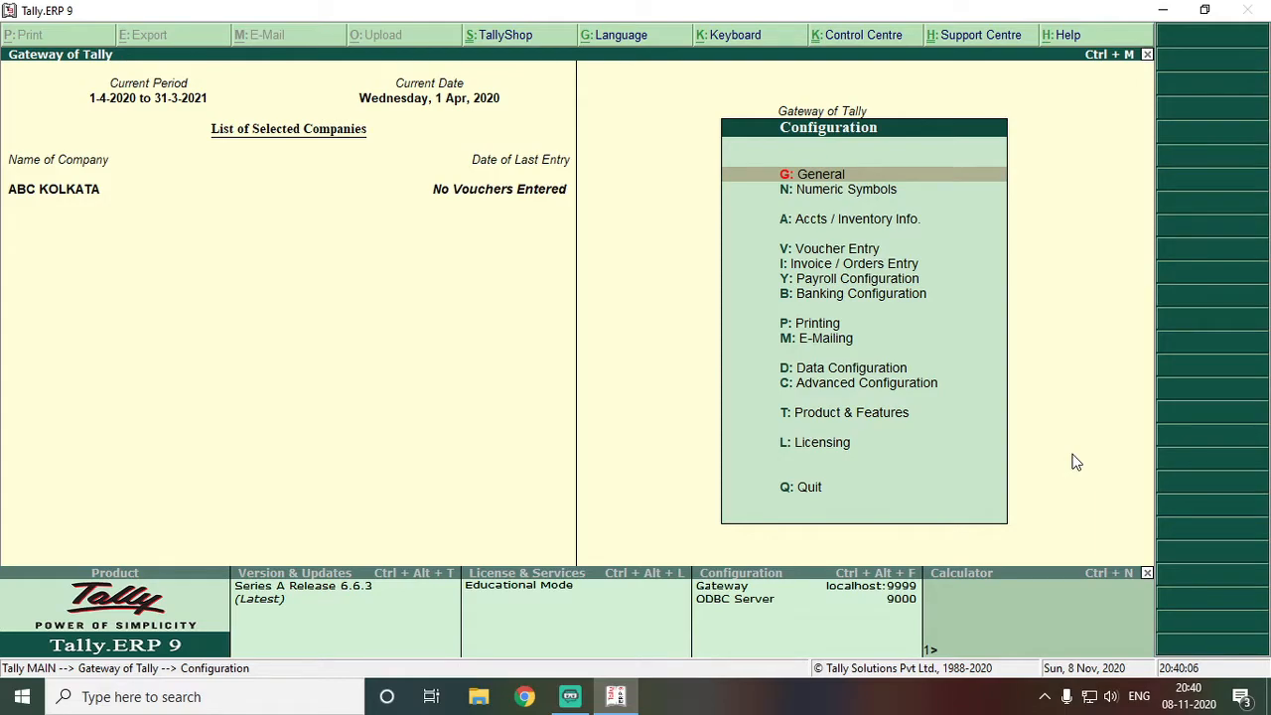
Leave Configuration, review Accounting Features unchanged, and reach the Statutory & Taxation features
key("Escape")
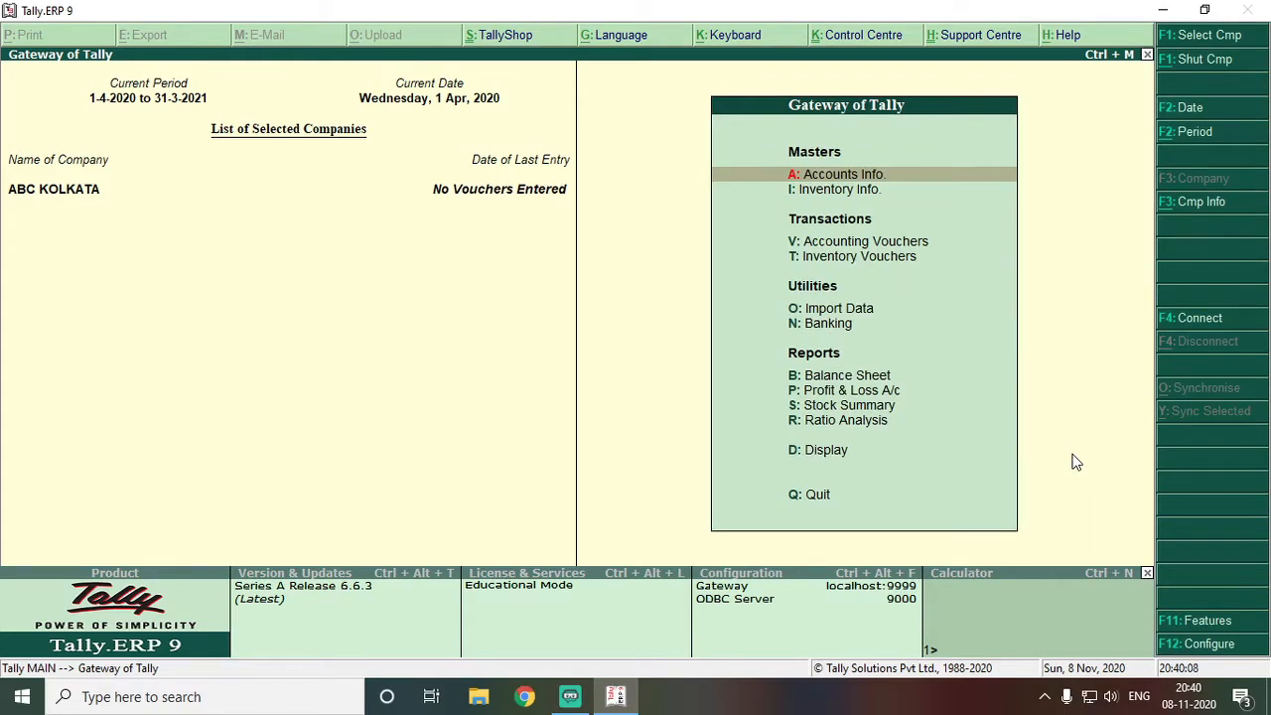
key("F11")
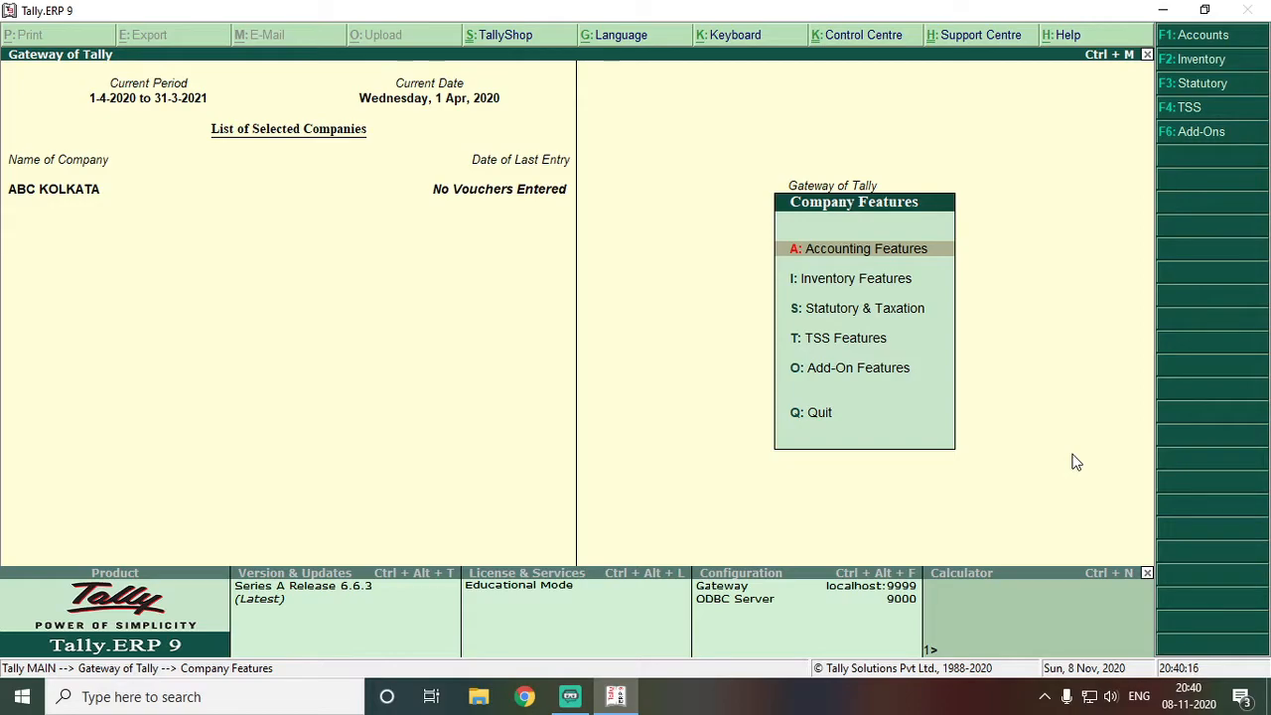
key("Return")
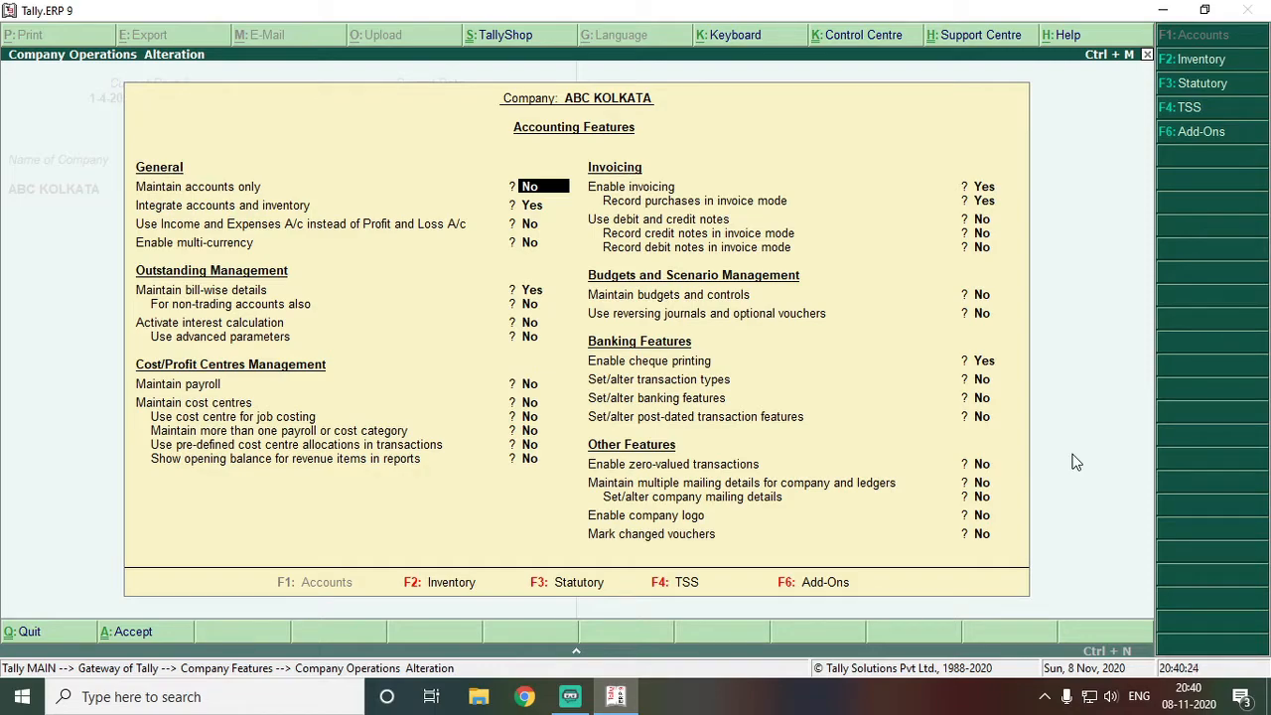
key("Escape")
key("y")
key("Down")
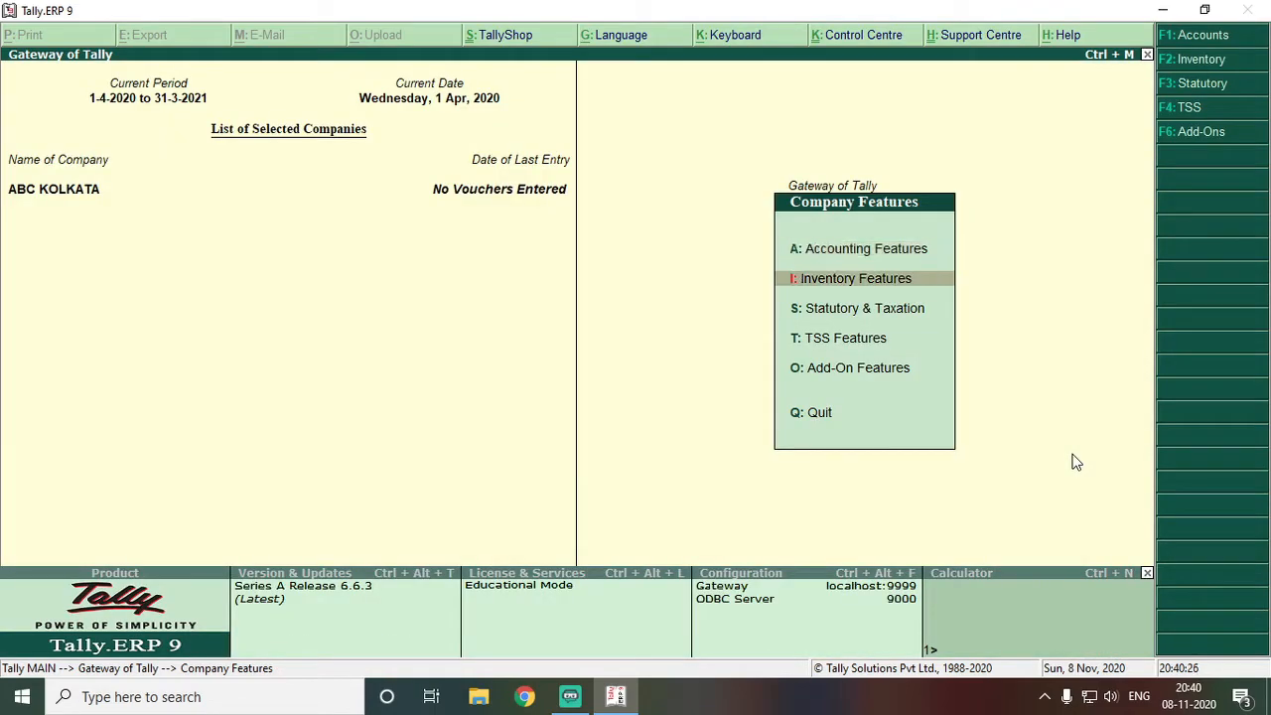
key("Down")
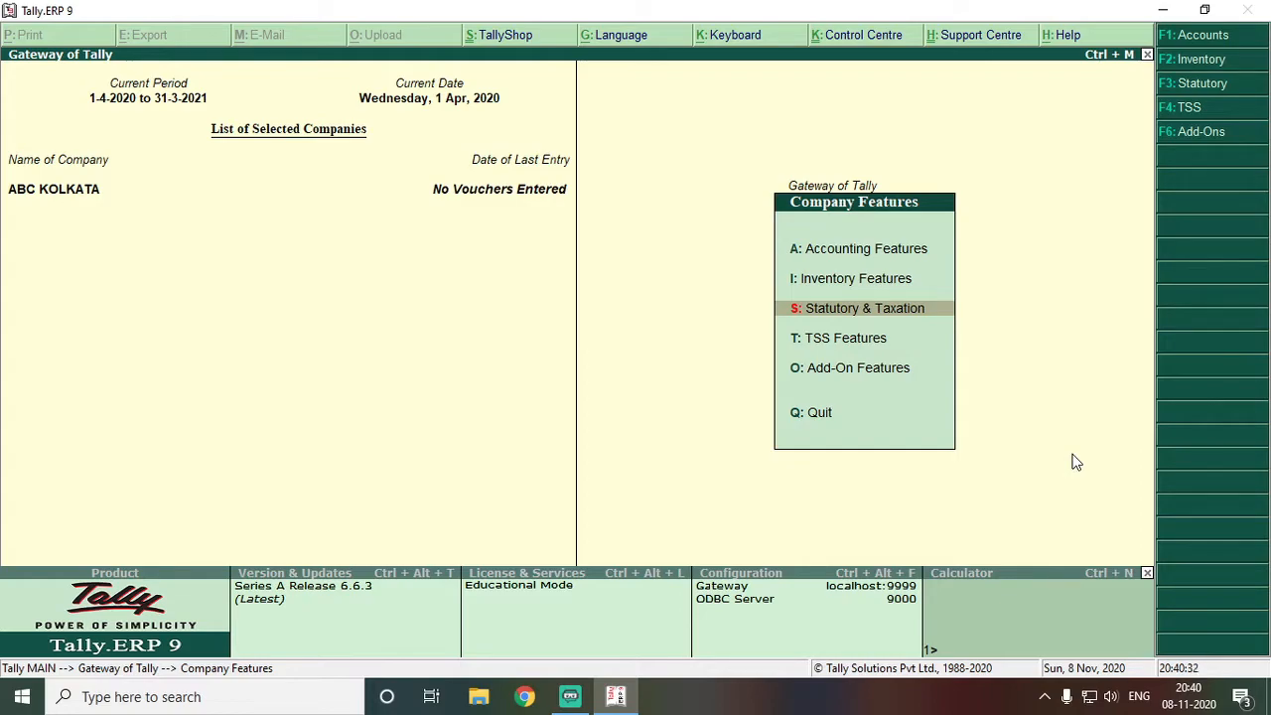
key("Return")
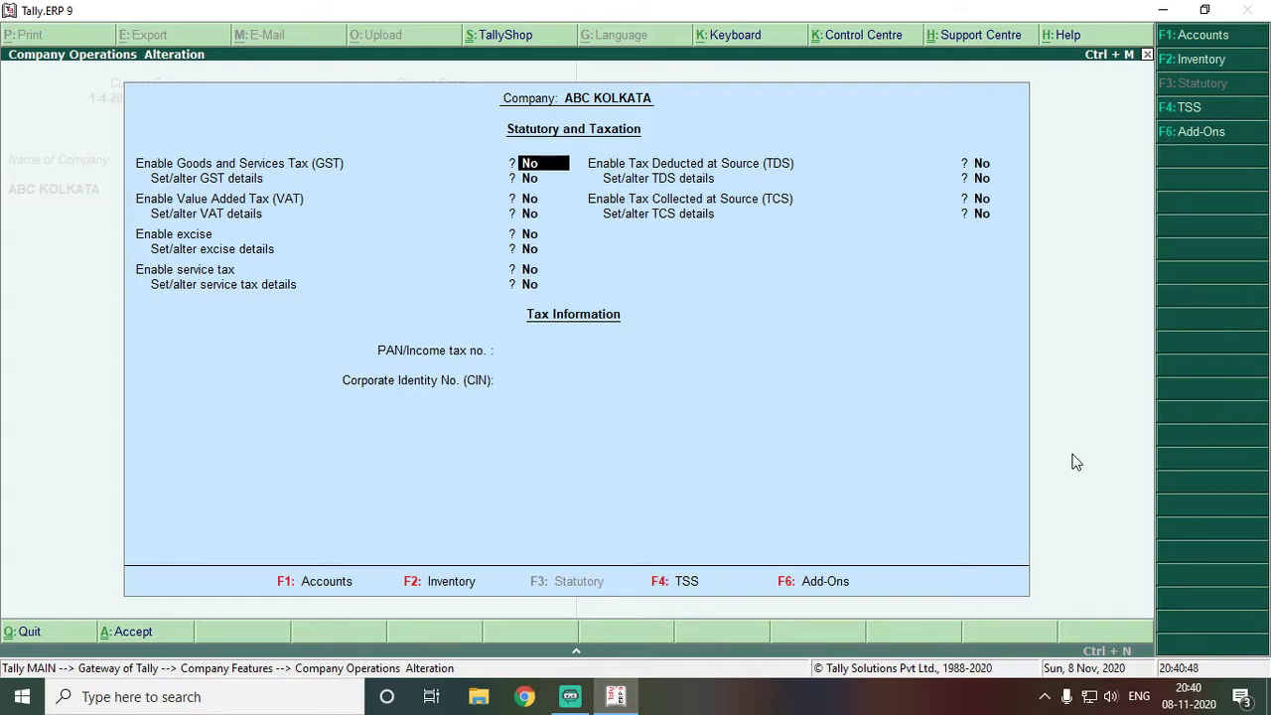
Set Enable GST to Yes, leaving the GST details sub-screen unchanged
type("y")
key("Return")
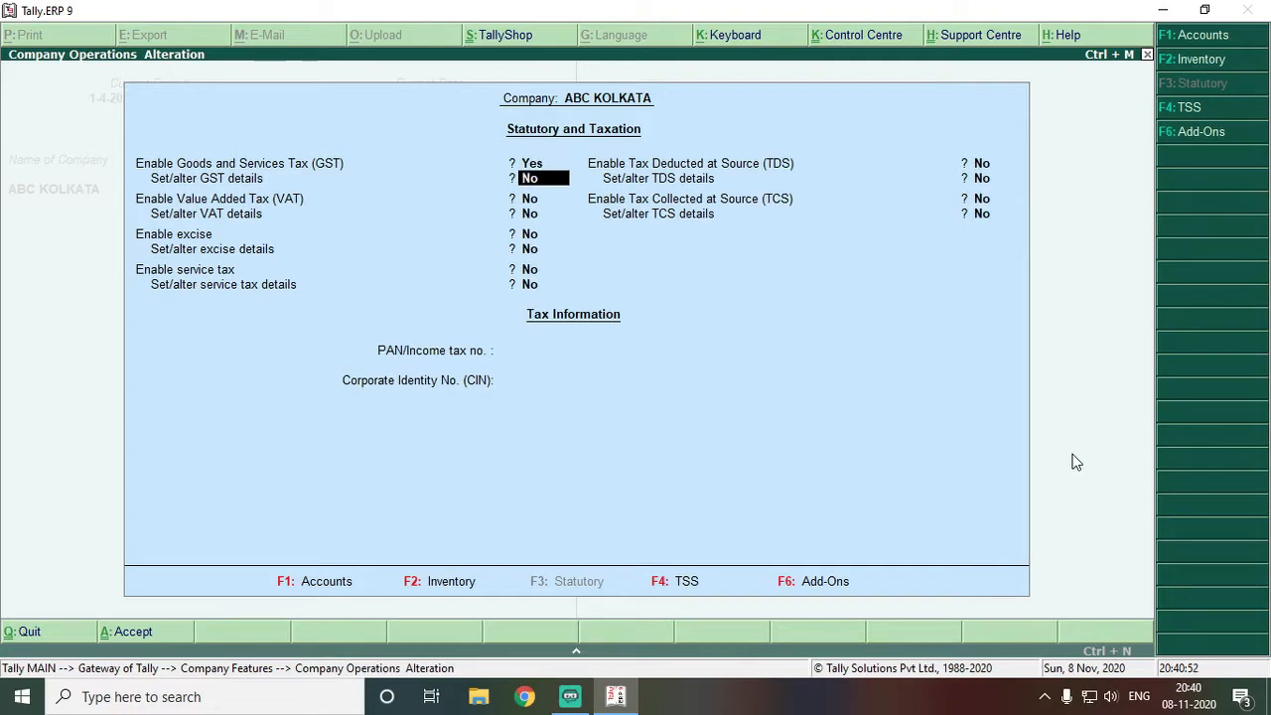
type("y")
key("Return")
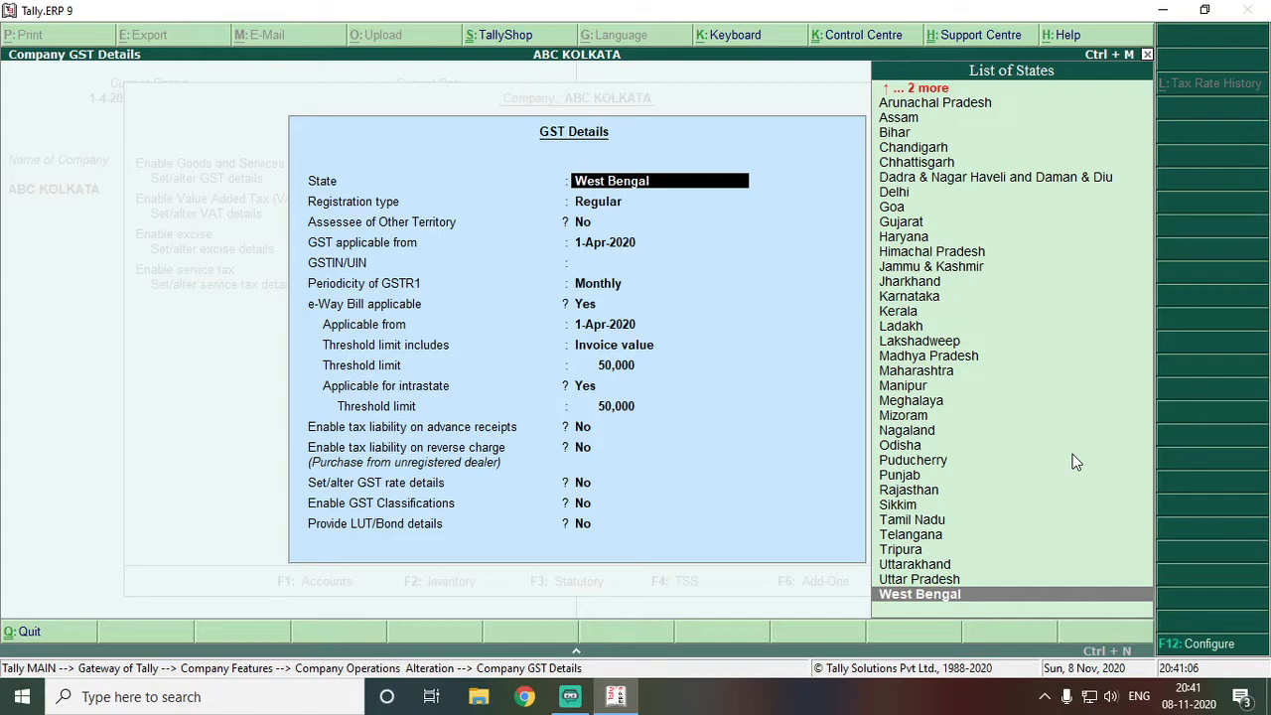
key("Escape")
key("Escape")
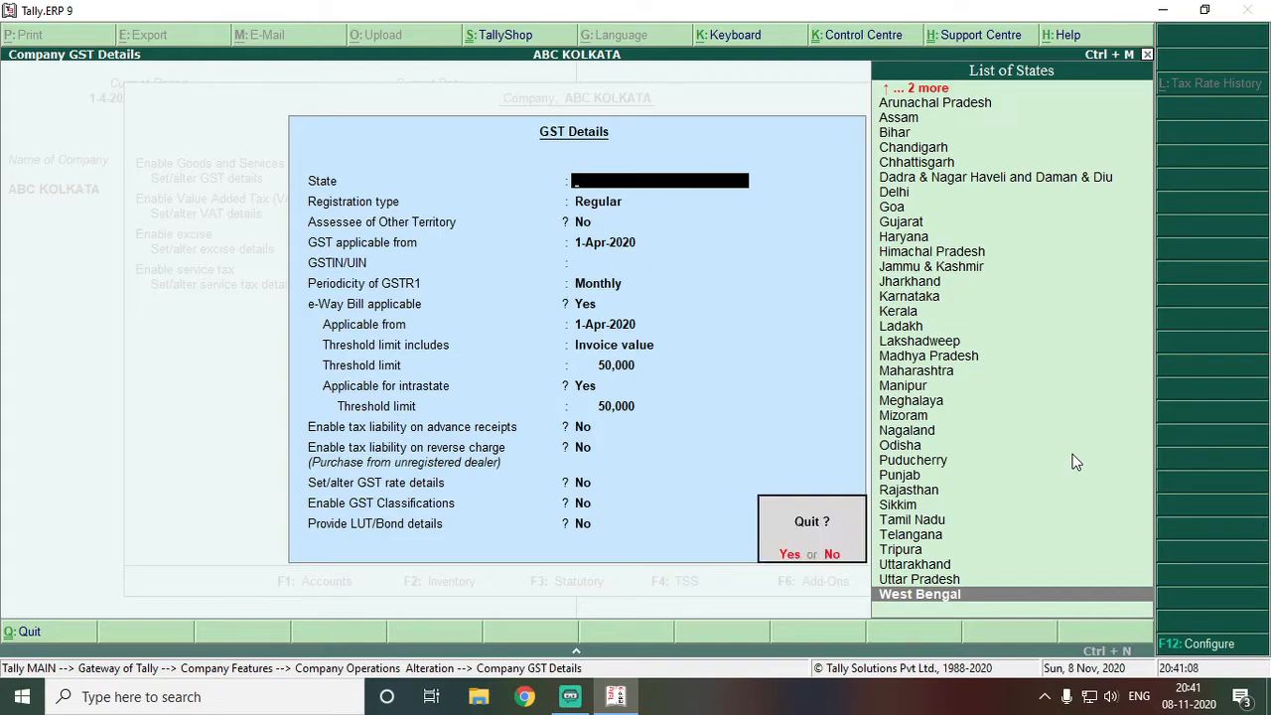
key("Return")
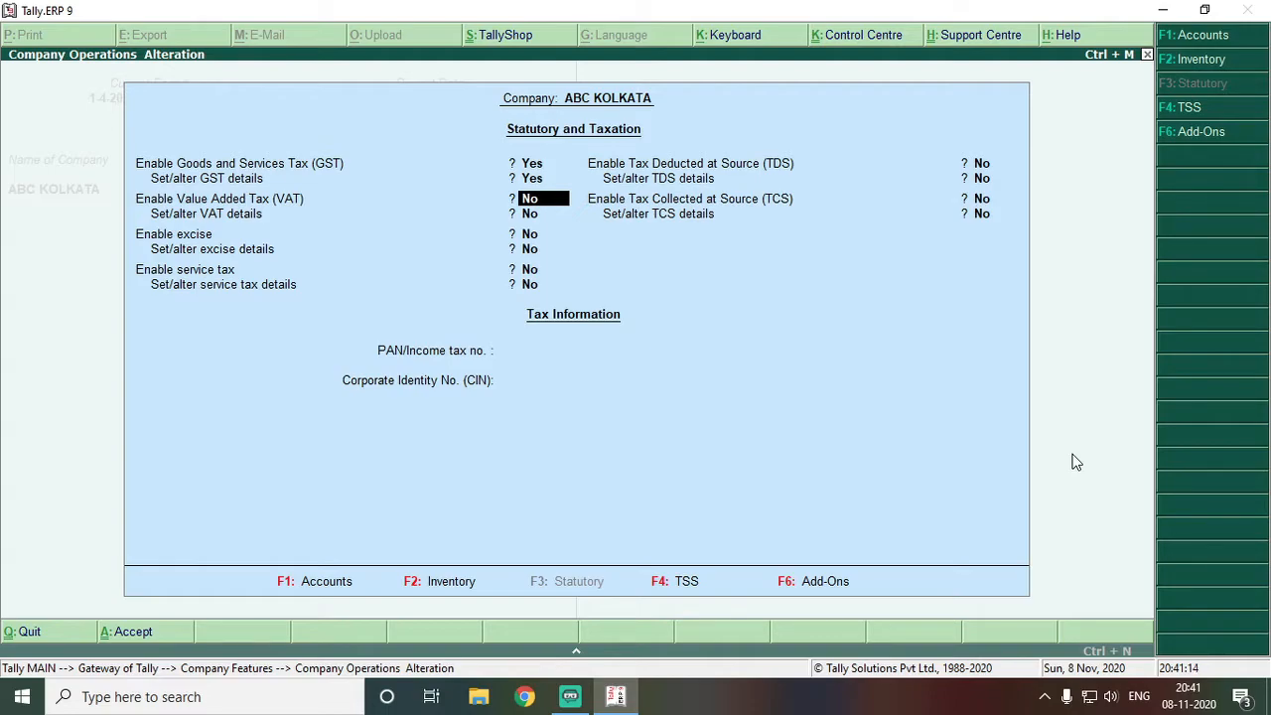
Enter the company's PAN/Income tax number and save the statutory settings
key("Return")
key("Return")
key("Return")
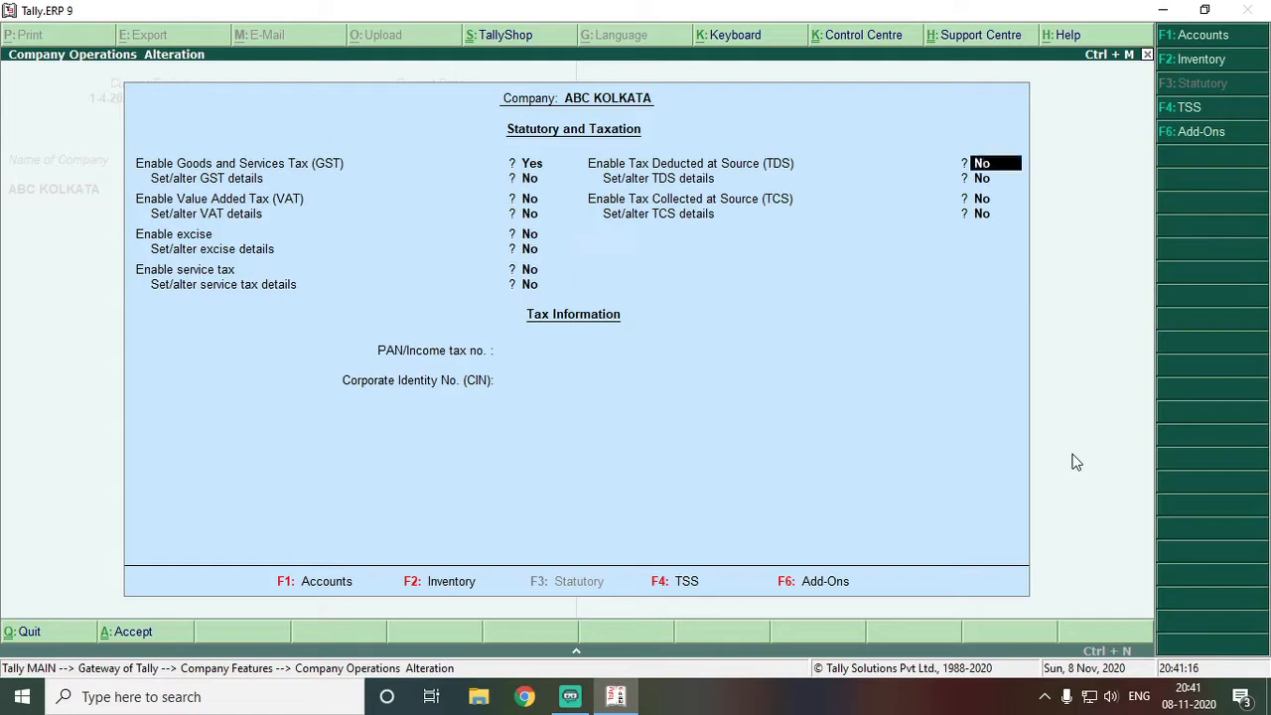
key("Return")
key("Return")
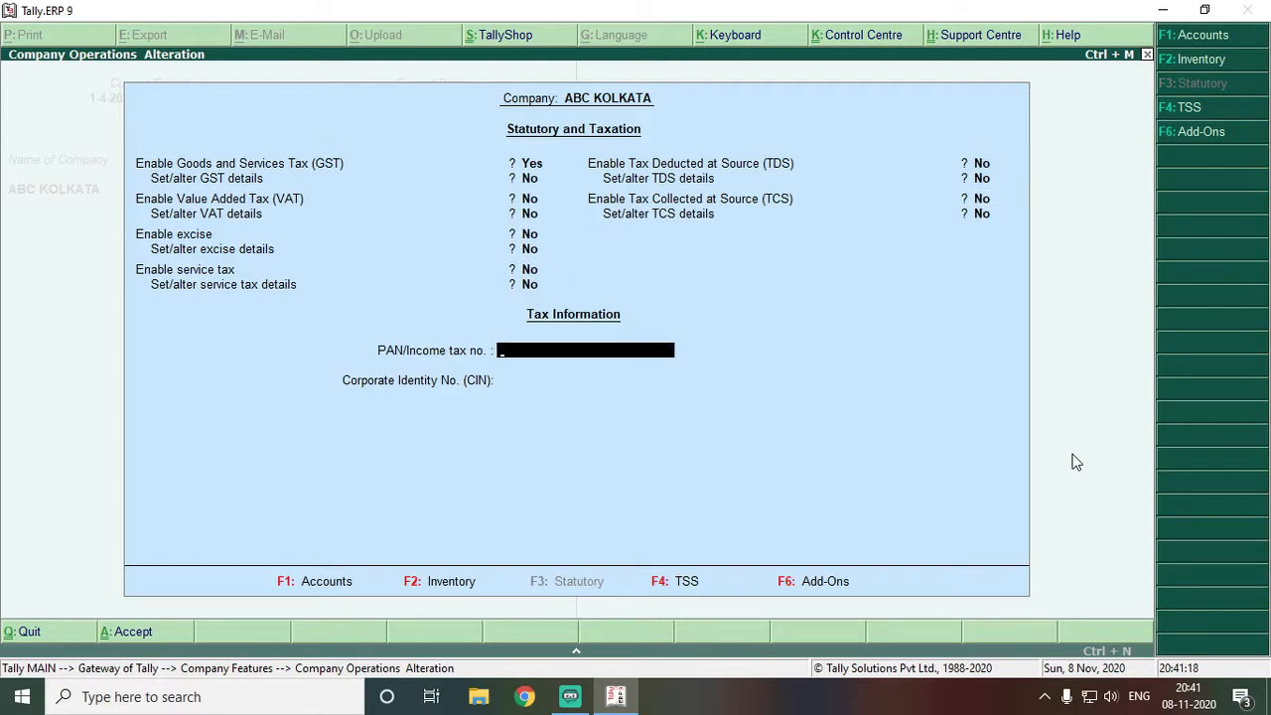
type("ABCDE0000X")
key("BackSpace")
key("BackSpace")
key("BackSpace")
key("BackSpace")
key("BackSpace")
key("BackSpace")
type("0000XY")
key("Return")
key("Return")
key("Return")
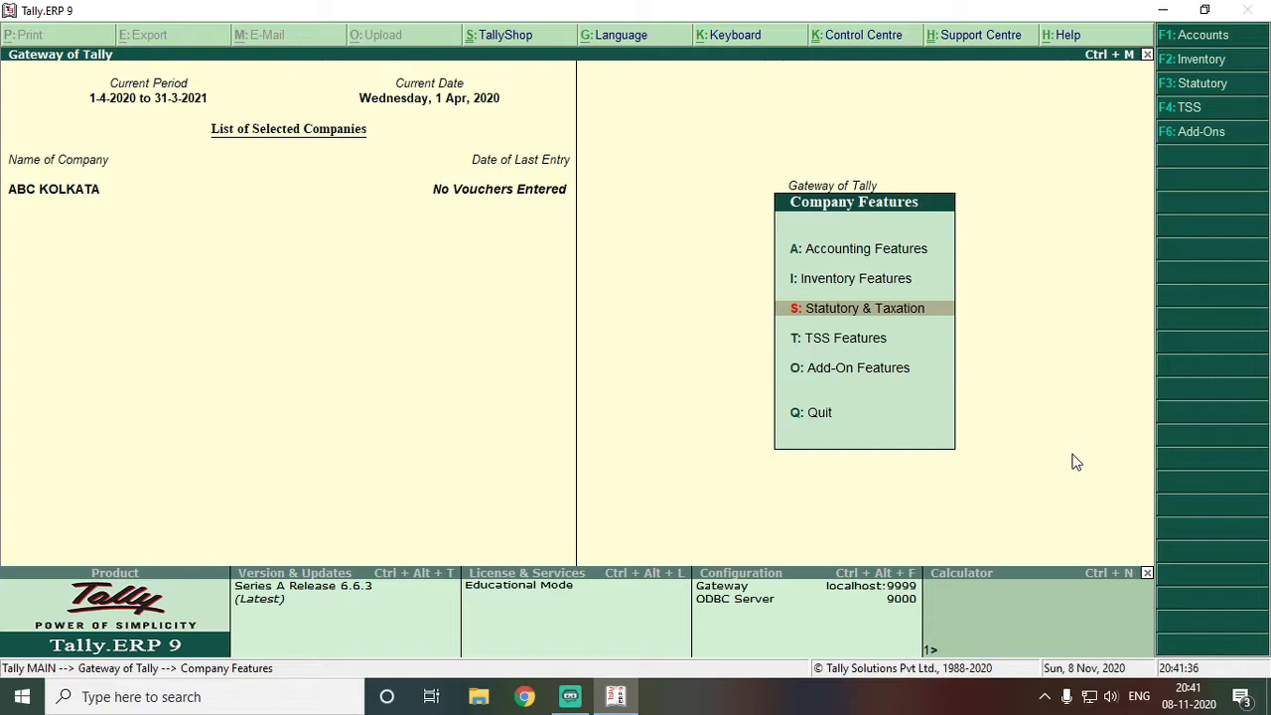
key("Escape")
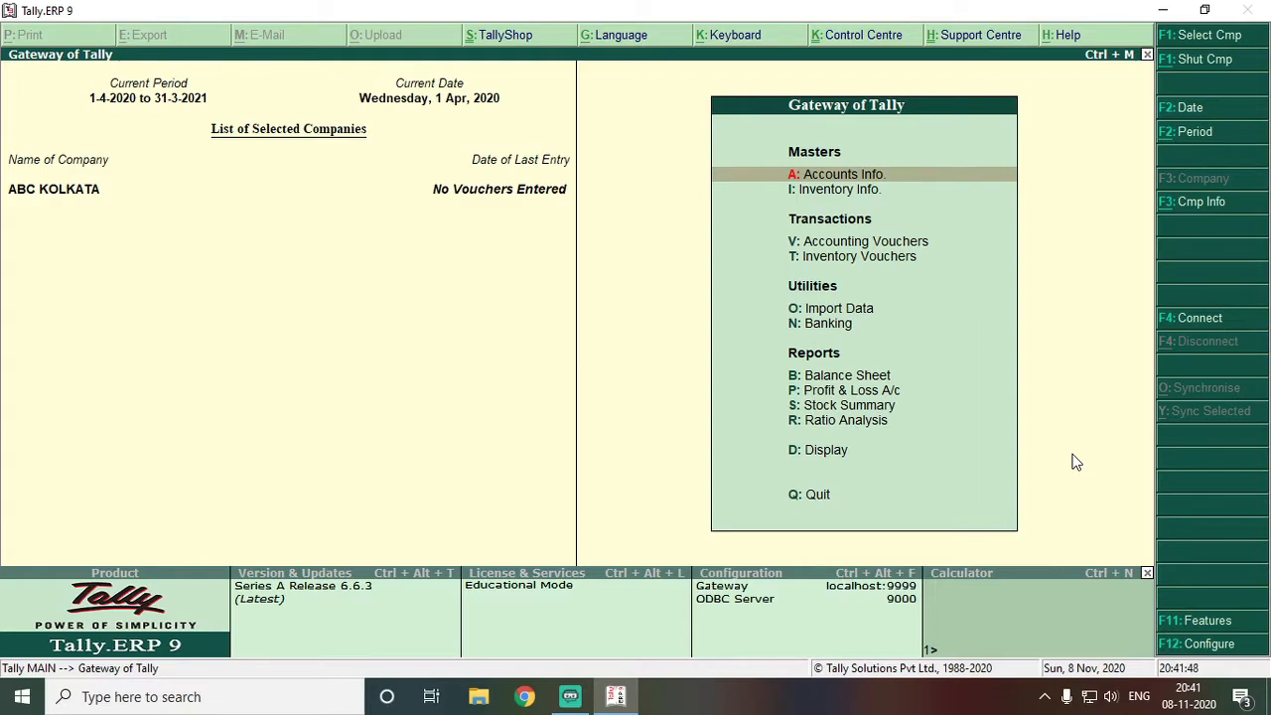
key("Return")
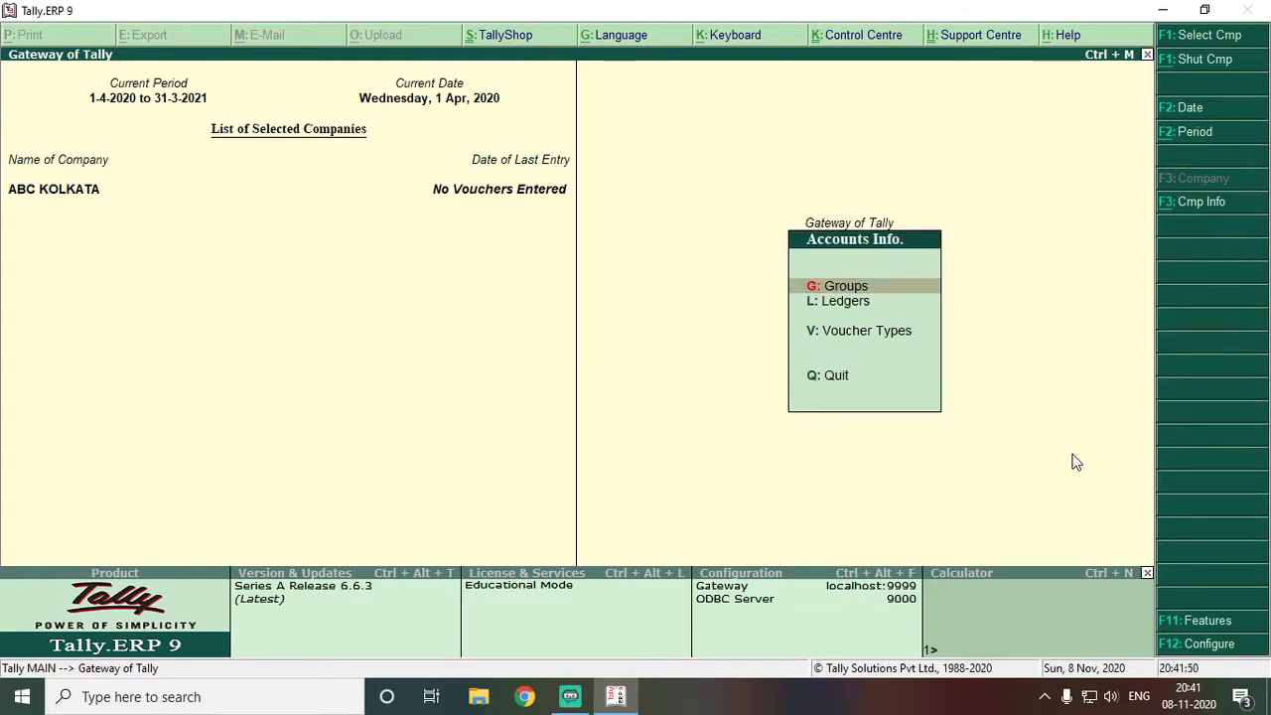
key("Down")
key("Up")
key("Return")
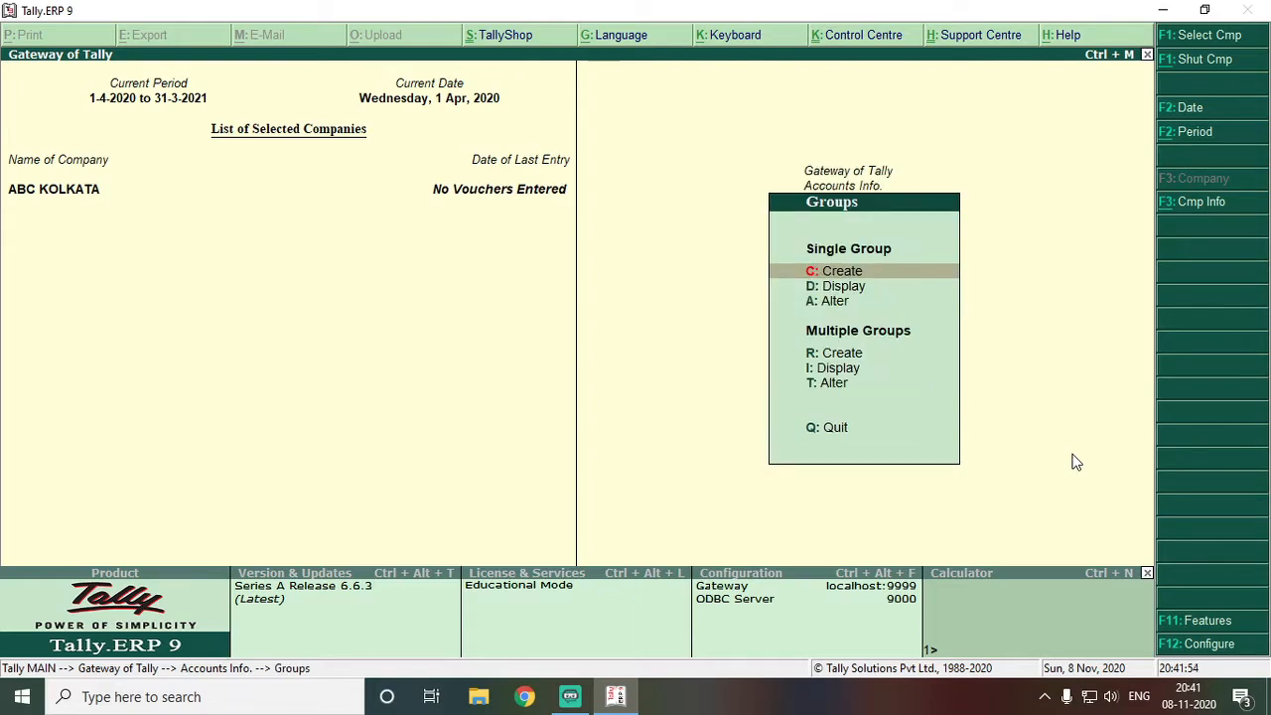
key("Escape")
key("Return")
key("Down")
key("Down")
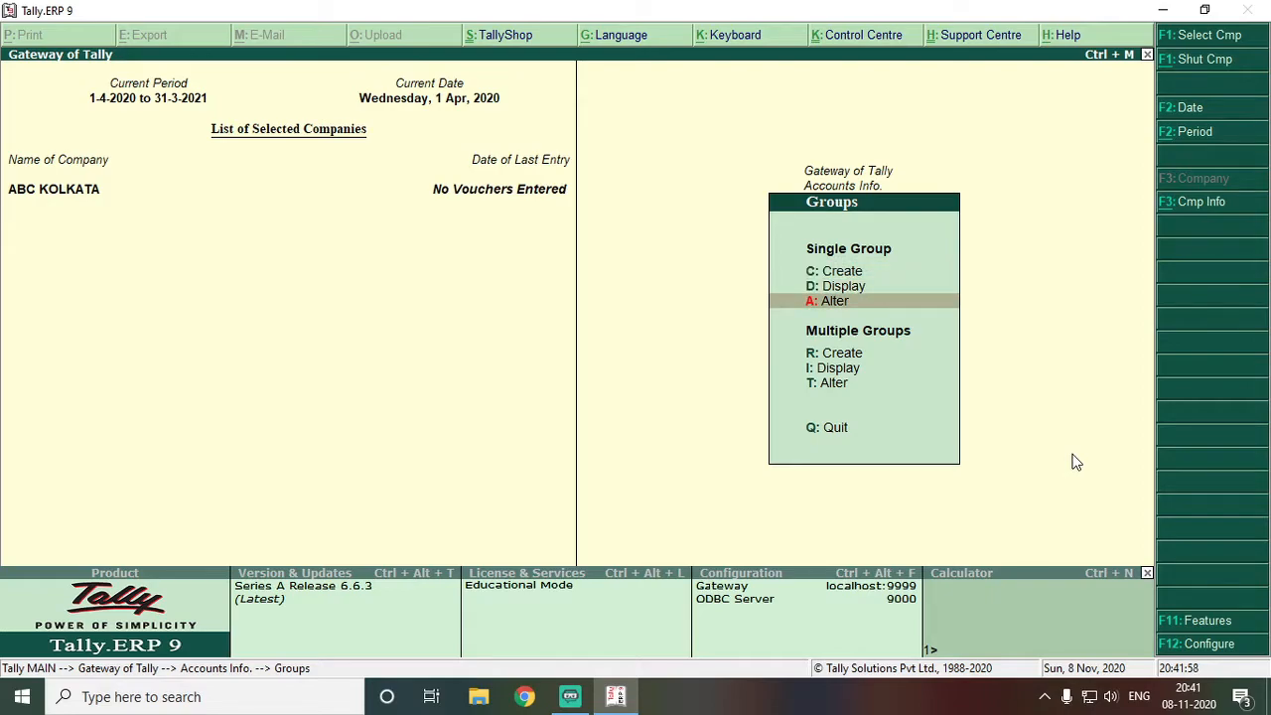
key("Up")
key("Return")
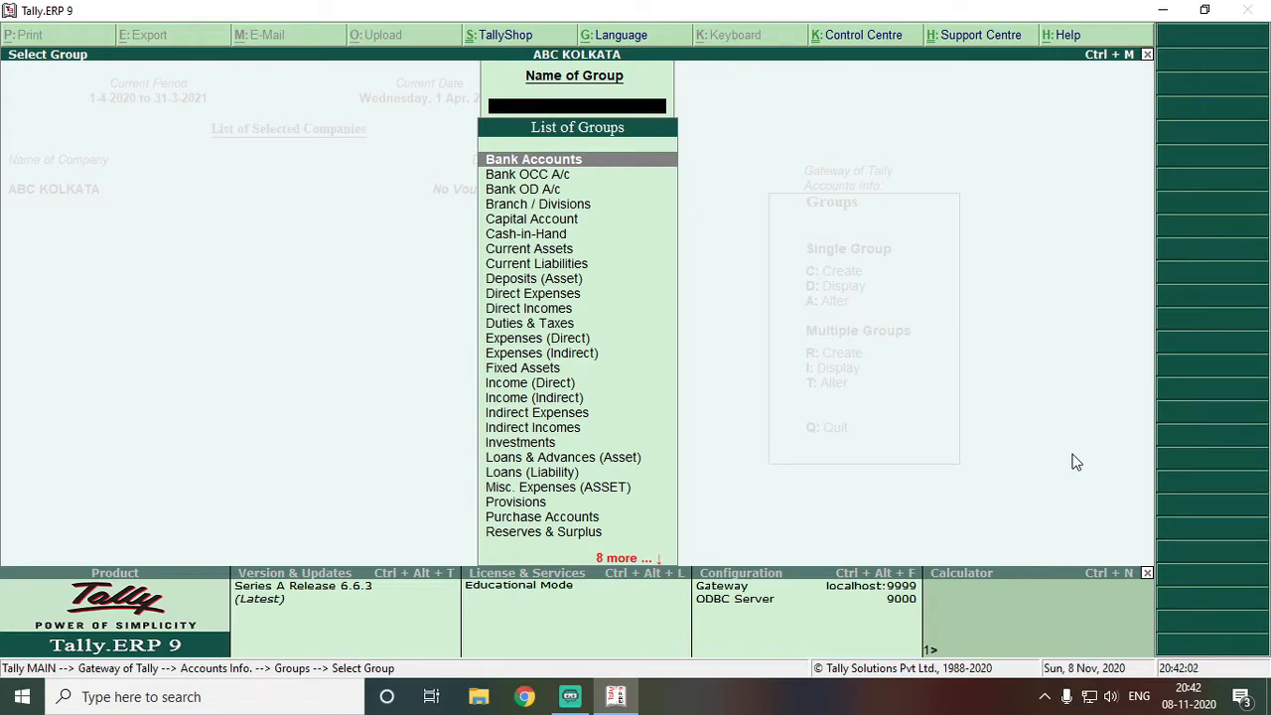
key("Down")
key("Down")
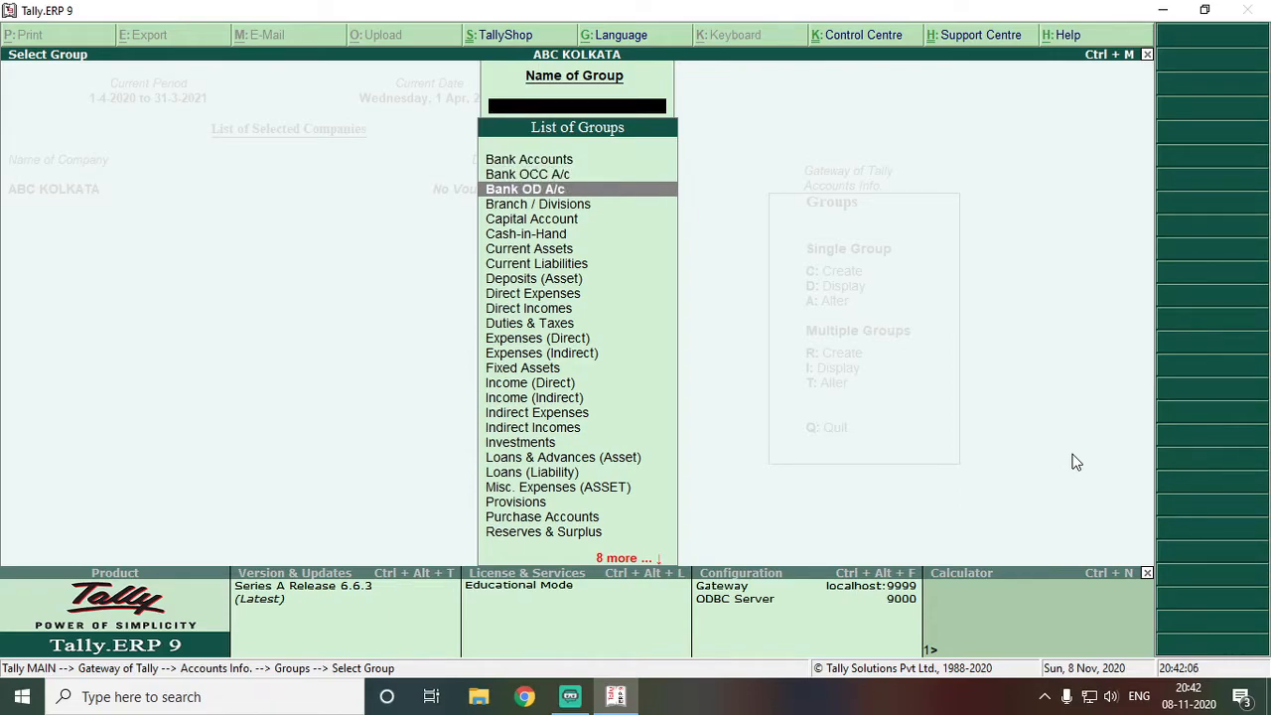
key("Down")
key("Down")
key("Down")
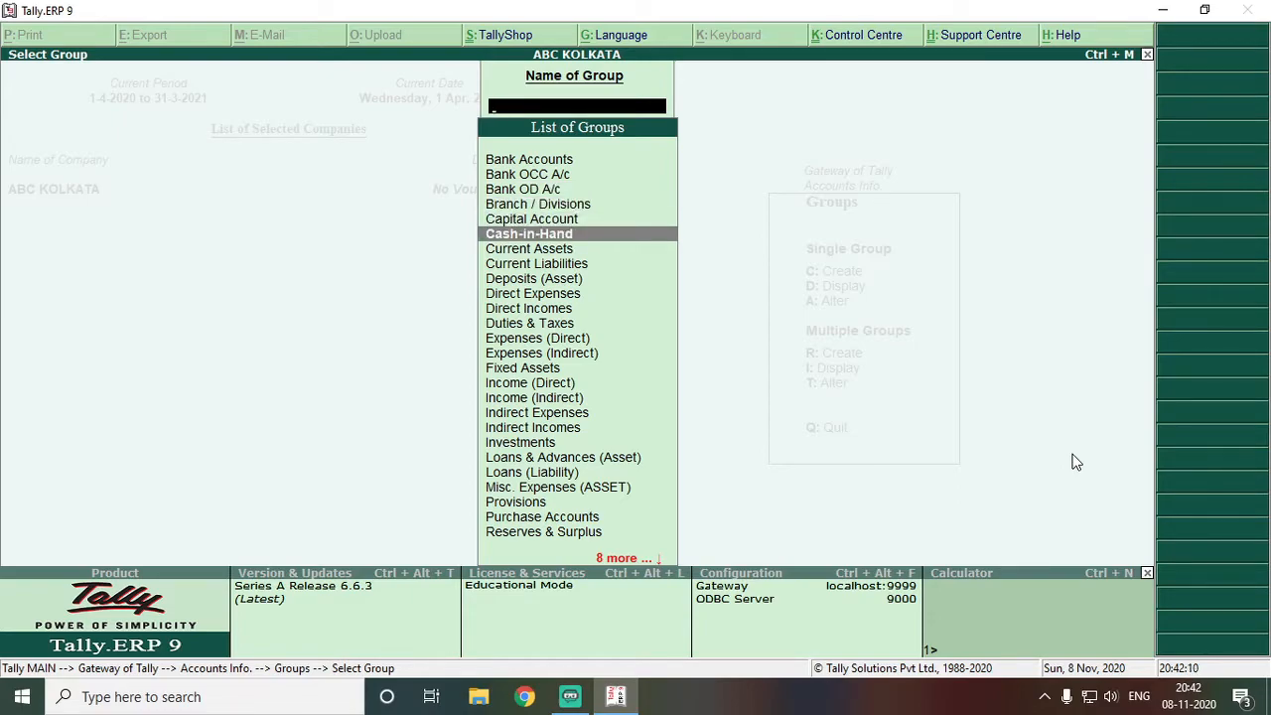
key("Escape")
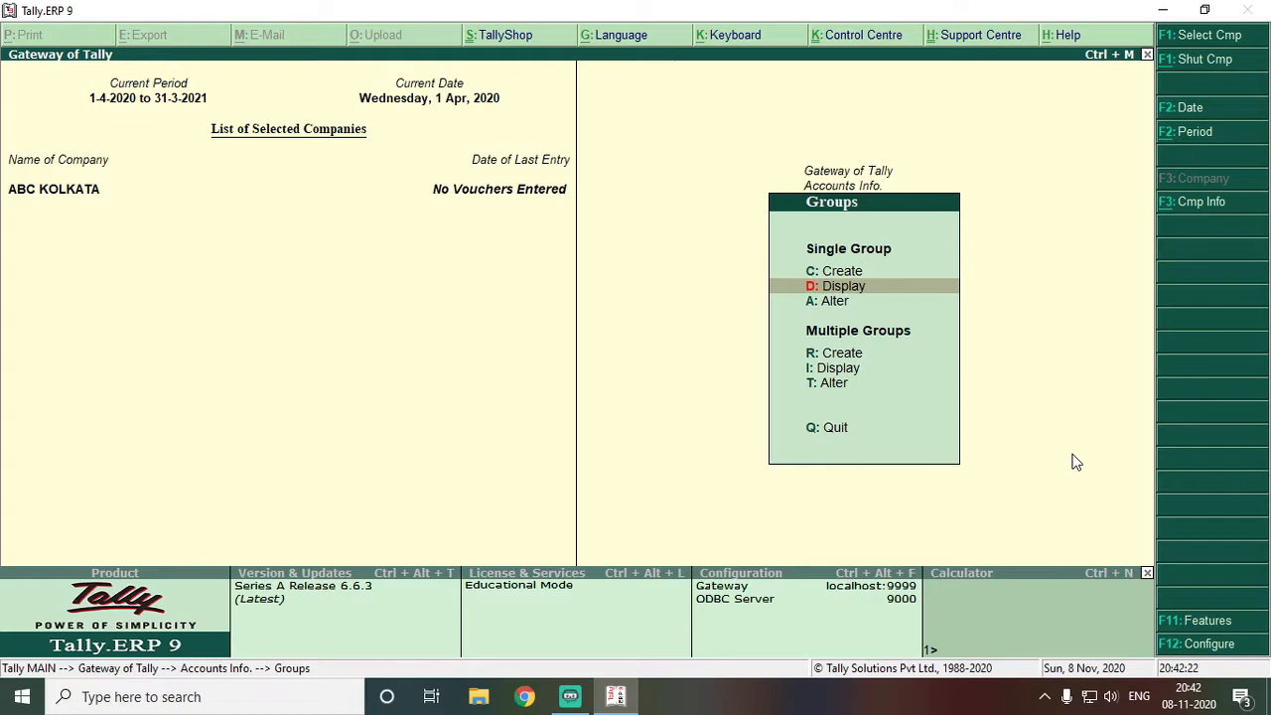
Review the existing Cash and Profit & Loss A/c ledgers, then start a new single ledger
key("Up")
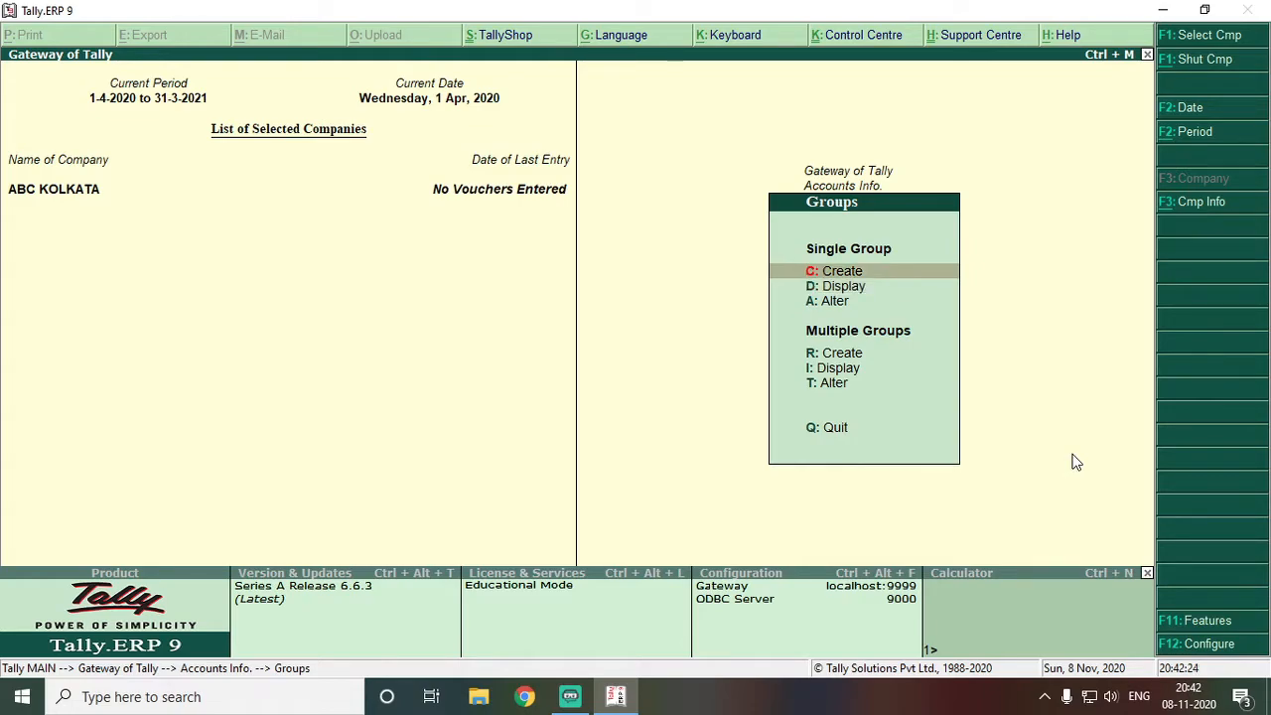
key("Escape")
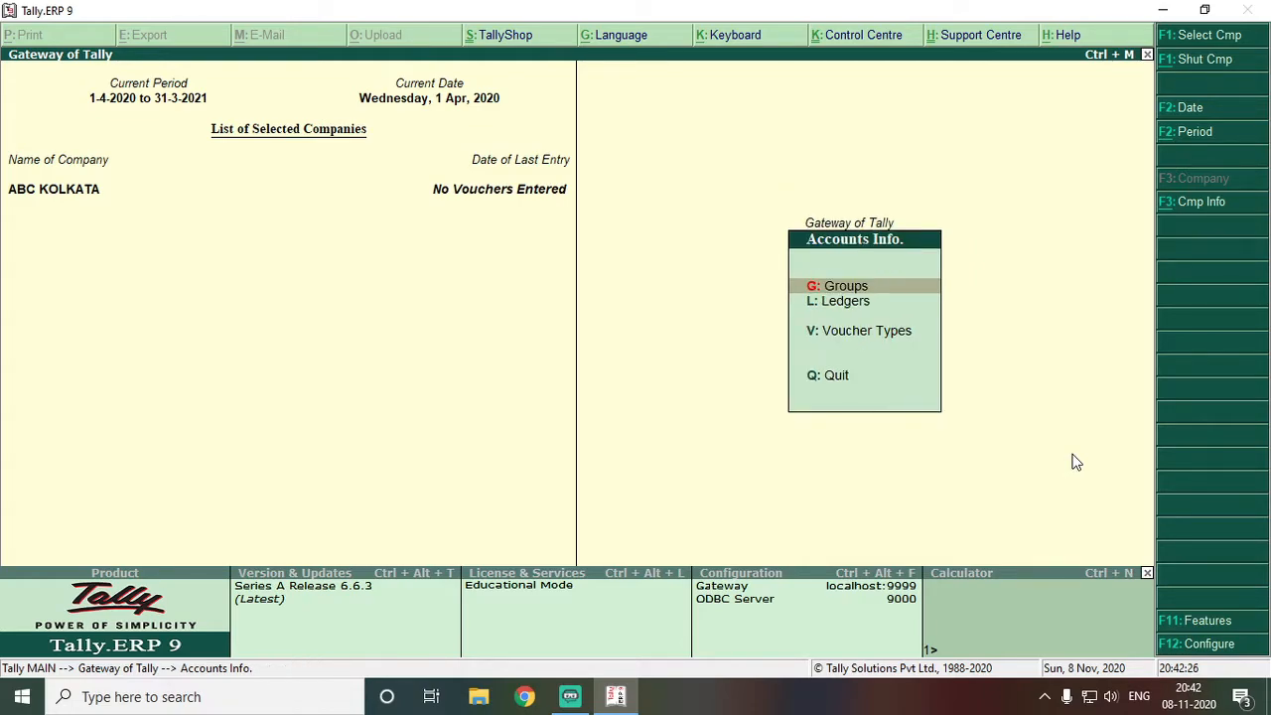
key("Down")
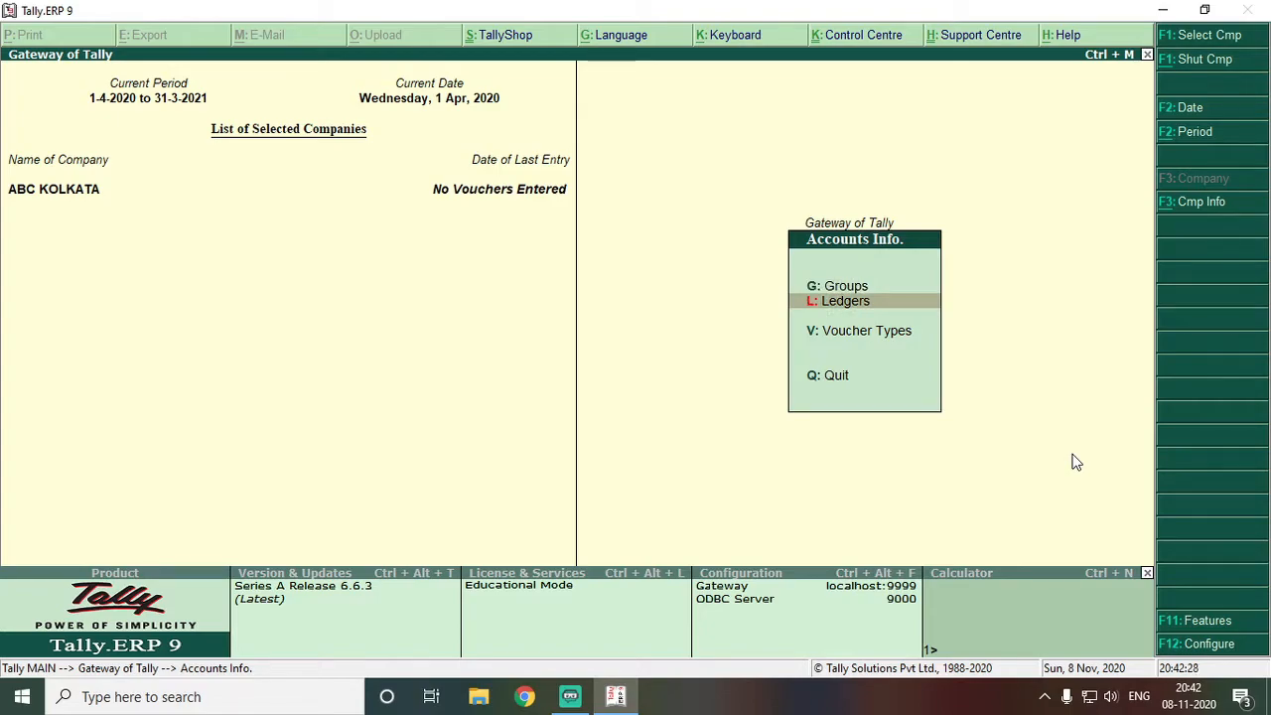
key("Return")
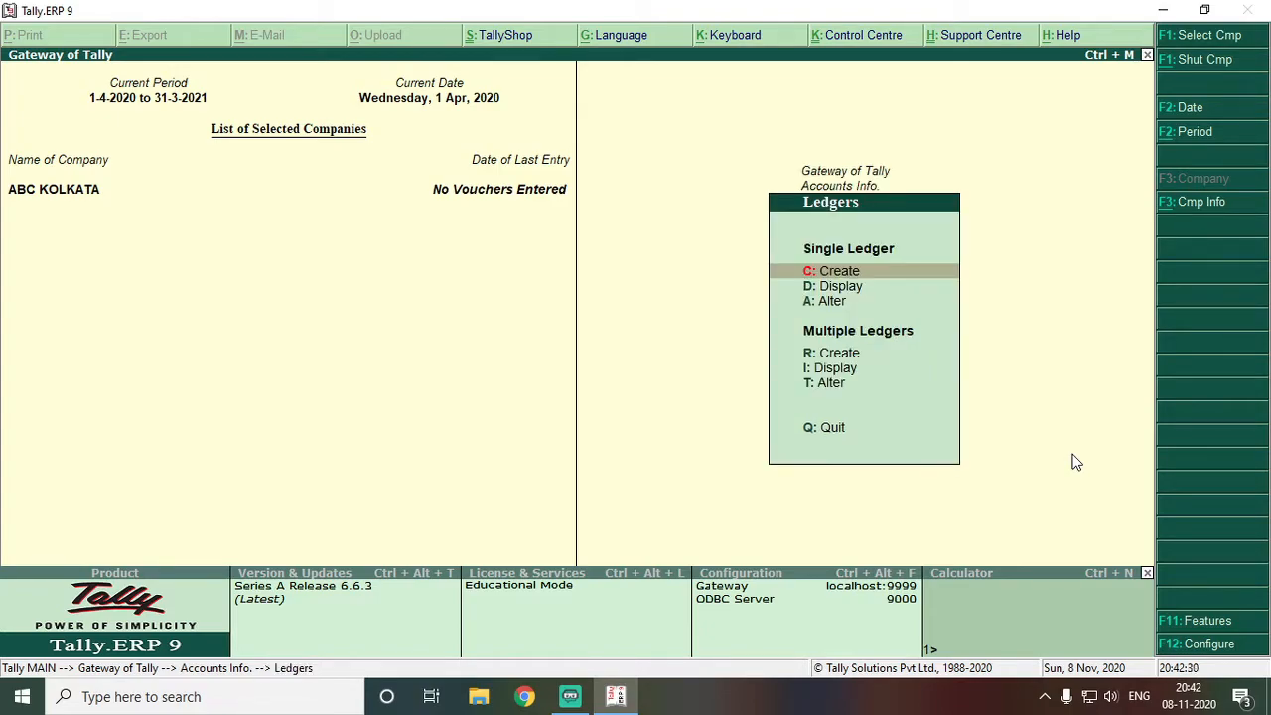
key("Down")
key("Return")
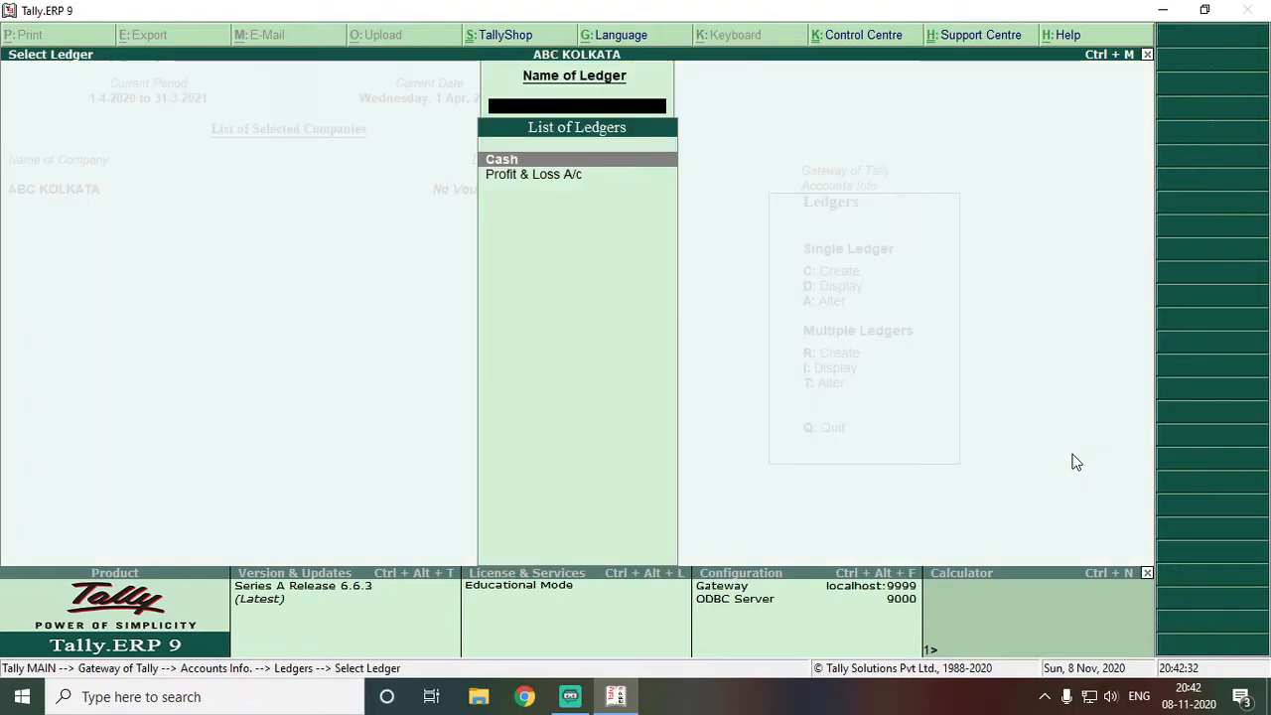
key("Down")
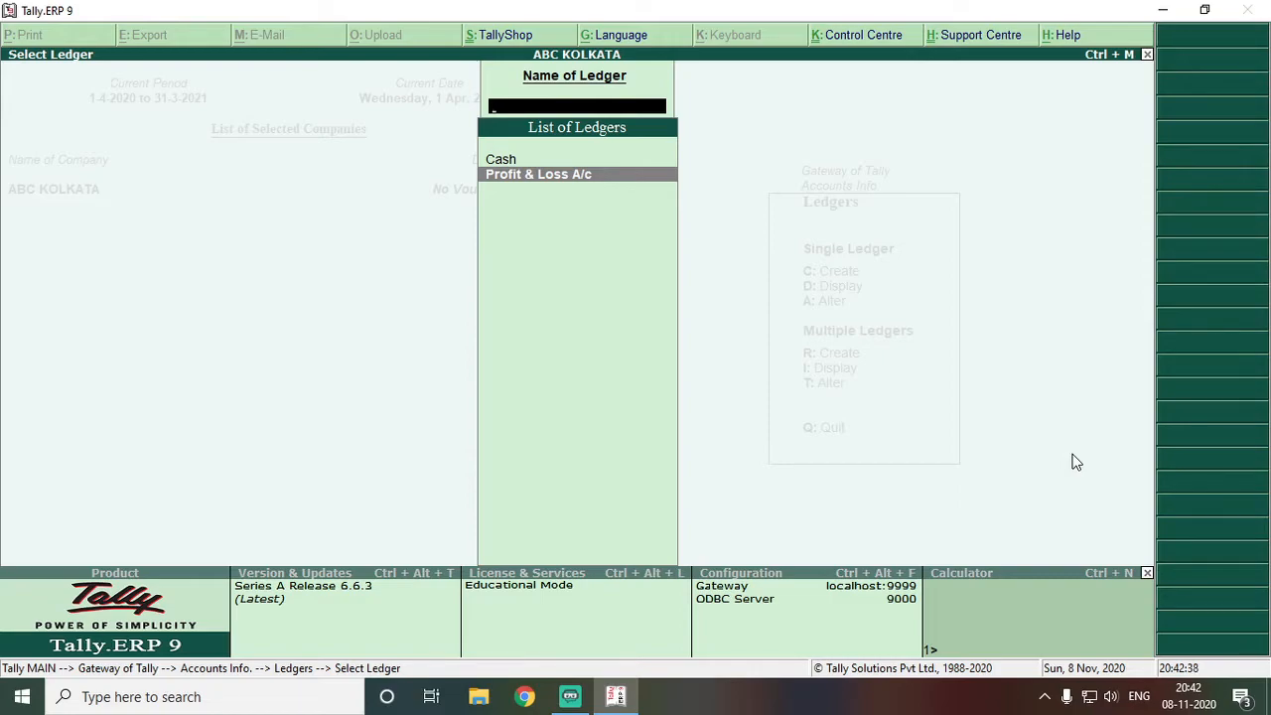
key("Escape")
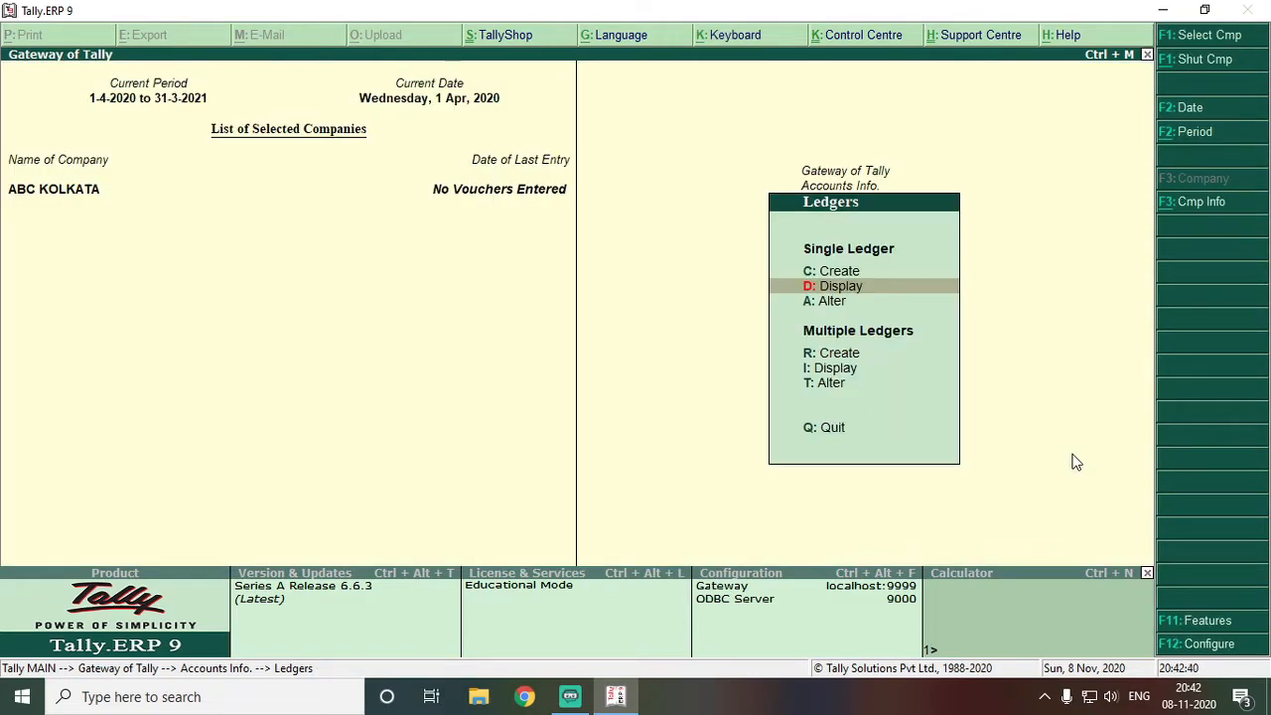
key("Up")
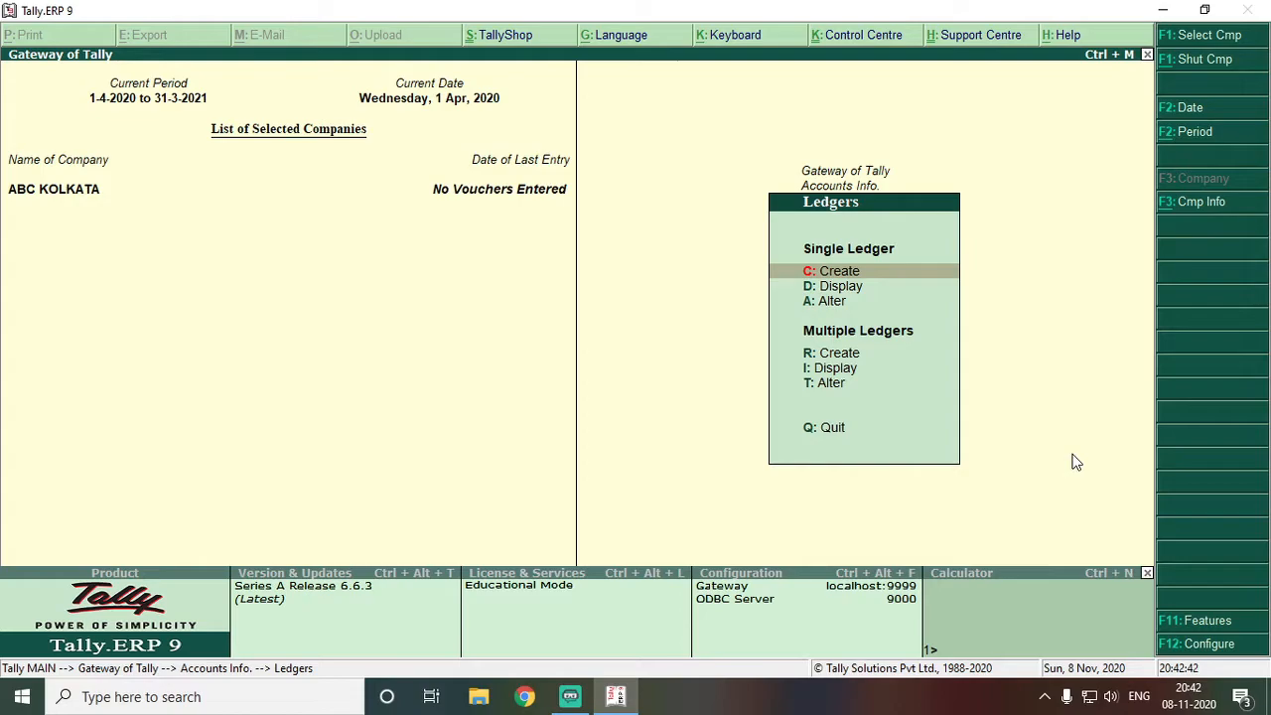
key("Return")
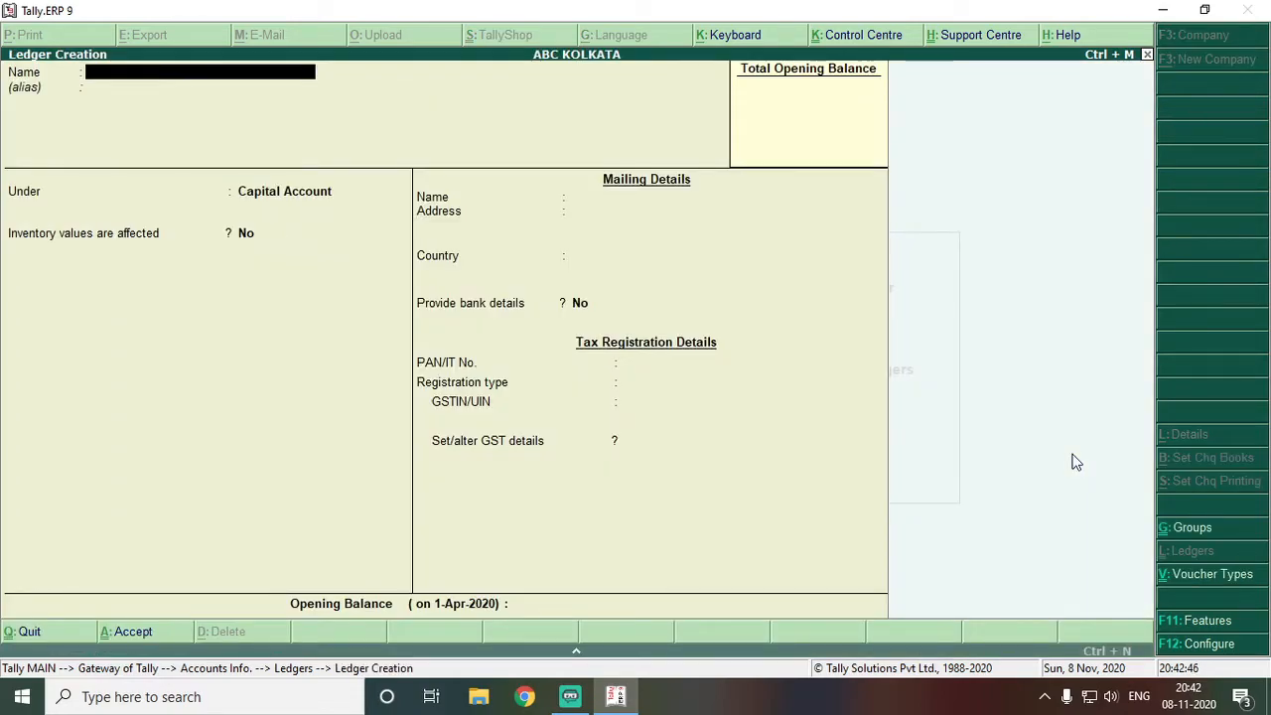
Name the new ledger STATE BANK OF INDIA and place it under Bank Accounts
type("STATE BANK OF INDIA")
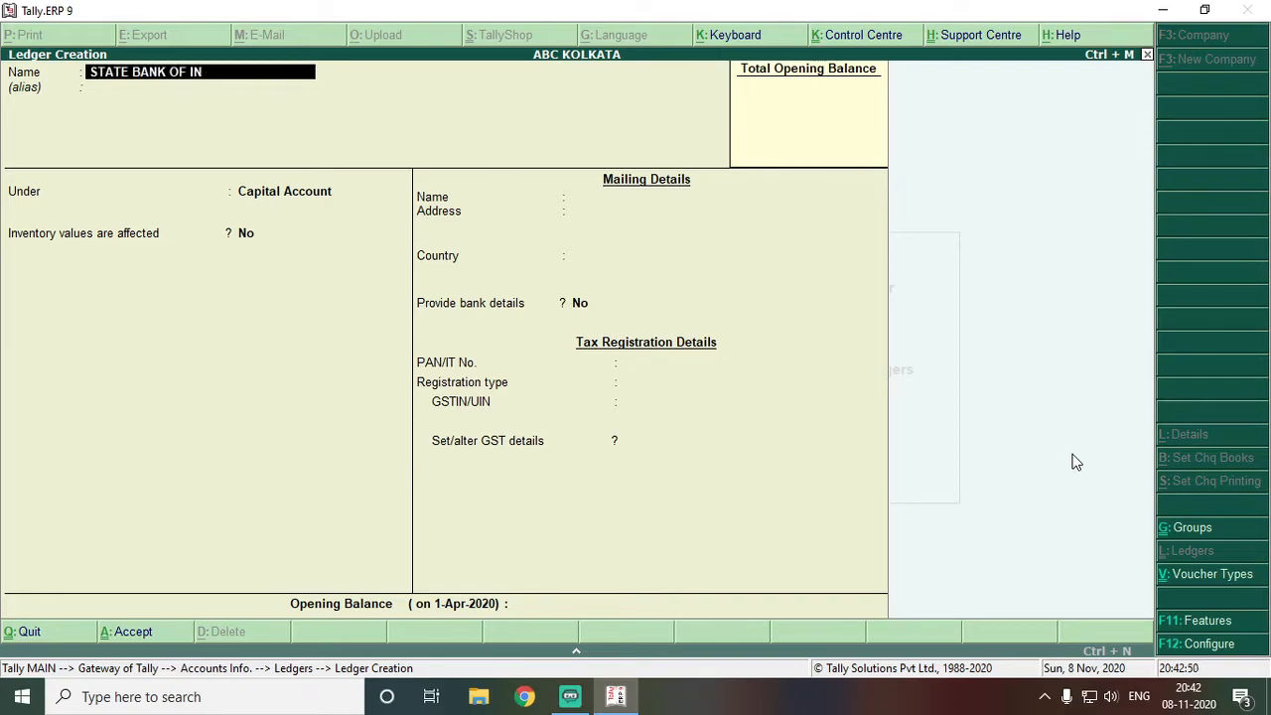
key("Return")
key("Return")
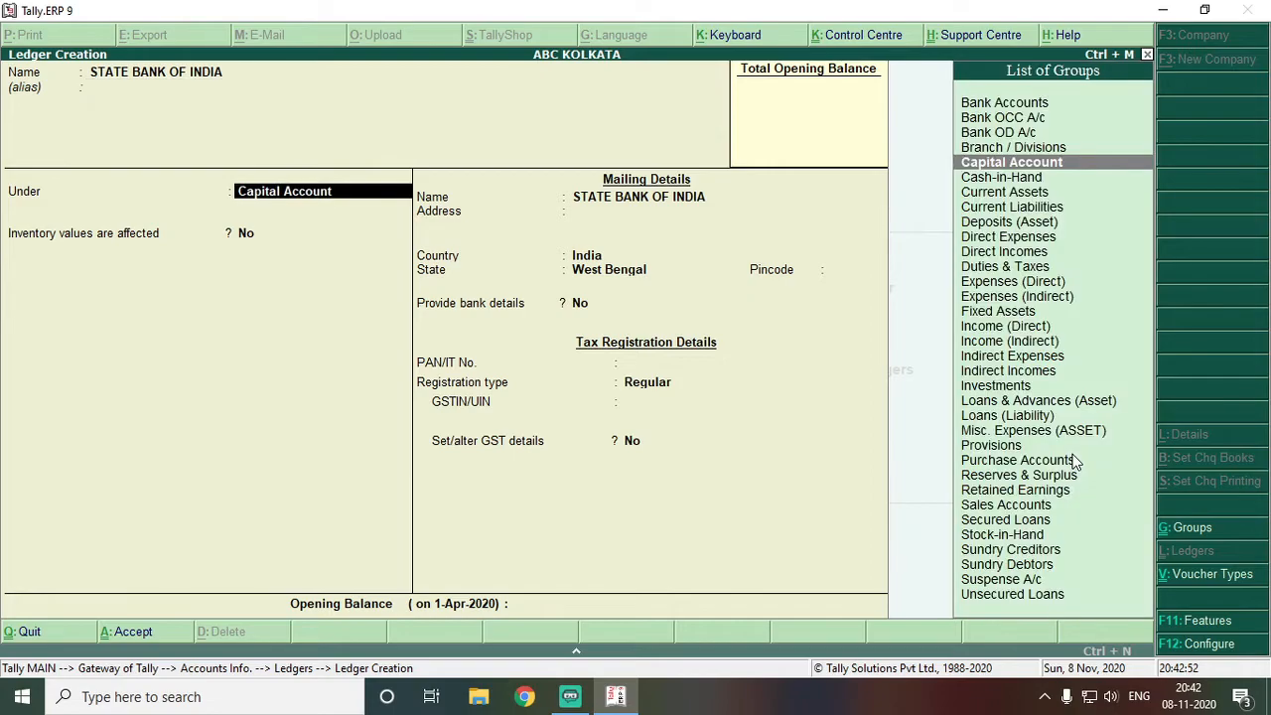
type("BANK")
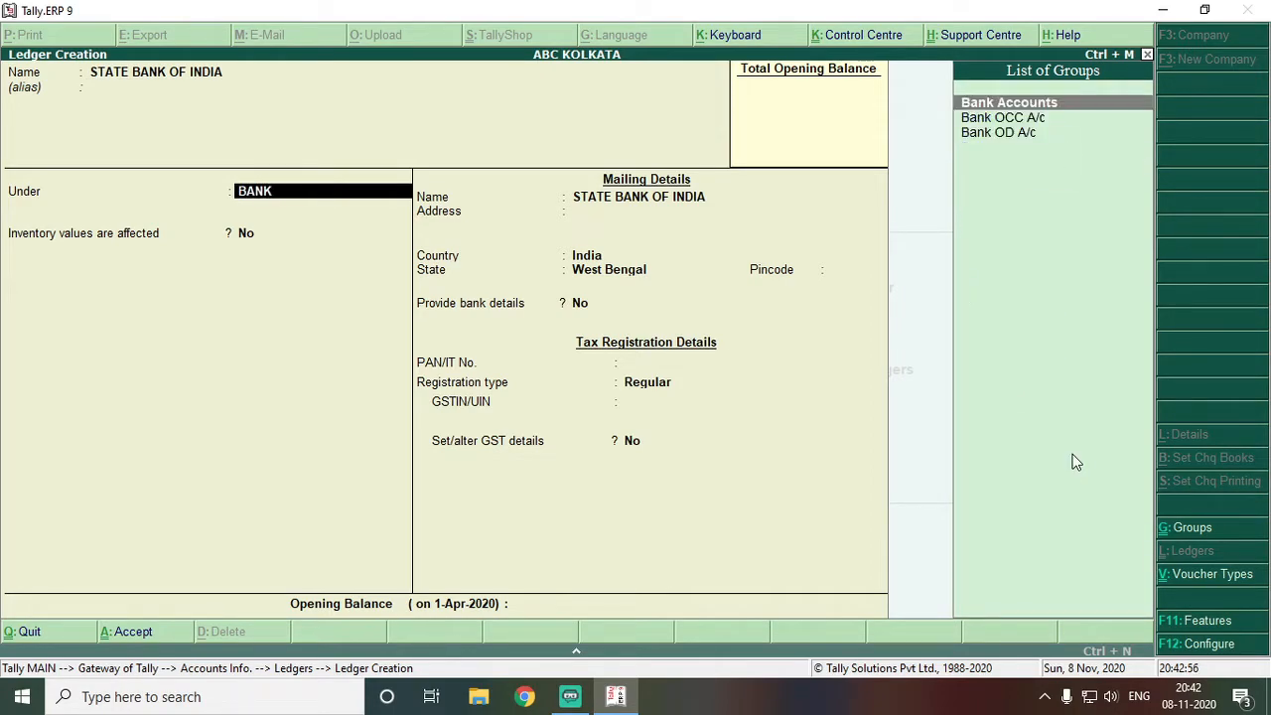
key("Down")
key("Down")
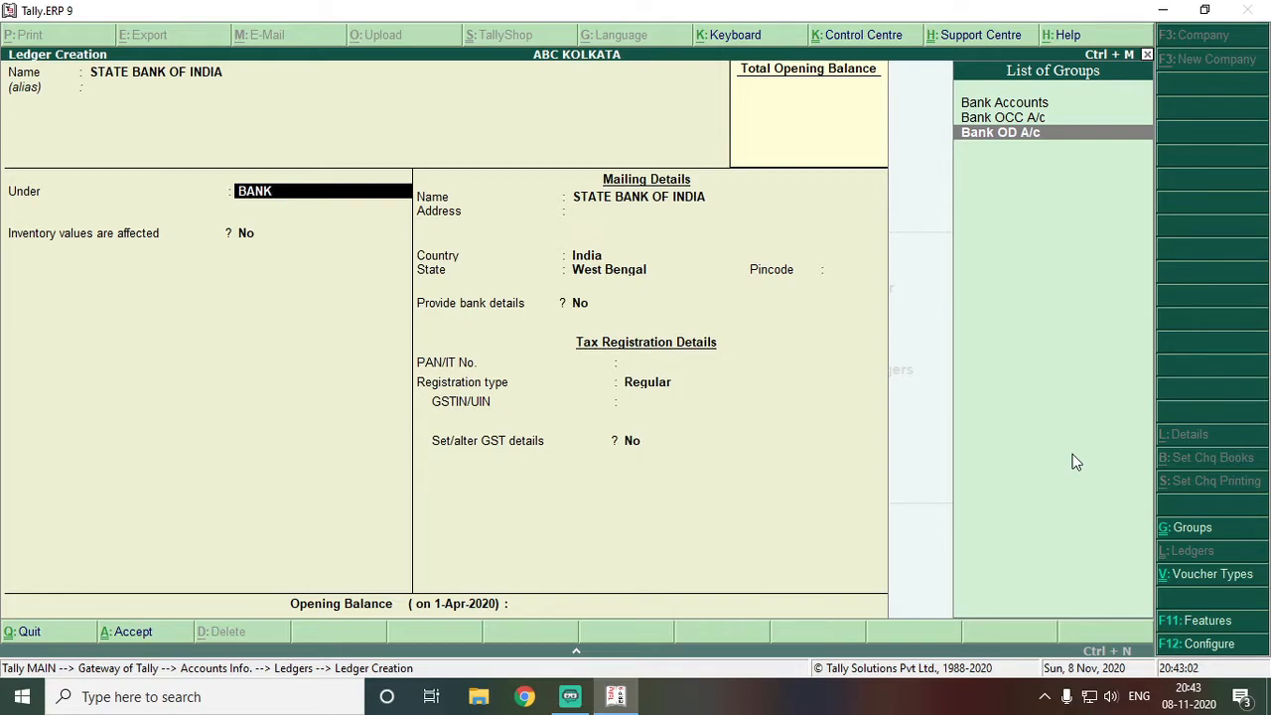
key("Up")
key("Up")
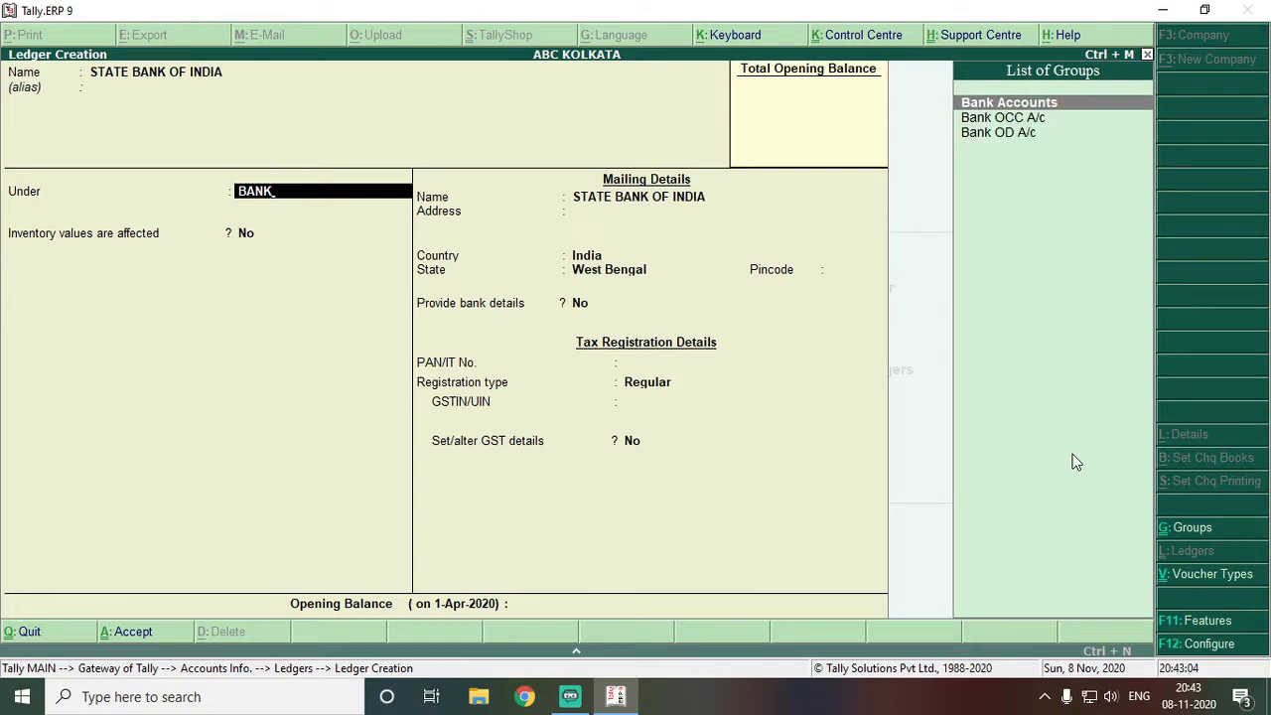
key("Return")
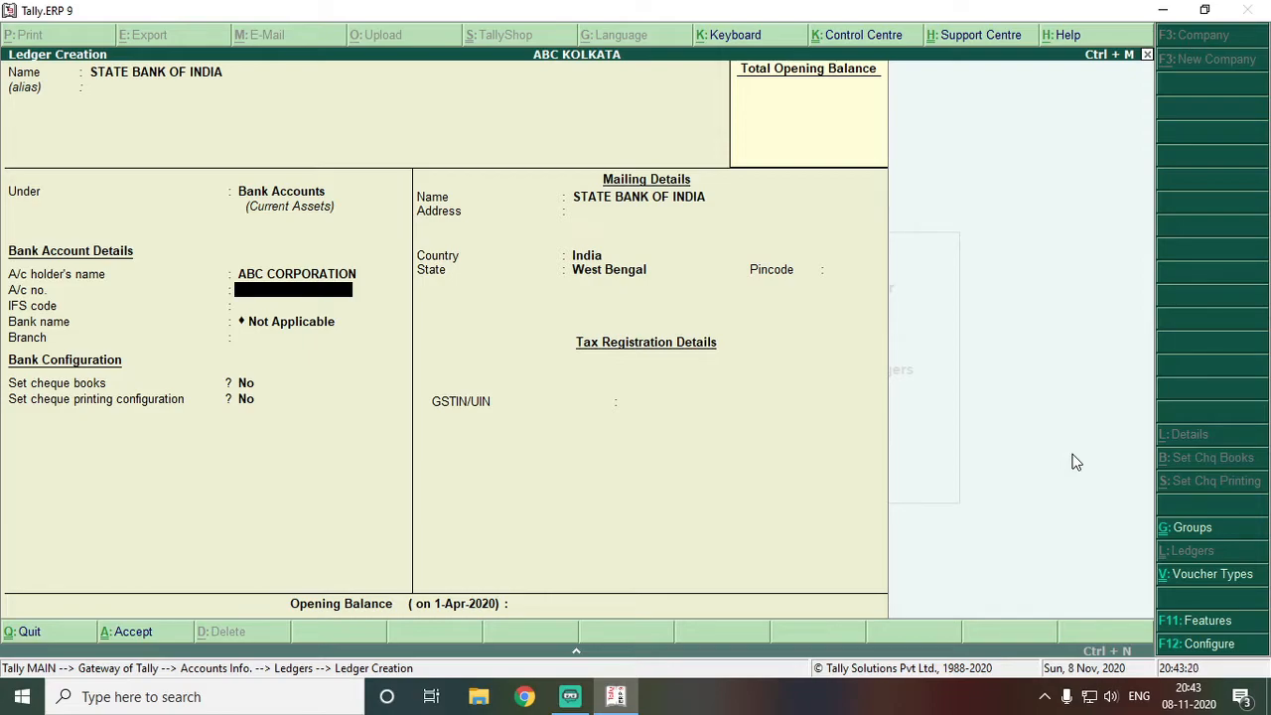
Enter the bank account number and IFS code SBIN0000000, leaving bank name Not Applicable
type("1234567890")
key("Return")
type("SBIN")
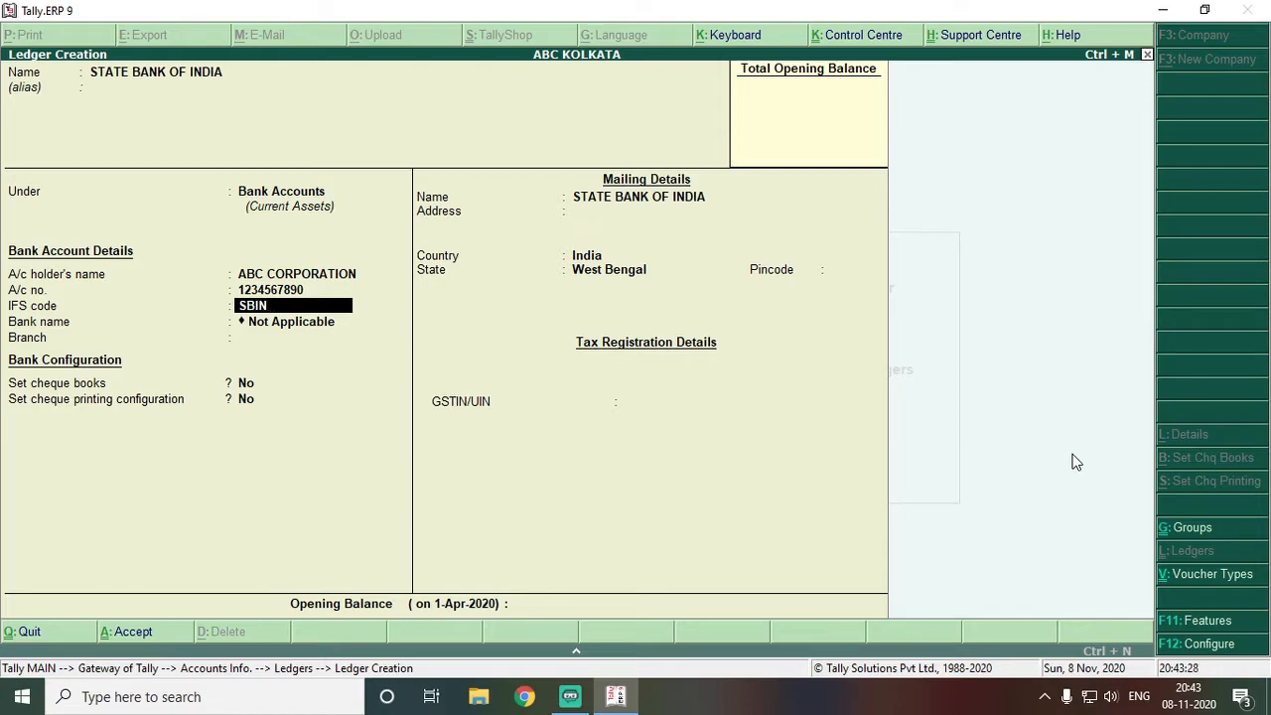
type("00000")
key("Return")
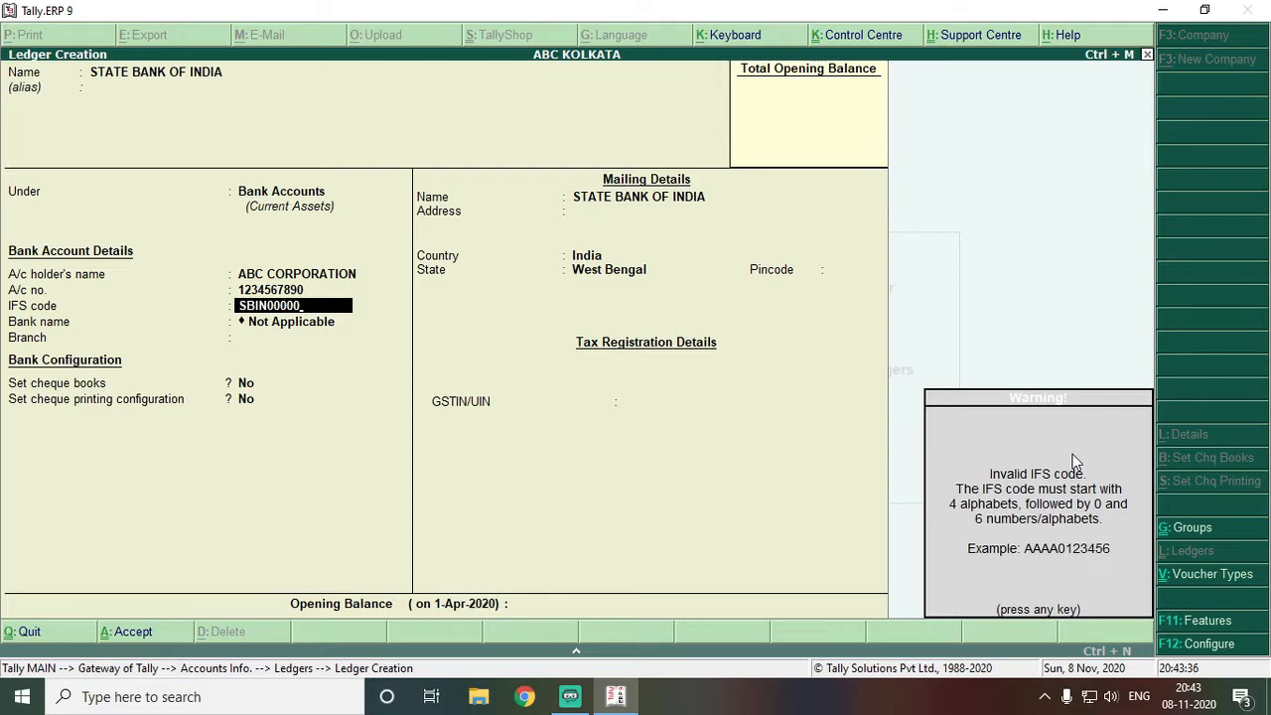
key("Return")
key("BackSpace")
key("BackSpace")
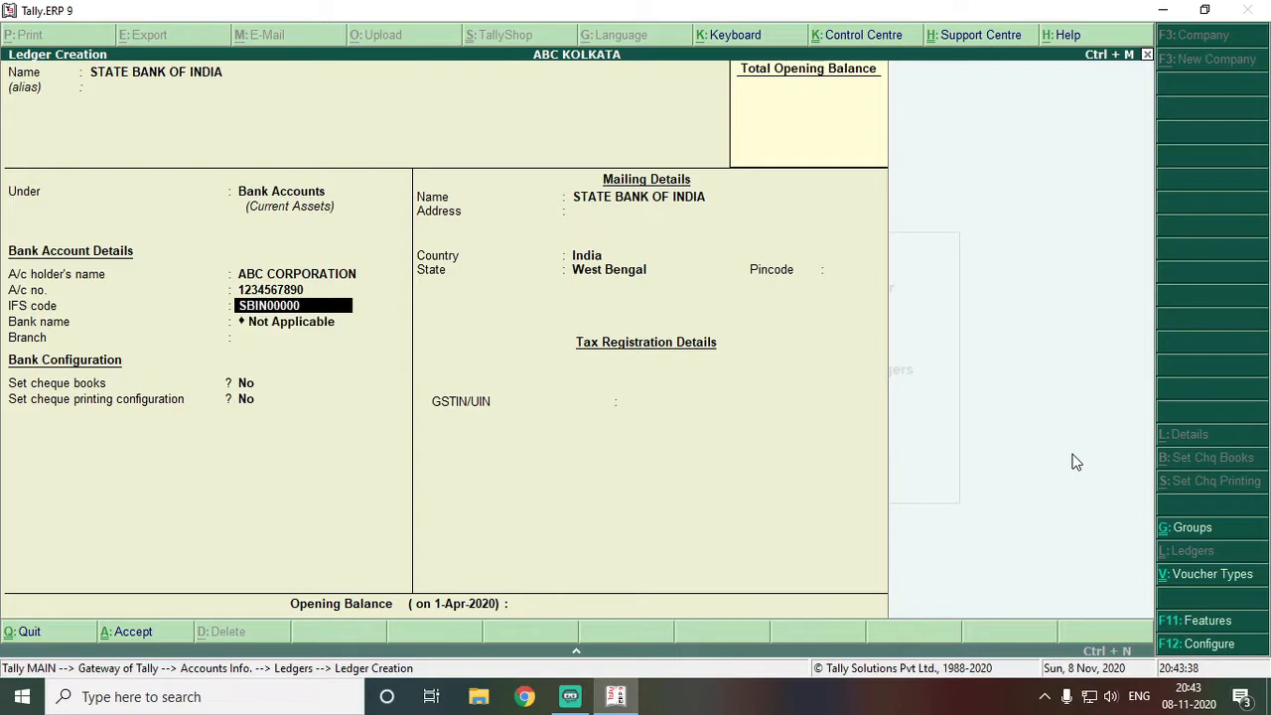
type("0")
key("Return")
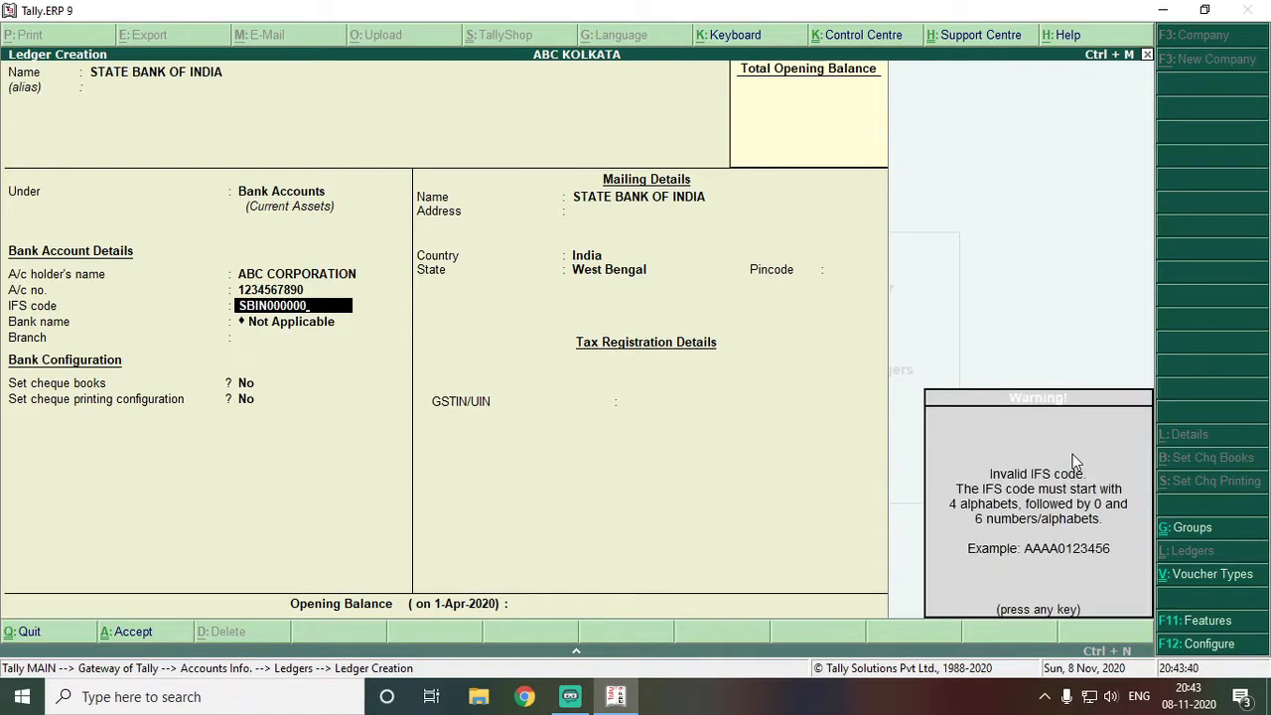
key("Return")
key("BackSpace")
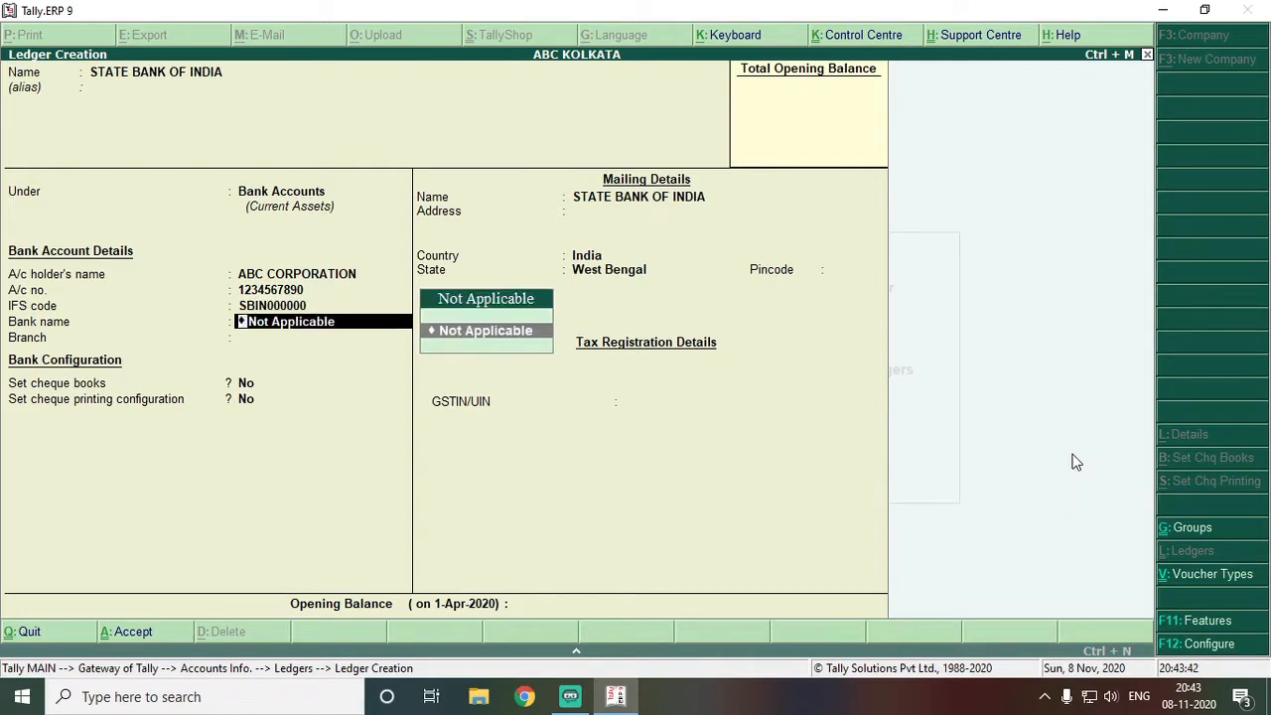
key("Return")
key("BackSpace")
key("BackSpace")
type("0")
key("Return")
key("BackSpace")
key("Return")
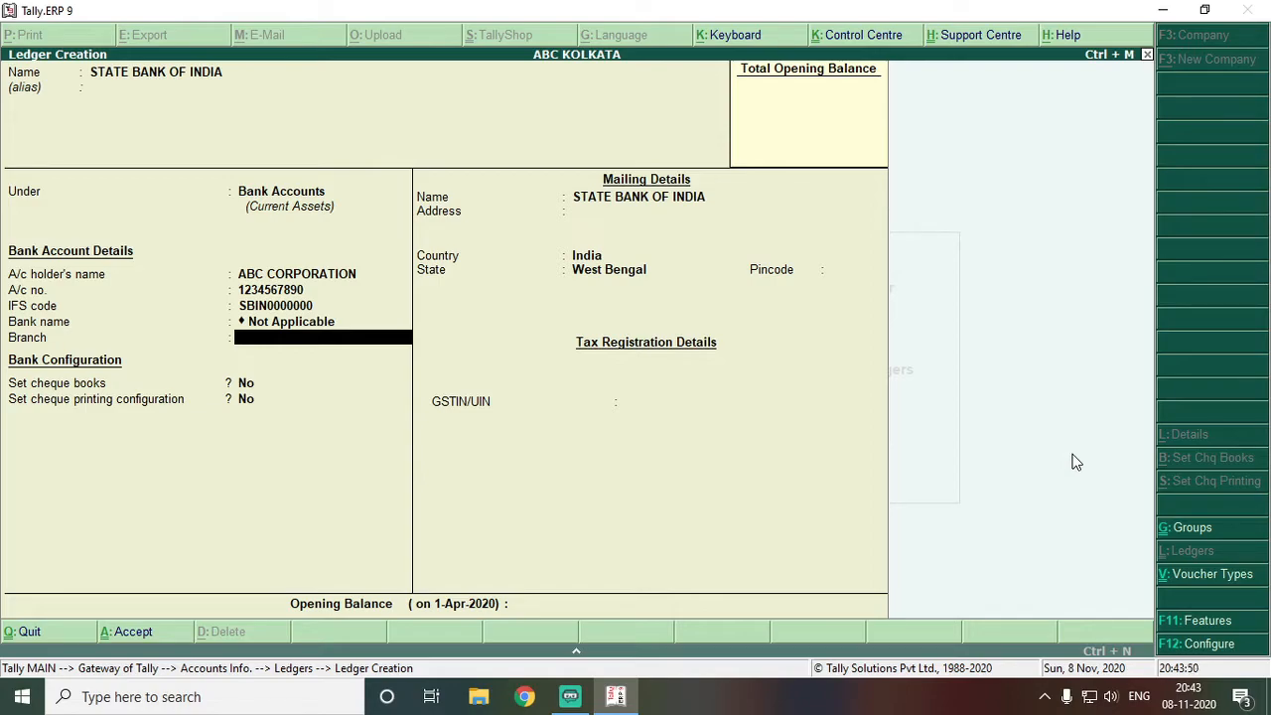
key("BackSpace")
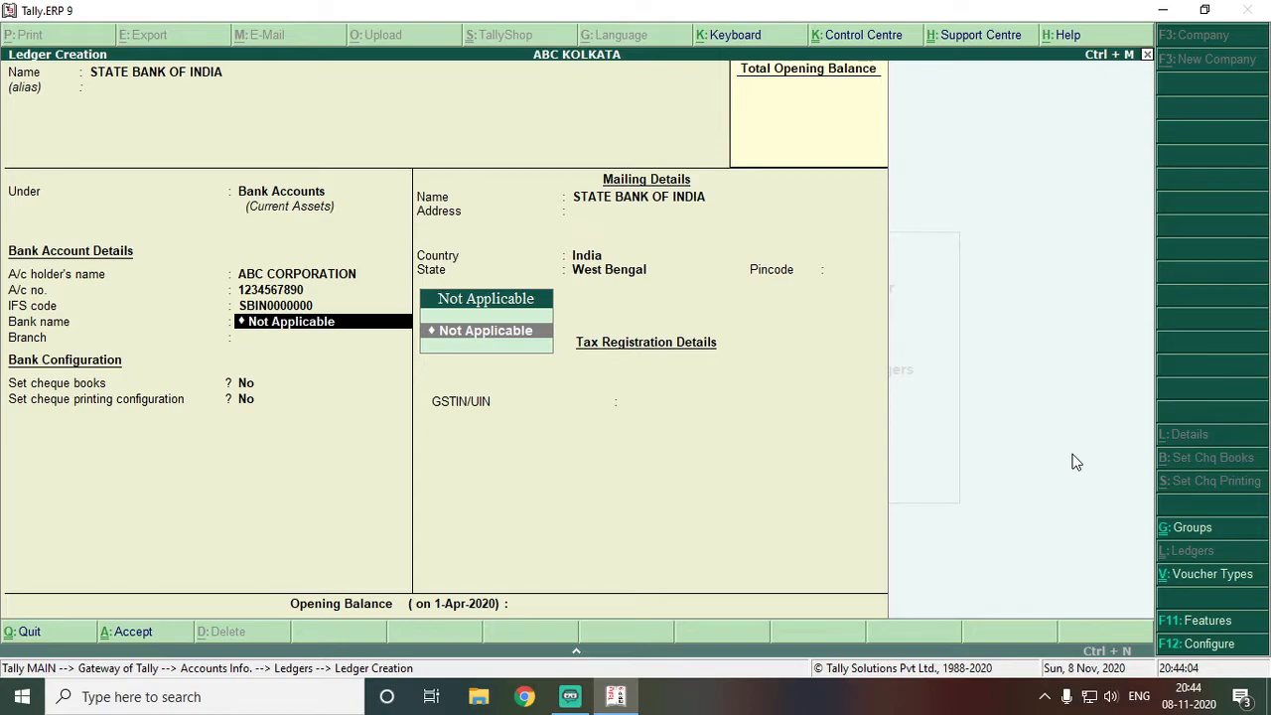
key("Return")
Set the branch to KOLKATA and the mailing pincode to 700001
type("KOLKATA")
key("Return")
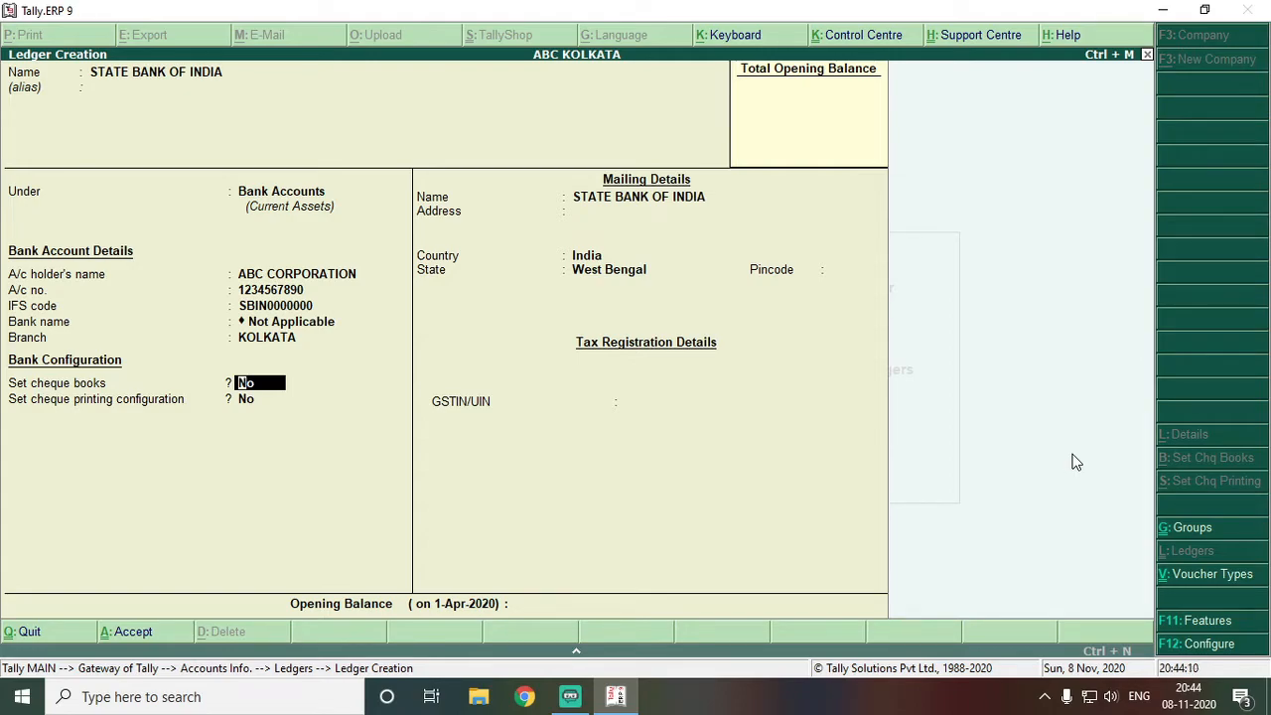
key("Return")
key("Return")
key("Return")
key("Return")
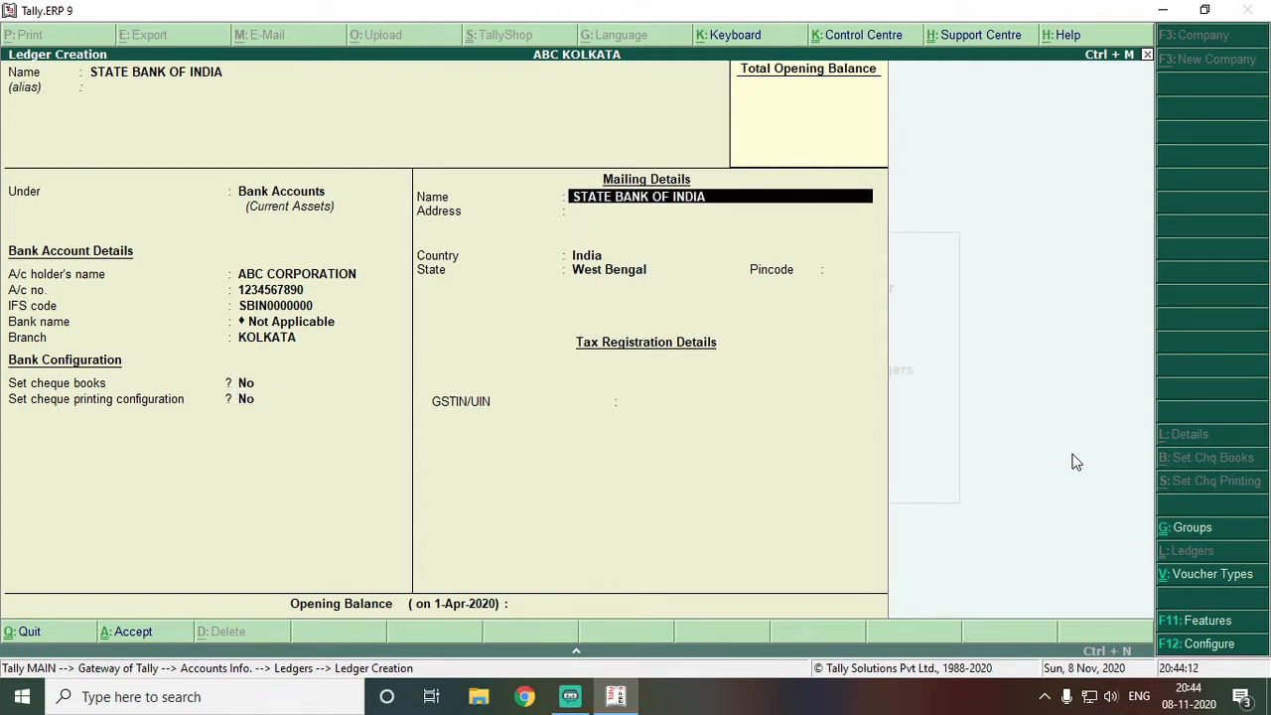
key("Return")
key("Return")
type("70001")
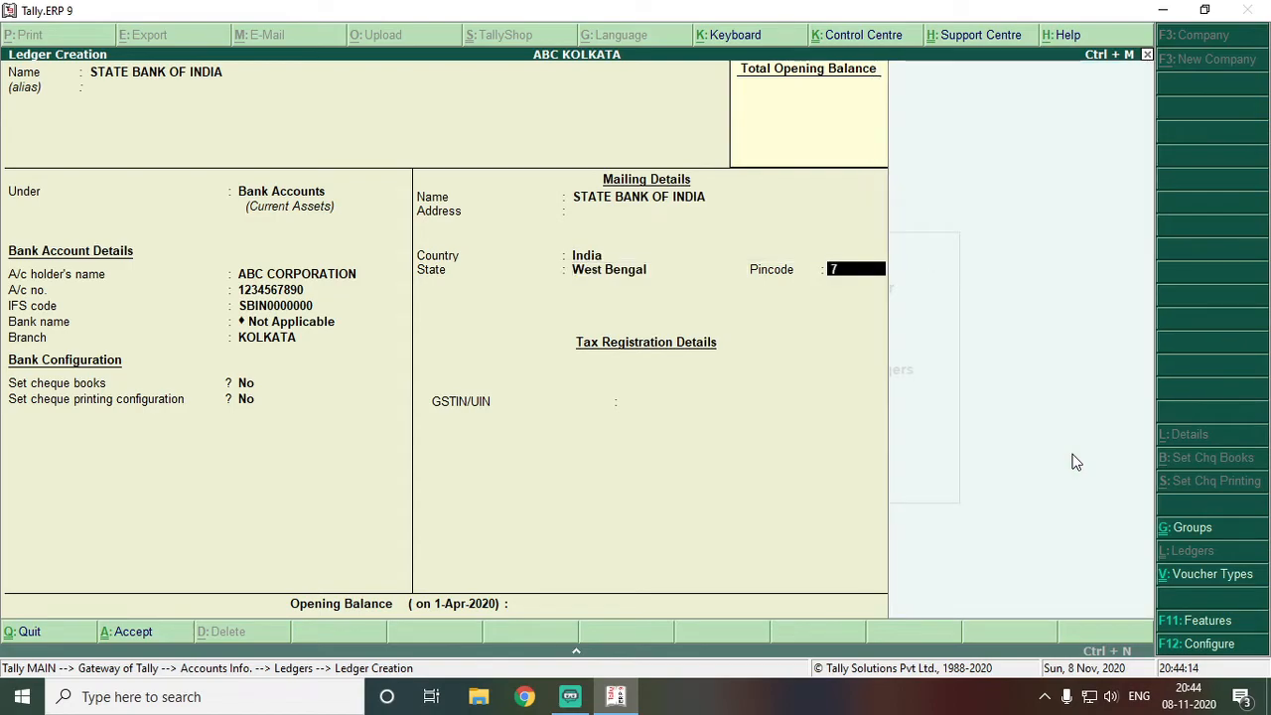
key("Return")
key("BackSpace")
key("BackSpace")
type("0")
key("Return")
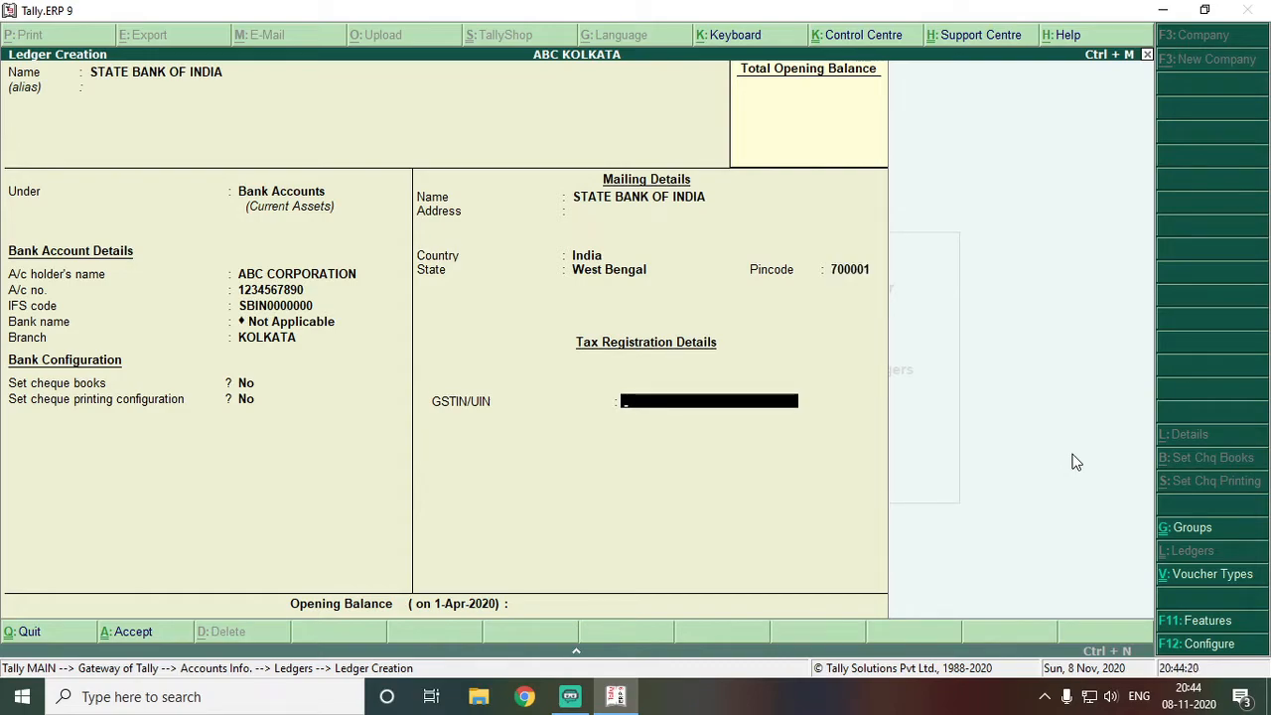
Leave GSTIN and opening balance blank to reach the Accept prompt
key("Return")
key("Return")
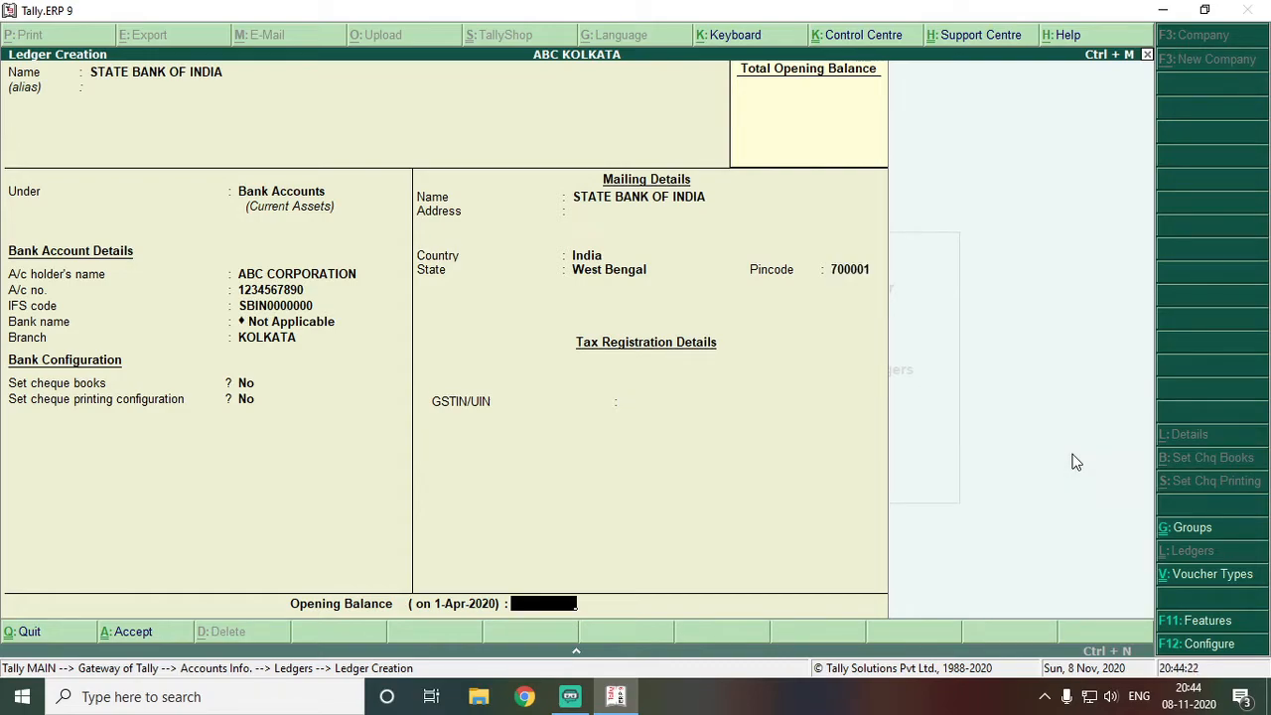
key("Return")
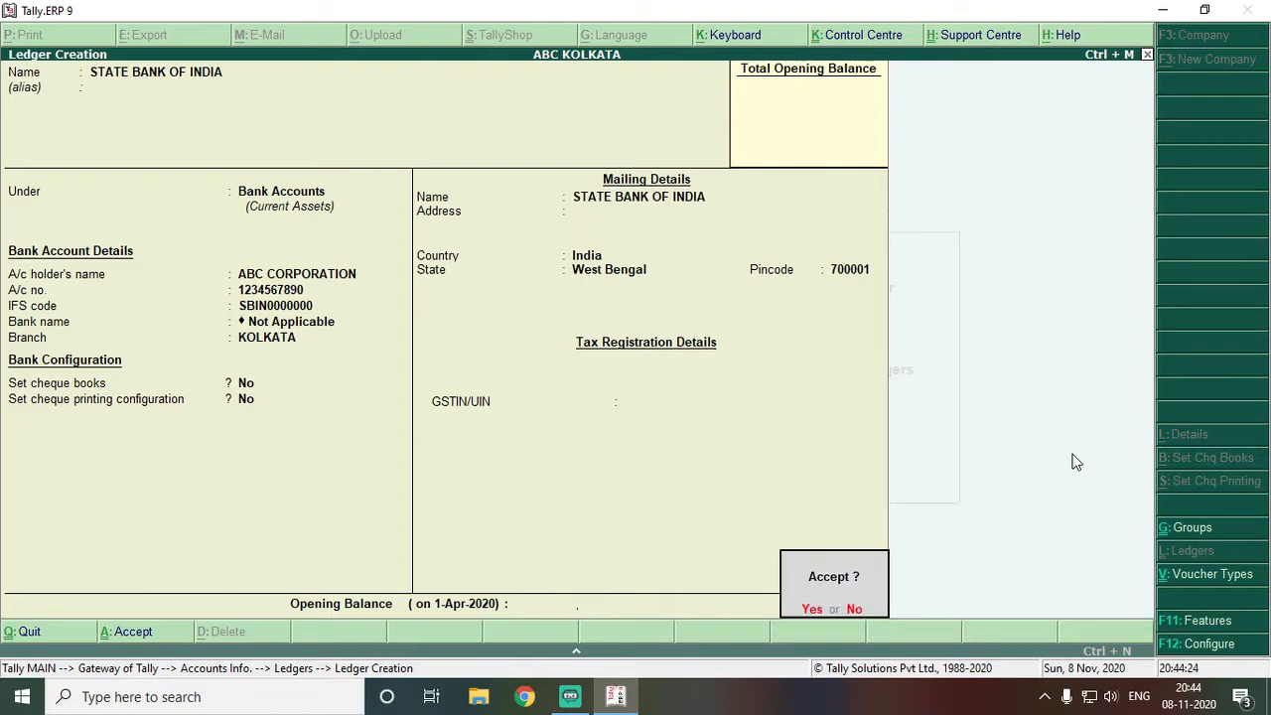
key("Return")
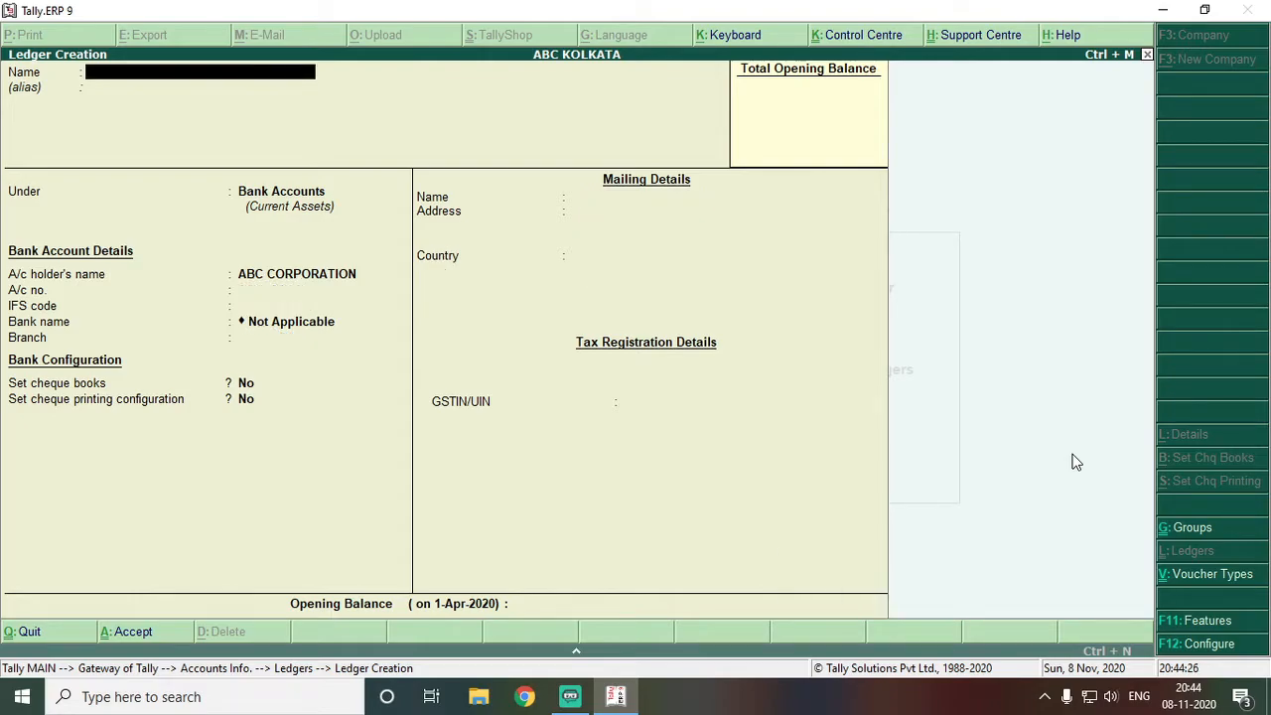
Create ledger XYZ CORP under Sundry Debtors with mailing address ASANSOL
key("Escape")
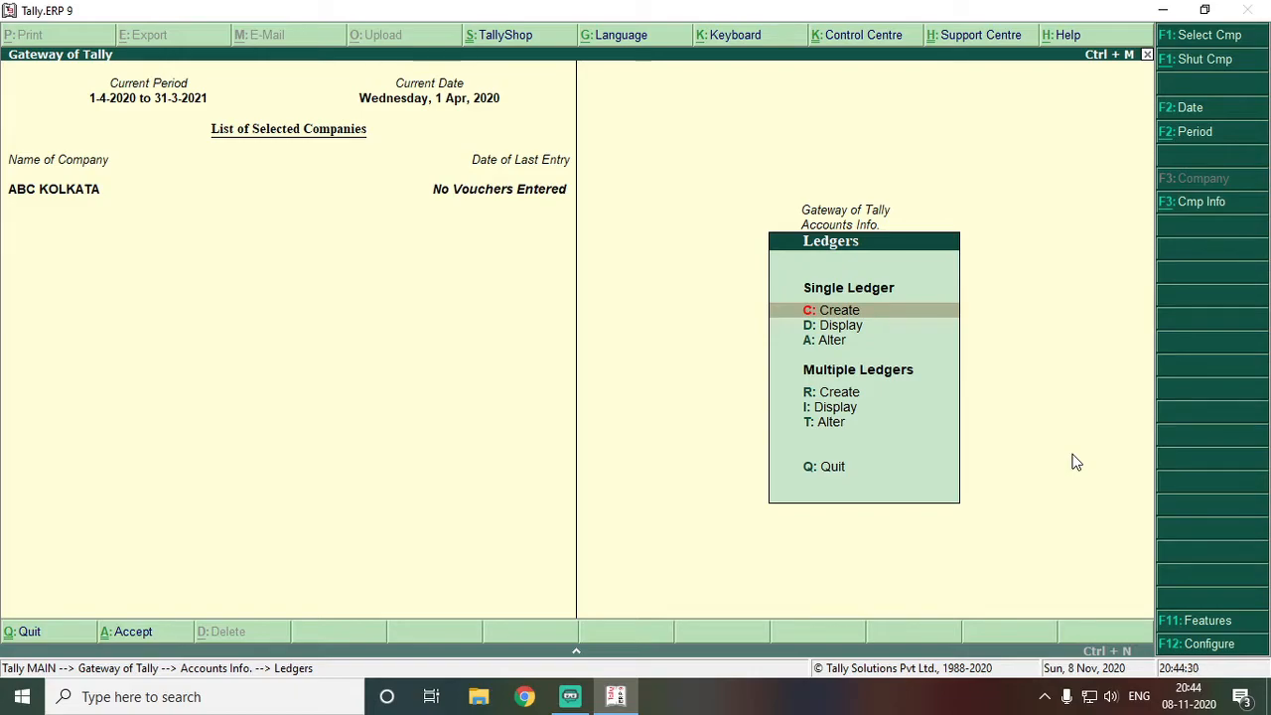
key("Return")
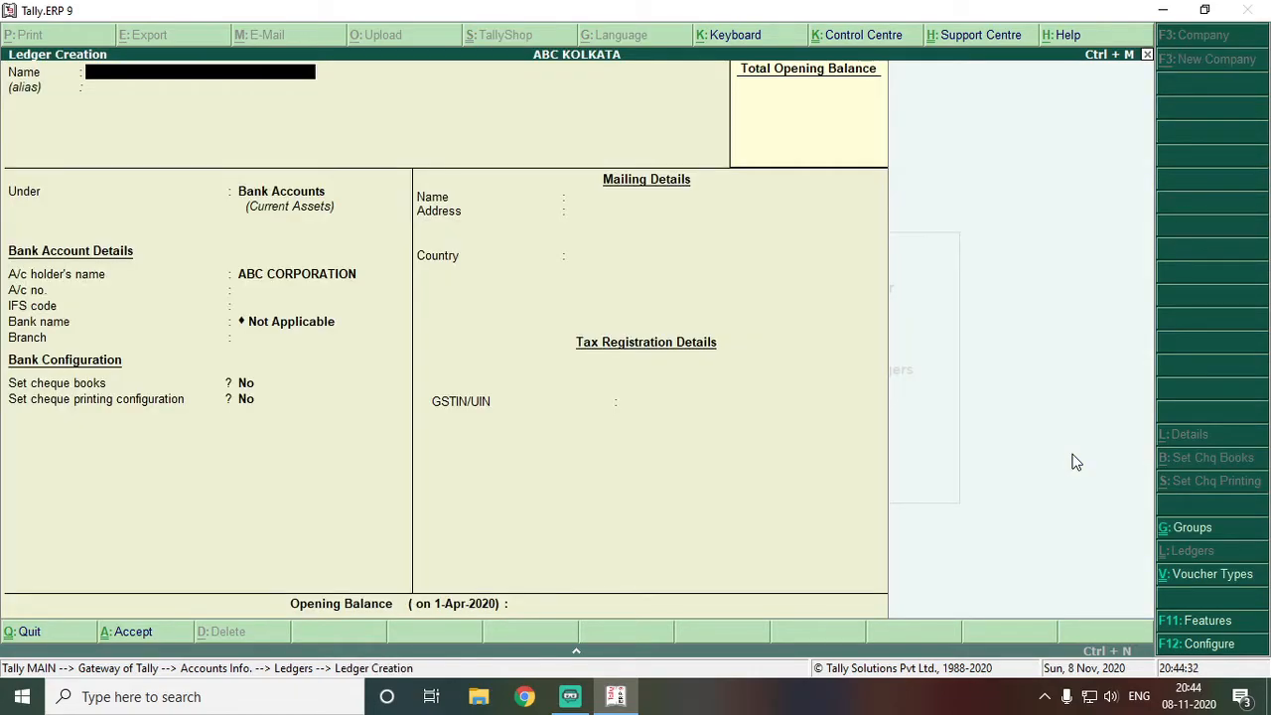
type("XYZ CORP")
key("Return")
key("Return")
type("DEB")
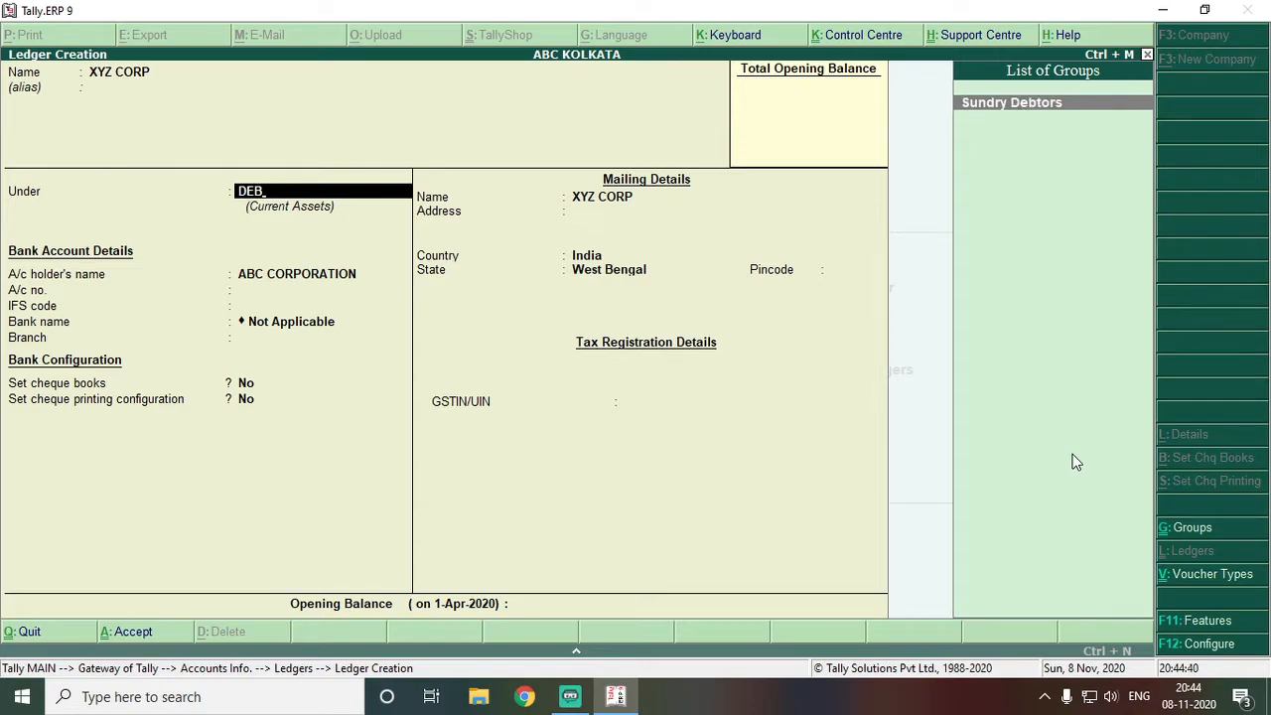
key("Return")
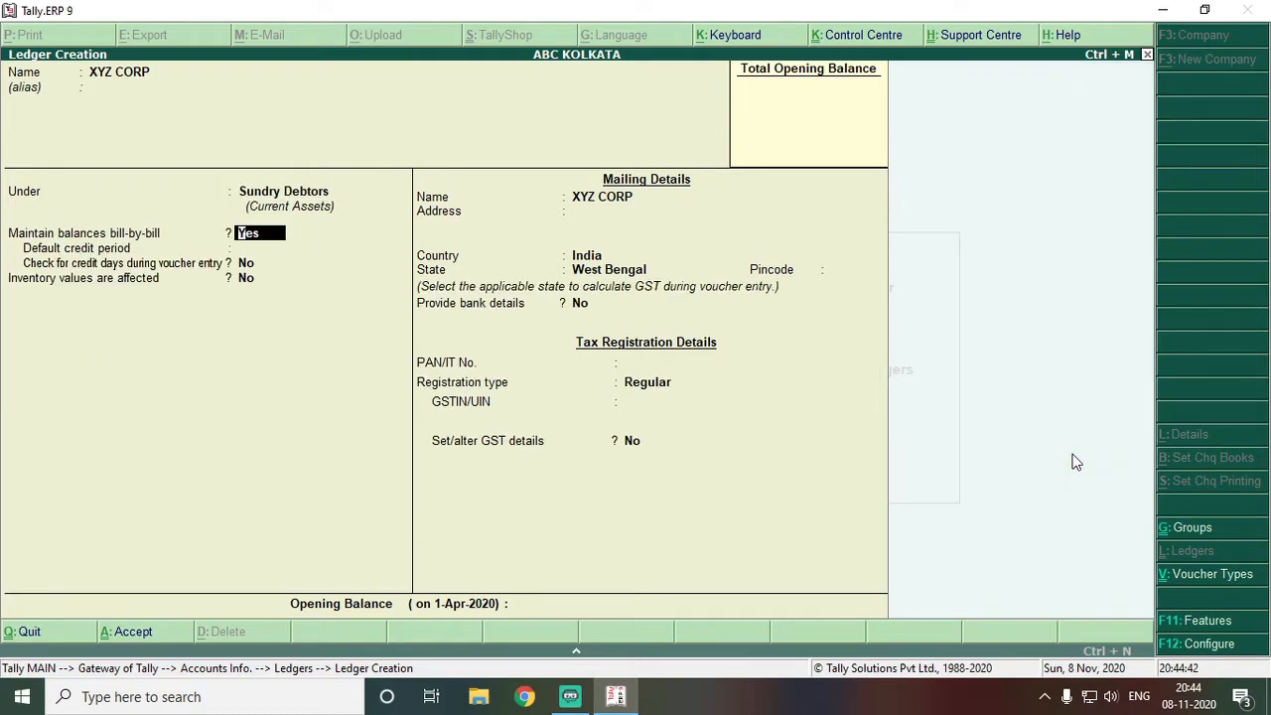
key("Return")
key("Return")
key("Return")
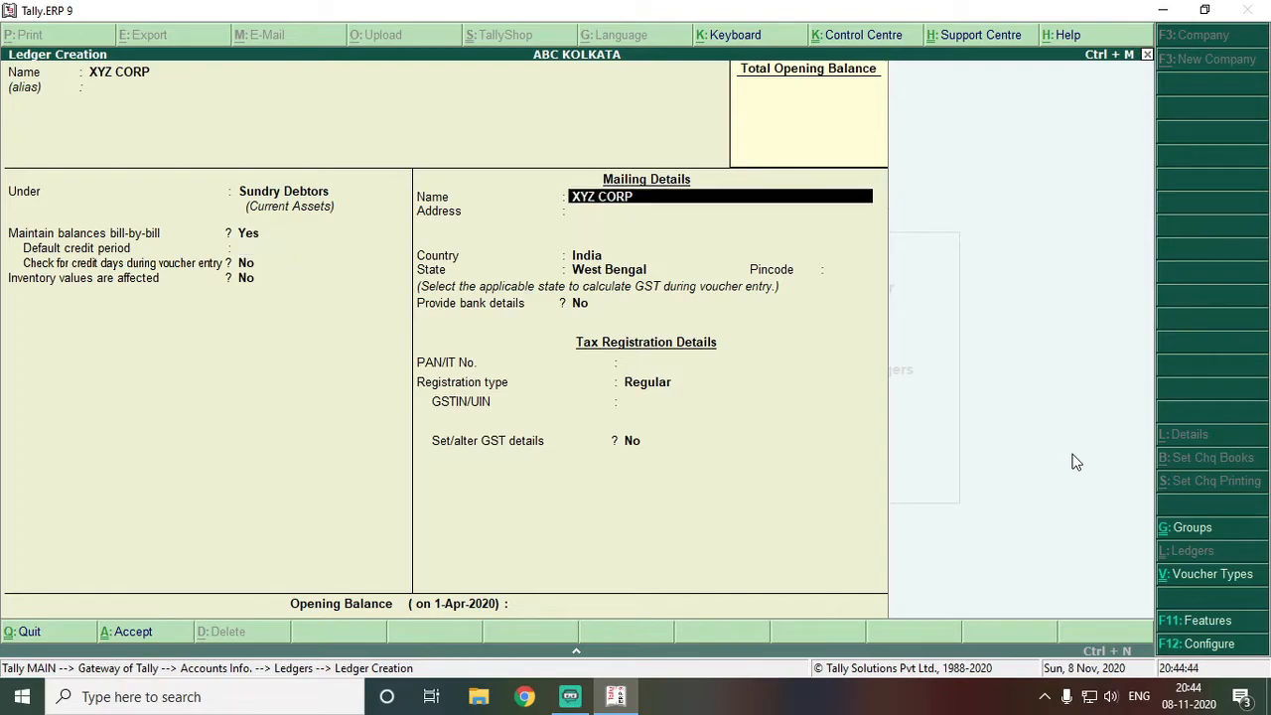
key("Return")
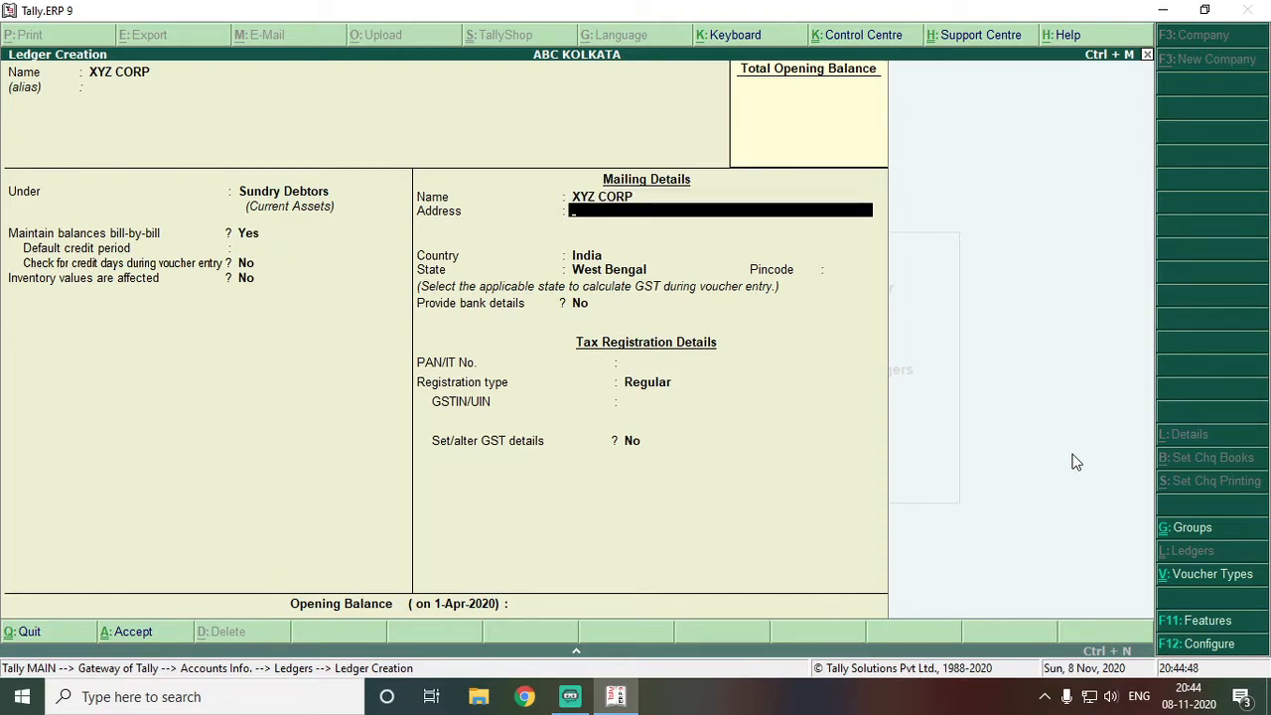
type("ASANSOL")
key("Return")
key("Return")
key("Return")
key("Return")
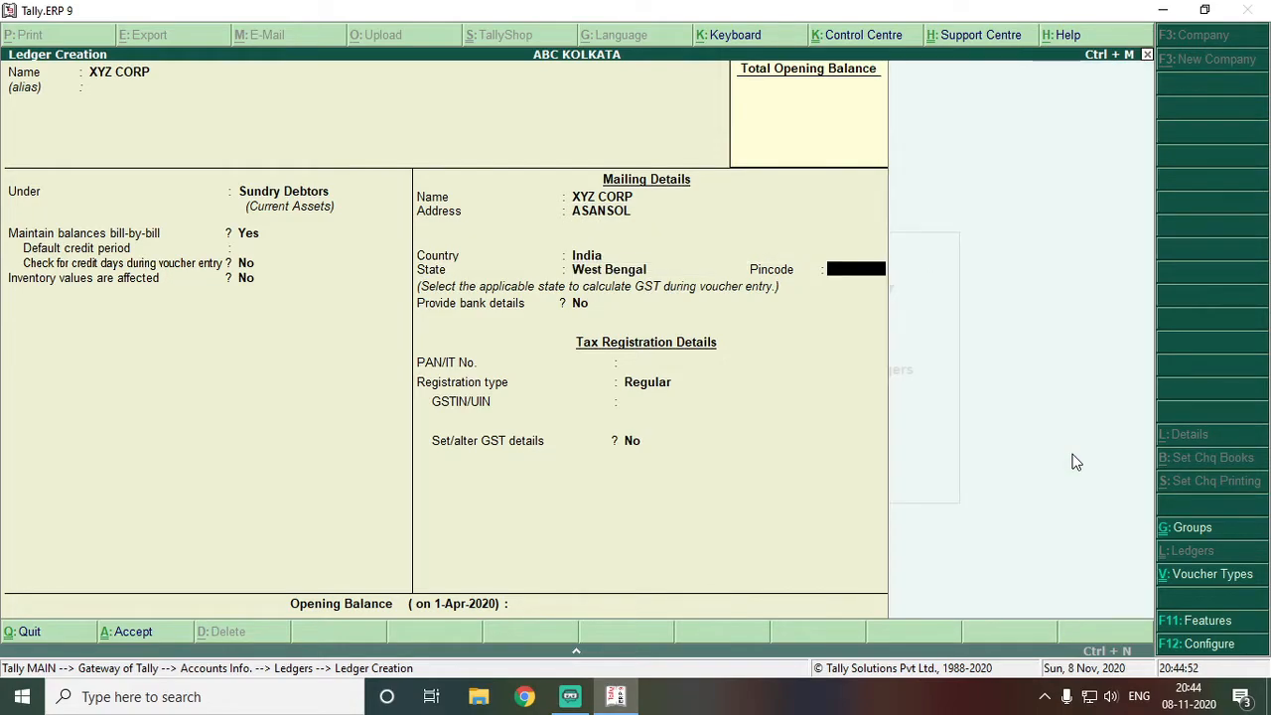
key("Return")
key("Return")
key("Return")
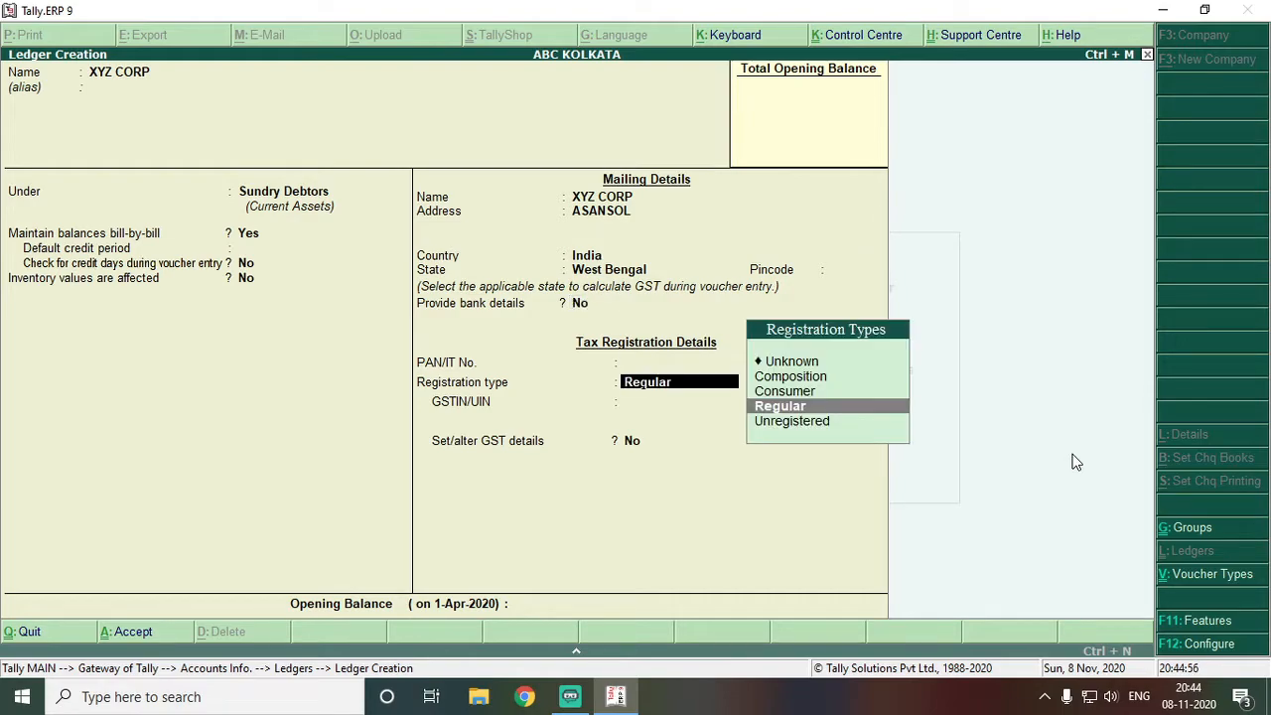
Set the GST registration type to Unknown and save the XYZ CORP ledger
key("BackSpace")
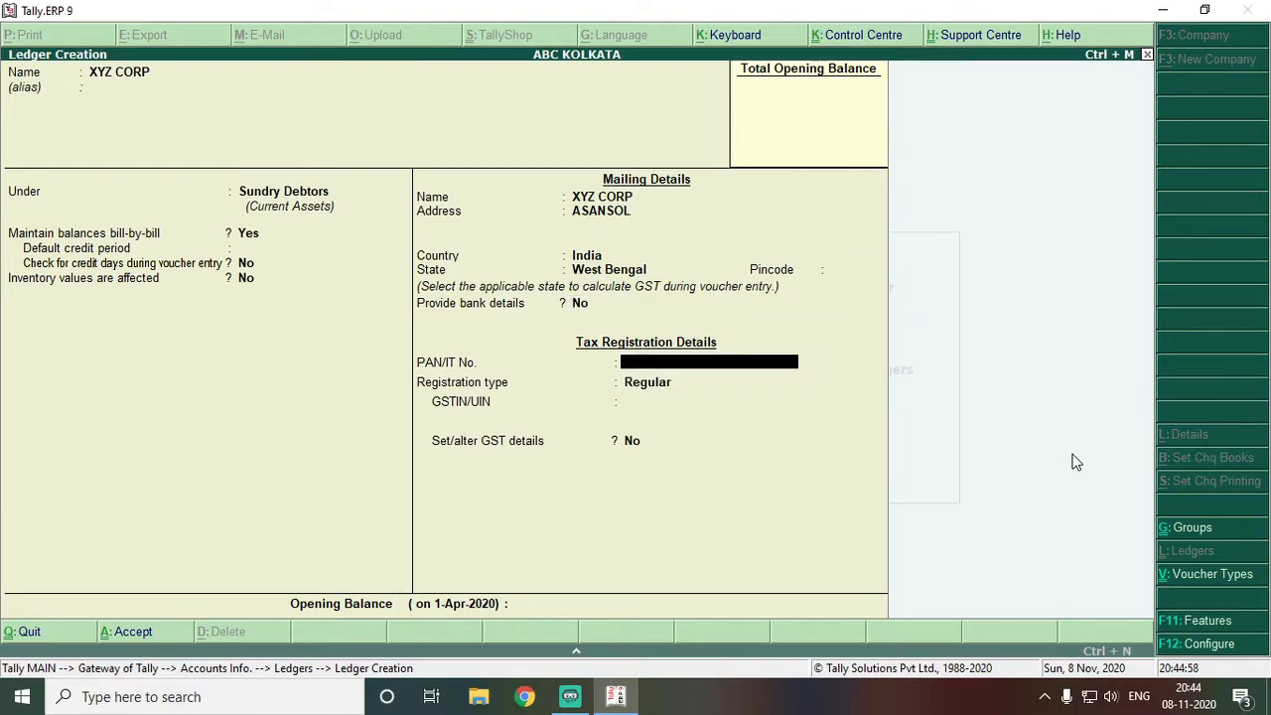
key("Return")
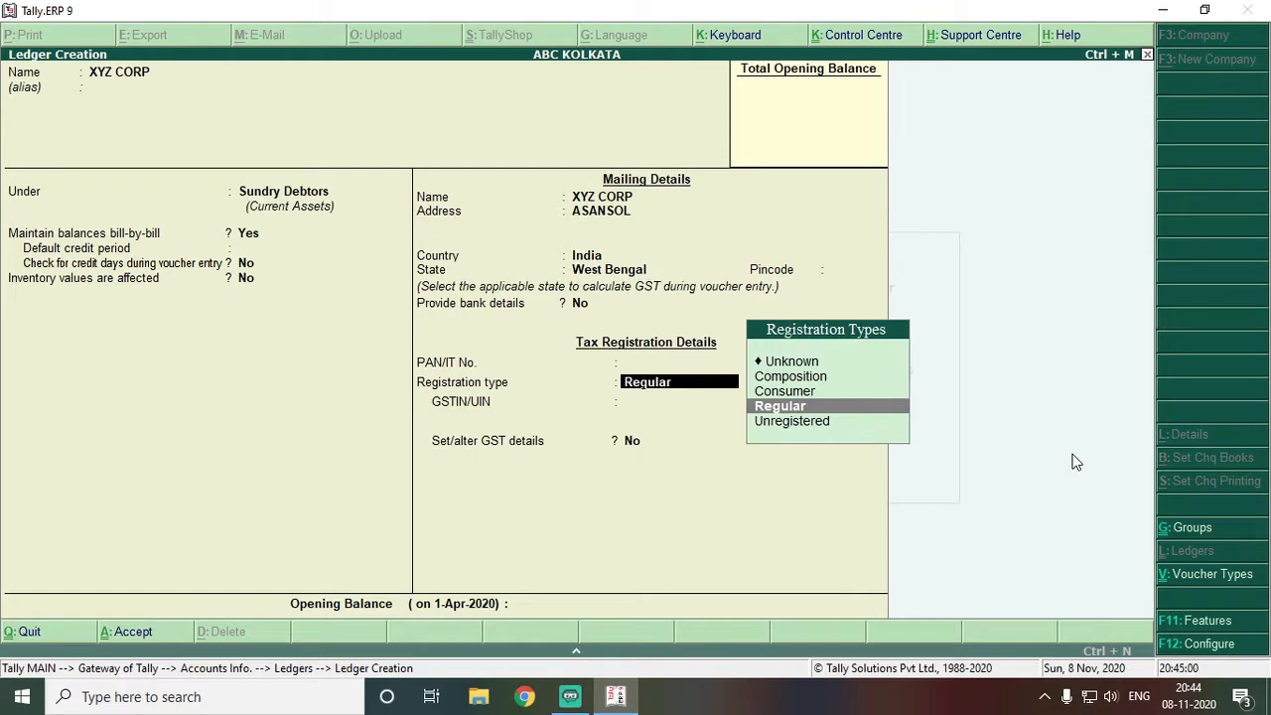
key("Up")
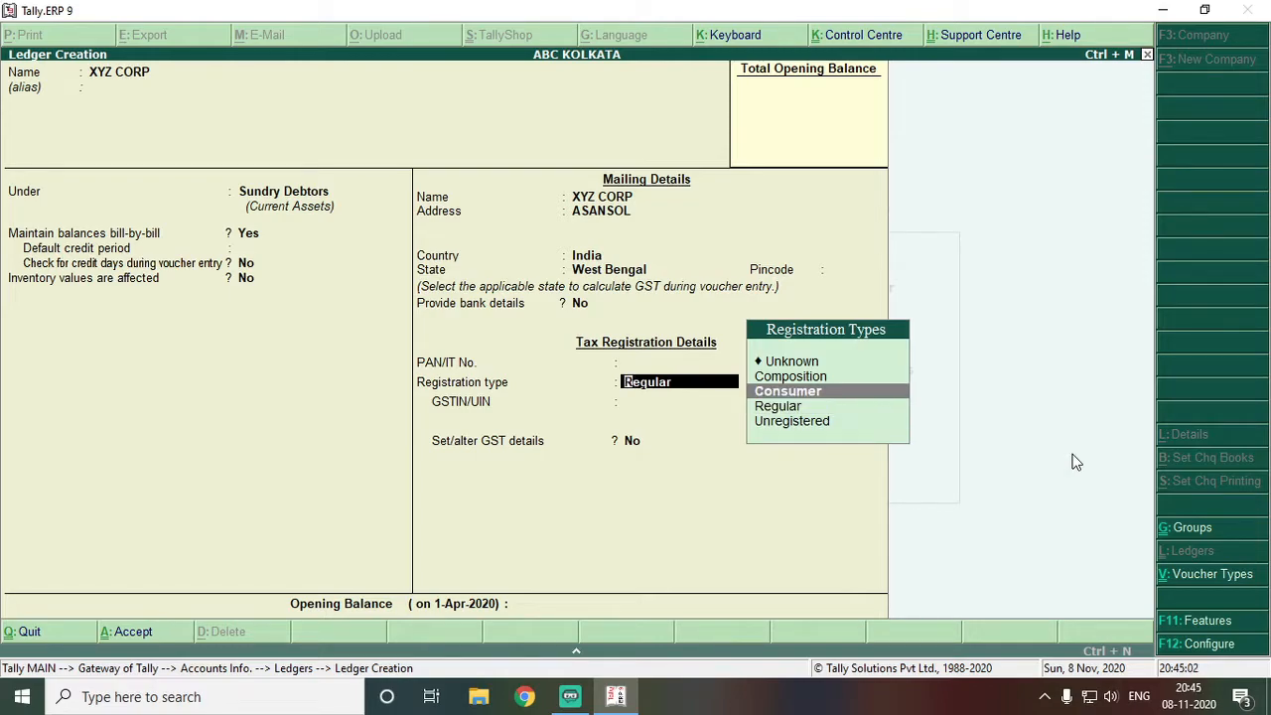
key("Down")
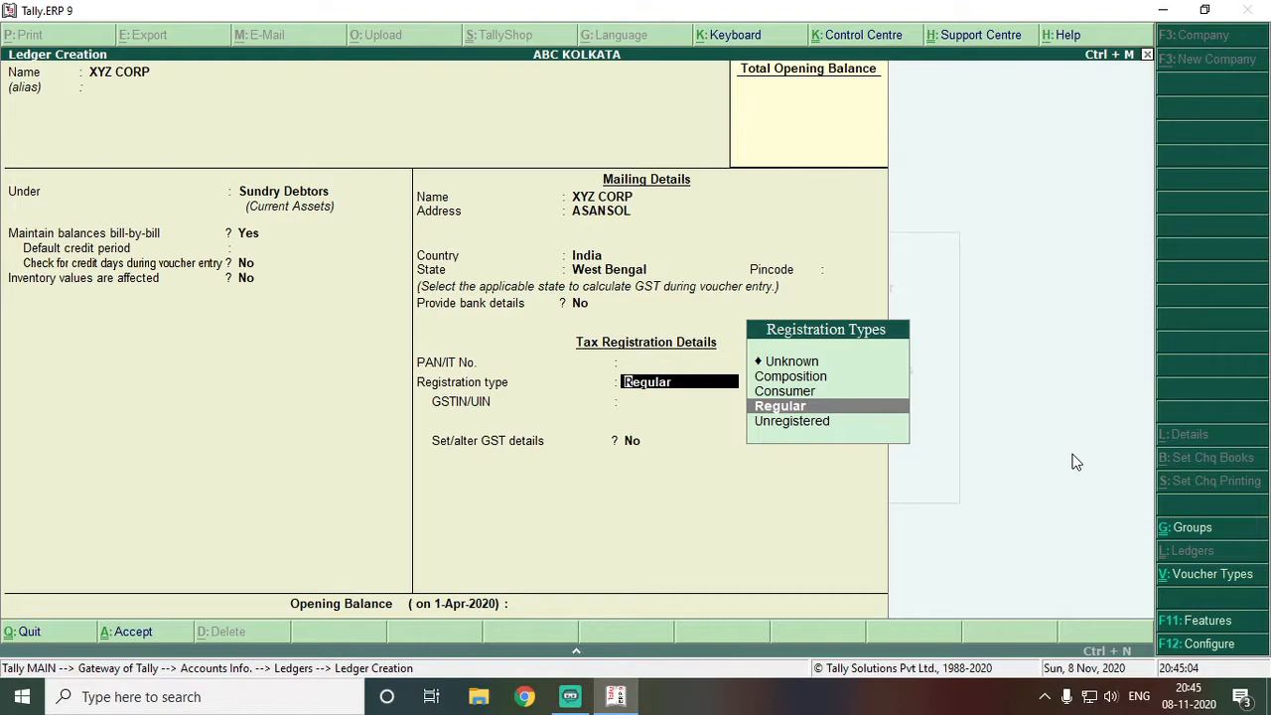
key("Down")
key("Up")
key("Up")
key("Up")
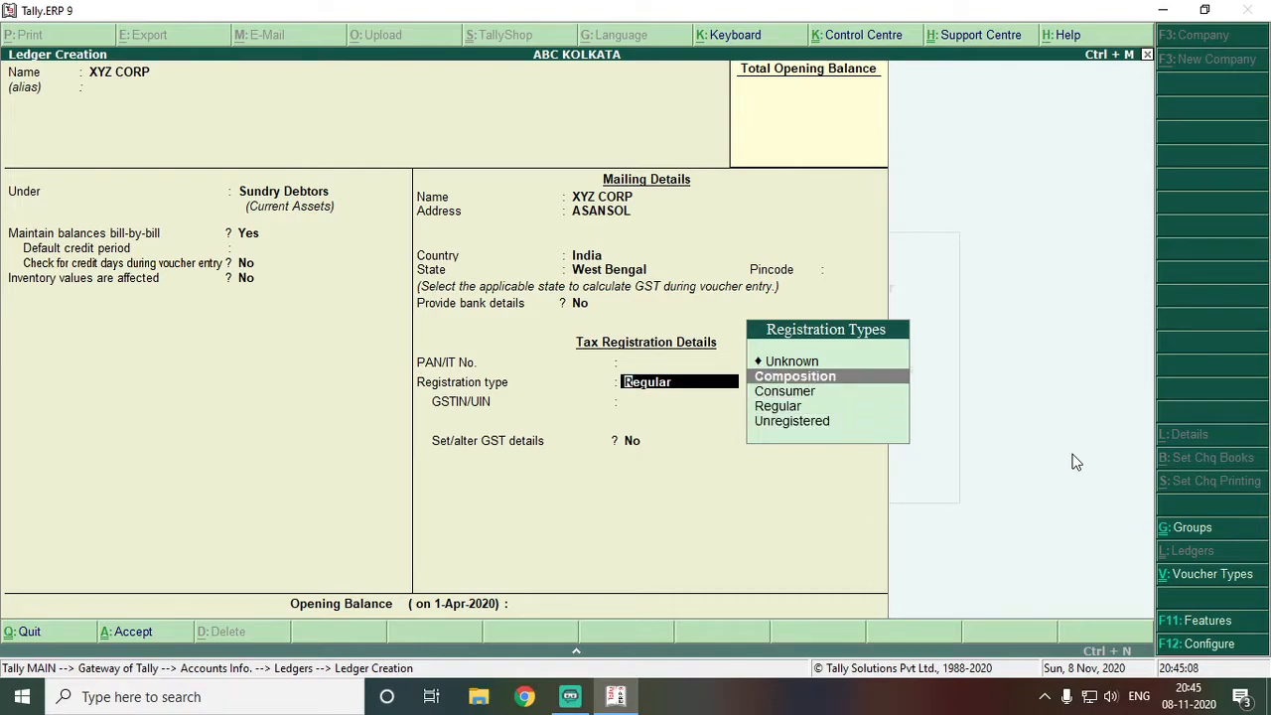
key("Up")
key("Return")
key("Return")
key("Return")
key("Return")
key("Return")
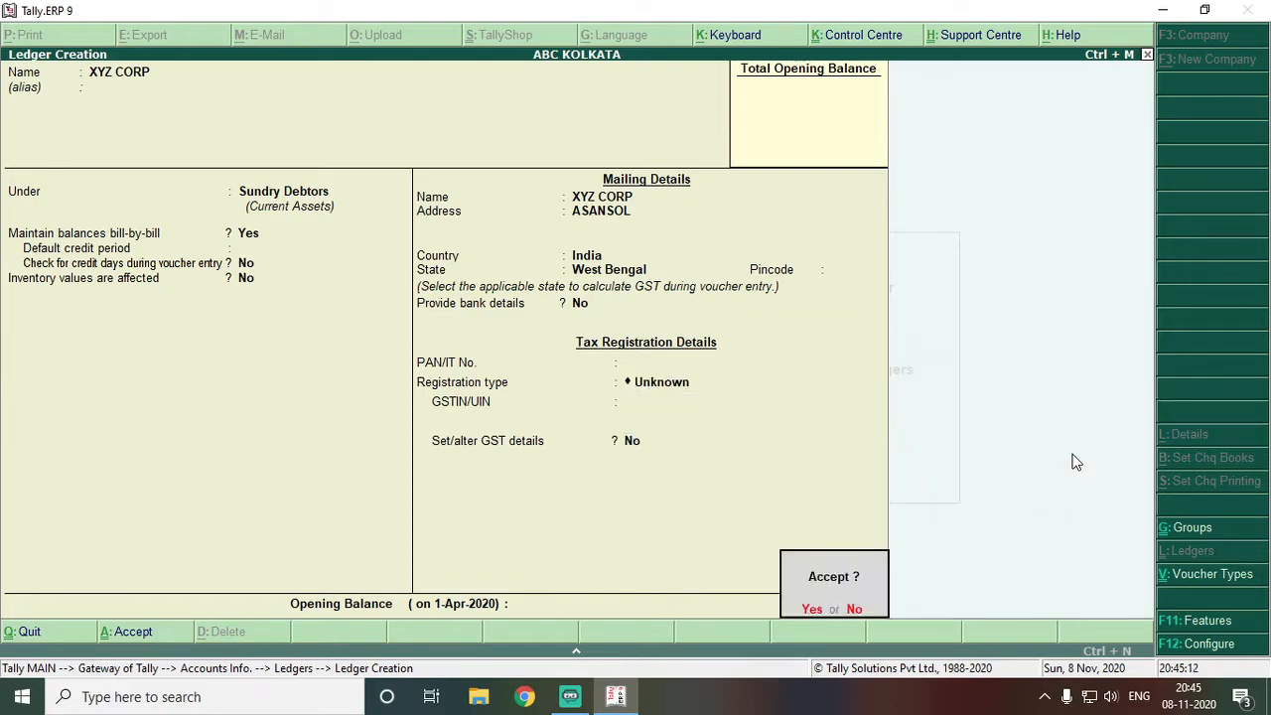
key("Return")
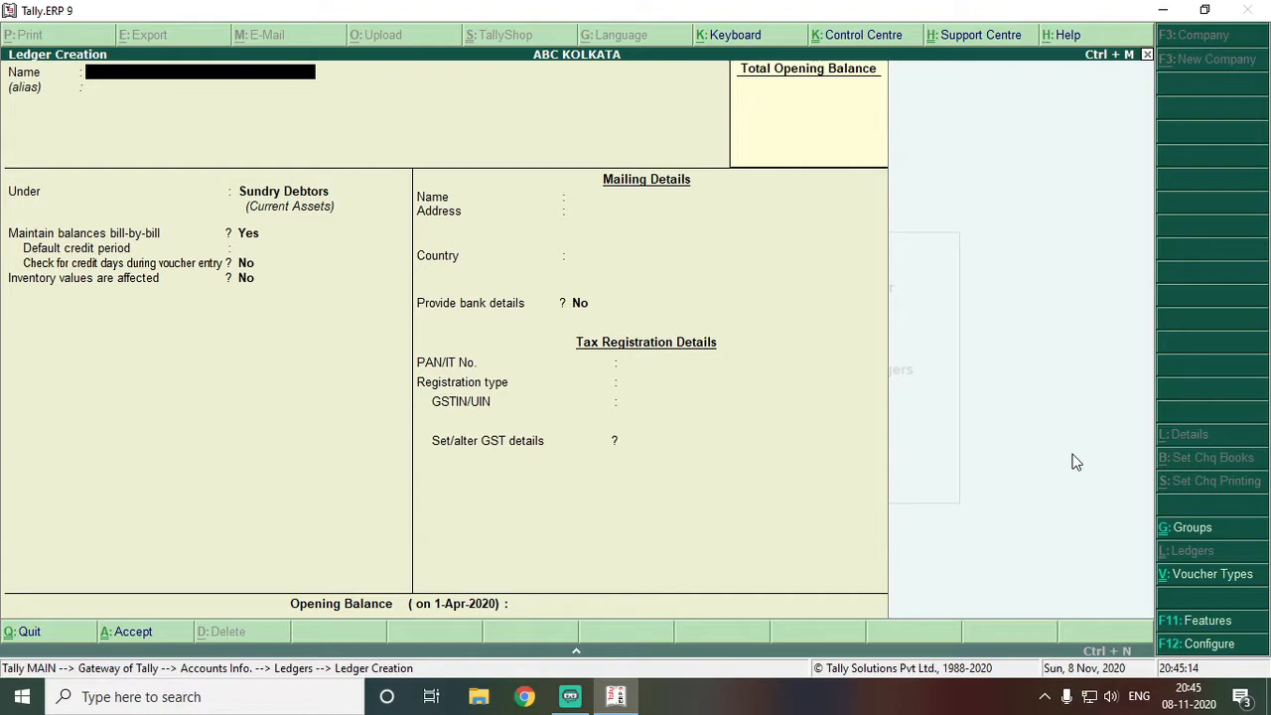
Review the existing ledger list, glance at Voucher Types, then return to the Ledgers options
key("Escape")
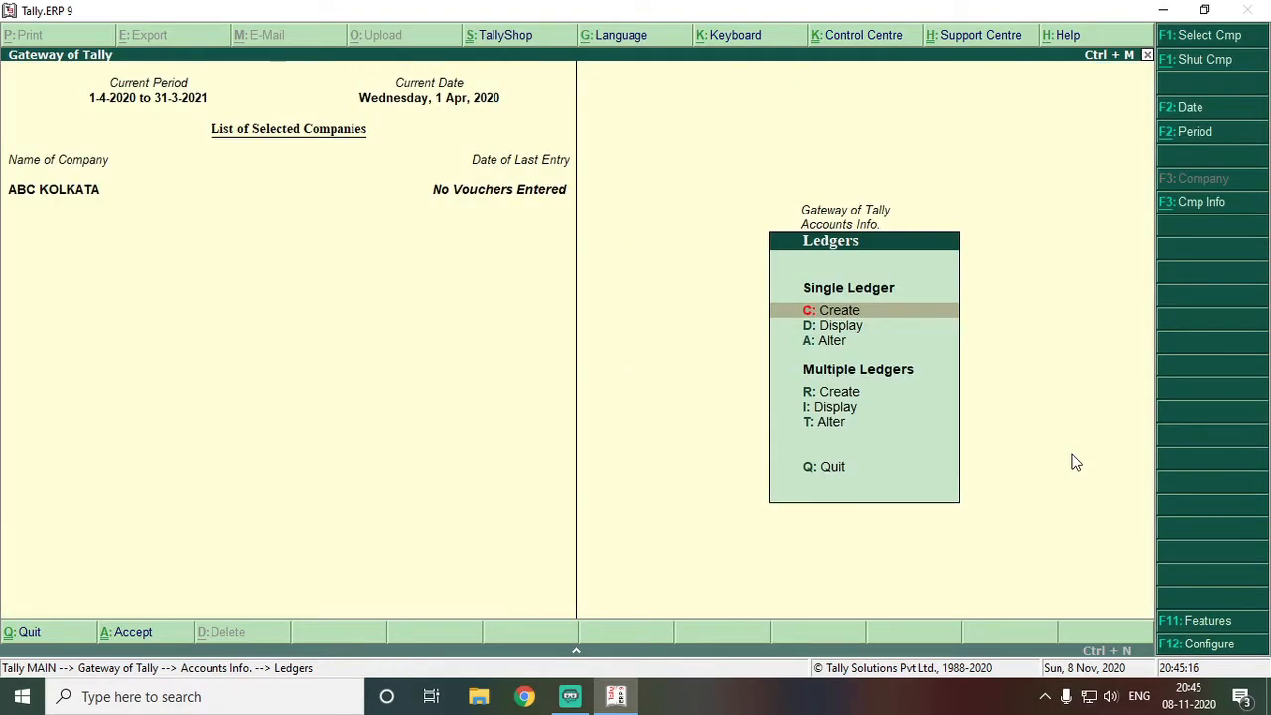
key("a")
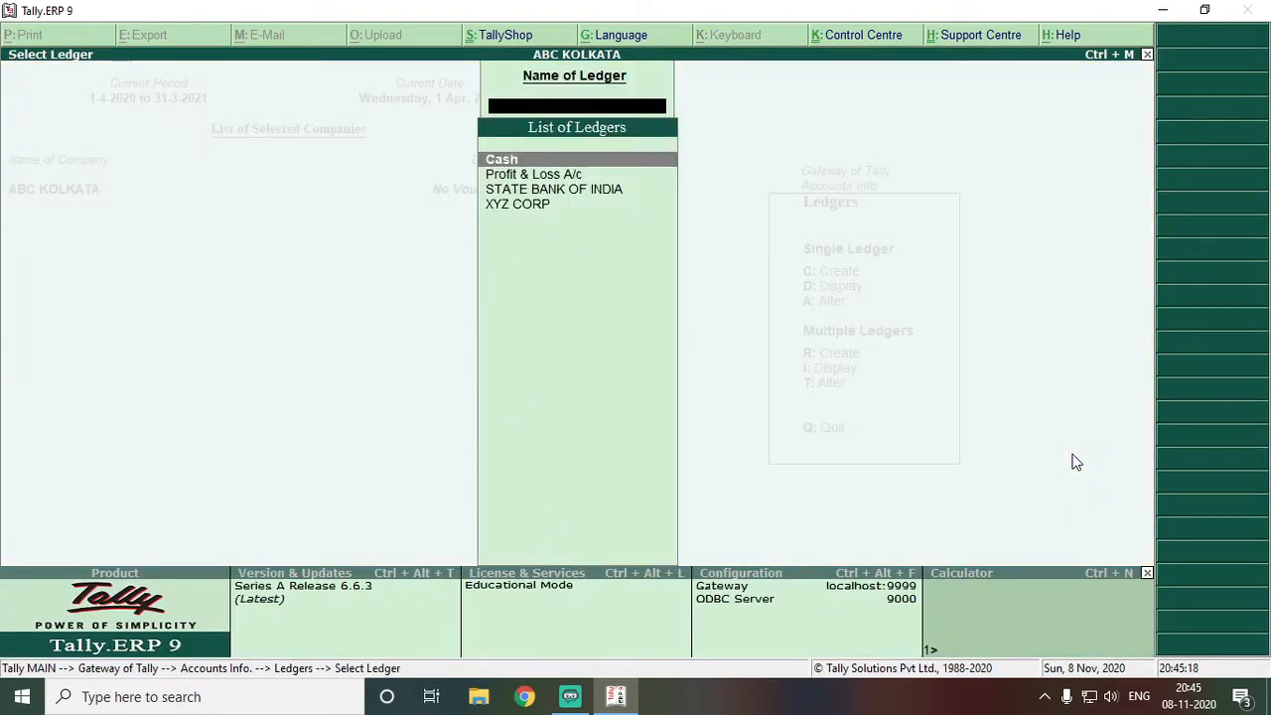
key("Escape")
key("Escape")
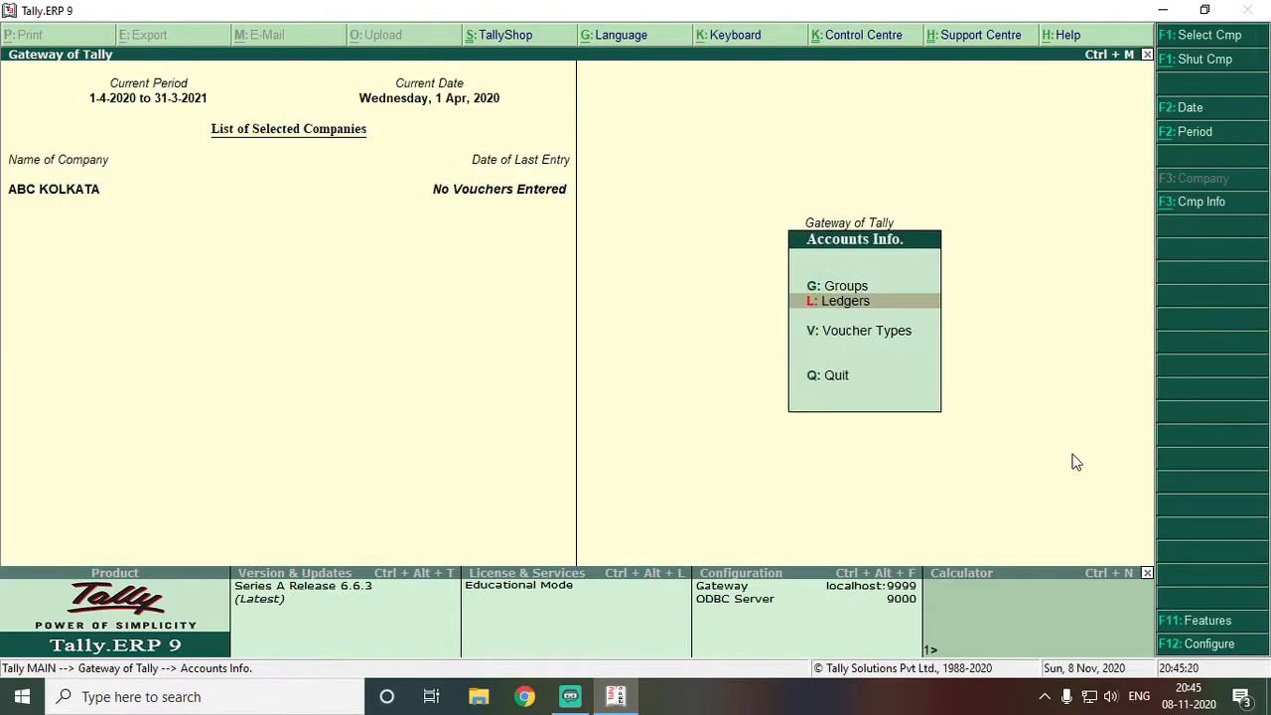
key("Down")
key("Return")
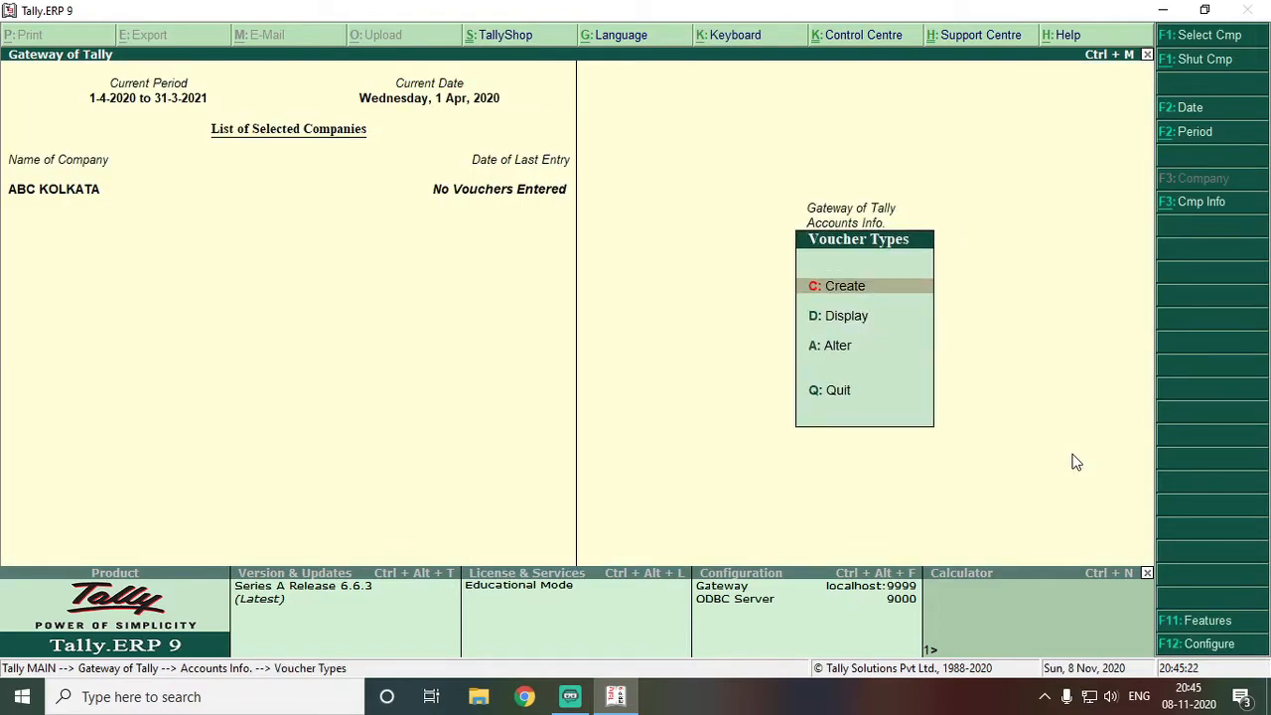
key("Escape")
key("Up")
key("Return")
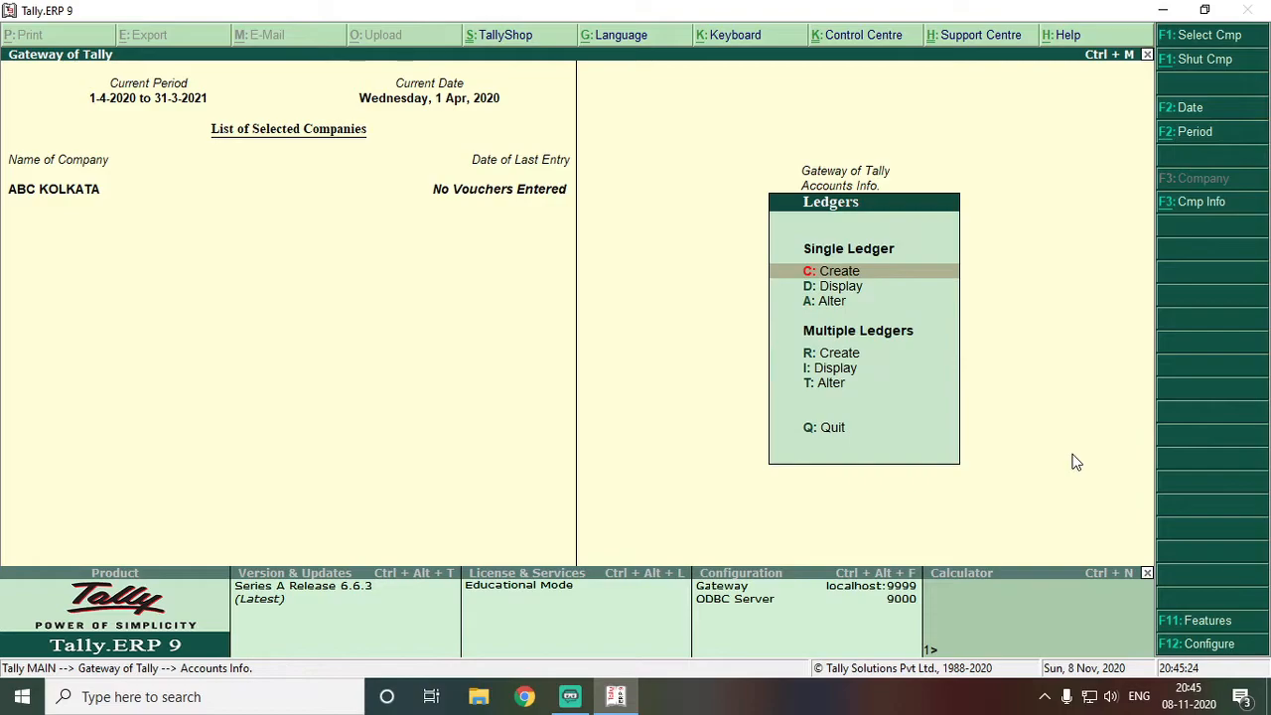
Open the XYZ CORP ledger in Alter mode
key("Down")
key("Down")
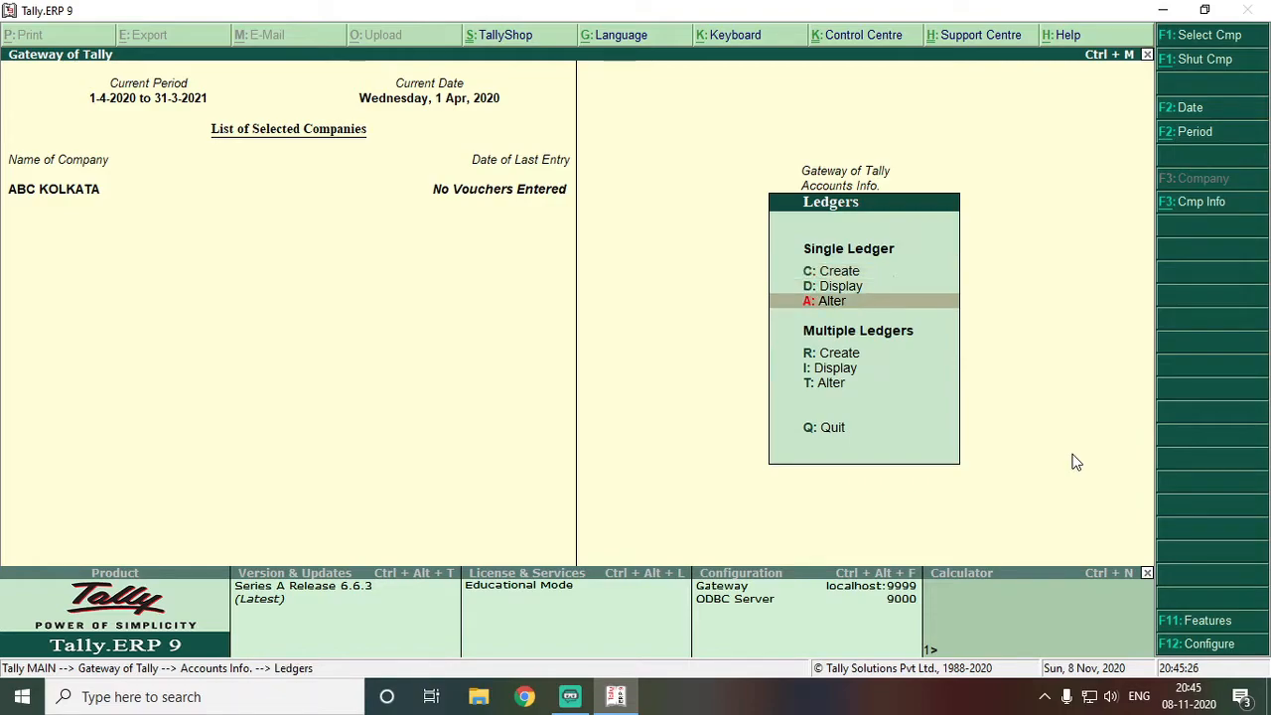
key("Up")
key("Down")
key("Return")
key("Down")
key("Down")
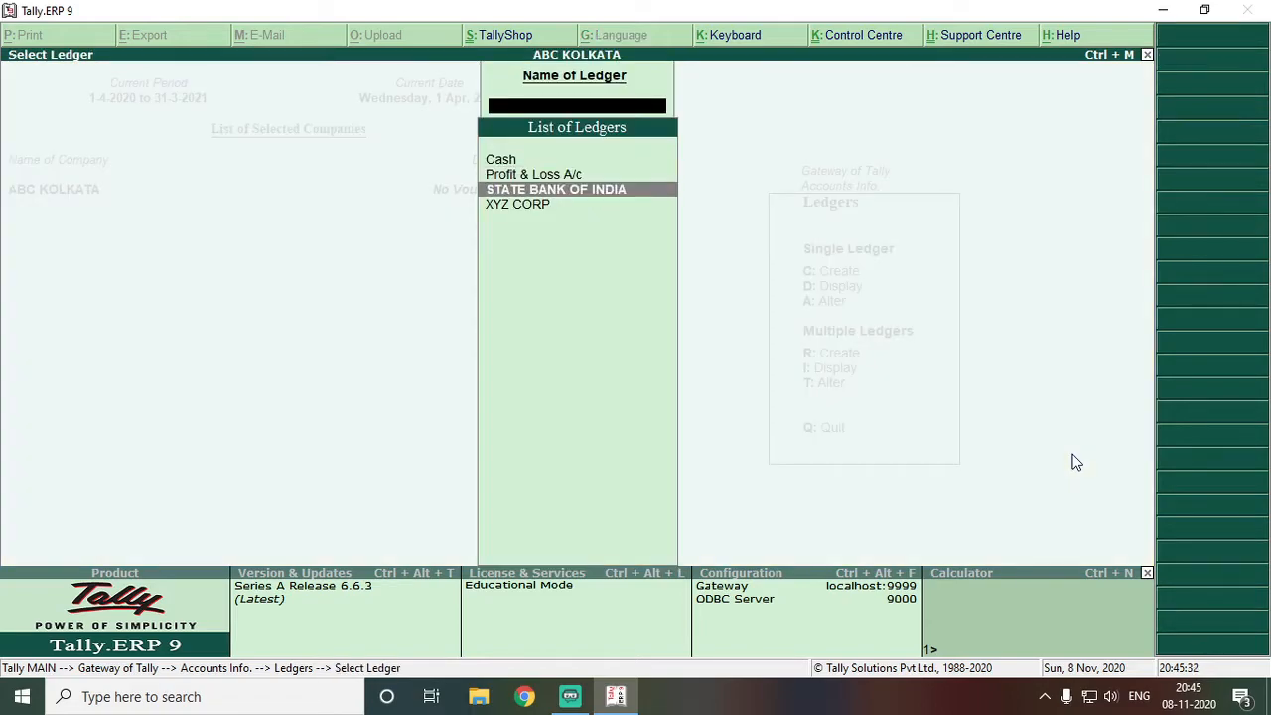
key("Down")
key("Return")
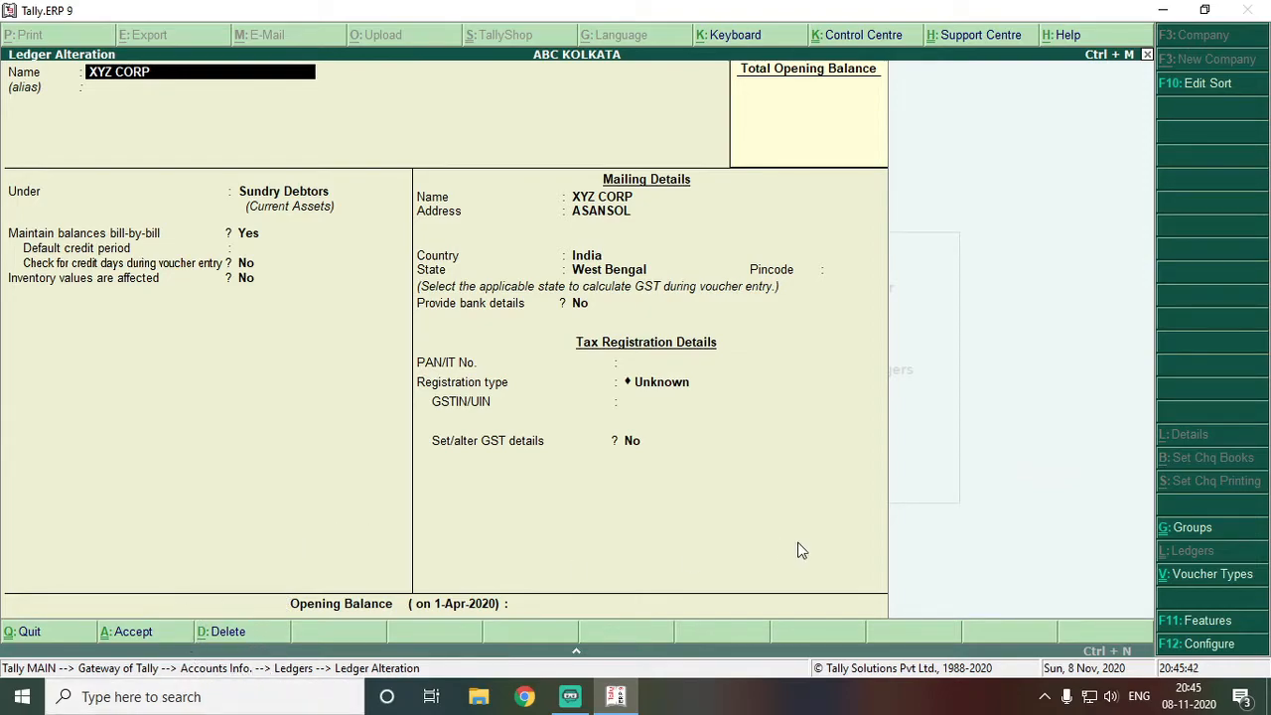
Delete the XYZ CORP ledger with Alt+D and confirm Yes
left_click(203, 632)
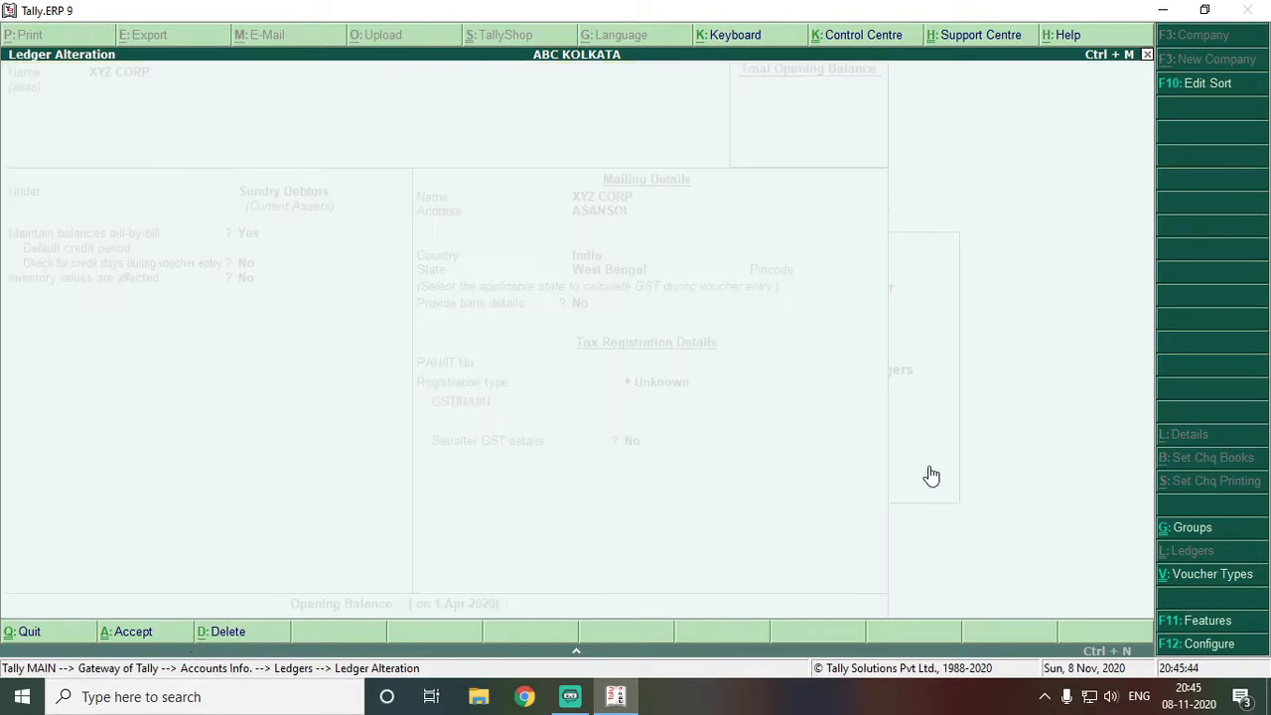
left_click(481, 446)
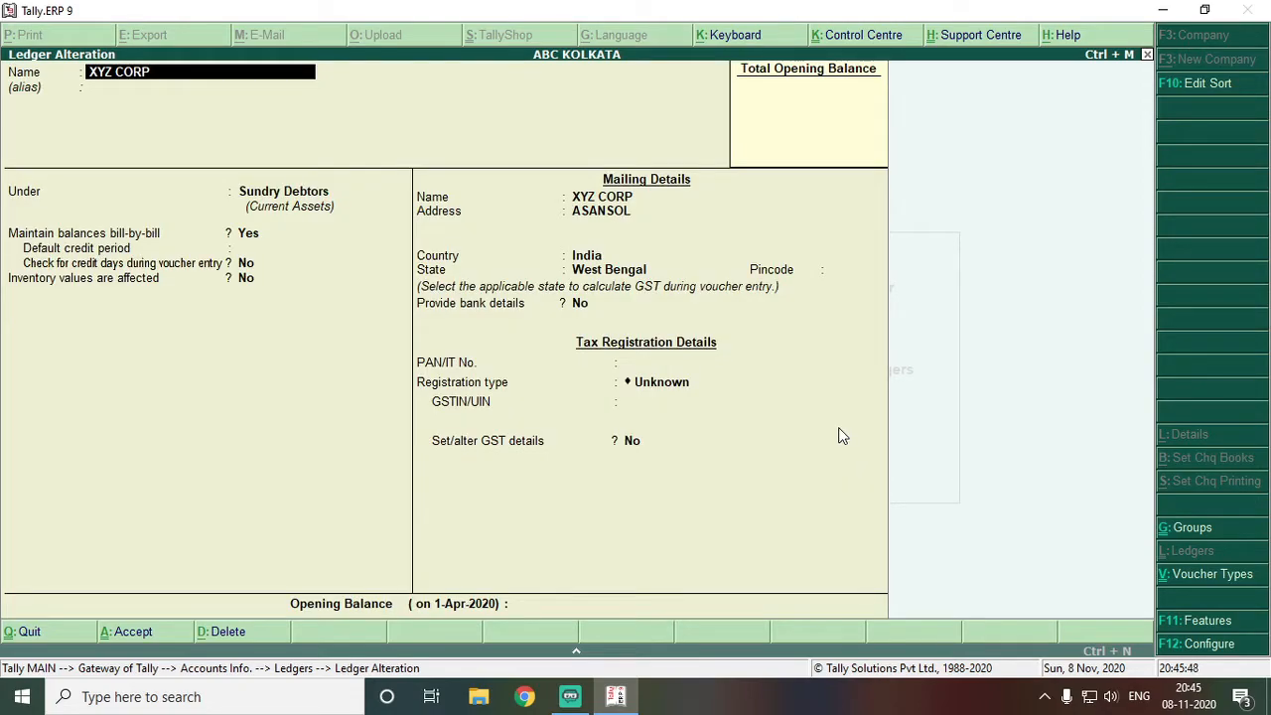
key("alt+d")
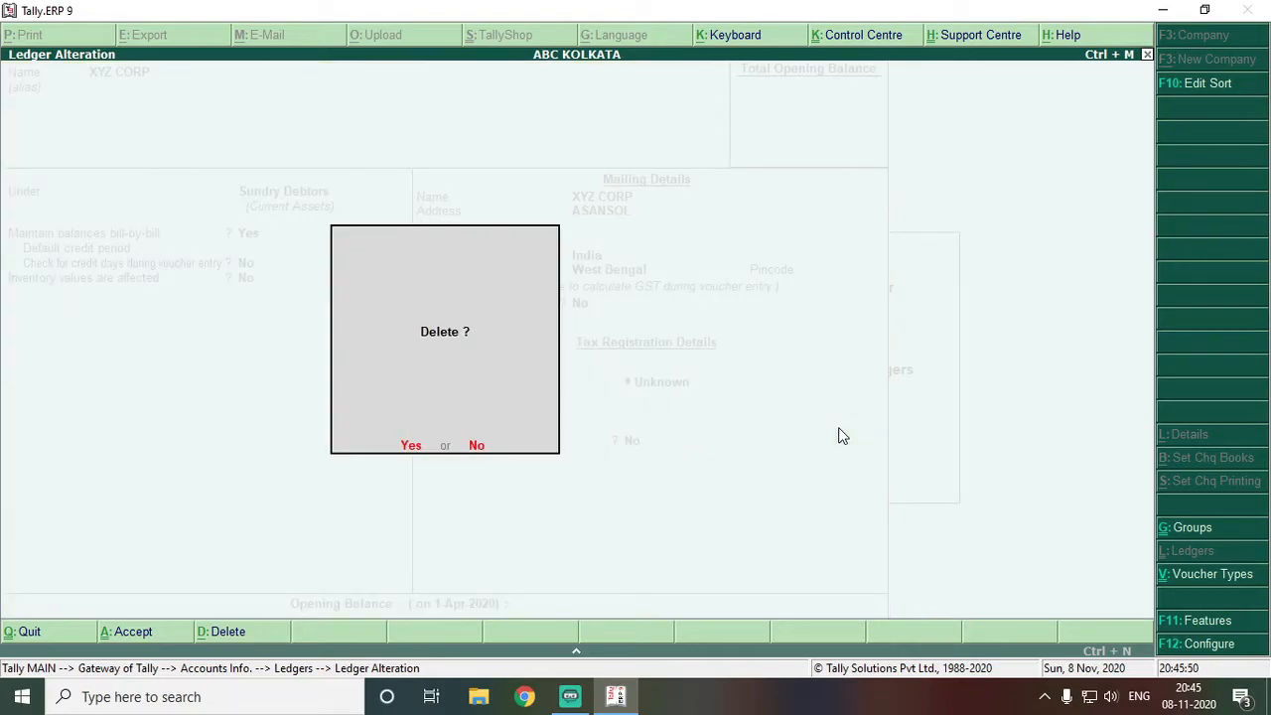
key("y")
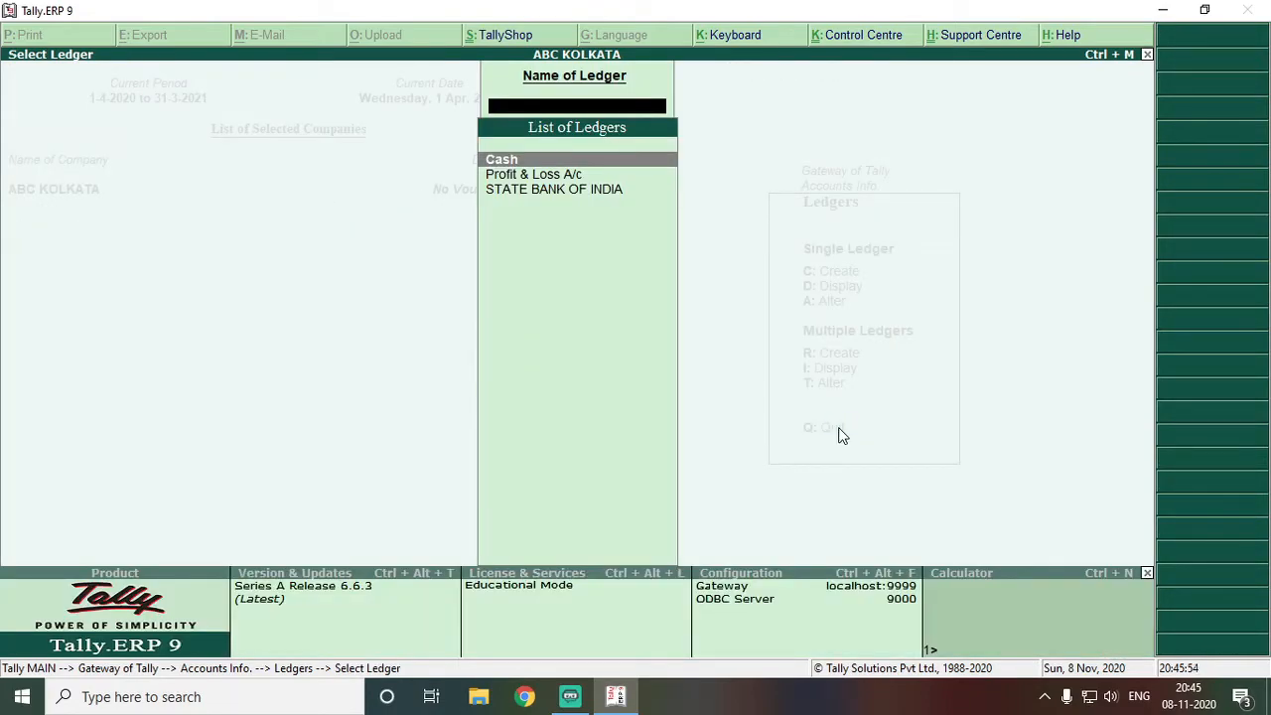
Back out of the ledger screens to the Gateway, enter Inventory Info. and open Stock Groups
key("Escape")
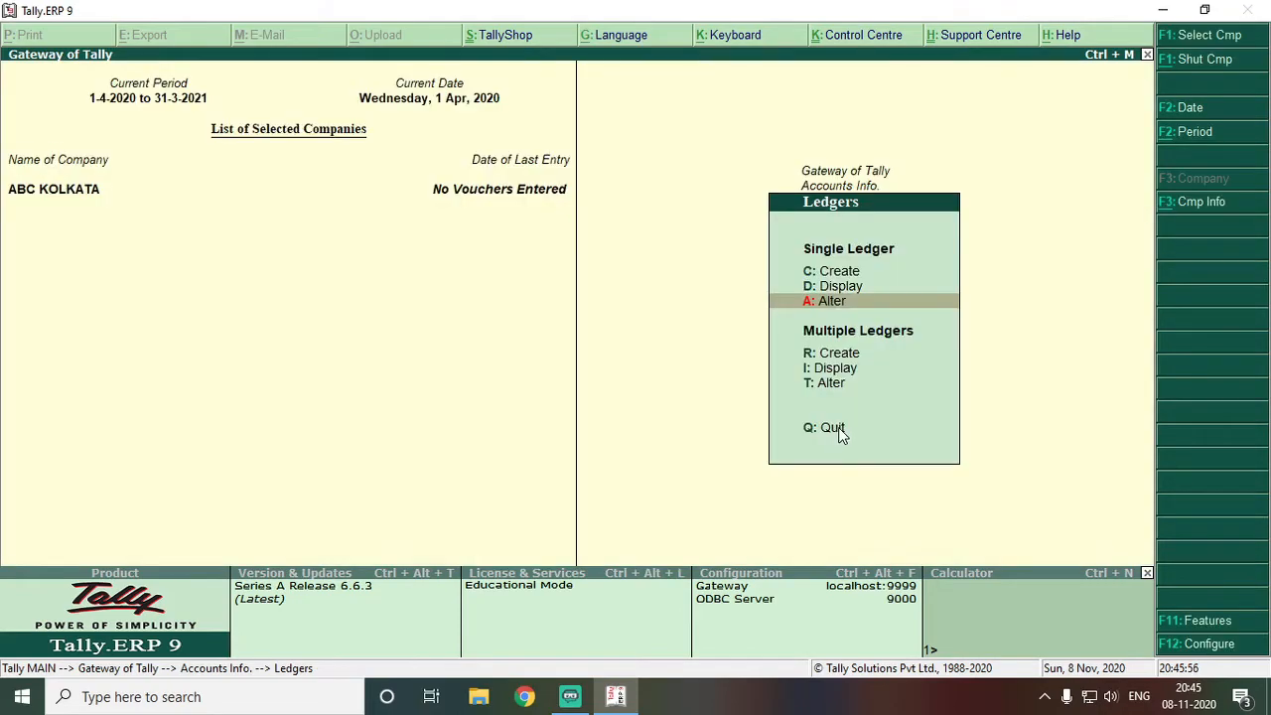
key("Escape")
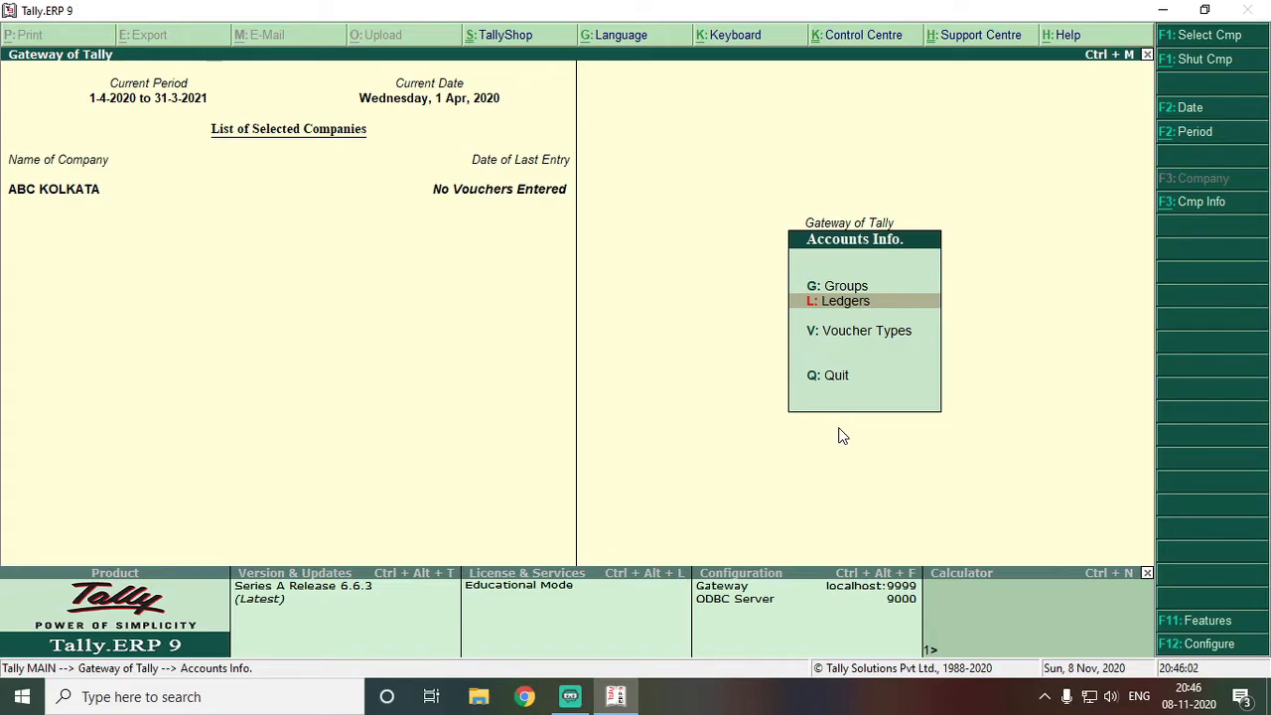
key("Escape")
key("Down")
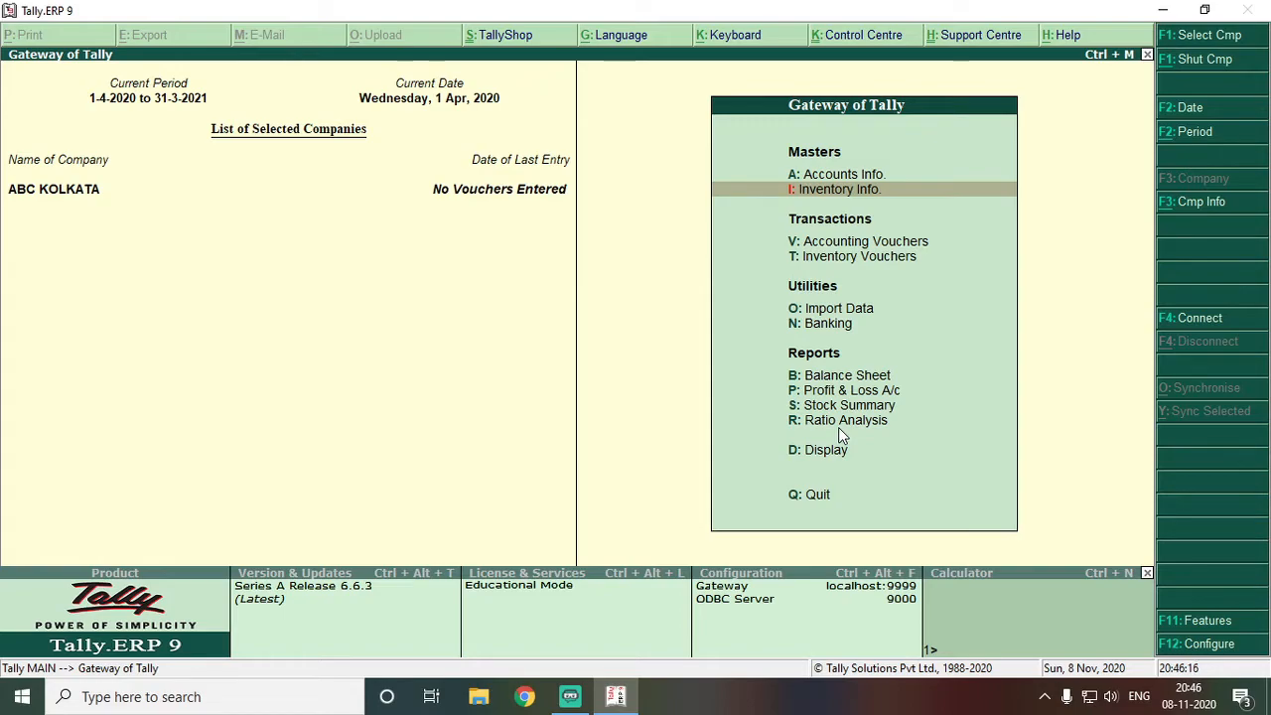
key("Return")
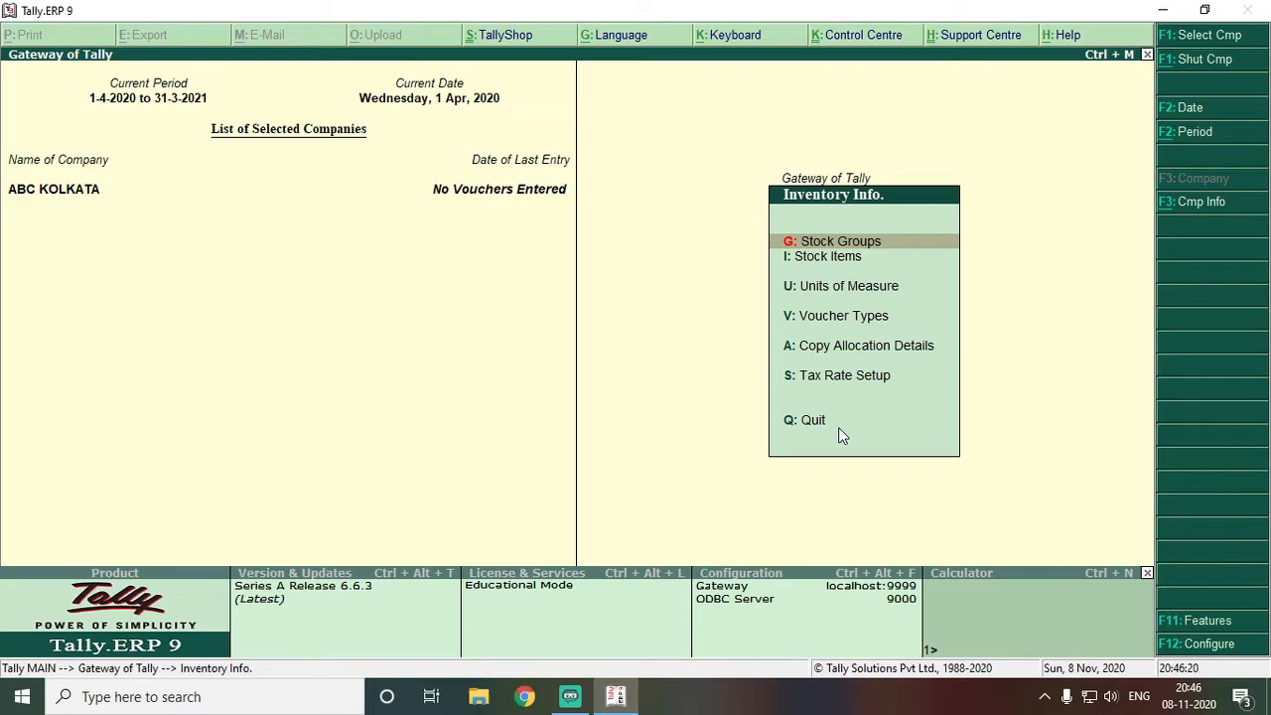
key("Down")
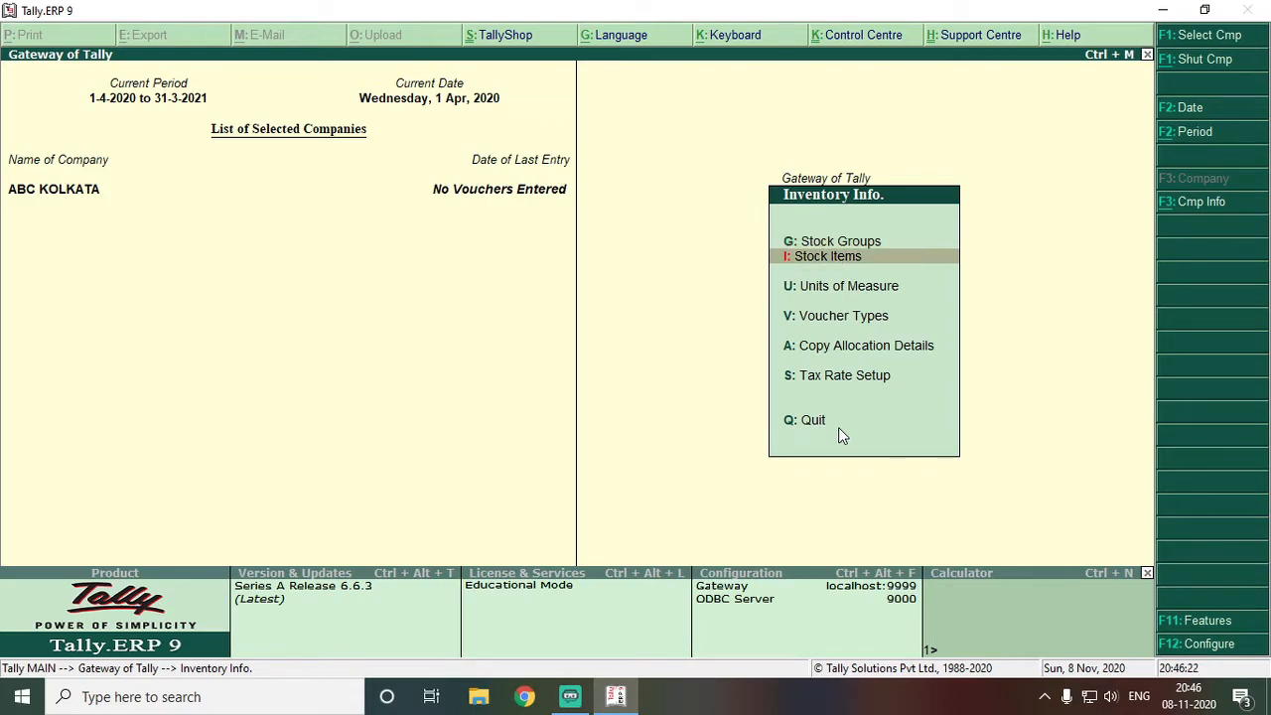
key("Down")
key("Down")
key("Down")
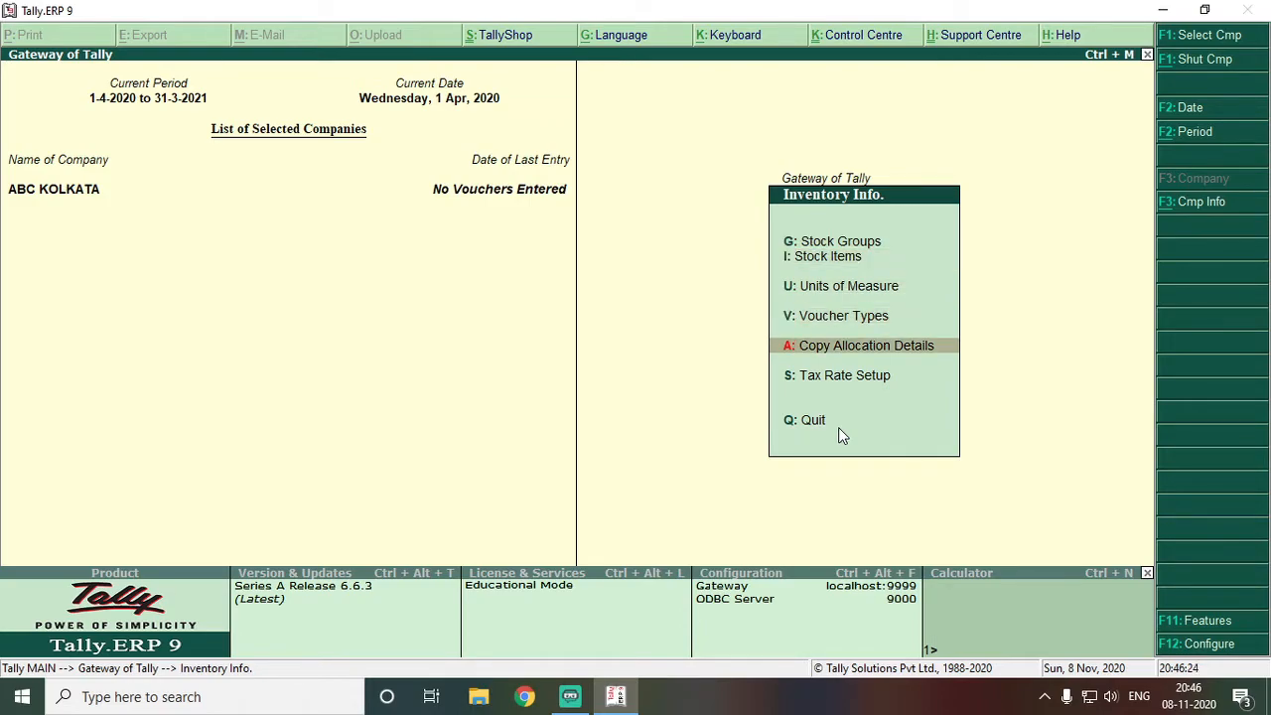
key("Down")
key("Up")
key("Up")
key("Up")
key("Up")
key("Up")
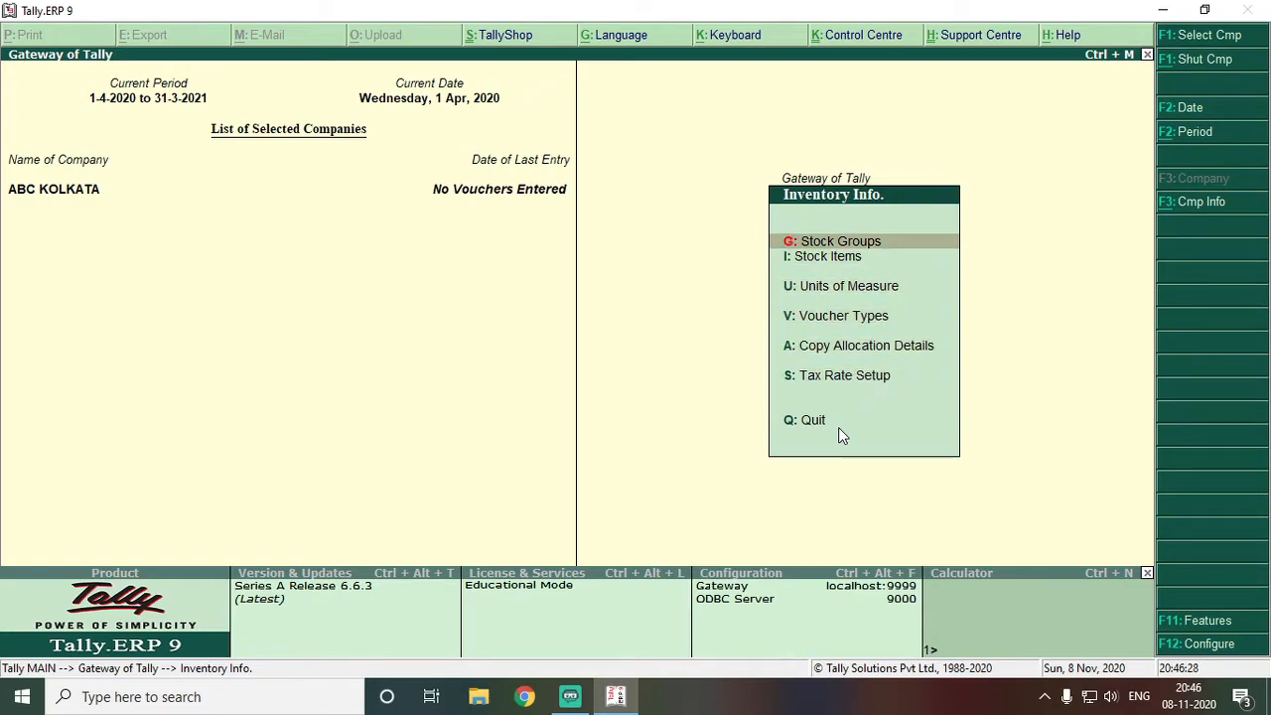
key("Return")
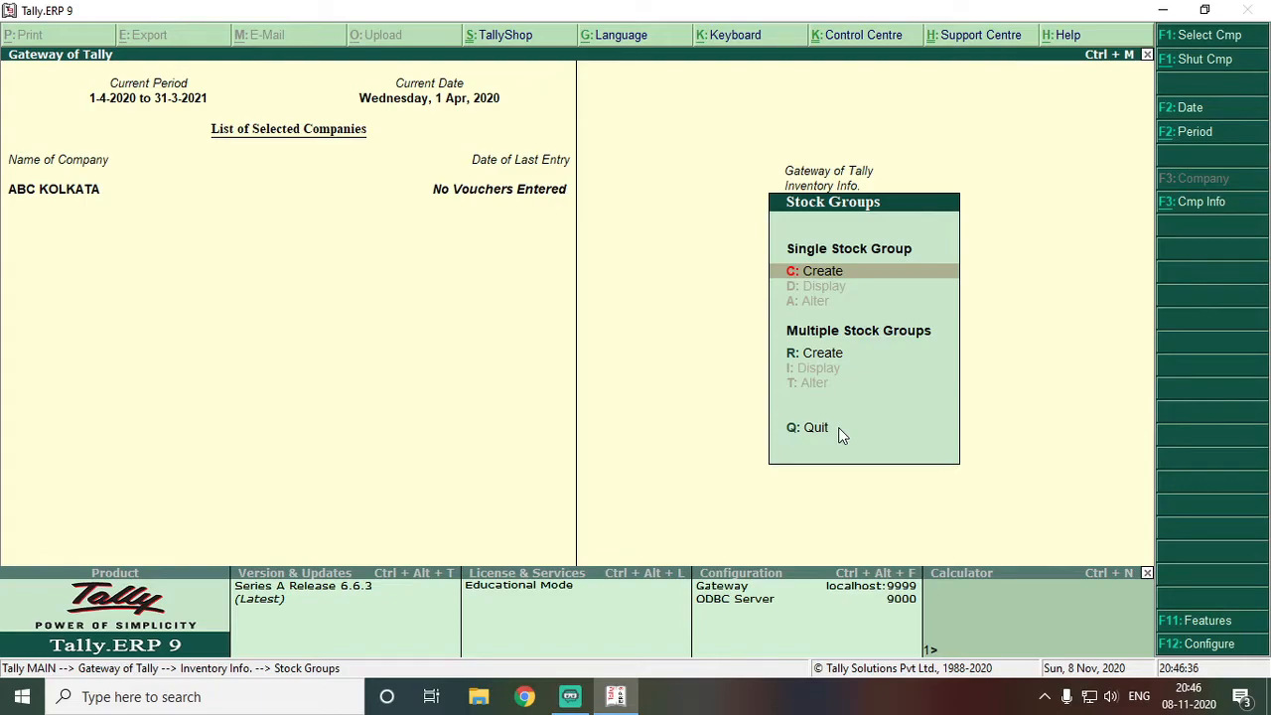
Start stock group TV under Primary, with quantities addable and GST details set to Yes
key("Return")
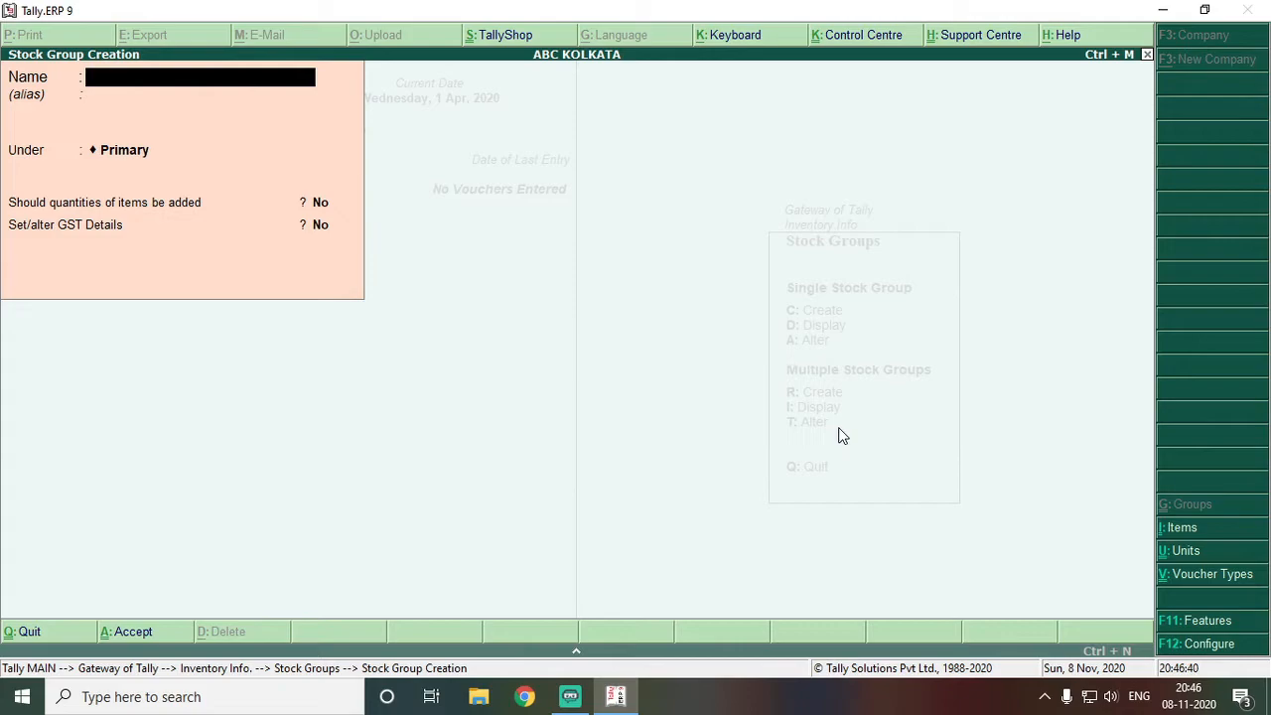
type("TV")
key("Return")
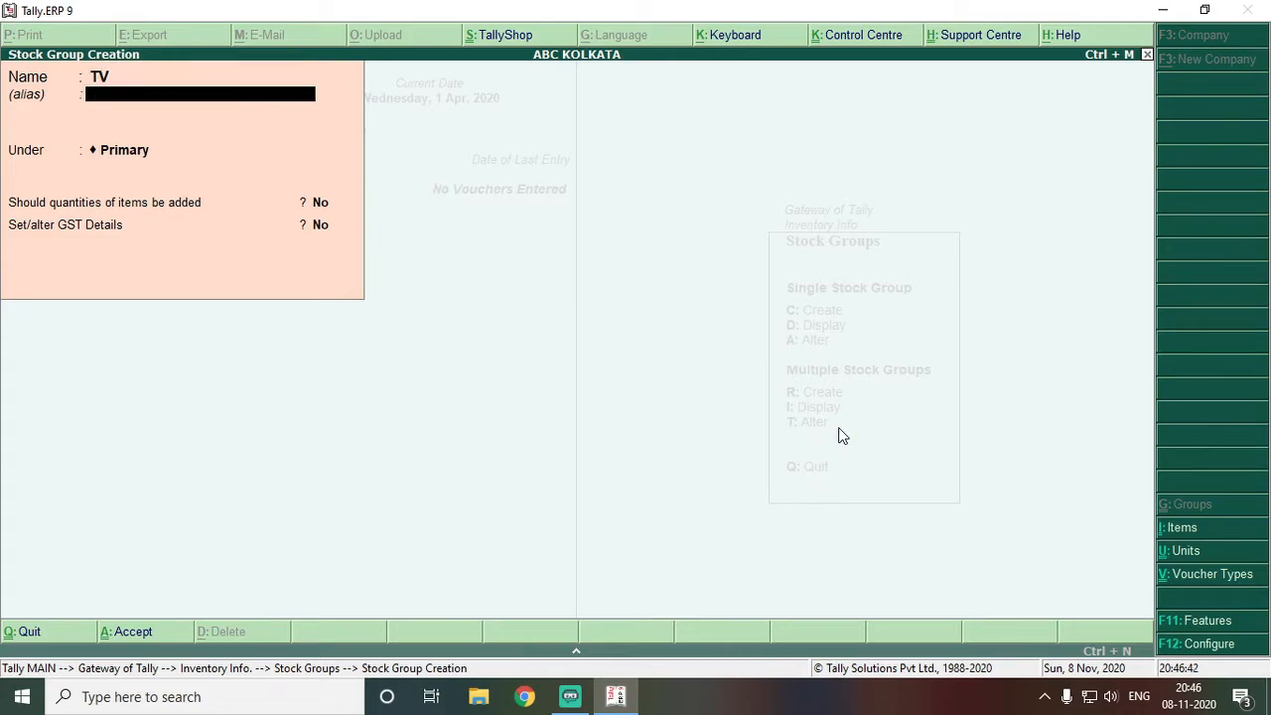
key("Return")
key("Return")
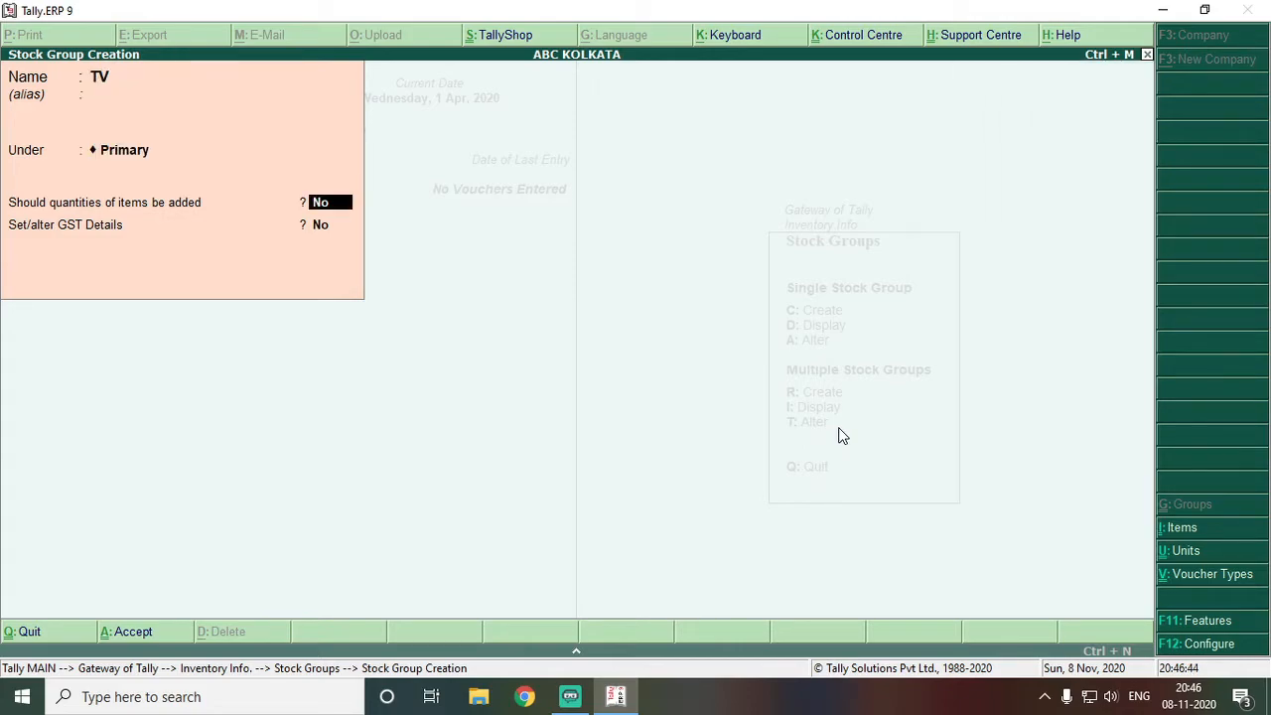
key("y")
key("y")
key("Down")
key("Down")
key("Down")
key("Return")
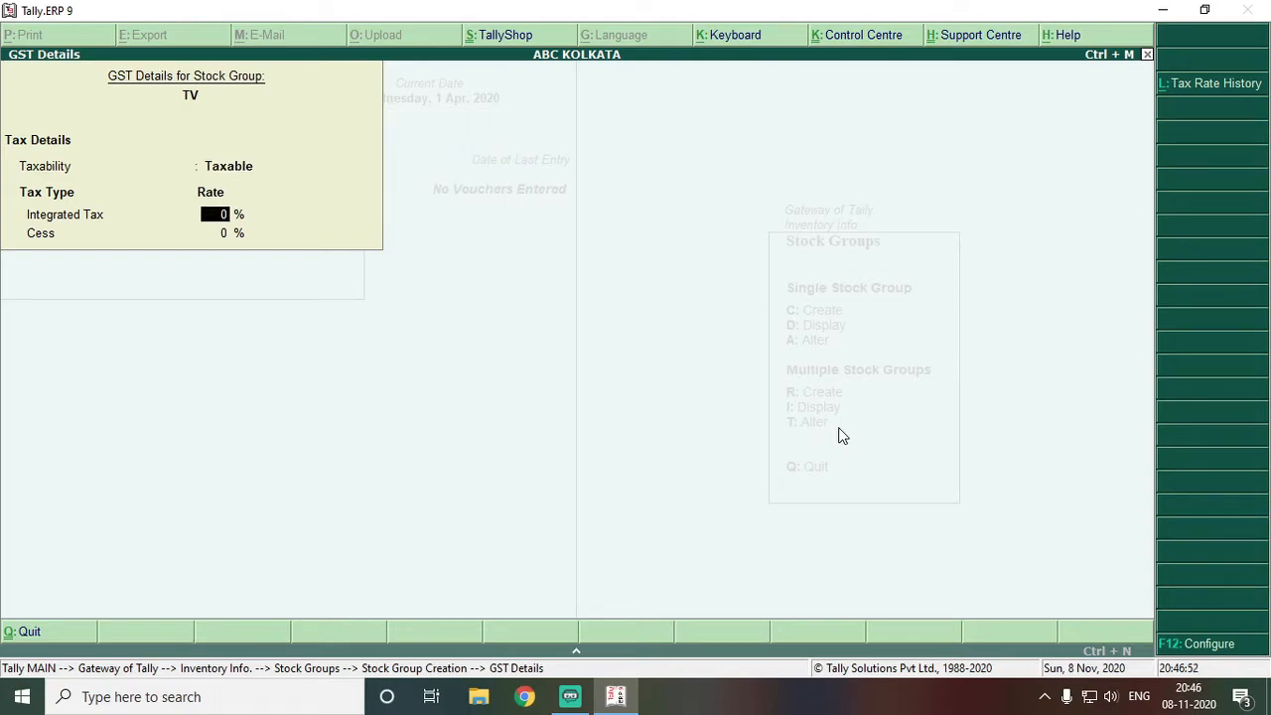
type("18")
key("Escape")
key("y")
key("BackSpace")
key("BackSpace")
key("BackSpace")
key("BackSpace")
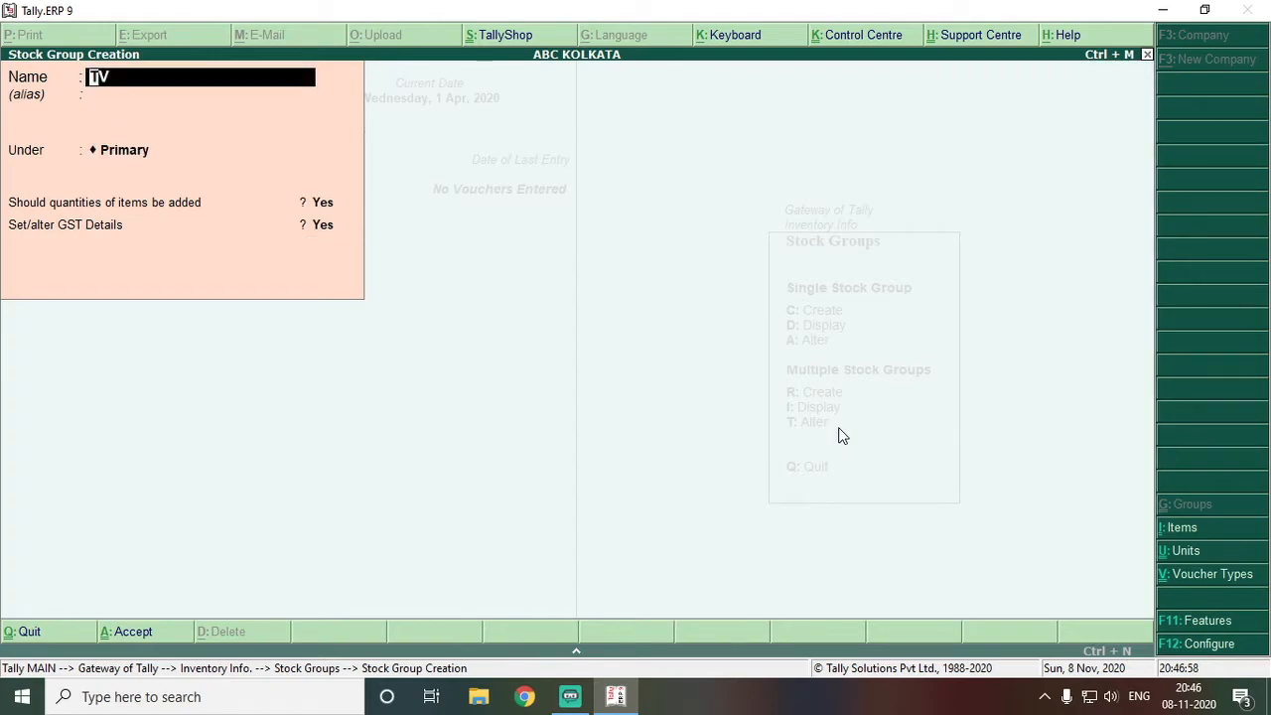
Rename the group to MOBILE, make it Taxable at 18% integrated tax, and save it
type("MOBILE")
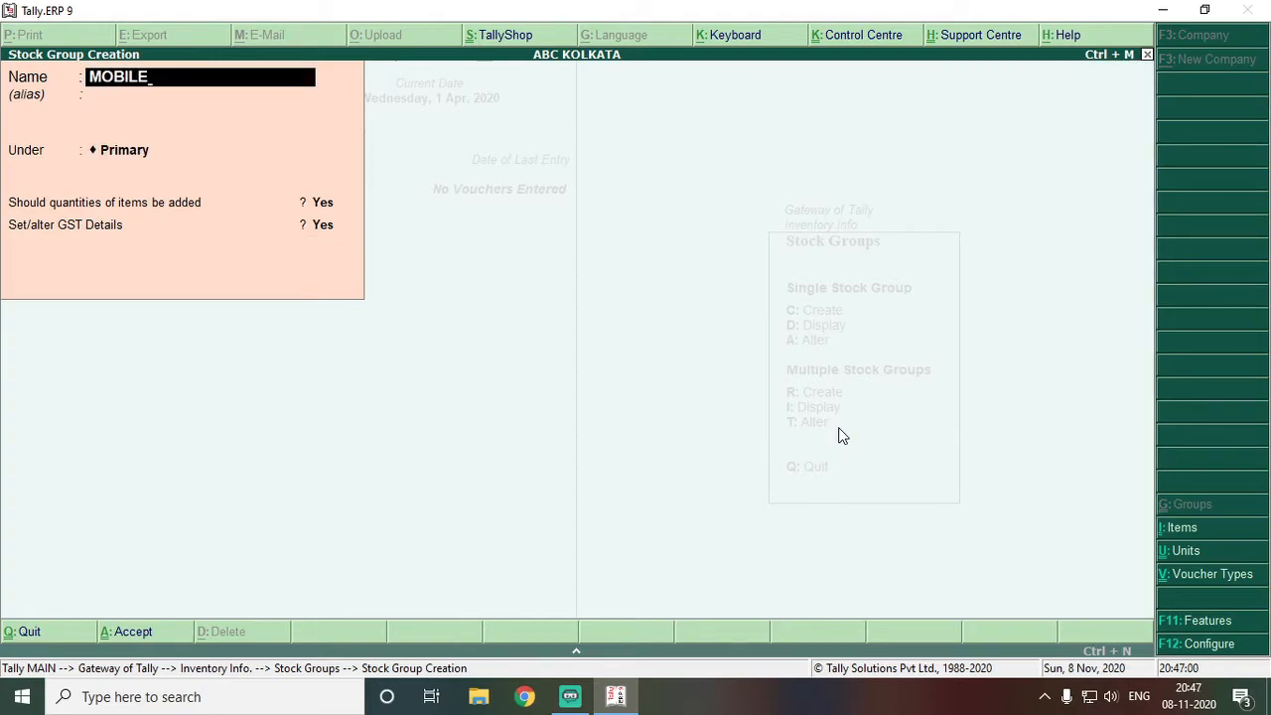
key("Return")
key("Return")
key("Return")
key("Return")
key("Return")
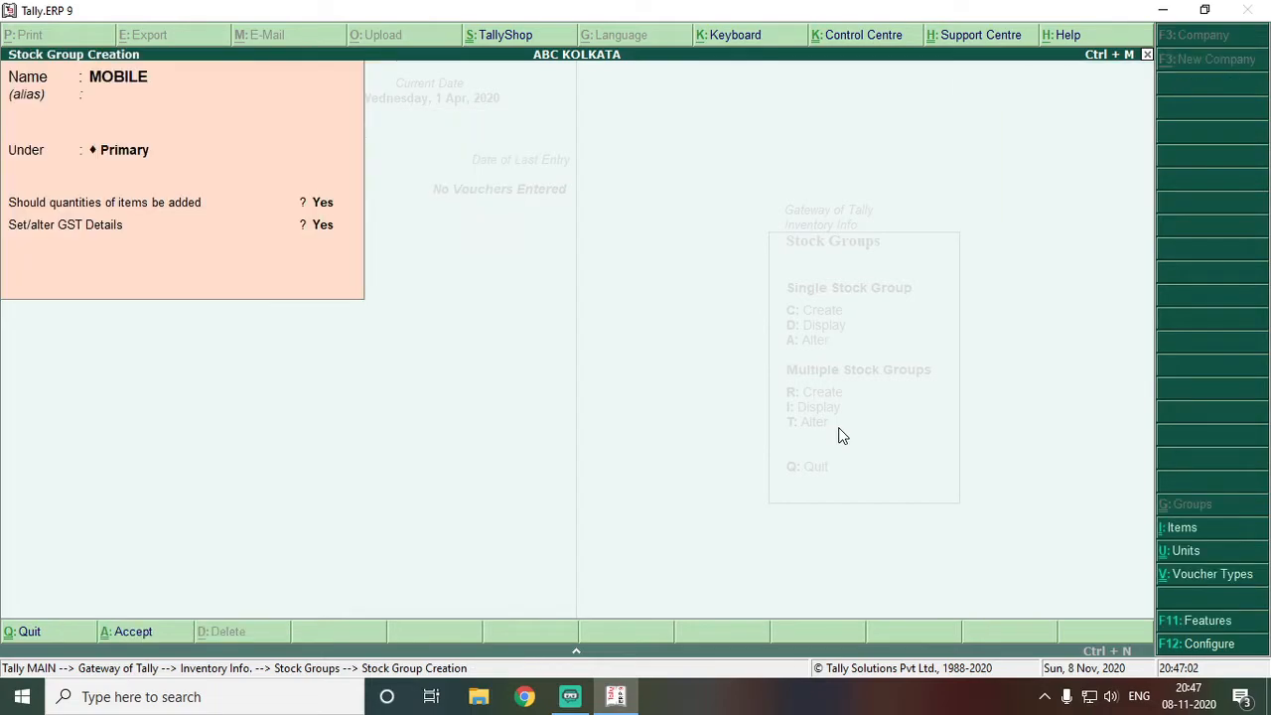
key("Escape")
key("Return")
key("Down")
key("Down")
key("Down")
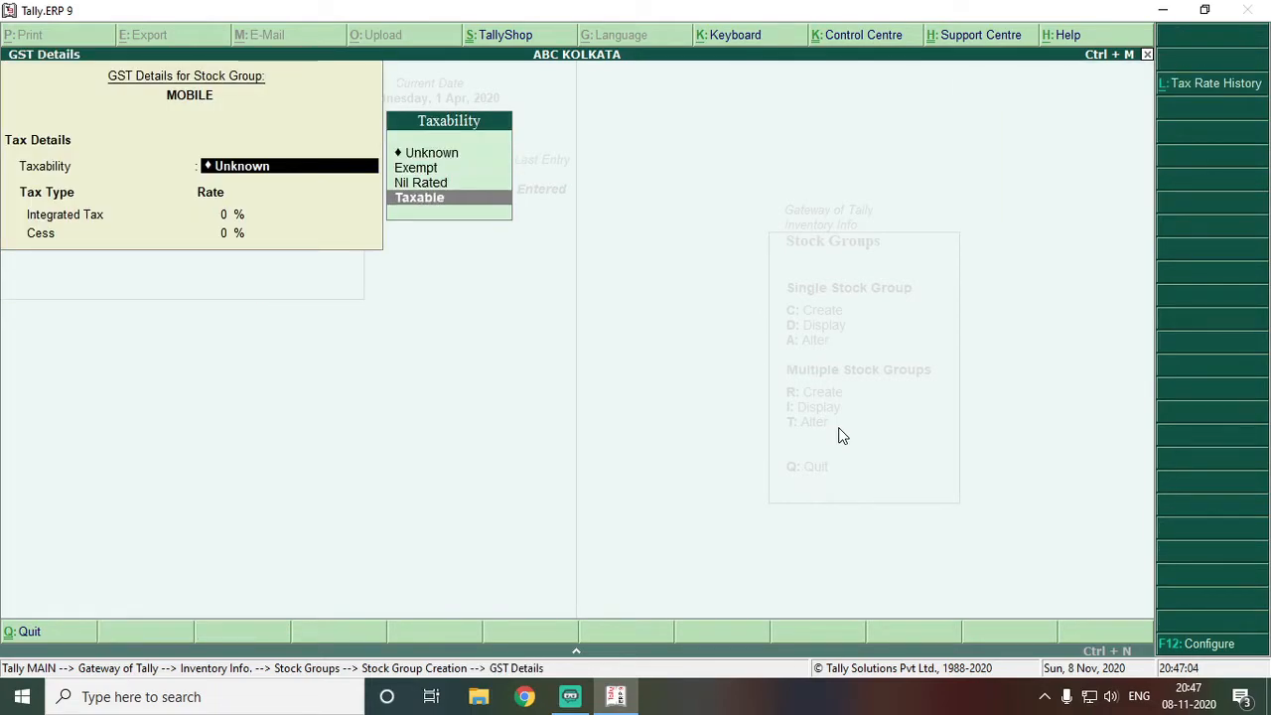
key("Return")
type("18")
key("Return")
key("Return")
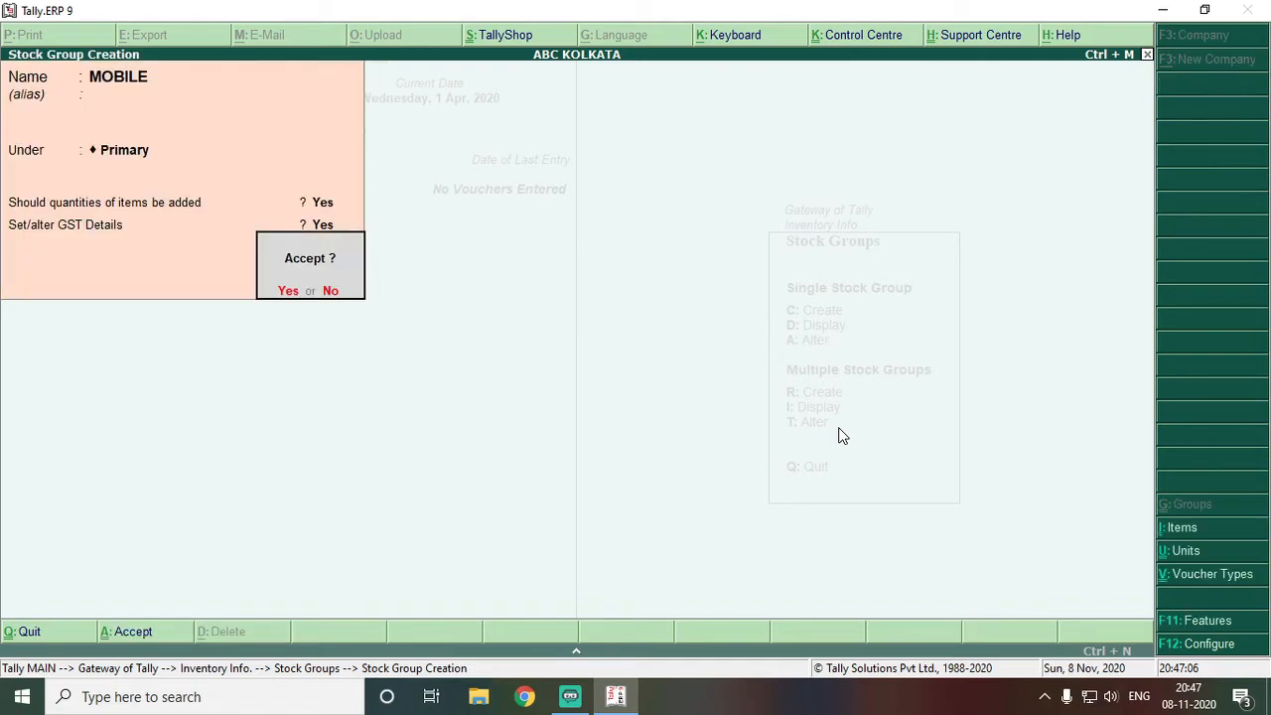
key("Return")
key("Escape")
key("Return")
Create stock item SAMSUNG GALAXY F41 and place it under the MOBILE group
key("Down")
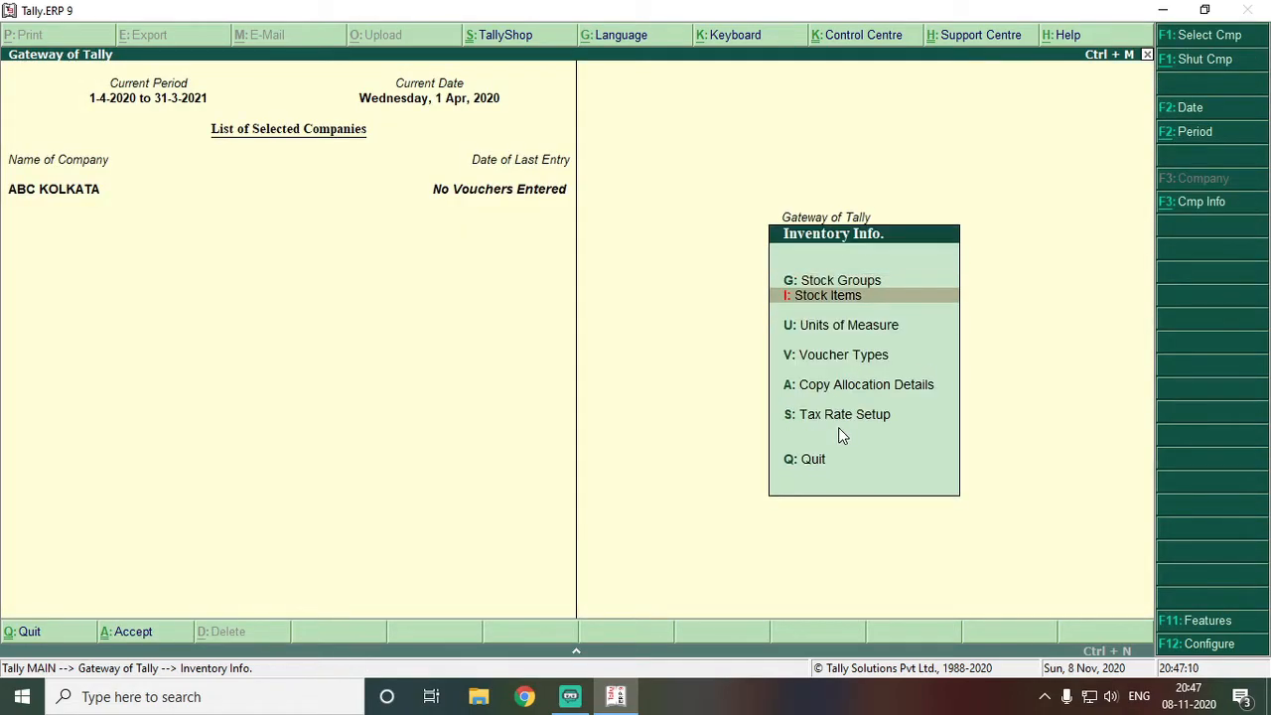
key("Return")
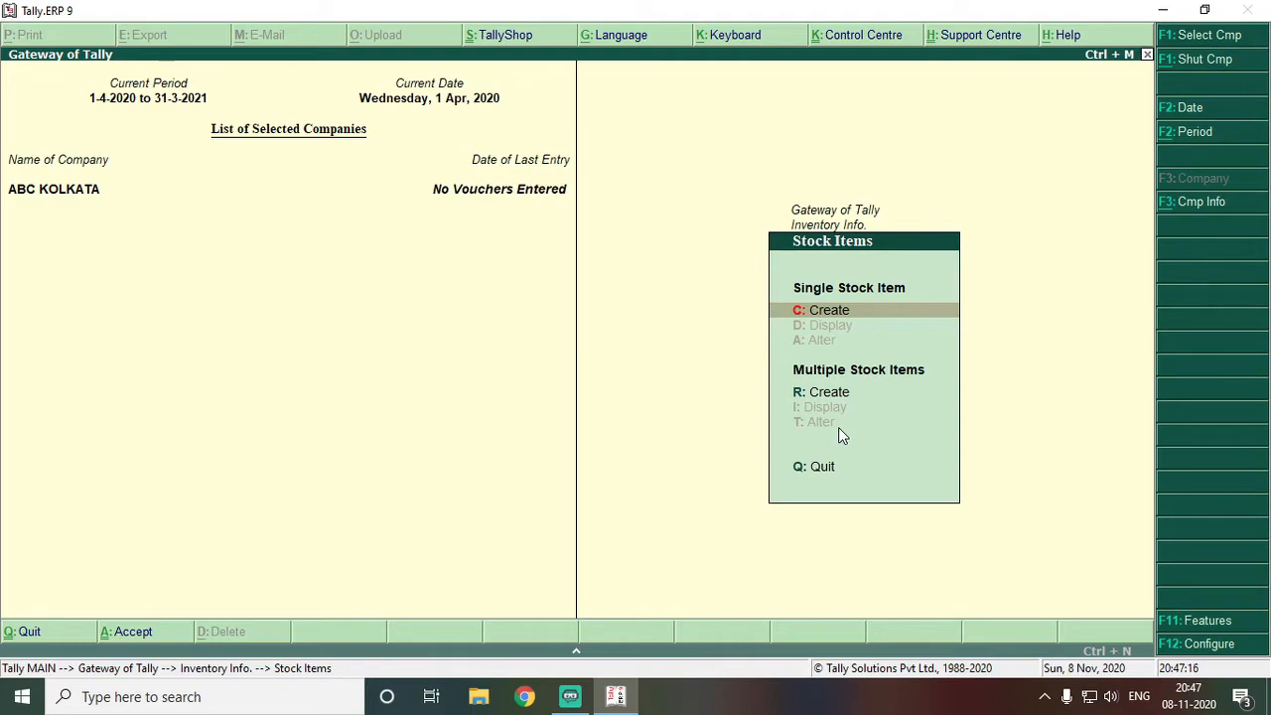
left_click(839, 435)
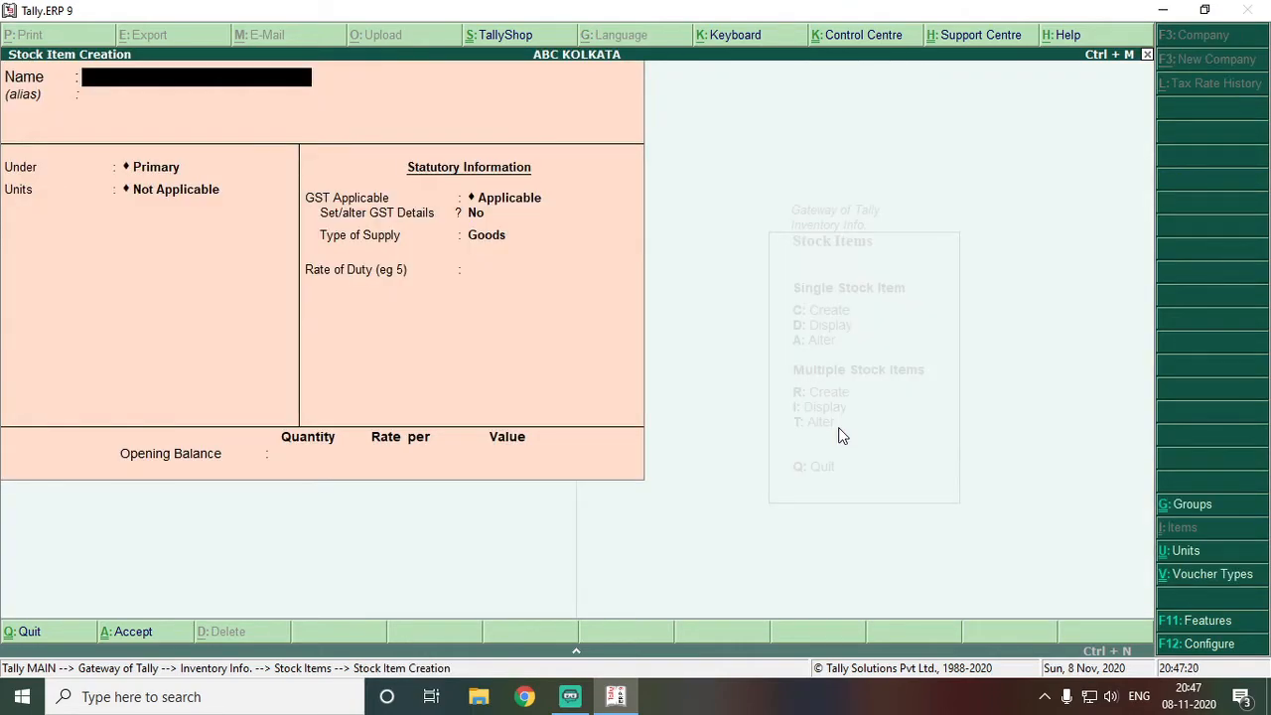
type("SAMSUNG GALAXY F41")
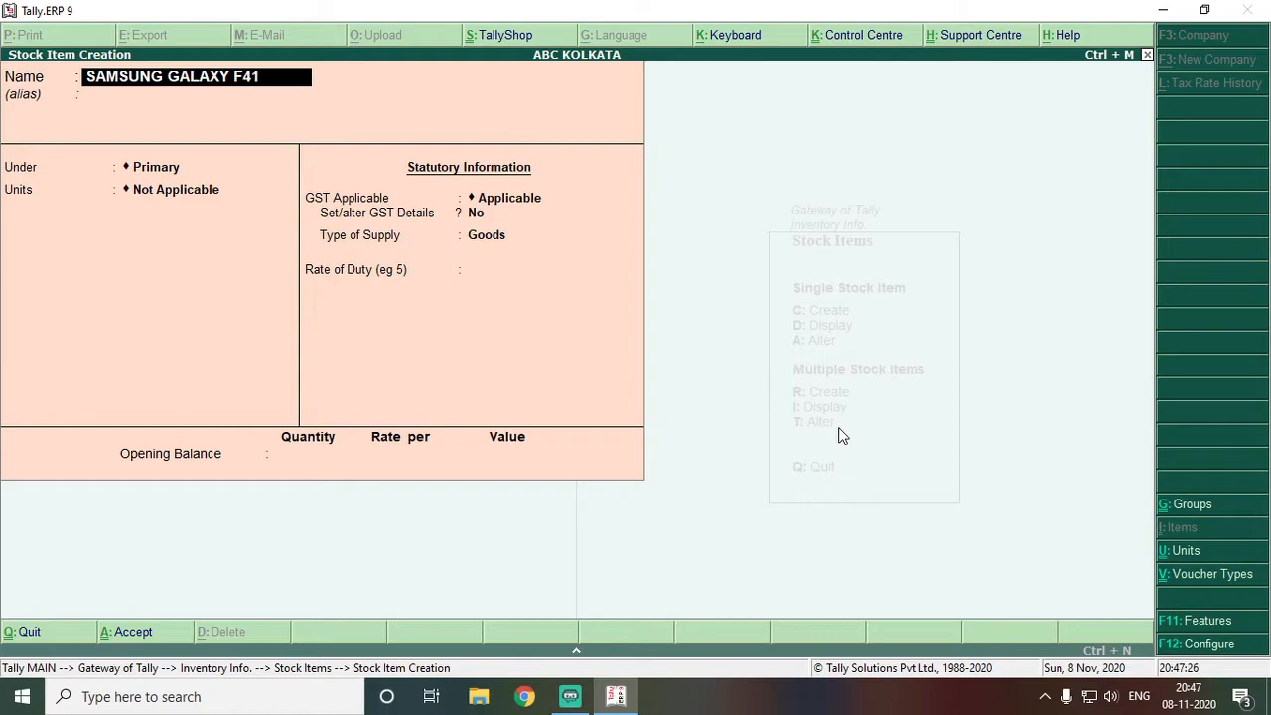
key("Return")
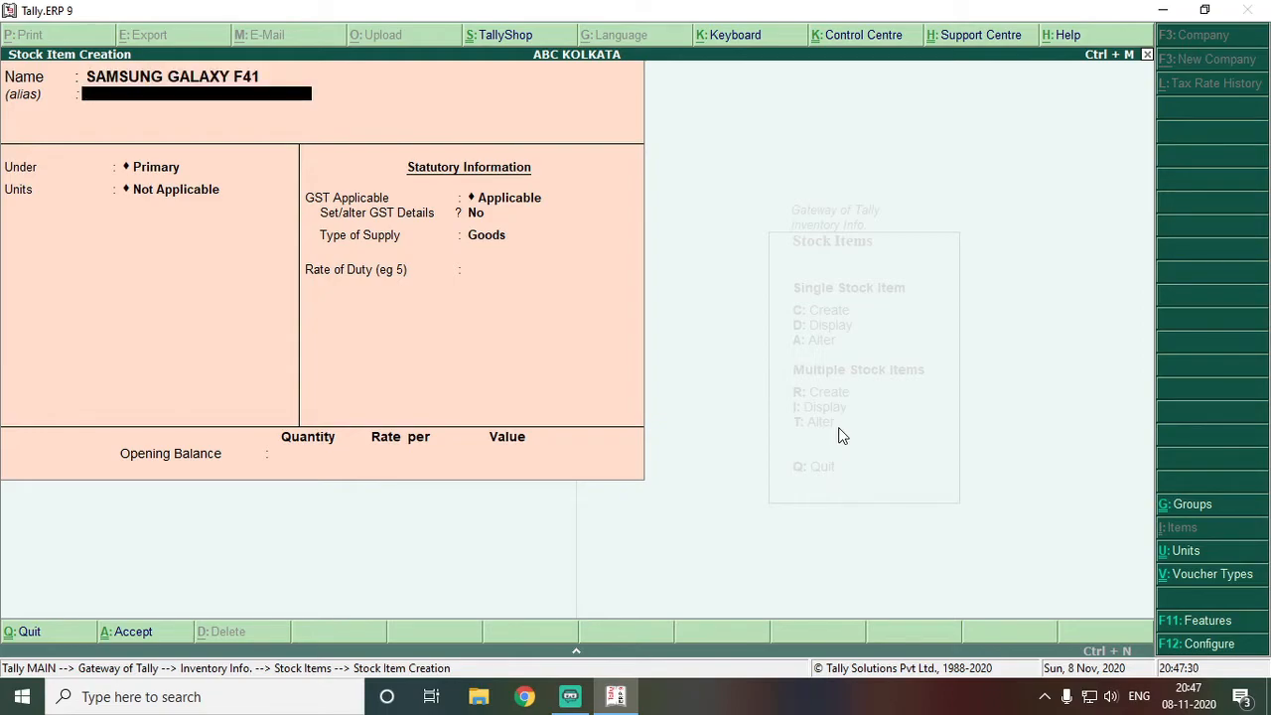
key("Return")
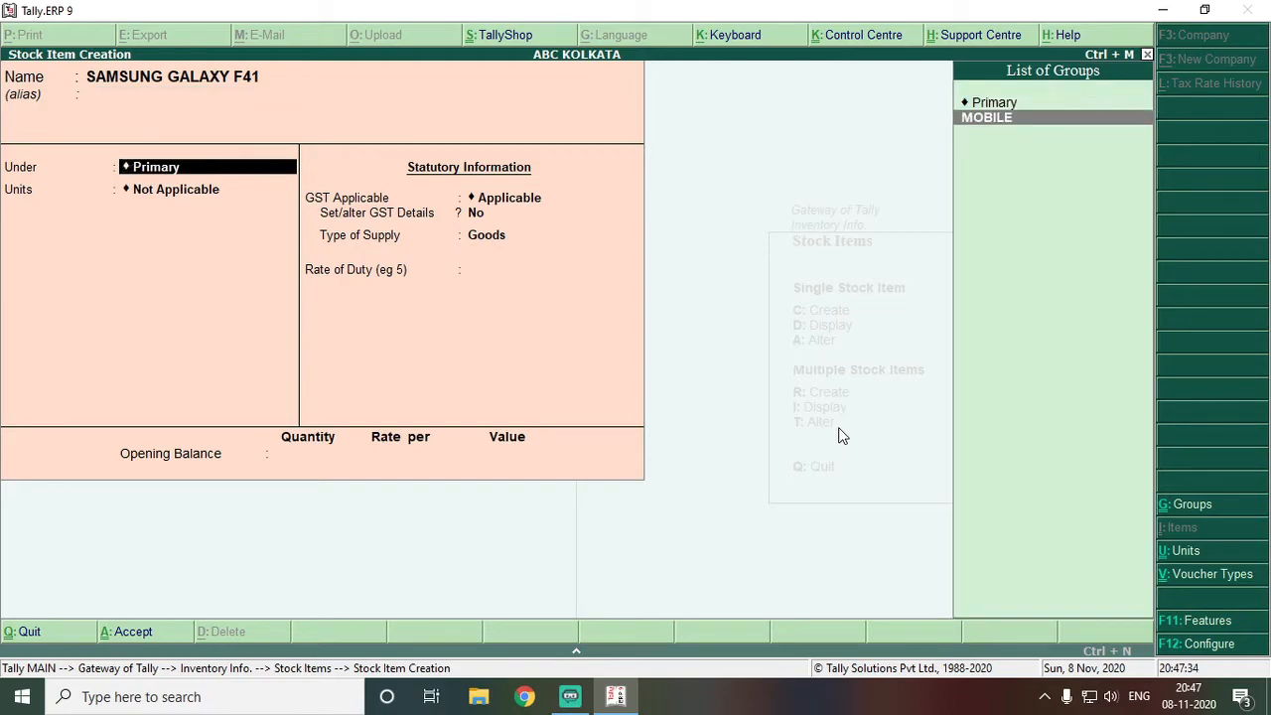
key("Return")
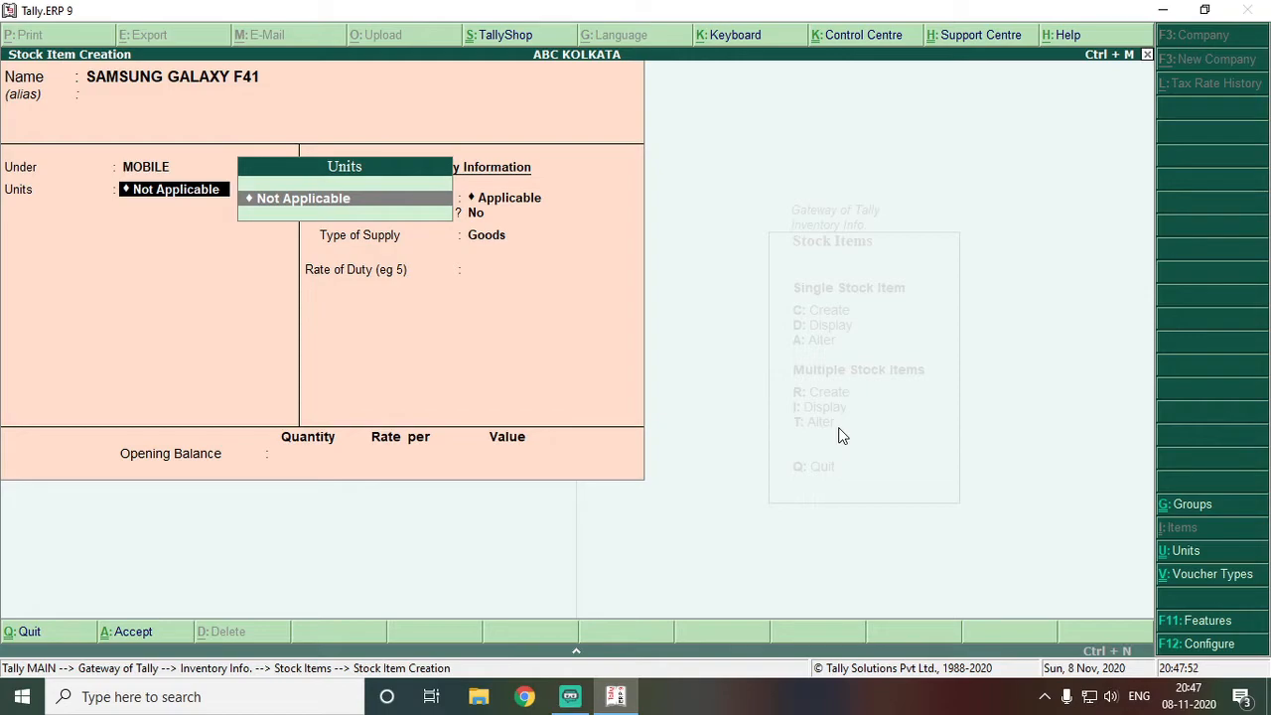
Create unit Pcs. with formal name Pieces, UQC PCS-PIECES and 0 decimal places
key("alt+c")
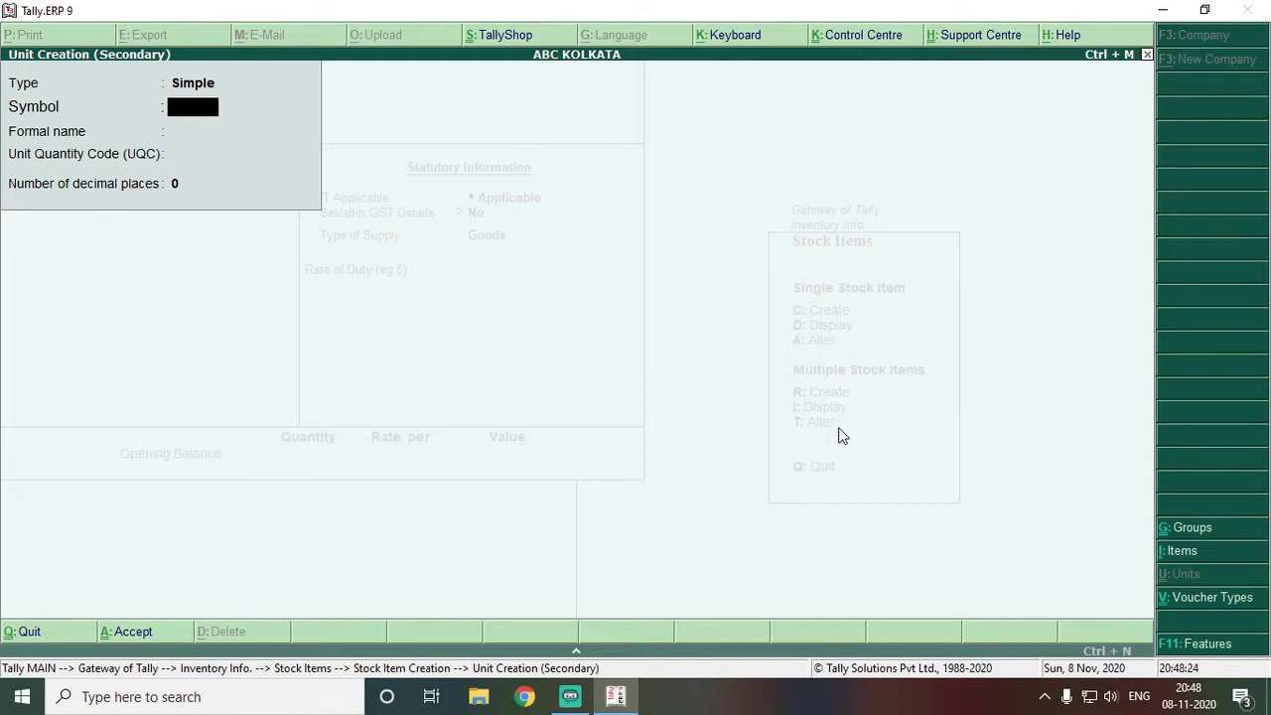
type("Pcs.")
key("Return")
type("Pieces")
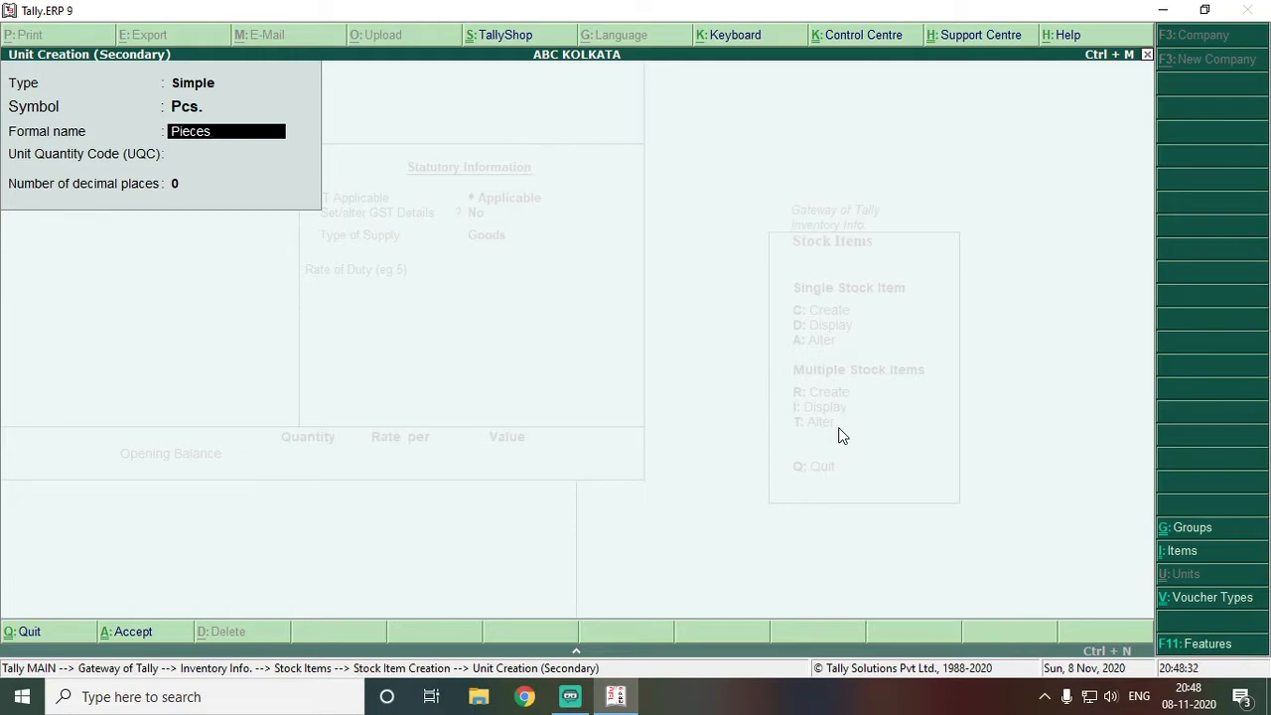
key("Return")
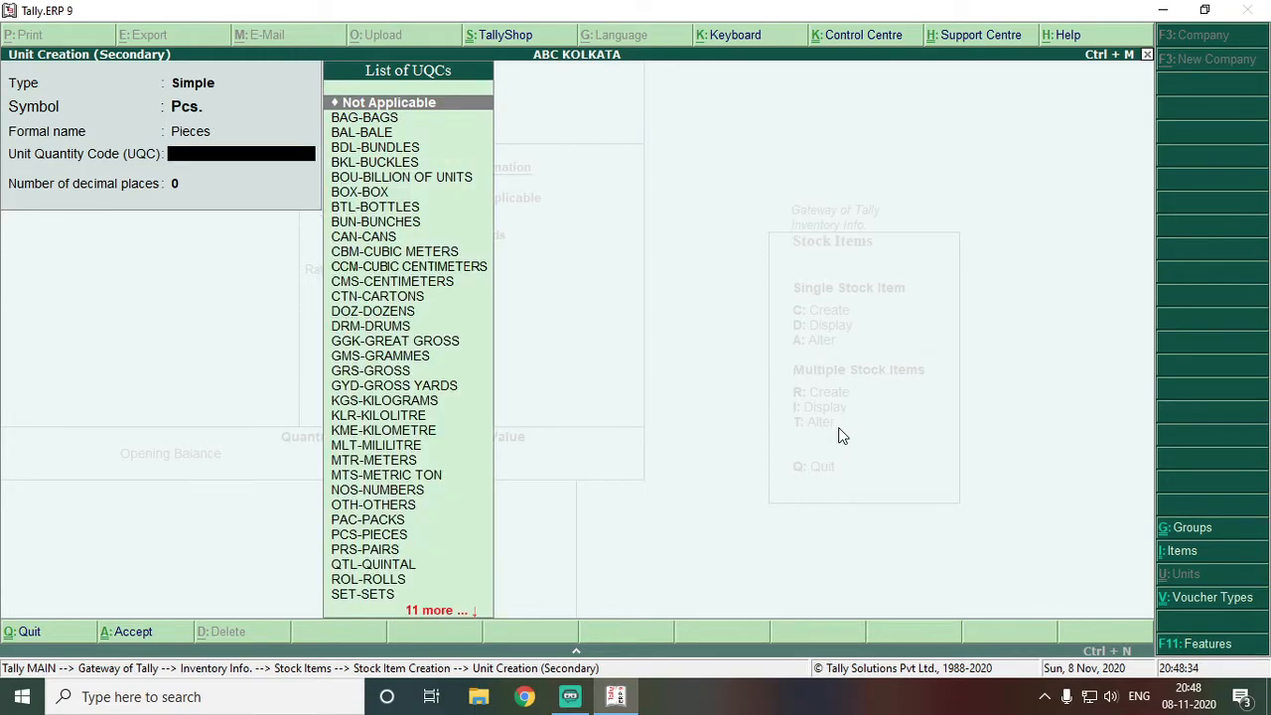
type("pi")
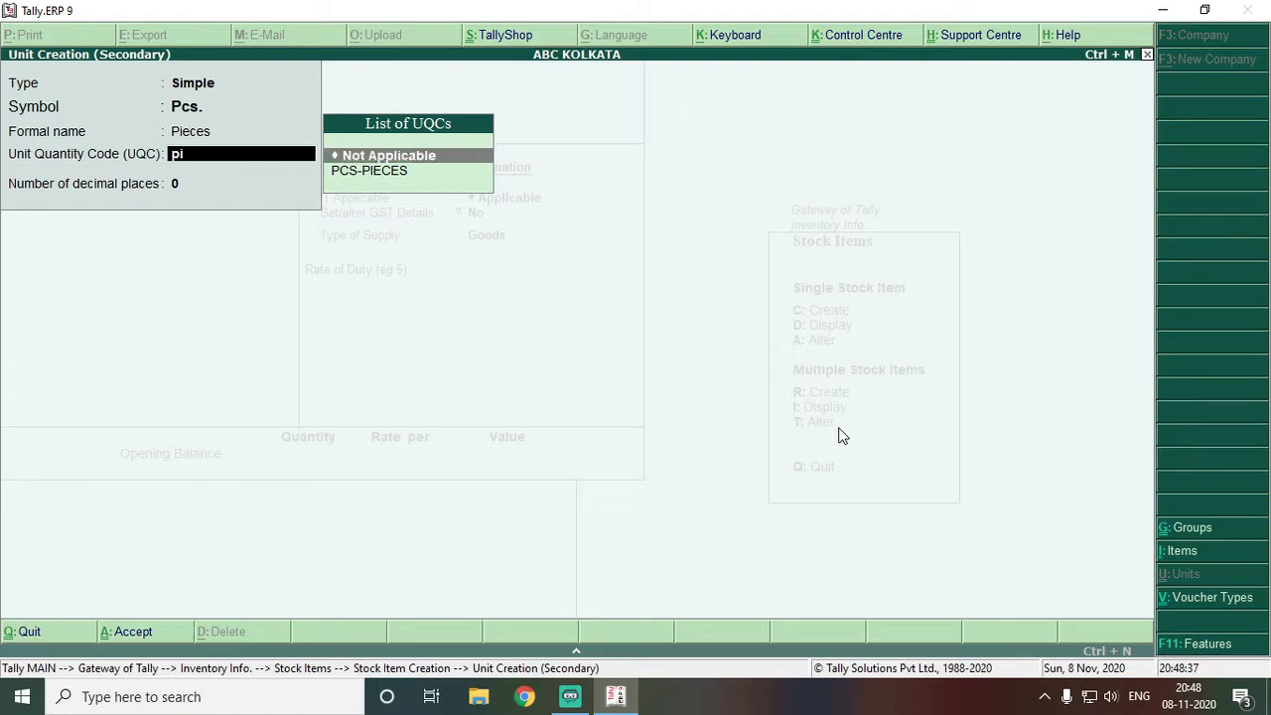
key("Down")
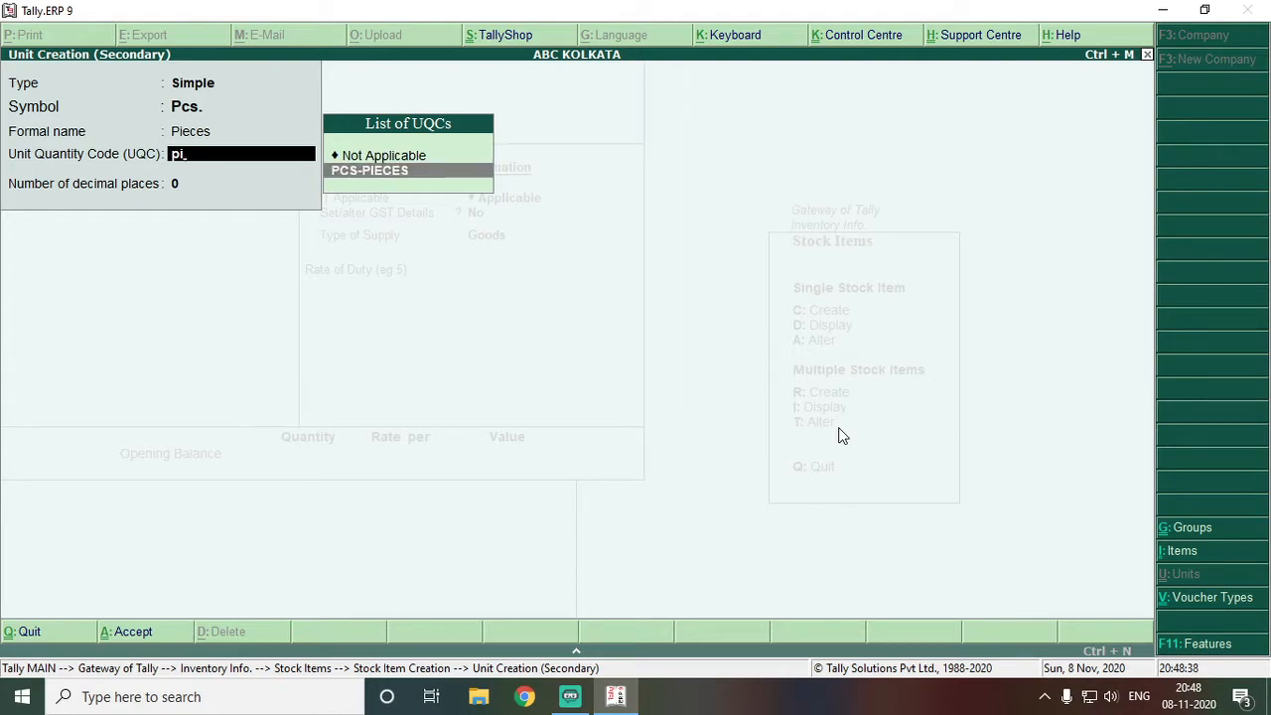
key("Return")
key("BackSpace")
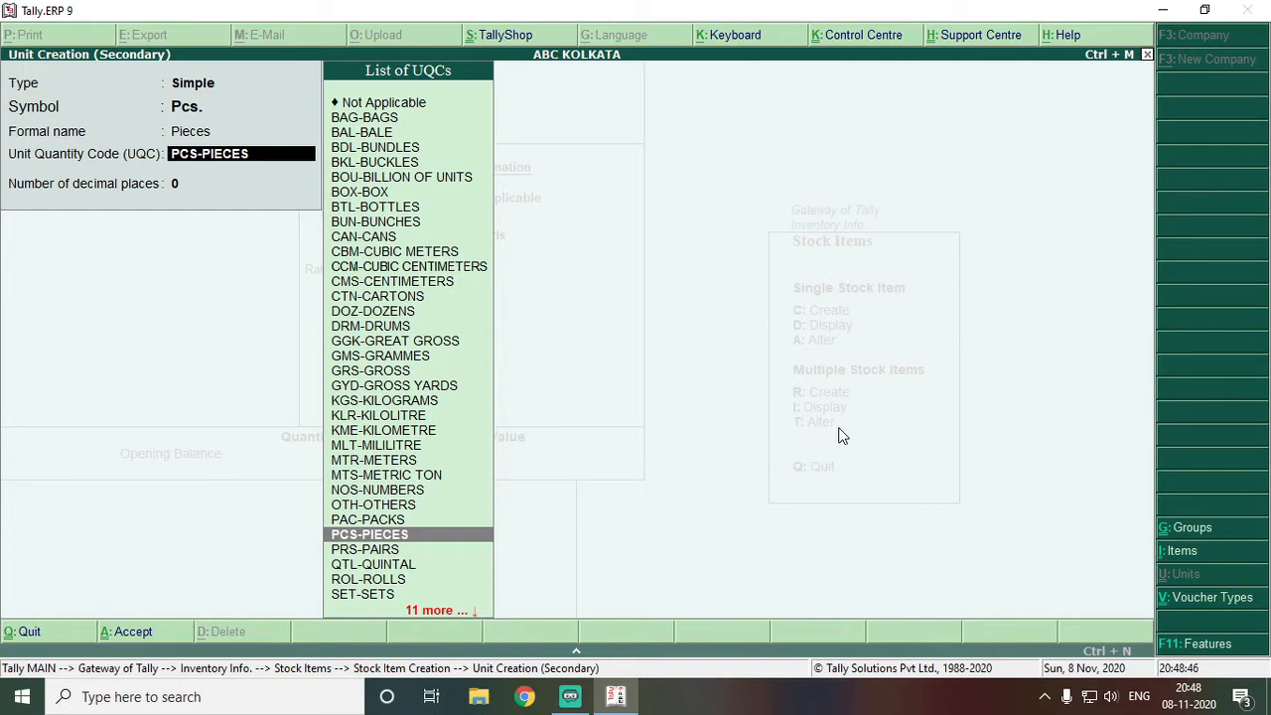
key("Return")
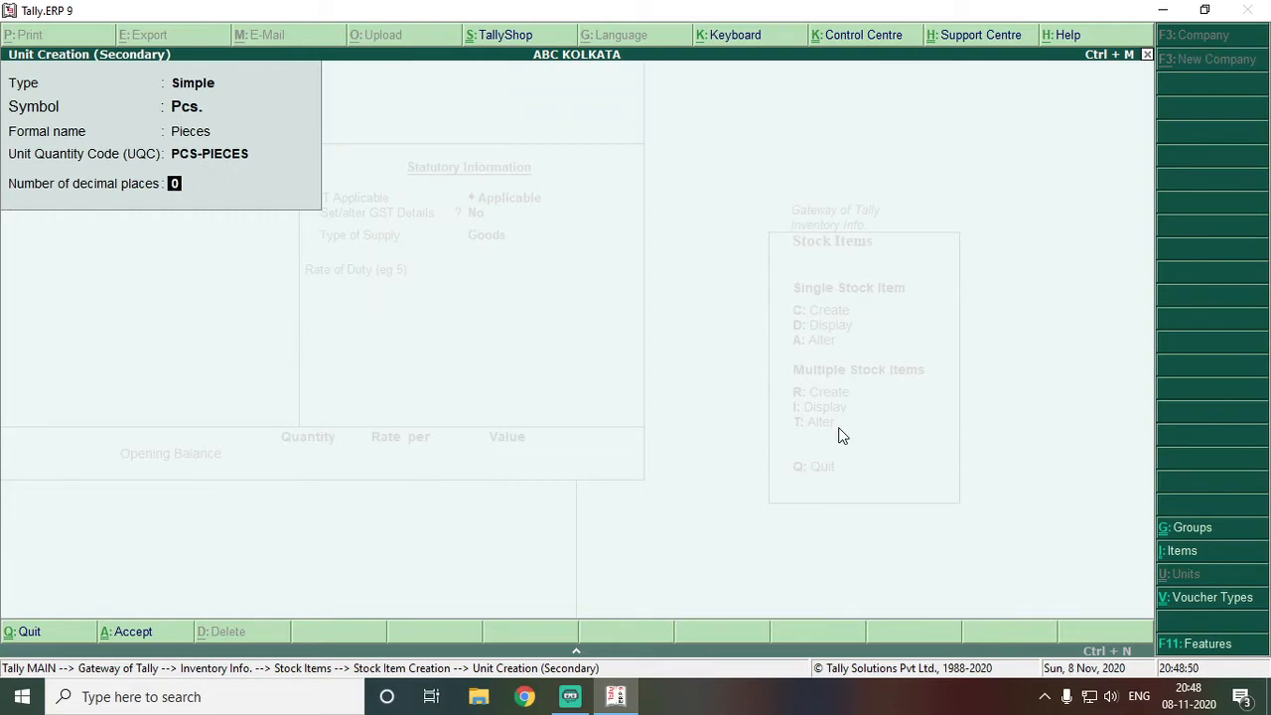
key("Return")
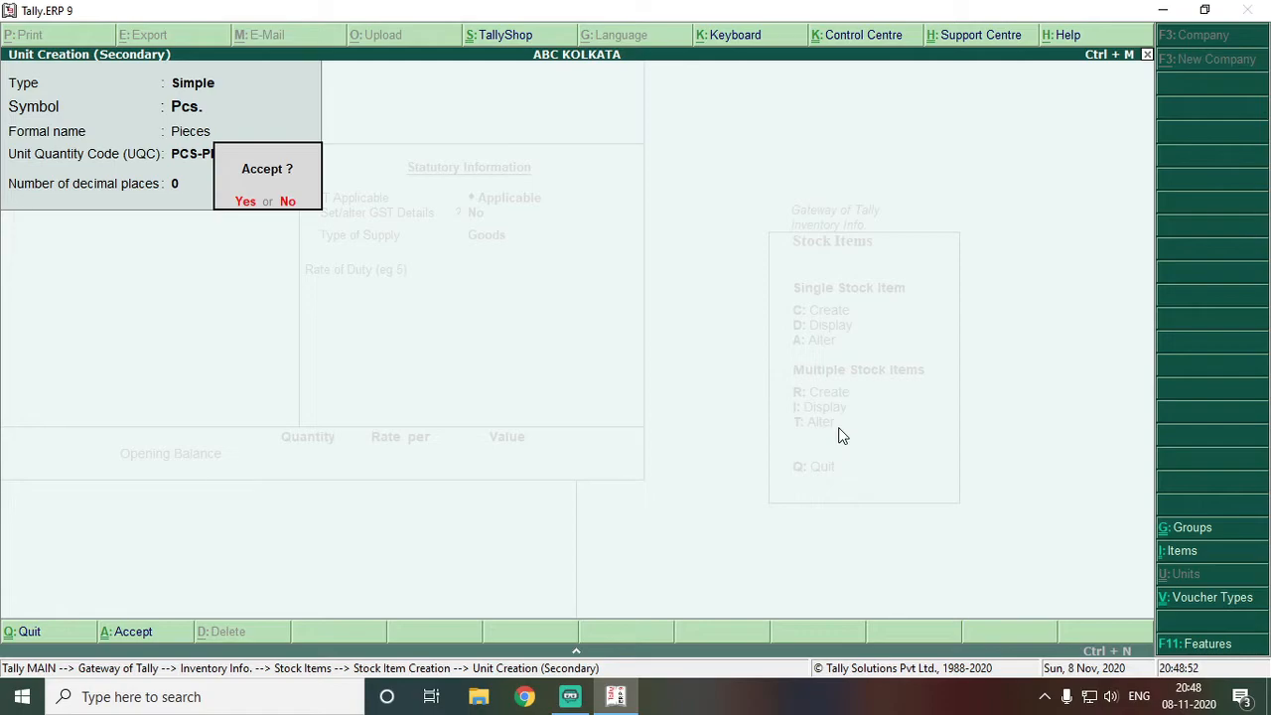
key("Return")
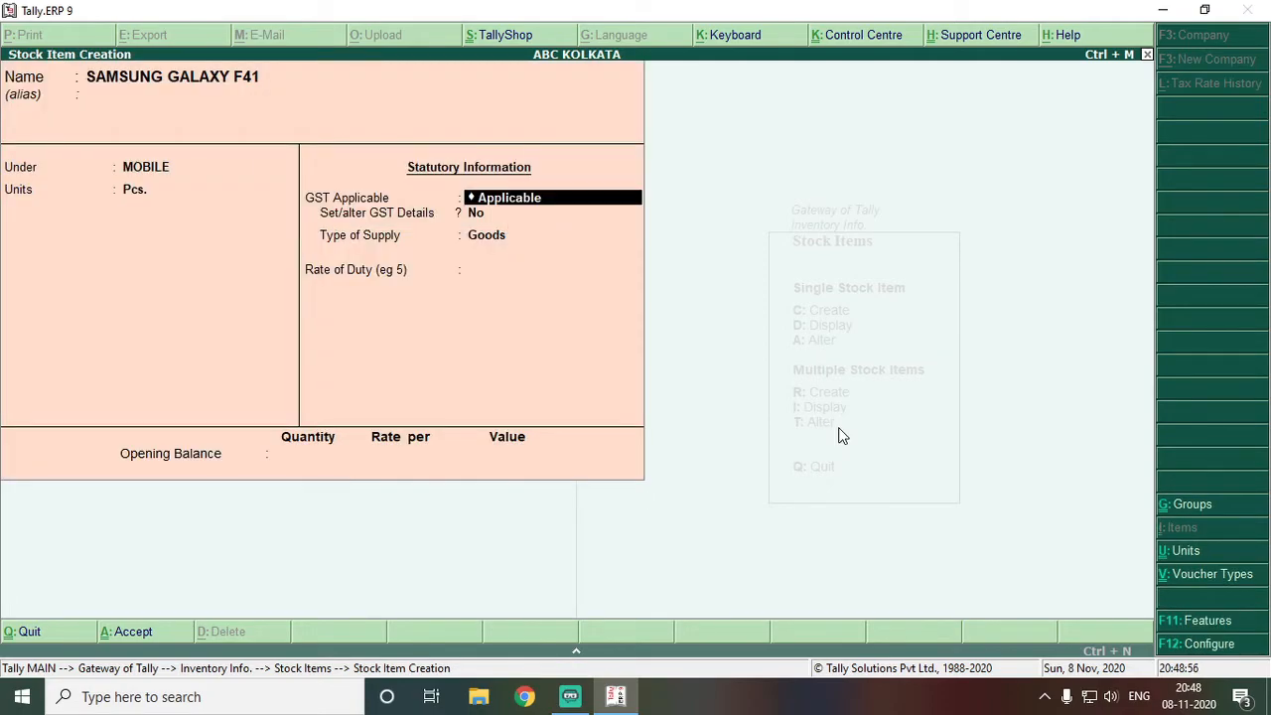
Enable GST details for SAMSUNG GALAXY F41 with On Value calculation and Taxable taxability
key("Return")
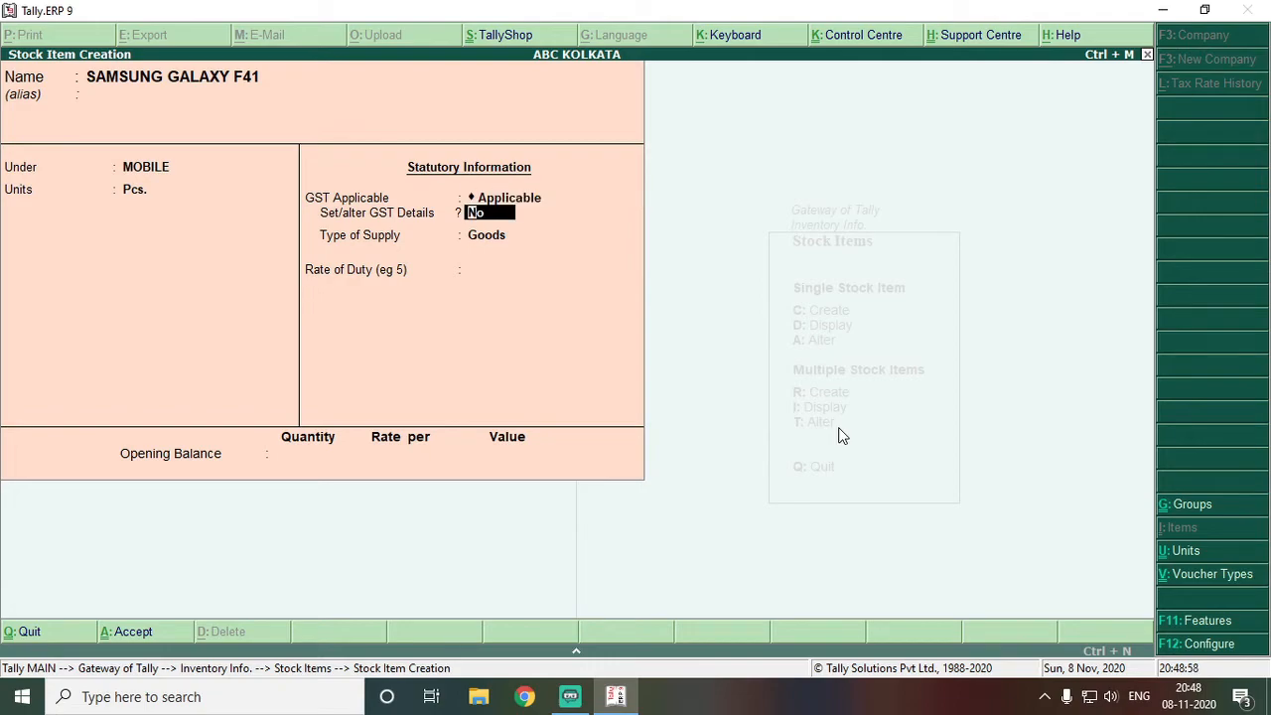
type("y")
key("Return")
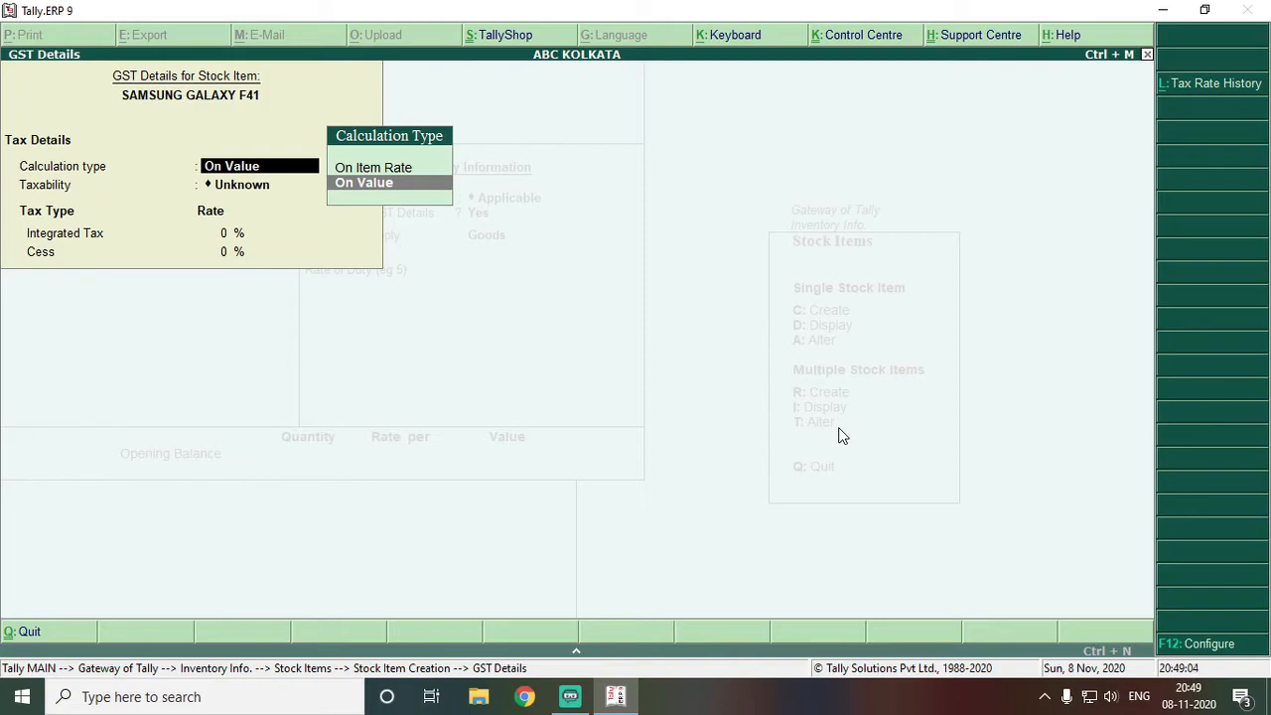
key("Return")
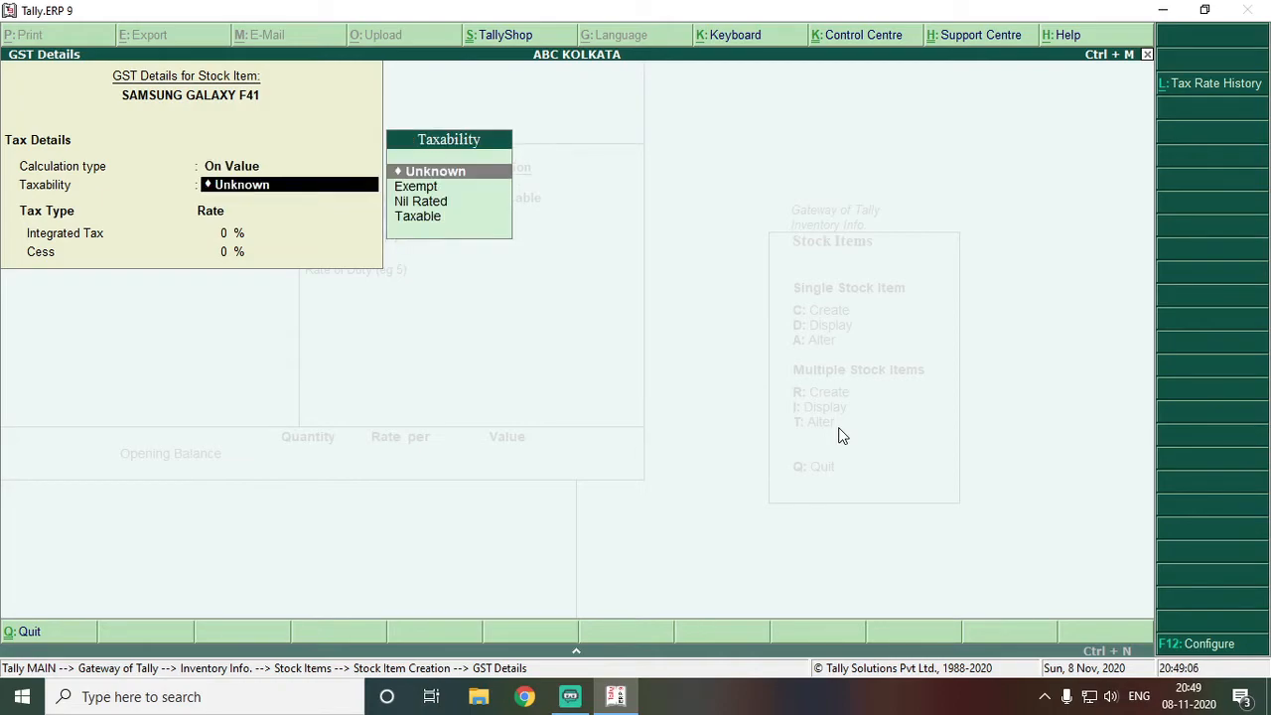
key("Down")
key("Down")
key("Down")
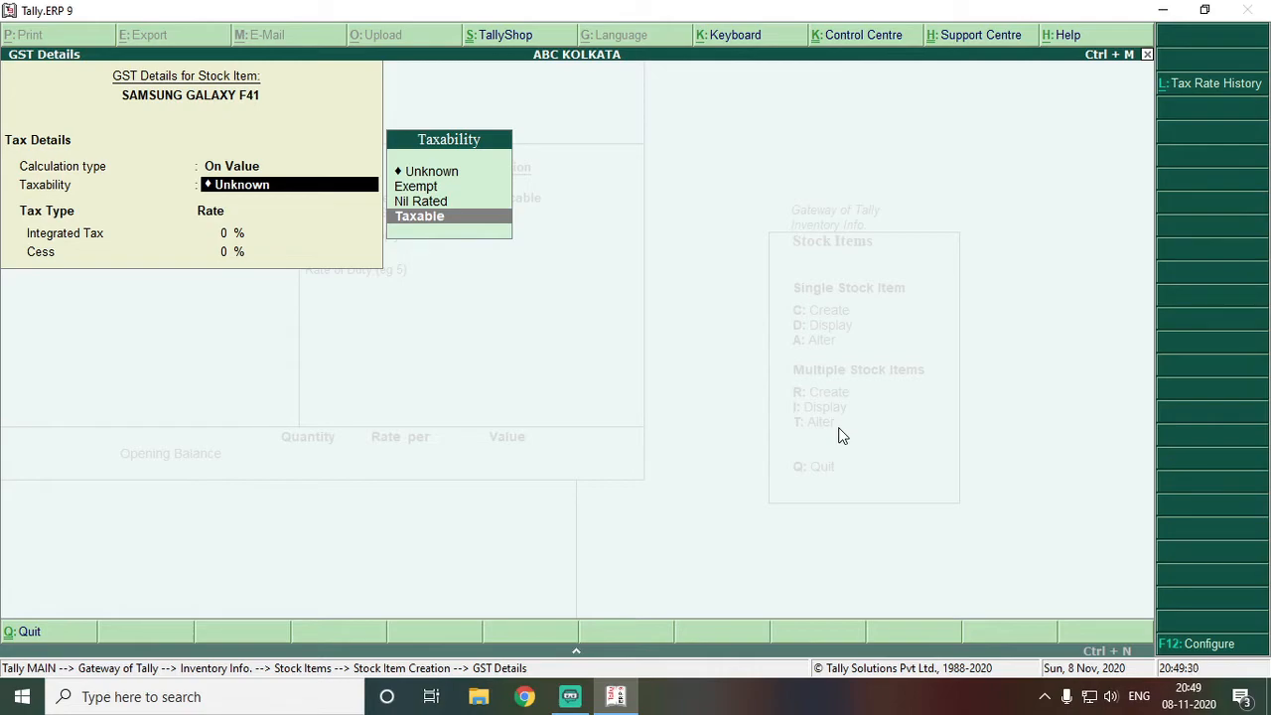
key("Return")
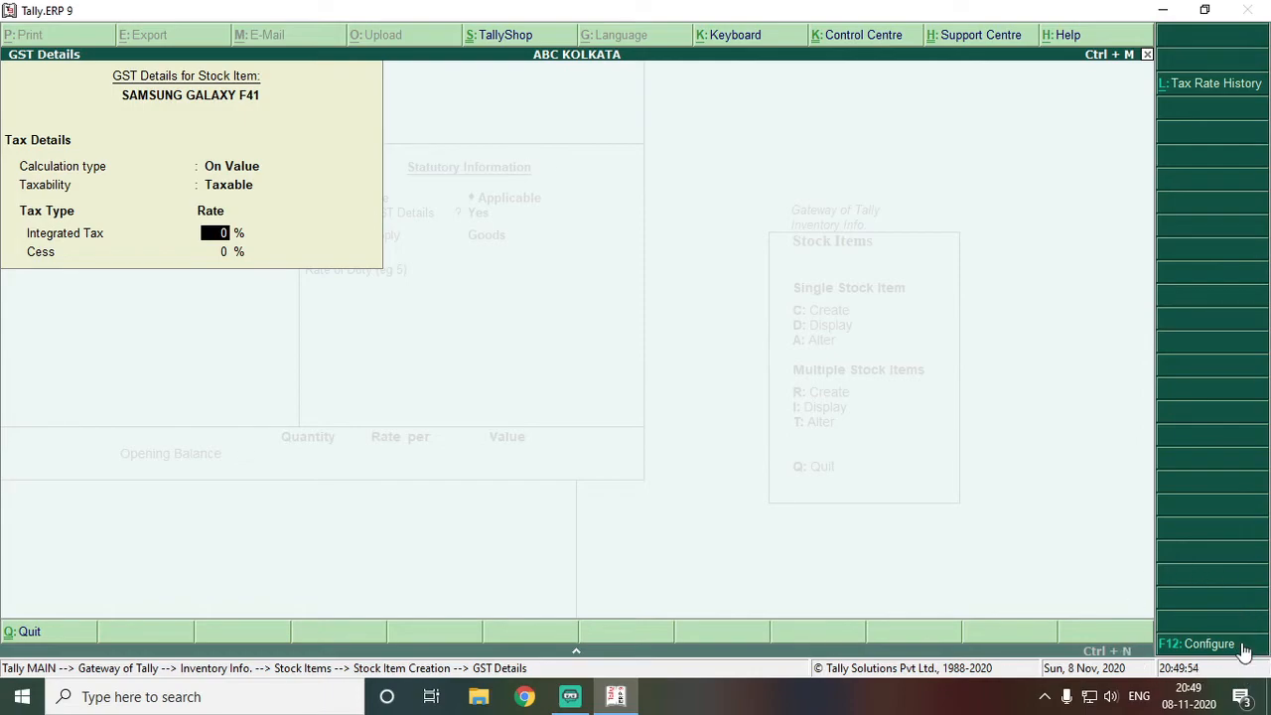
left_click(1244, 647)
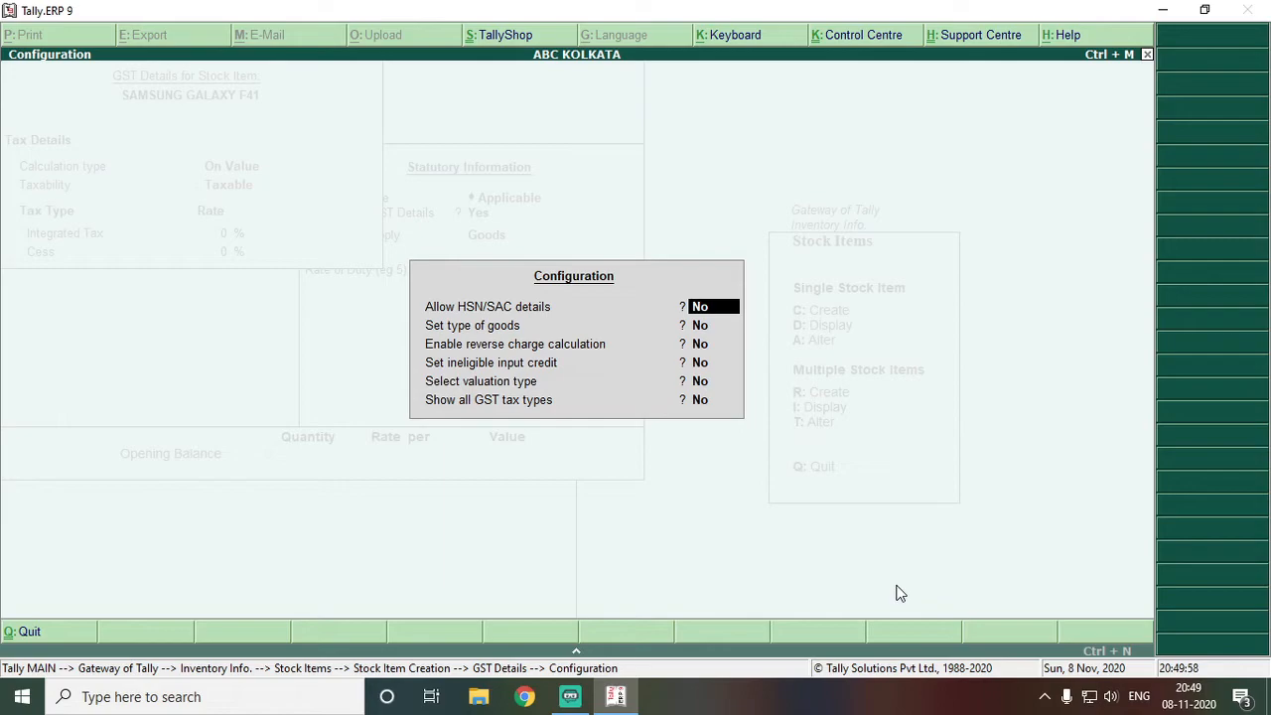
Allow HSN/SAC details, keep type of goods and reverse charge at No, and accept
type("y")
key("Return")
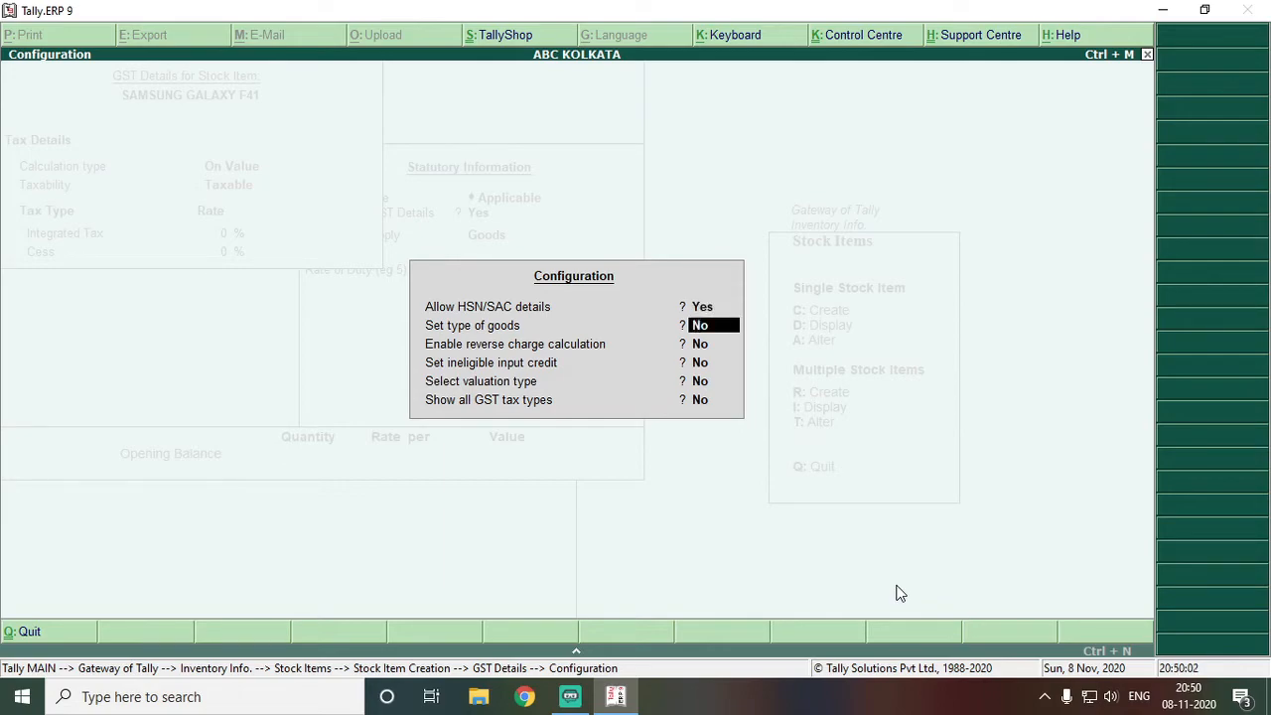
key("Return")
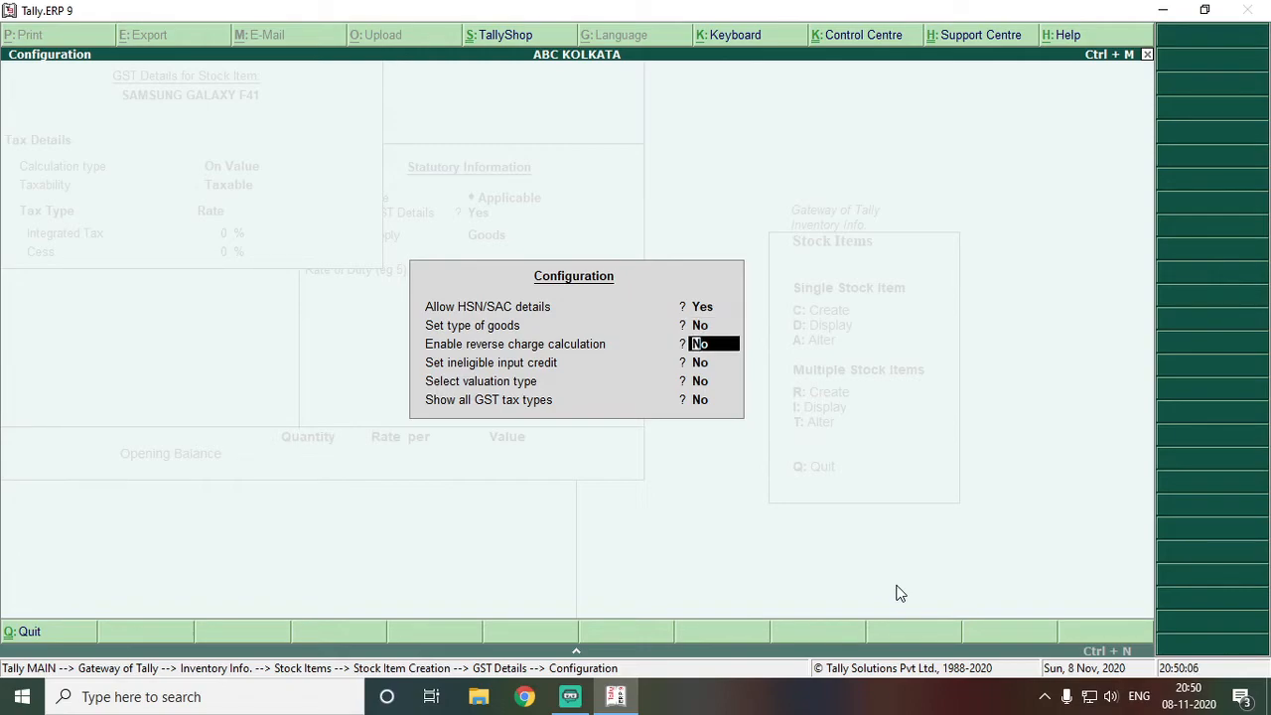
key("Return")
key("Return")
key("Return")
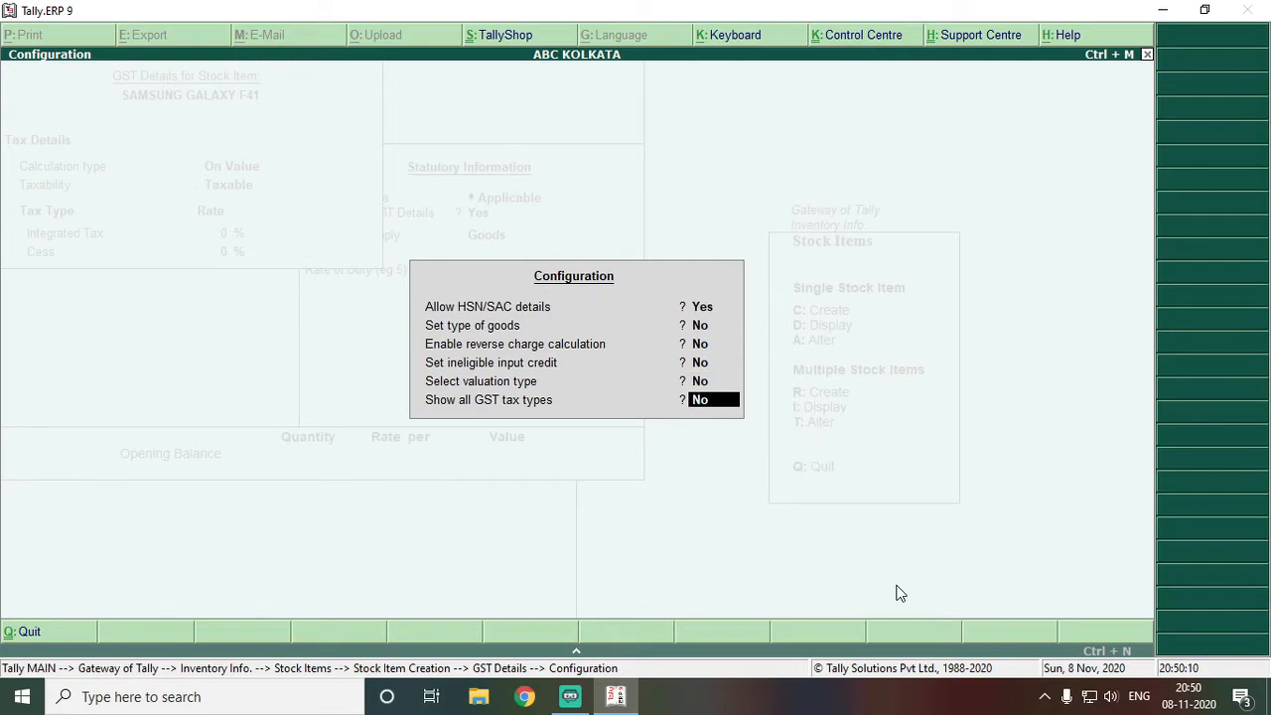
key("Return")
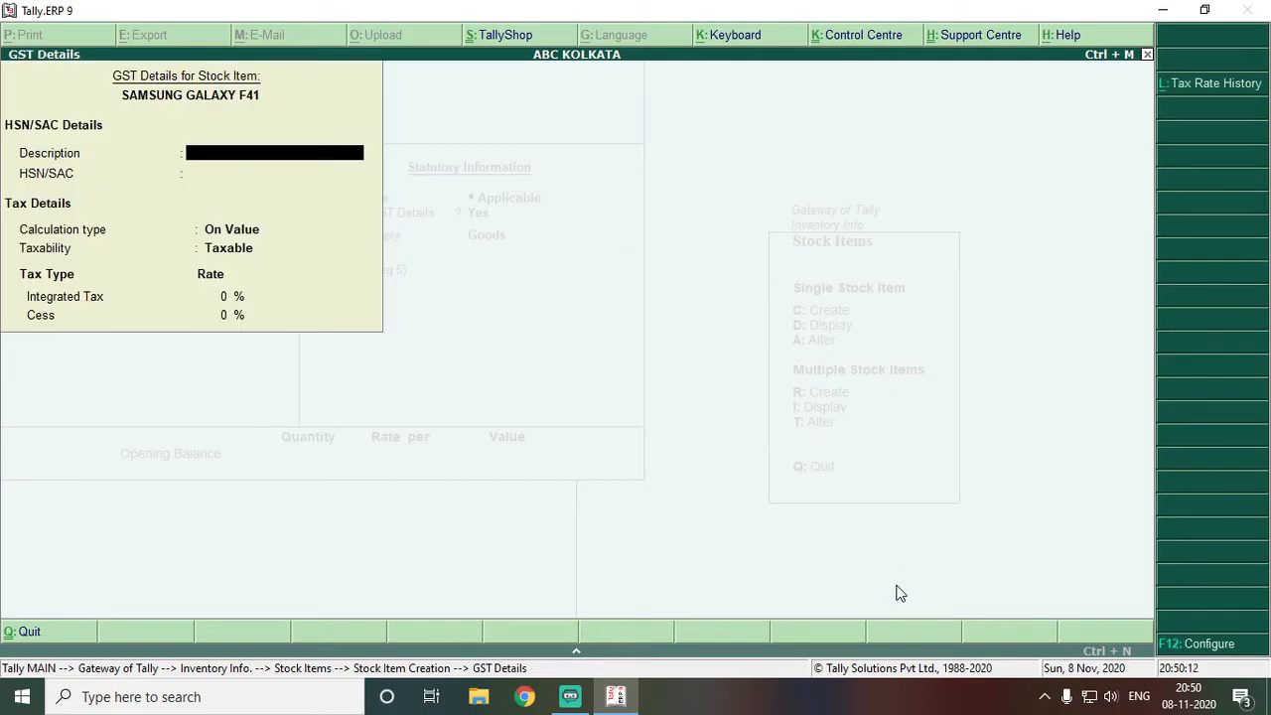
Enter HSN/SAC 85, 18% integrated tax and Goods as the type of supply
key("Return")
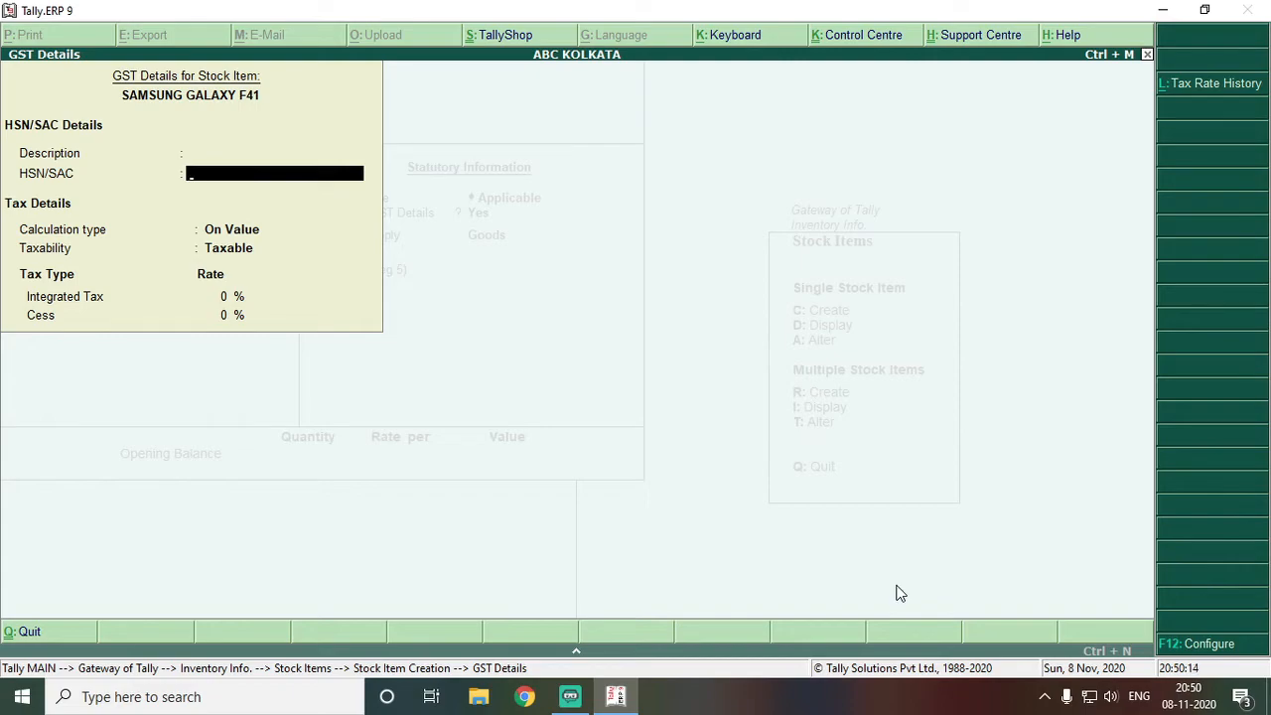
key("Return")
key("BackSpace")
type("85")
key("Return")
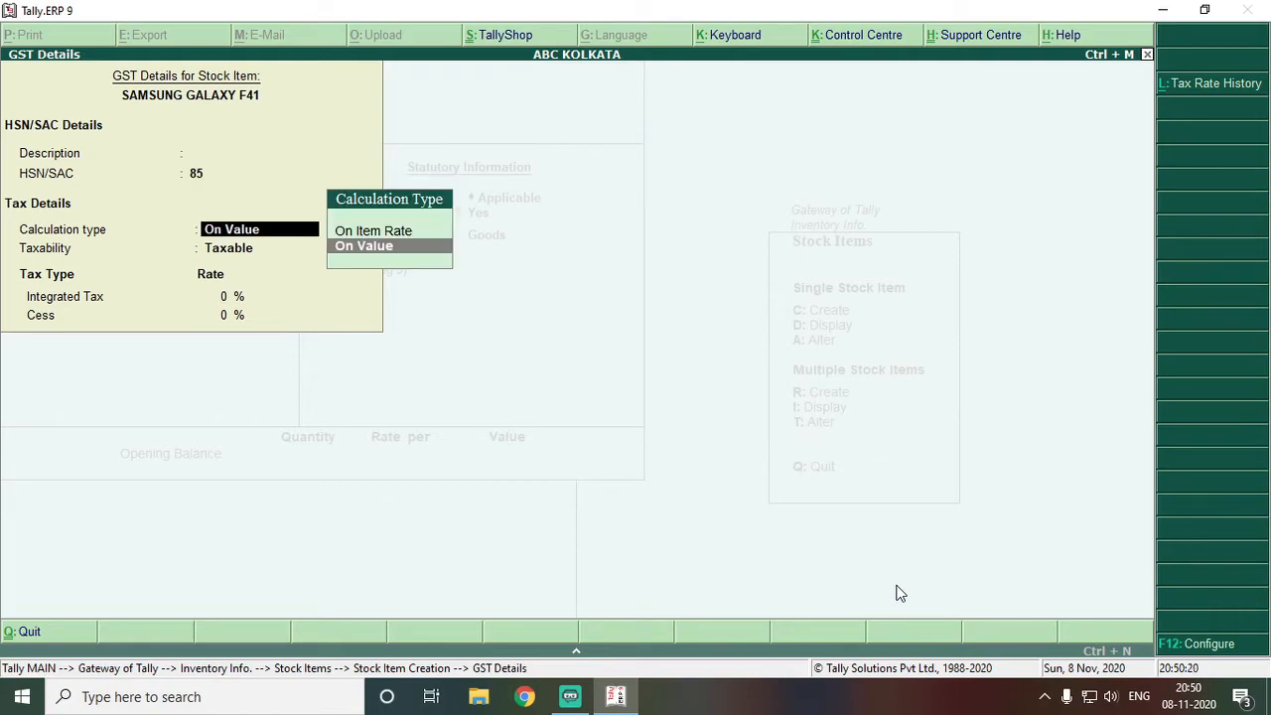
key("Return")
key("Return")
type("18")
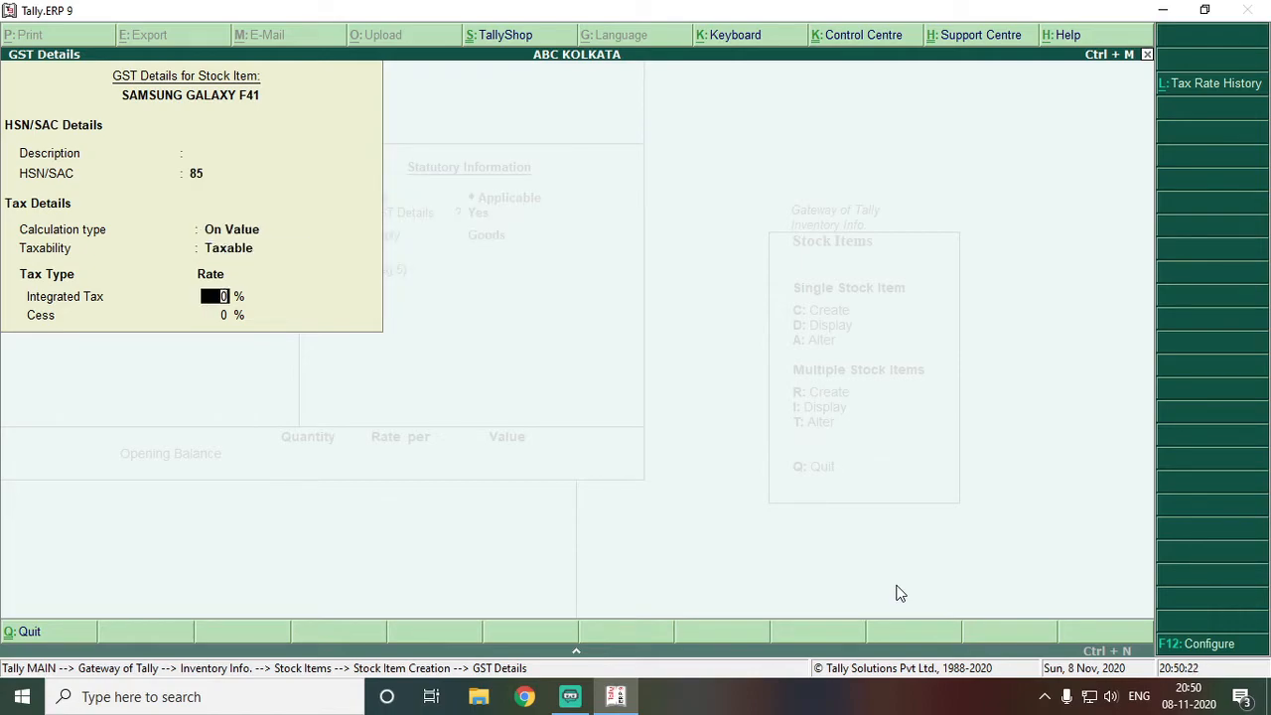
key("Return")
key("Return")
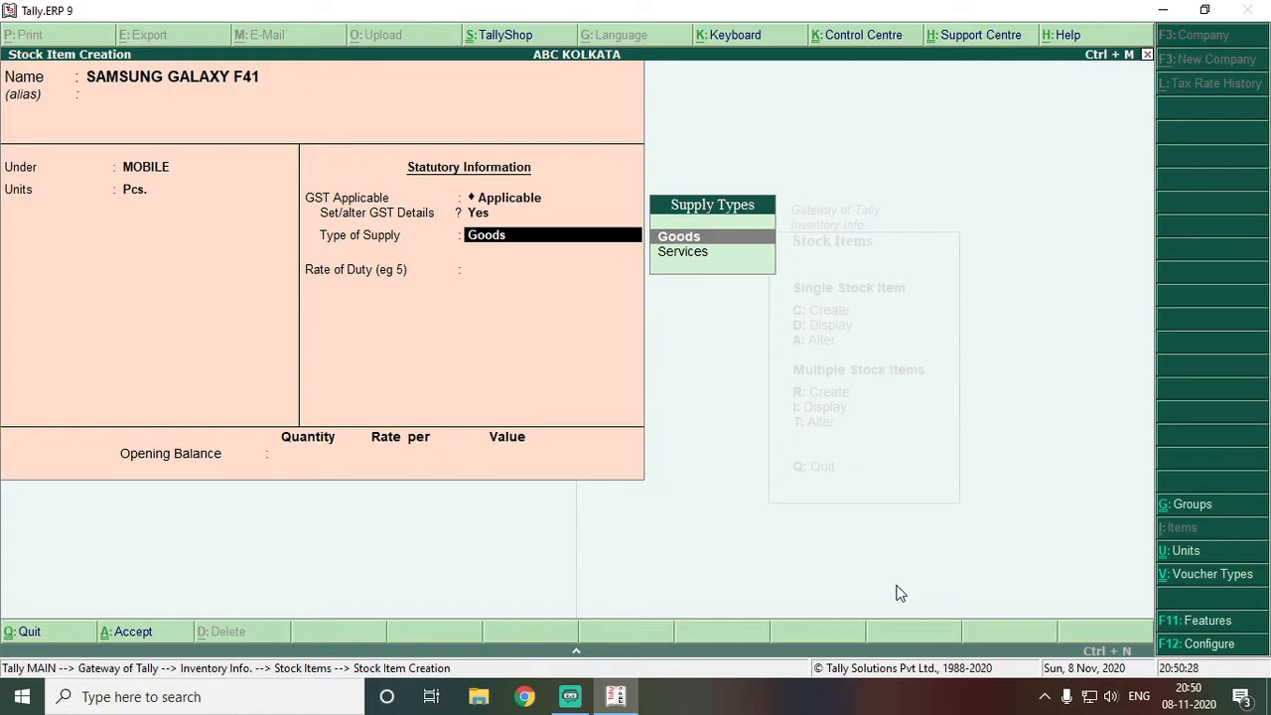
key("Return")
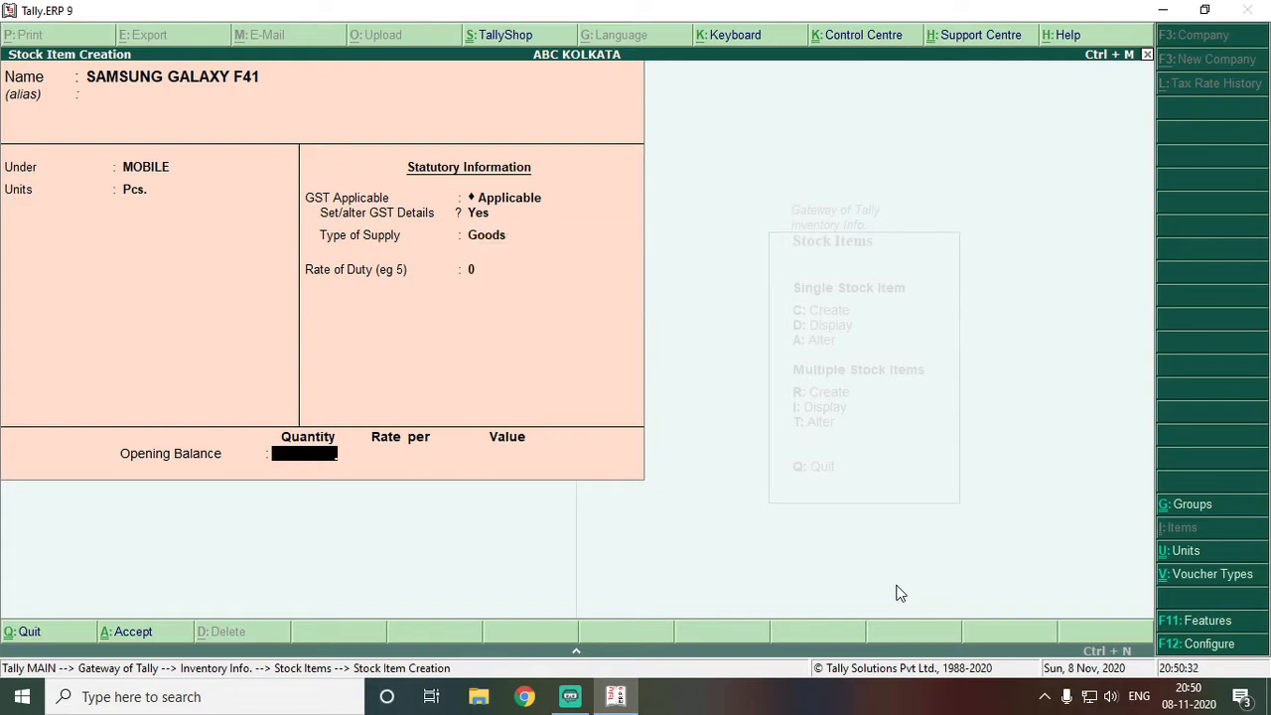
Save the SAMSUNG GALAXY F41 item and return to the Inventory Info. menu
key("Return")
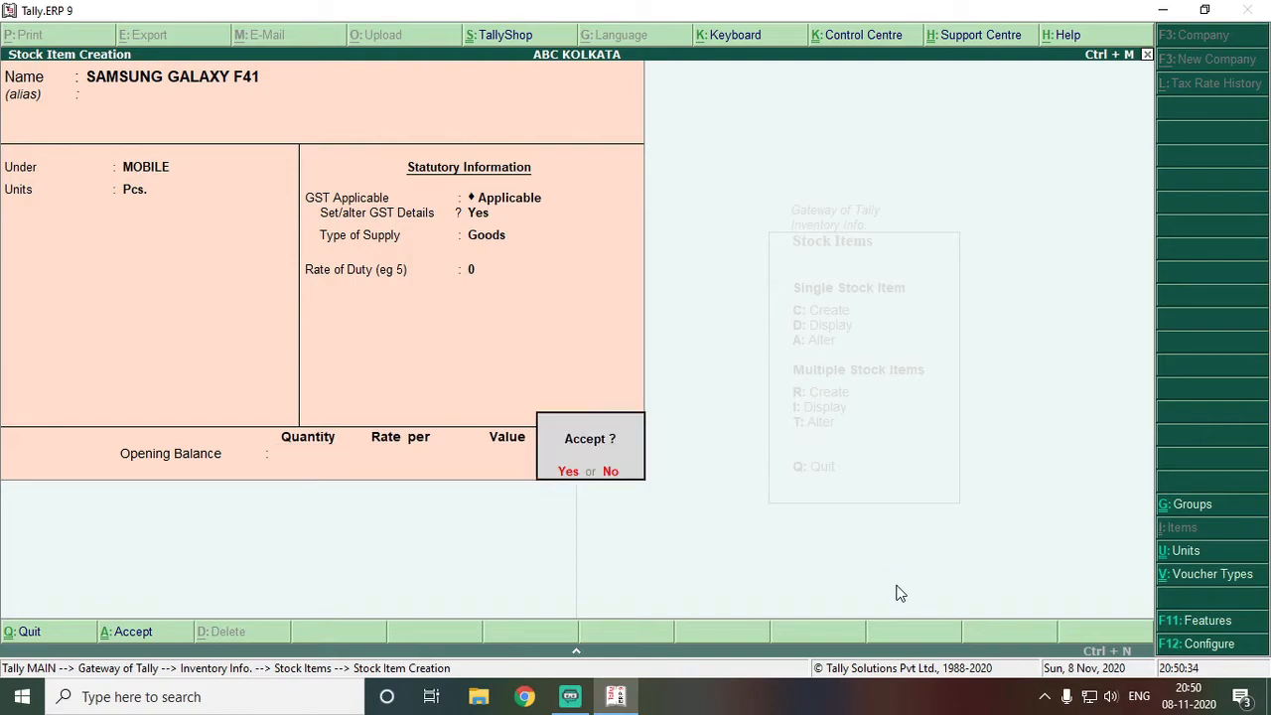
key("Return")
key("Escape")
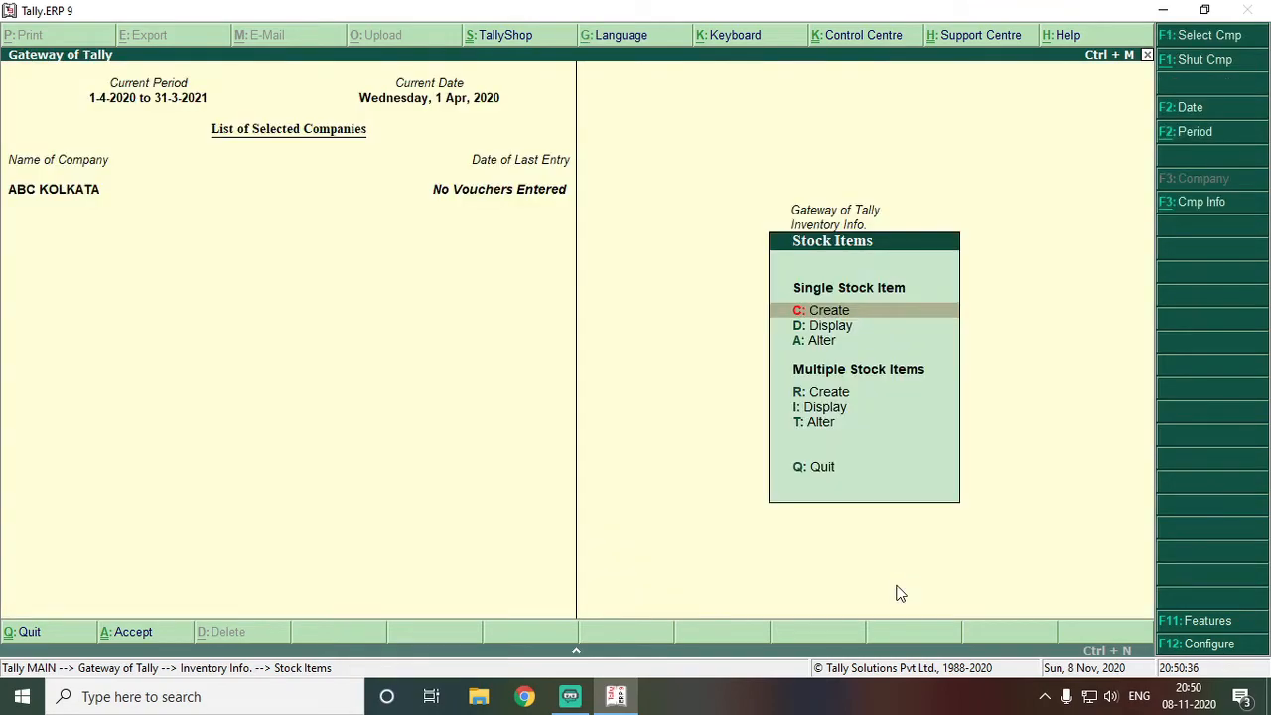
key("Escape")
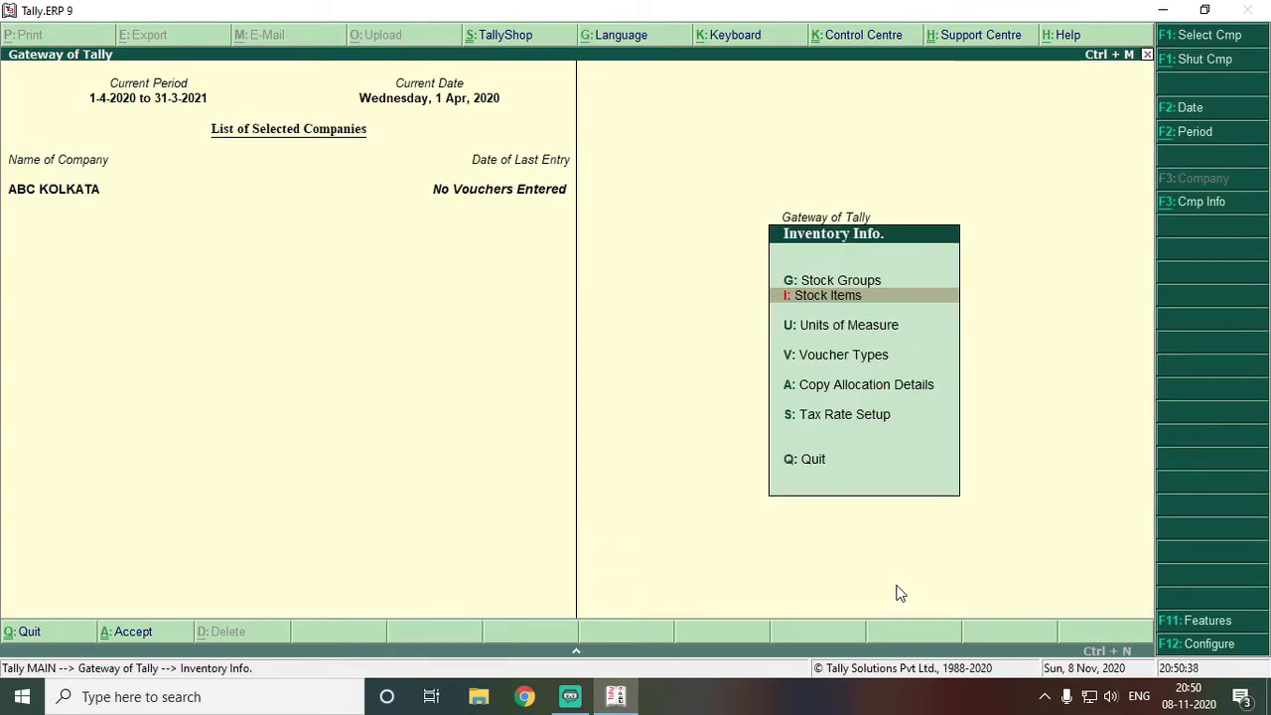
Display the list of existing units of measure, then close it
key("Down")
key("Return")
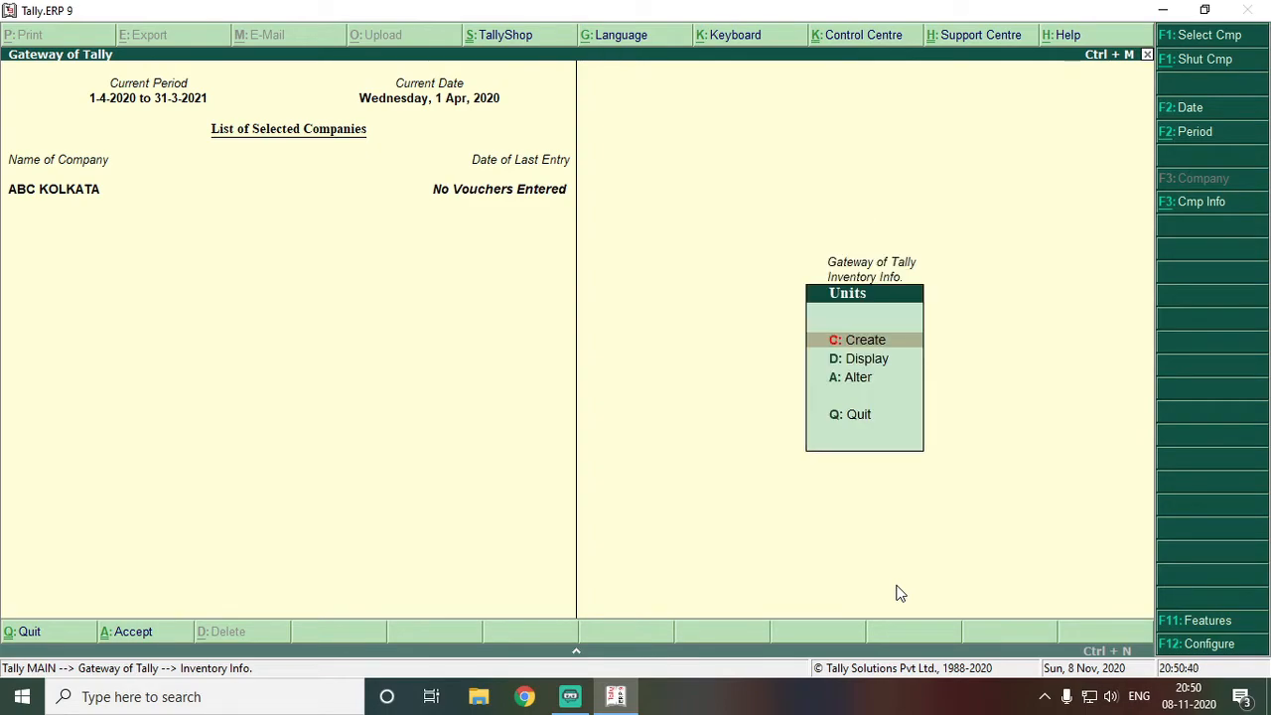
key("Down")
key("Return")
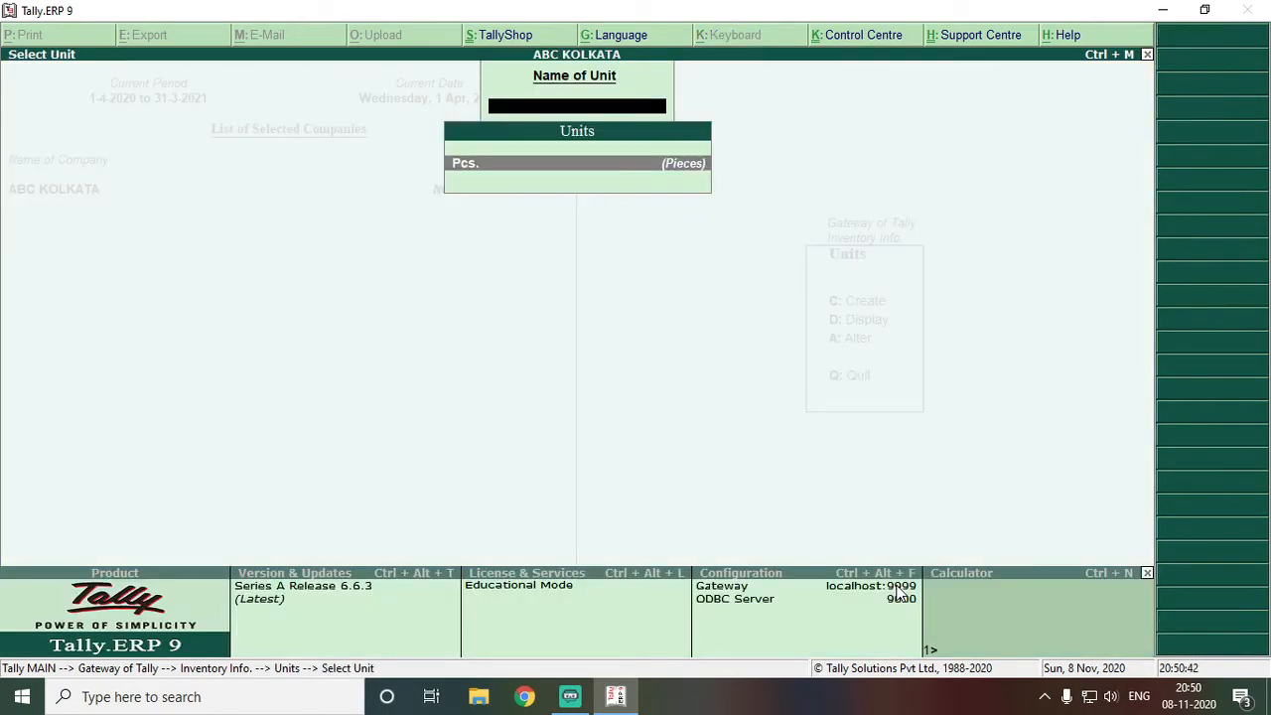
key("Escape")
key("Escape")
key("Down")
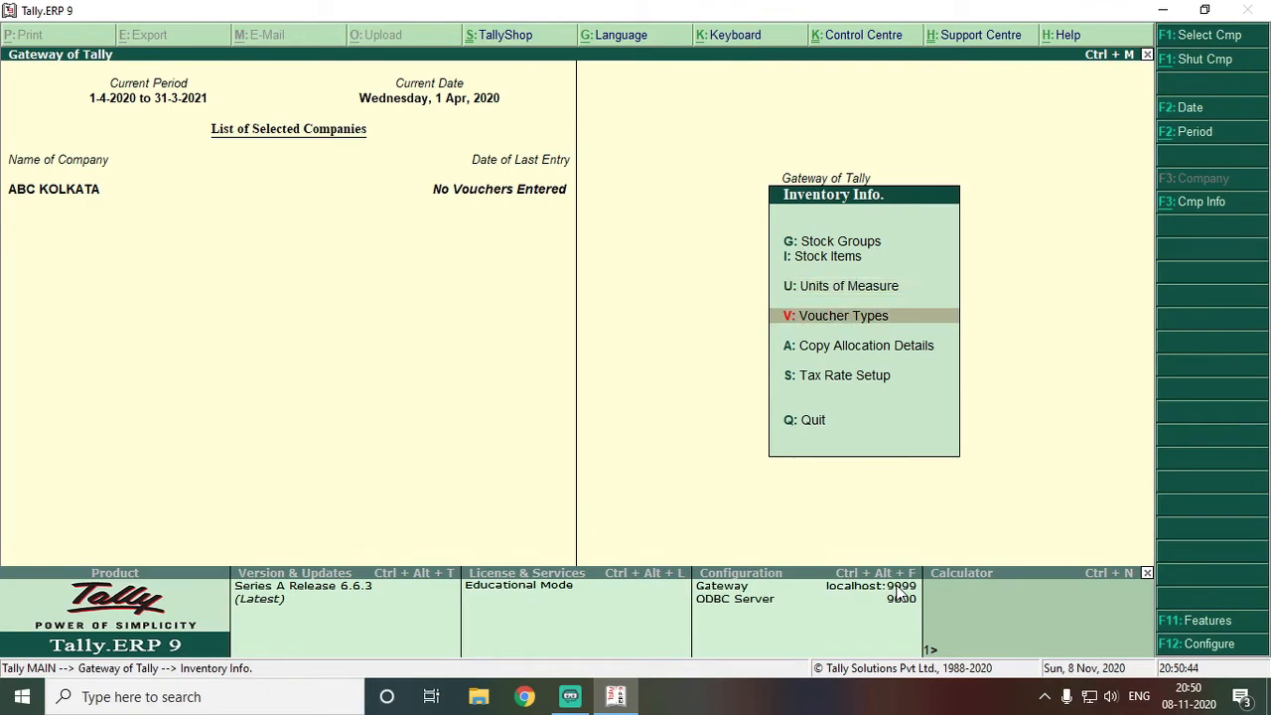
Browse the voucher types list down to Delivery Note, then back out to the menu
key("Return")
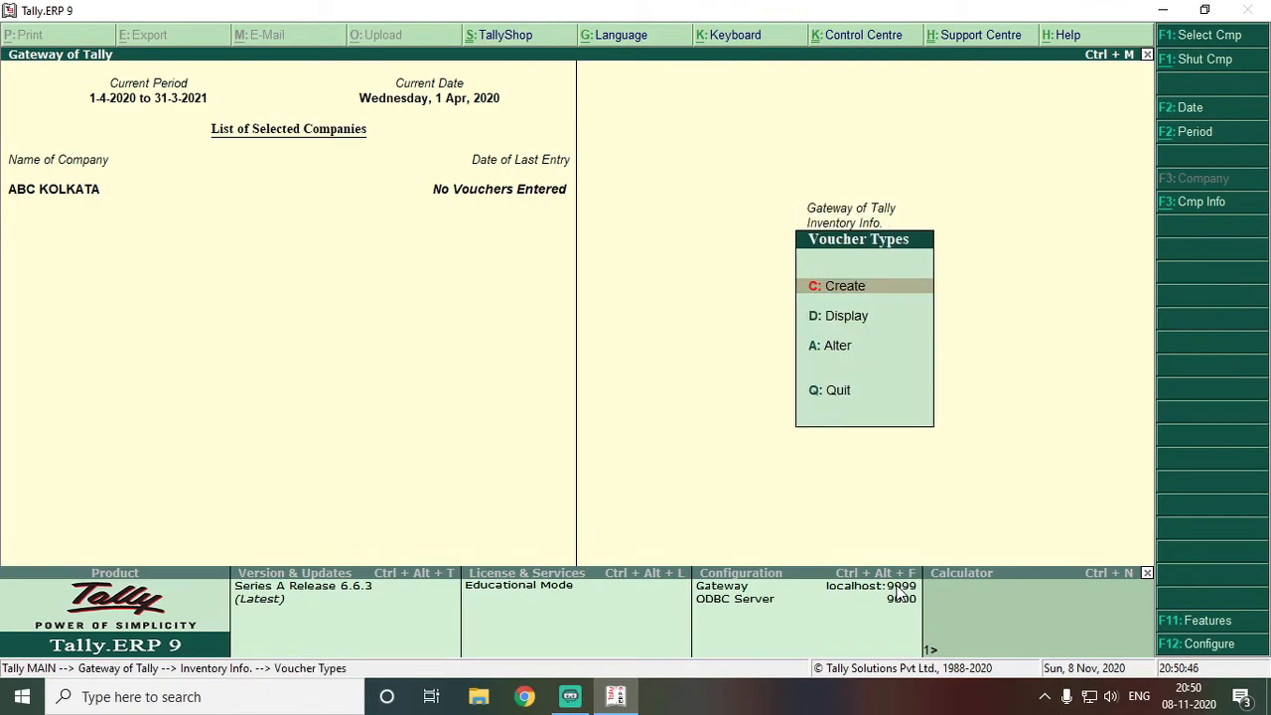
key("Return")
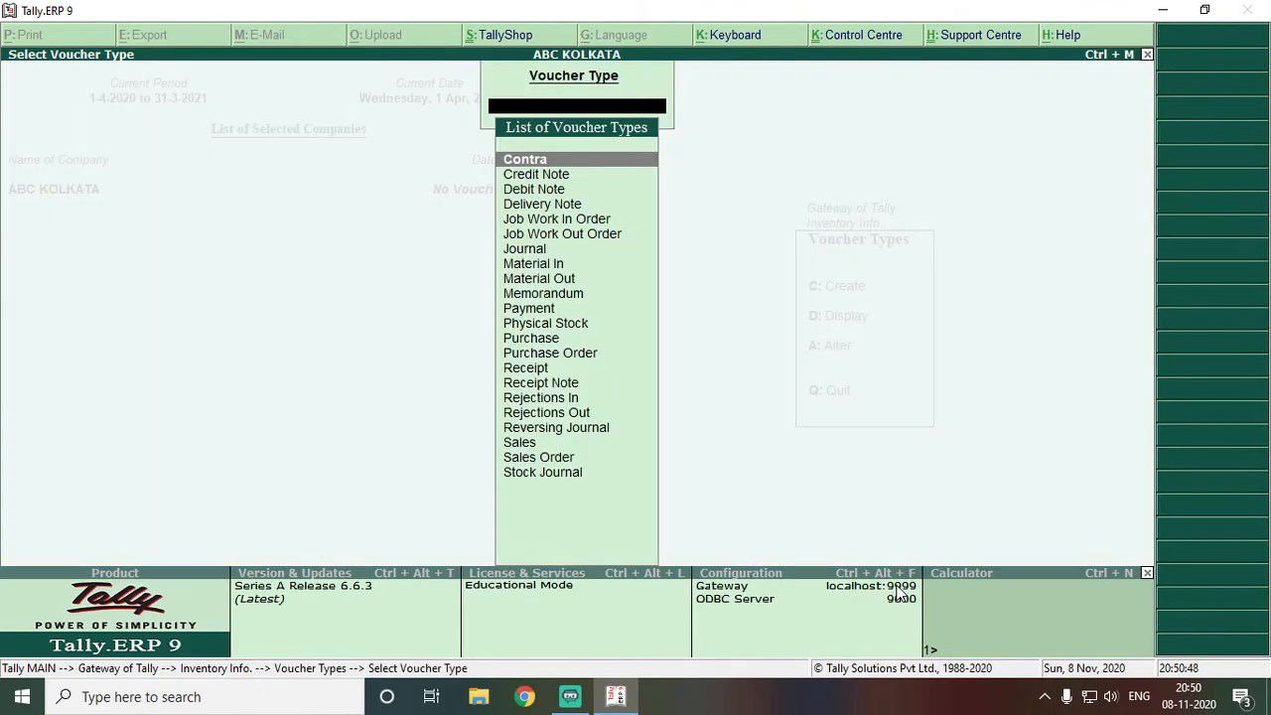
key("Down")
key("Down")
key("Down")
key("Down")
key("Down")
key("Down")
key("Down")
key("Down")
key("Down")
key("Down")
key("Down")
key("Down")
key("Down")
key("Down")
key("Down")
key("Down")
key("Down")
key("Down")
key("Down")
key("Down")
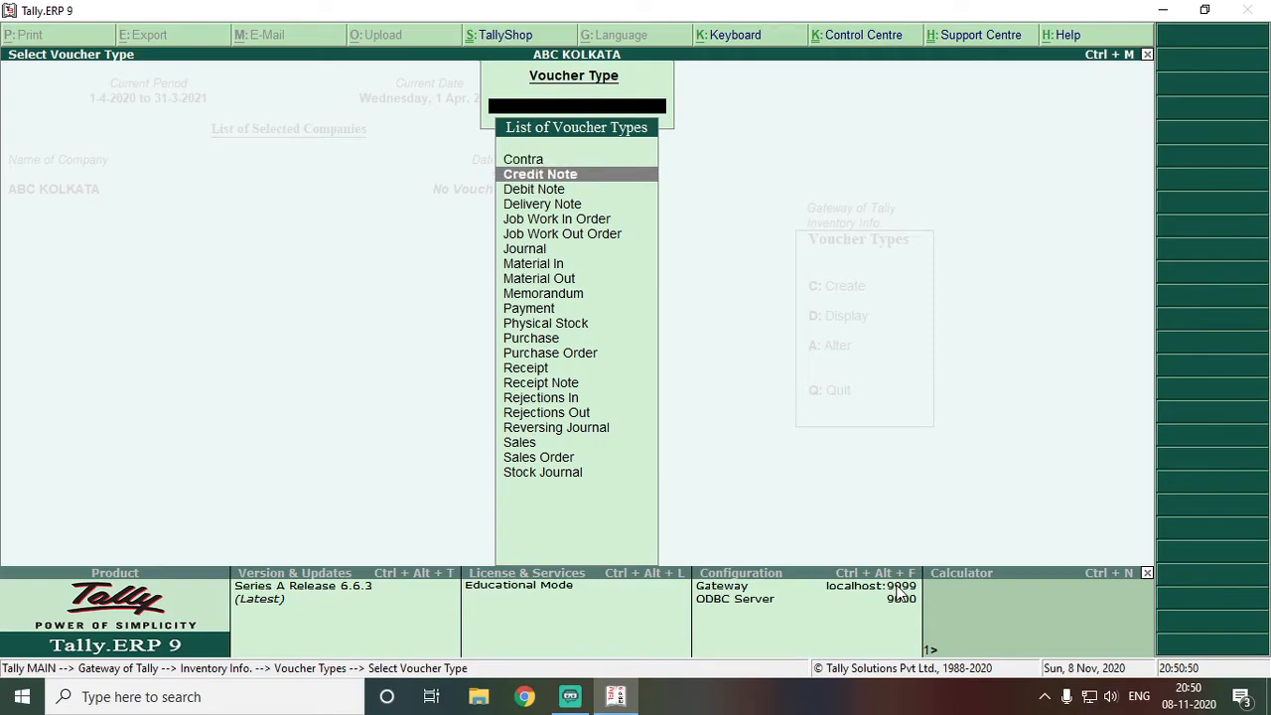
key("Up")
key("Up")
key("Up")
key("Up")
key("Up")
key("Up")
key("Up")
key("Up")
key("Up")
key("Up")
key("Up")
key("Up")
key("Up")
key("Up")
key("Up")
key("Up")
key("Up")
key("Up")
key("Up")
key("Up")
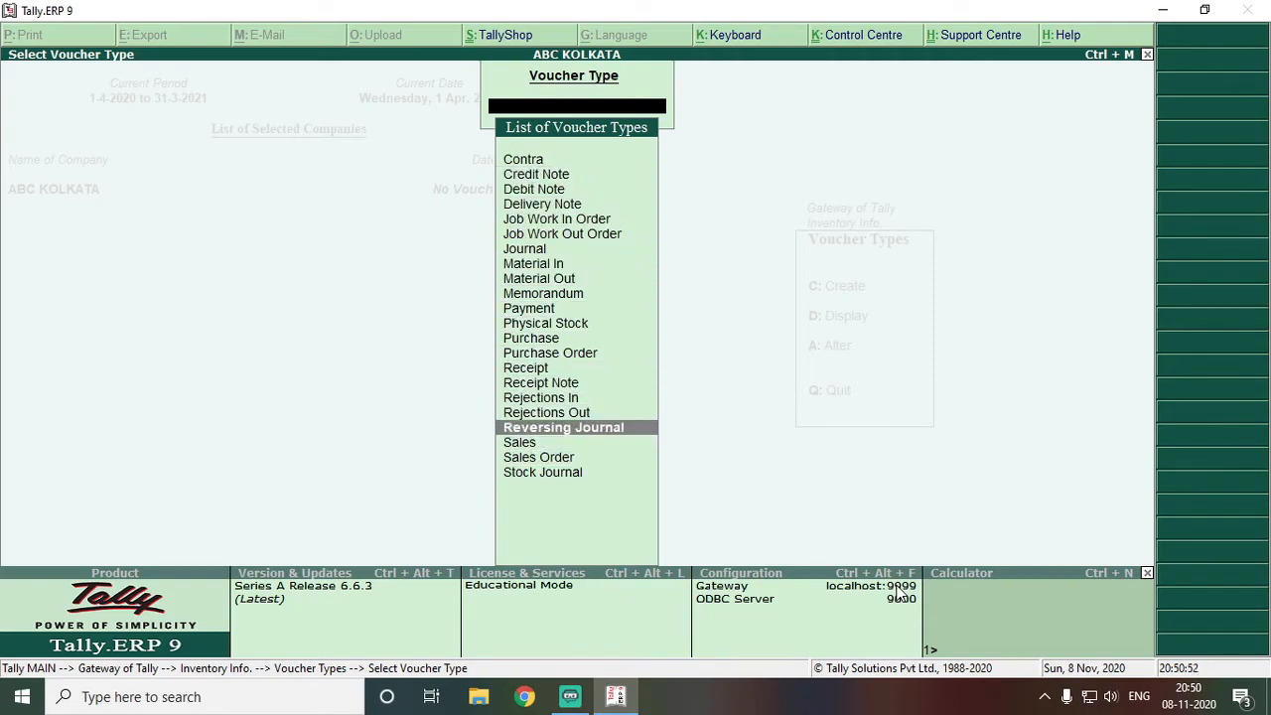
key("Down")
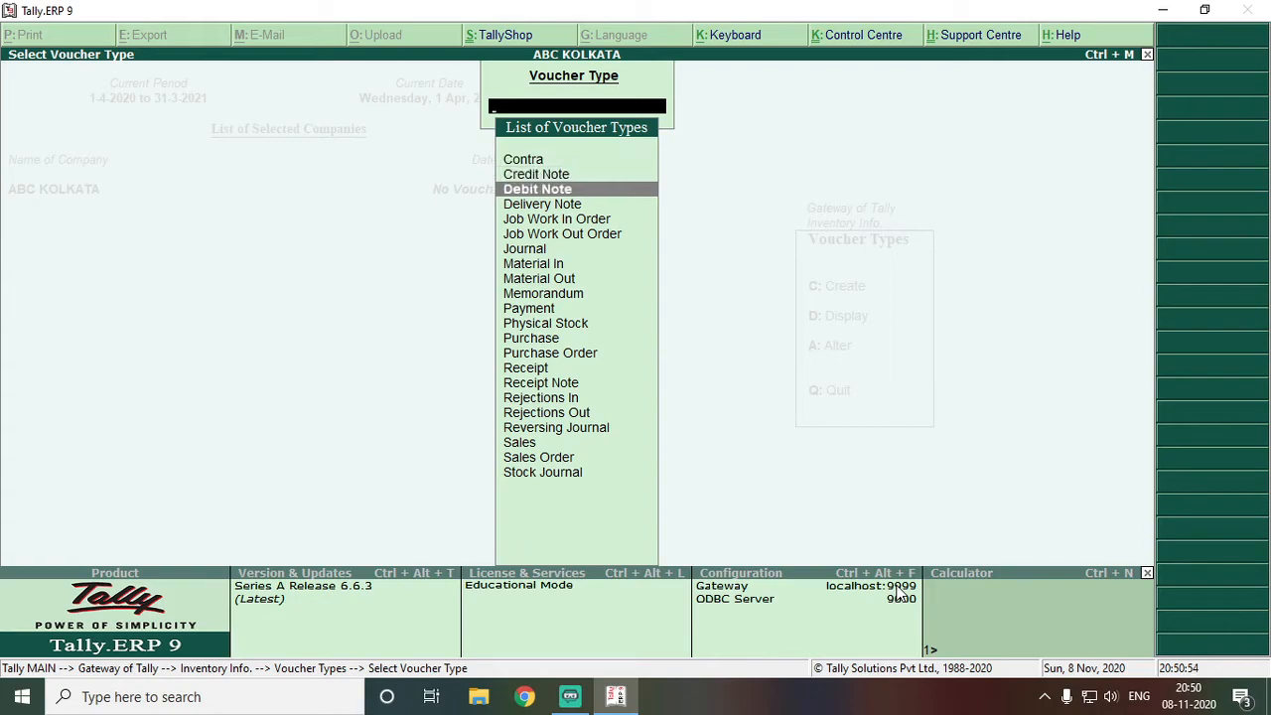
key("Down")
key("Down")
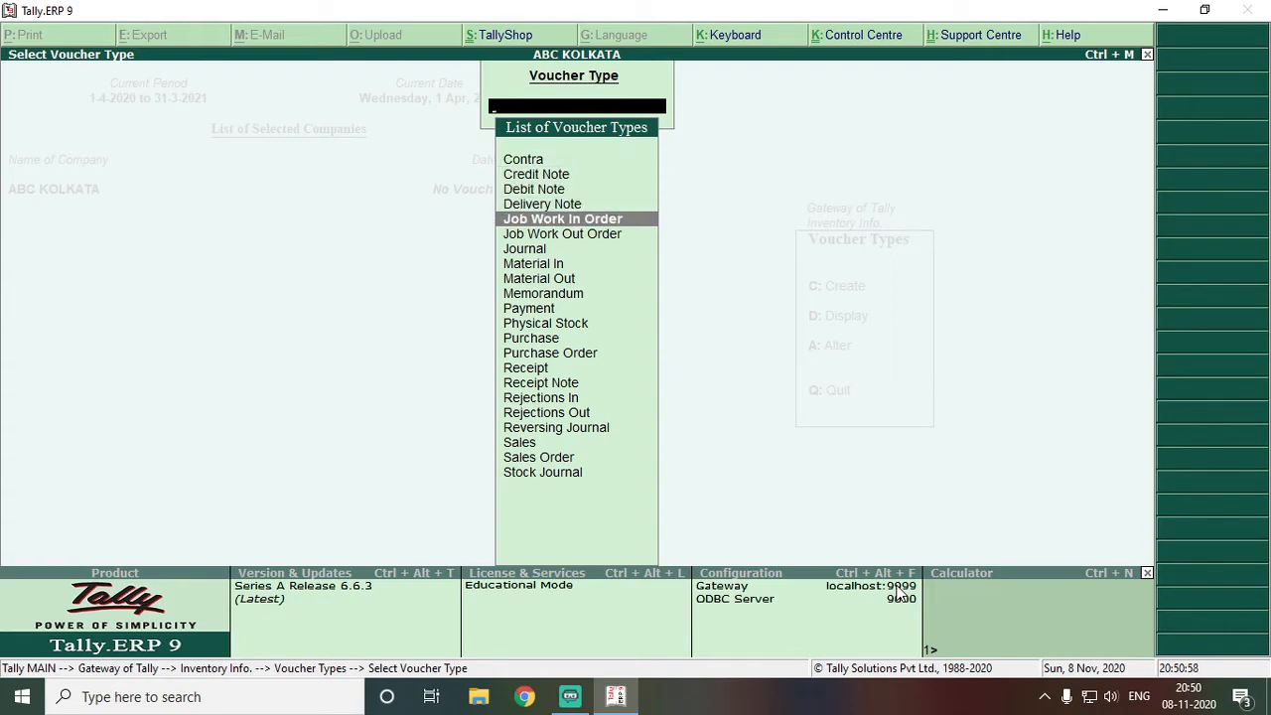
key("Escape")
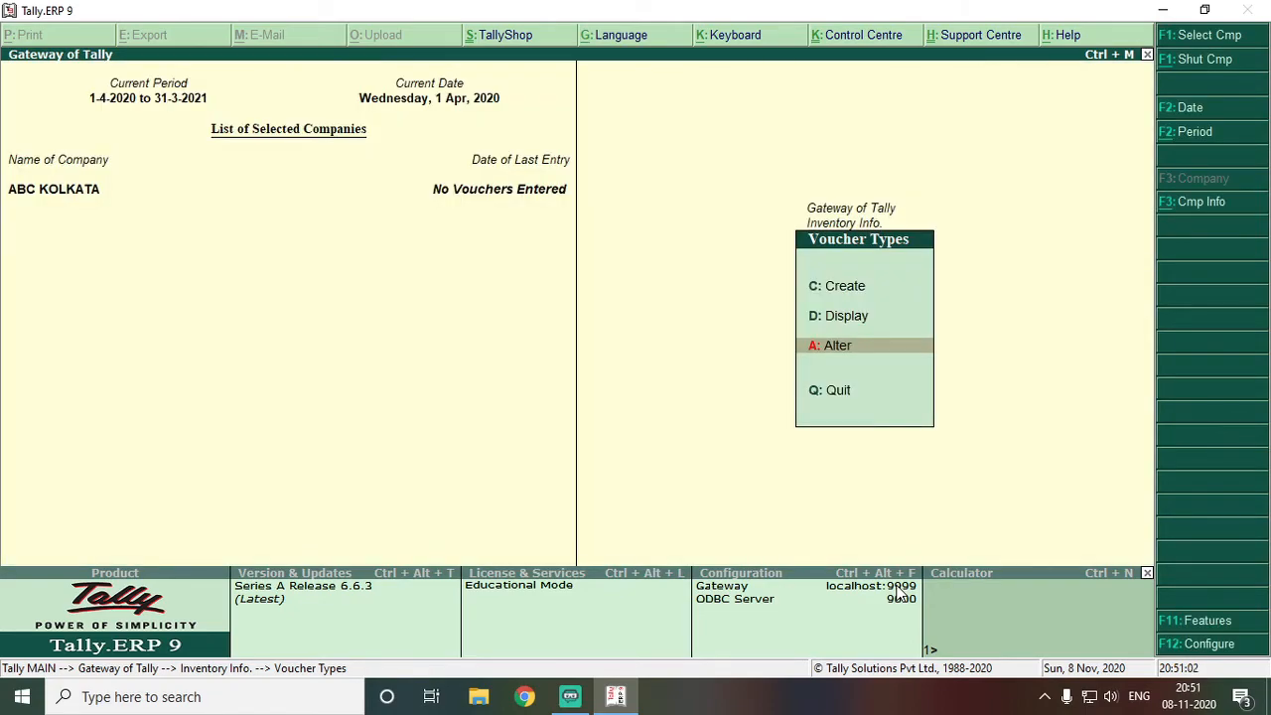
key("Return")
key("Escape")
key("Escape")
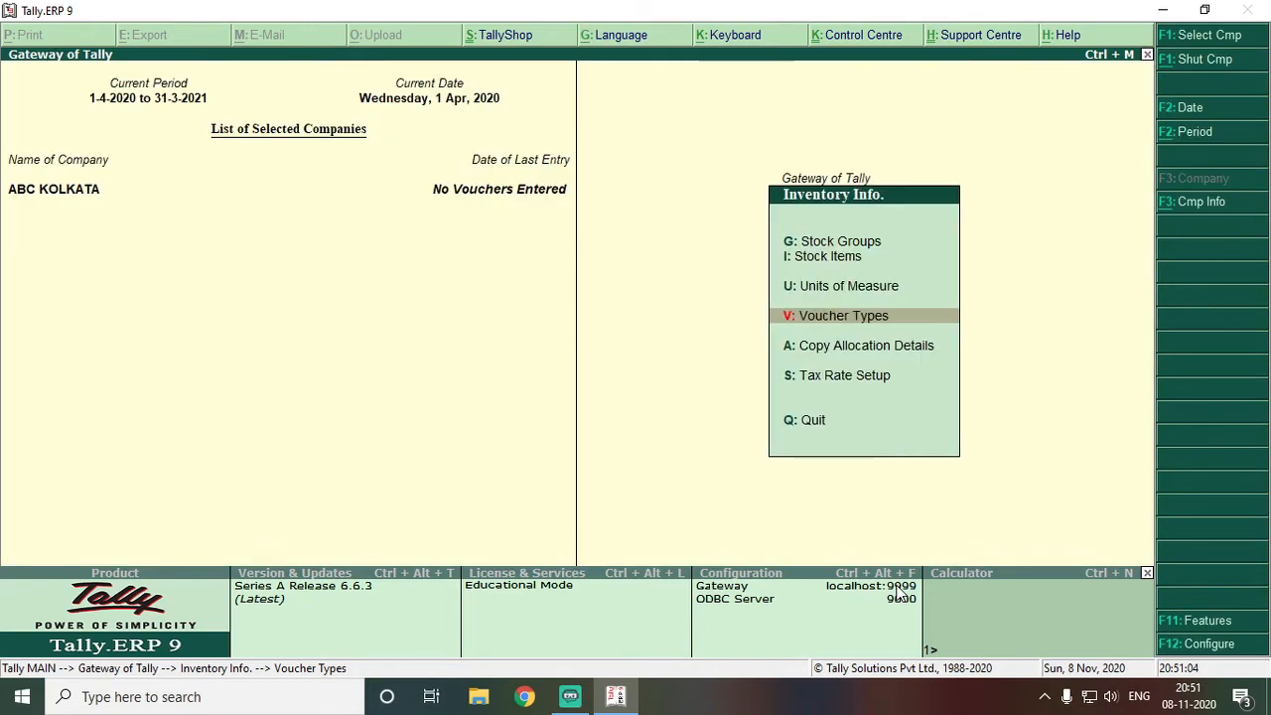
key("Escape")
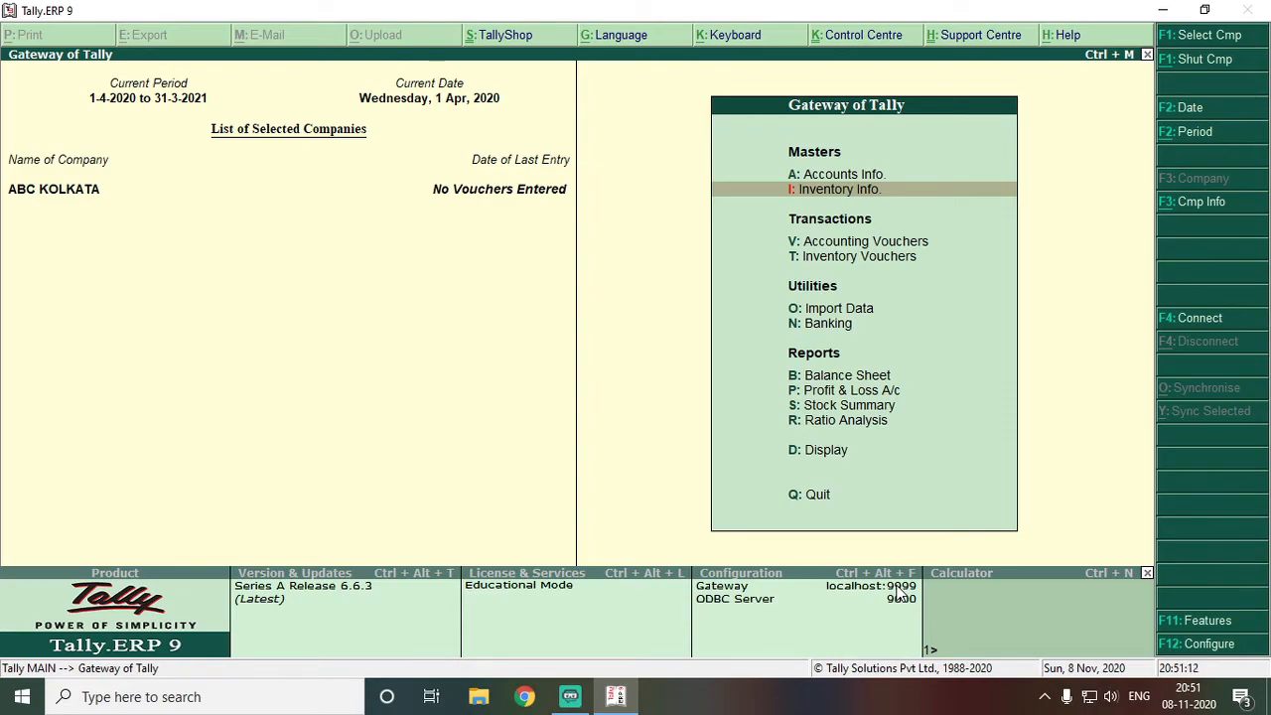
Open the Sales voucher type for alteration from Inventory Info's Voucher Types list
key("Return")
key("Down")
key("Down")
key("Down")
key("Down")
key("Up")
key("Return")
key("Down")
key("Down")
key("Return")
type("Sales")
key("Return")
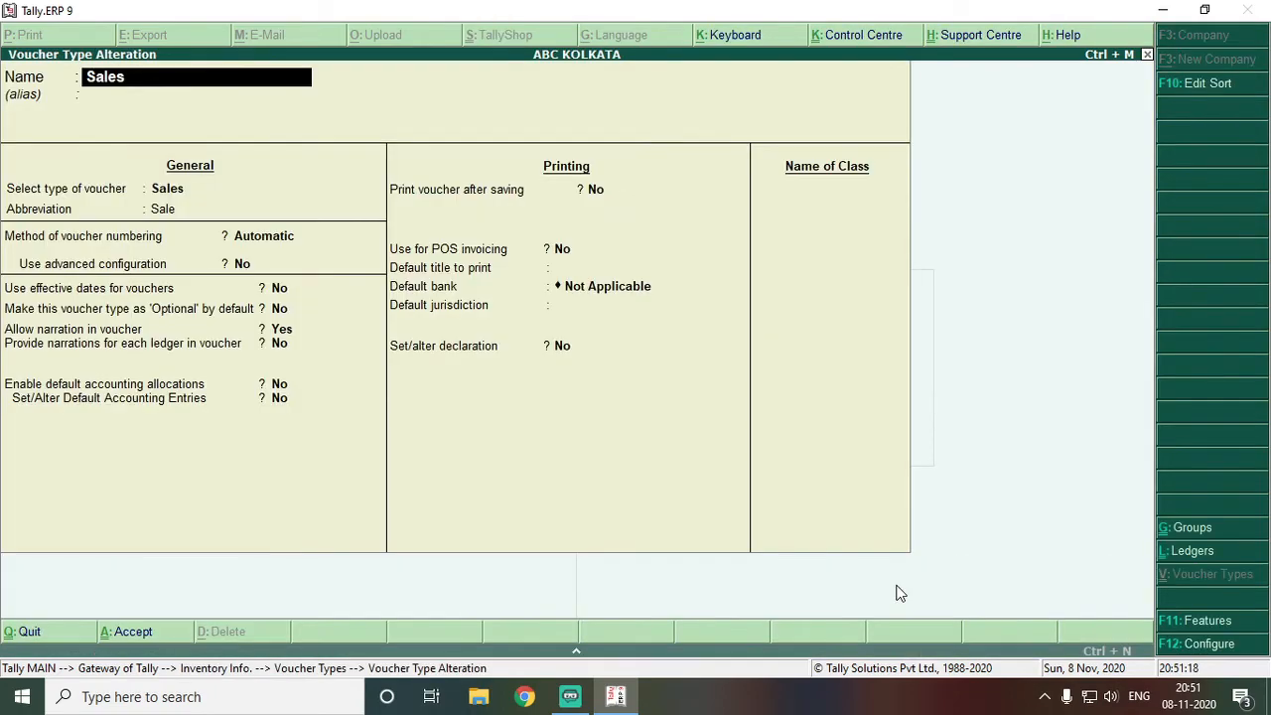
Keep name Sales, abbreviation Sale, Automatic numbering and advanced configuration set to No
key("Return")
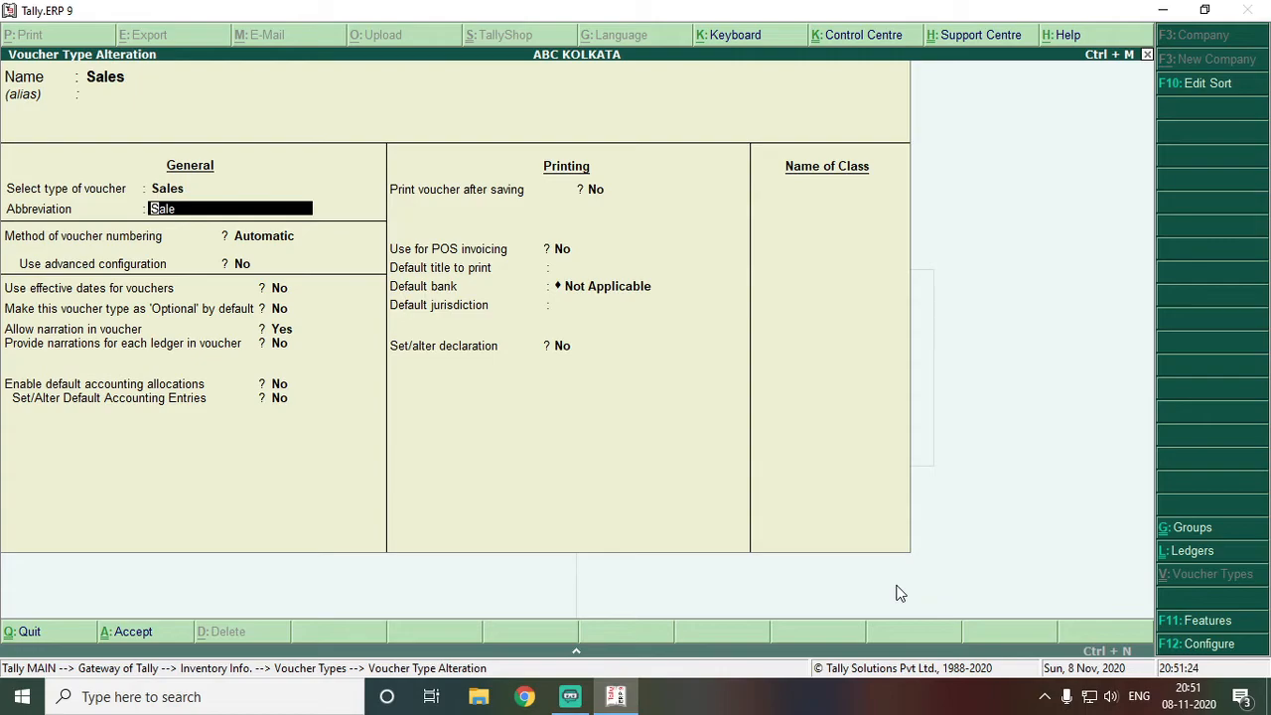
key("Return")
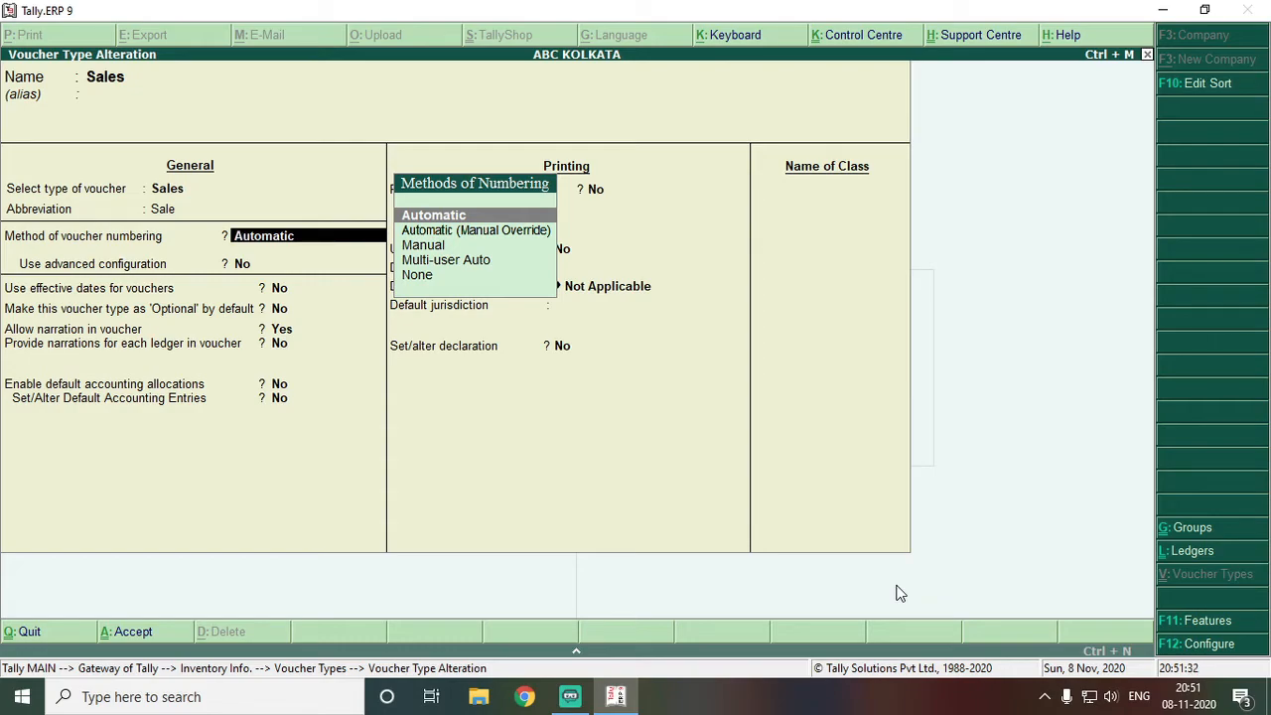
key("Return")
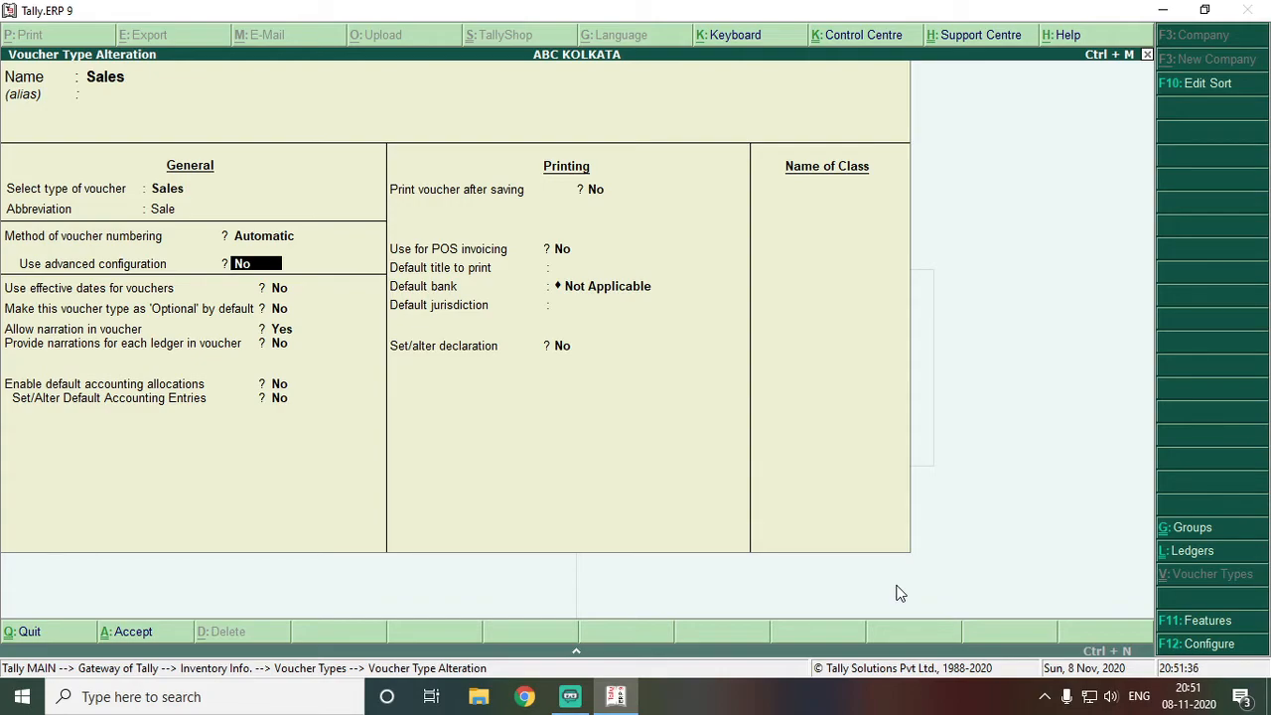
key("y")
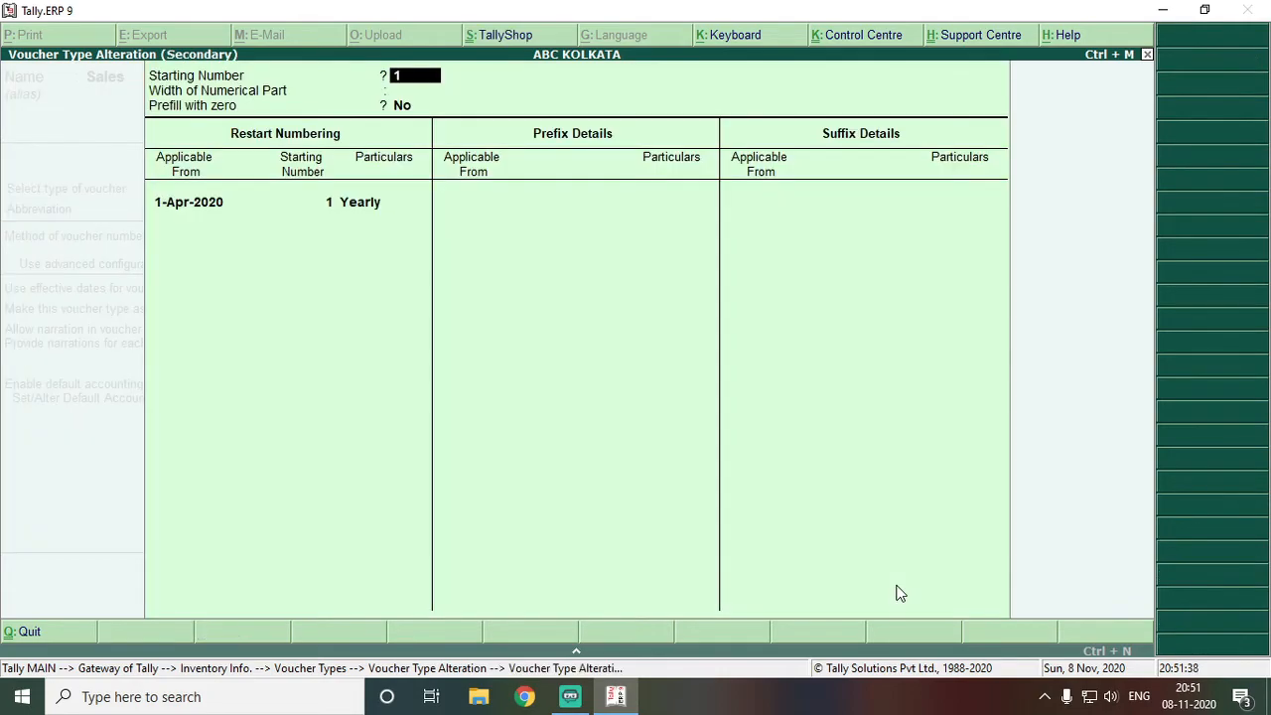
key("Escape")
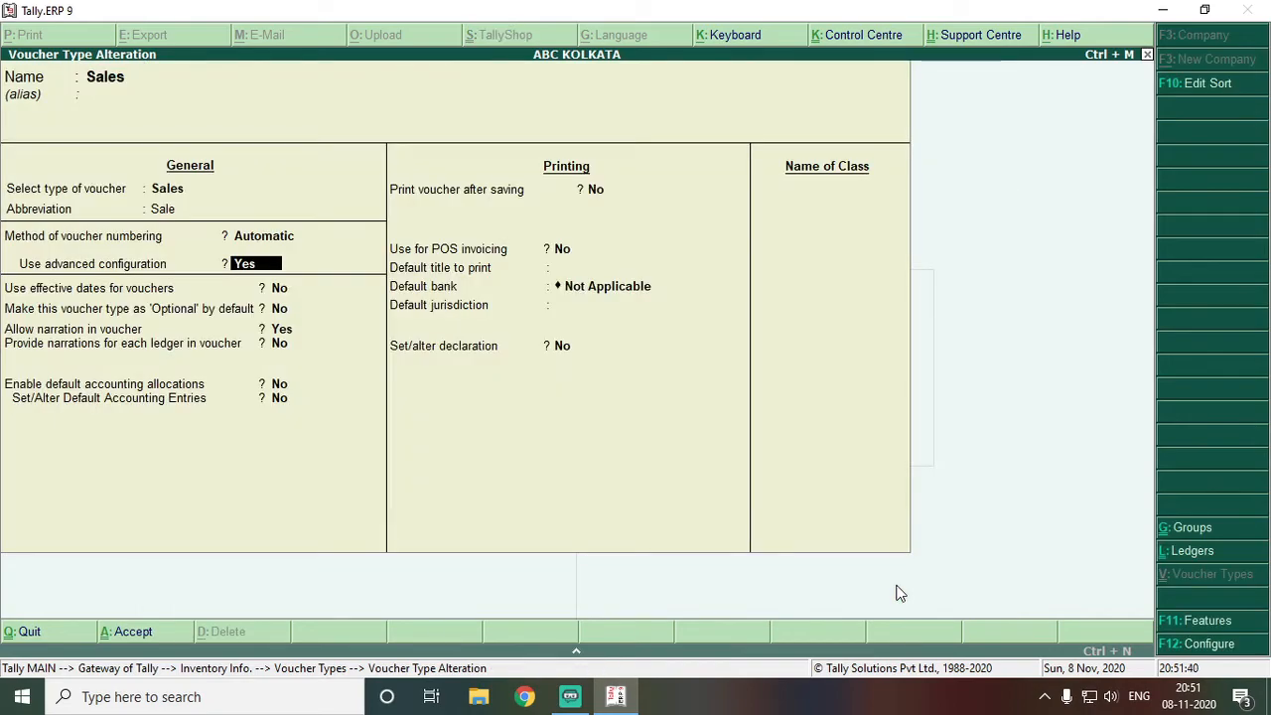
key("n")
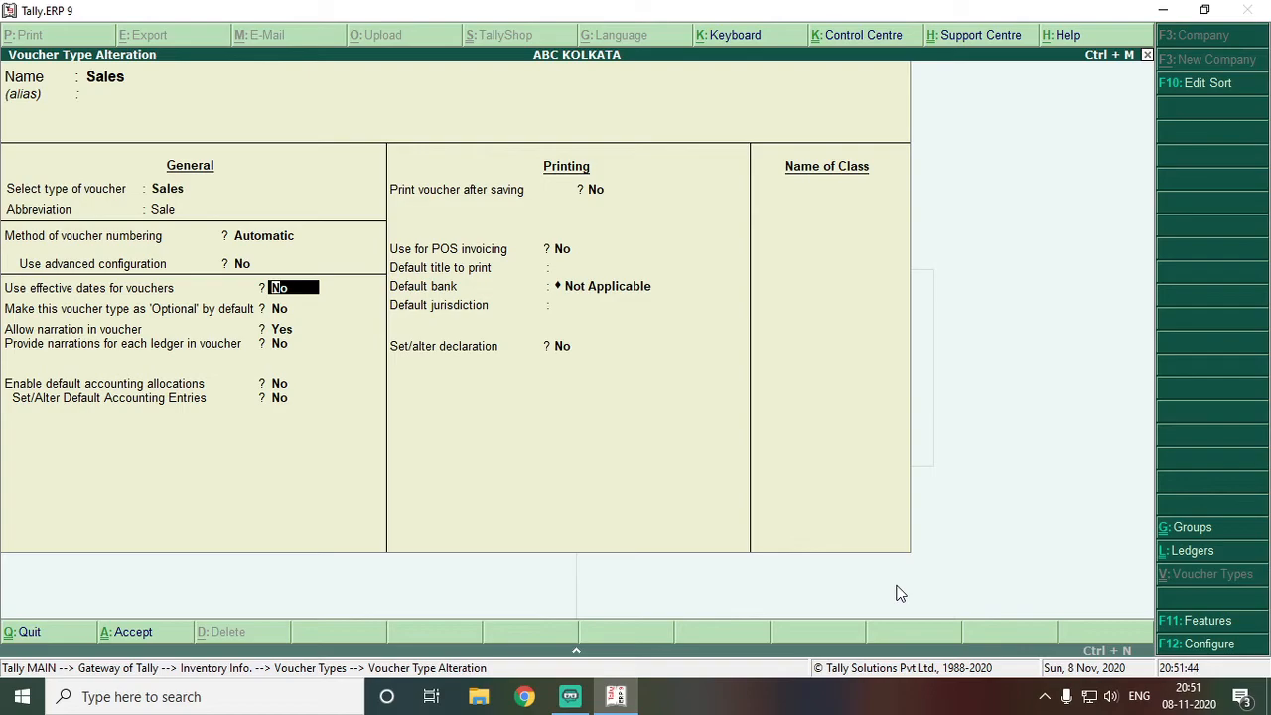
key("Return")
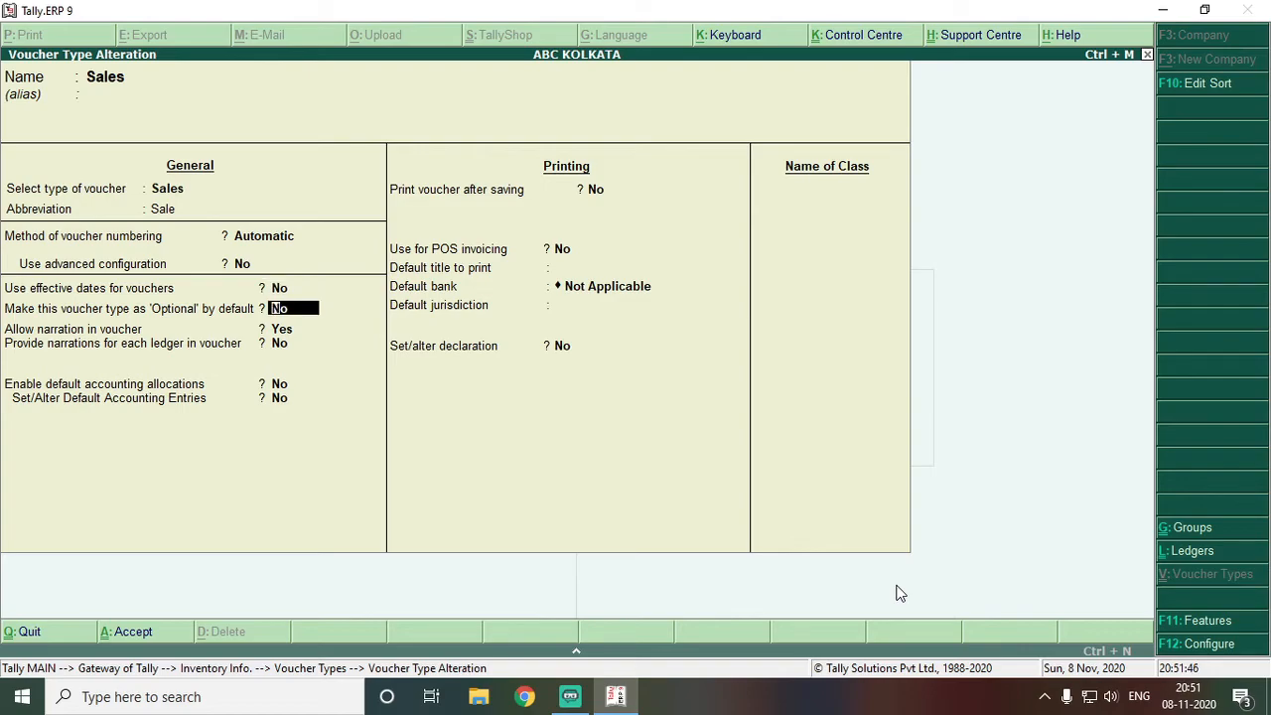
key("Return")
key("Return")
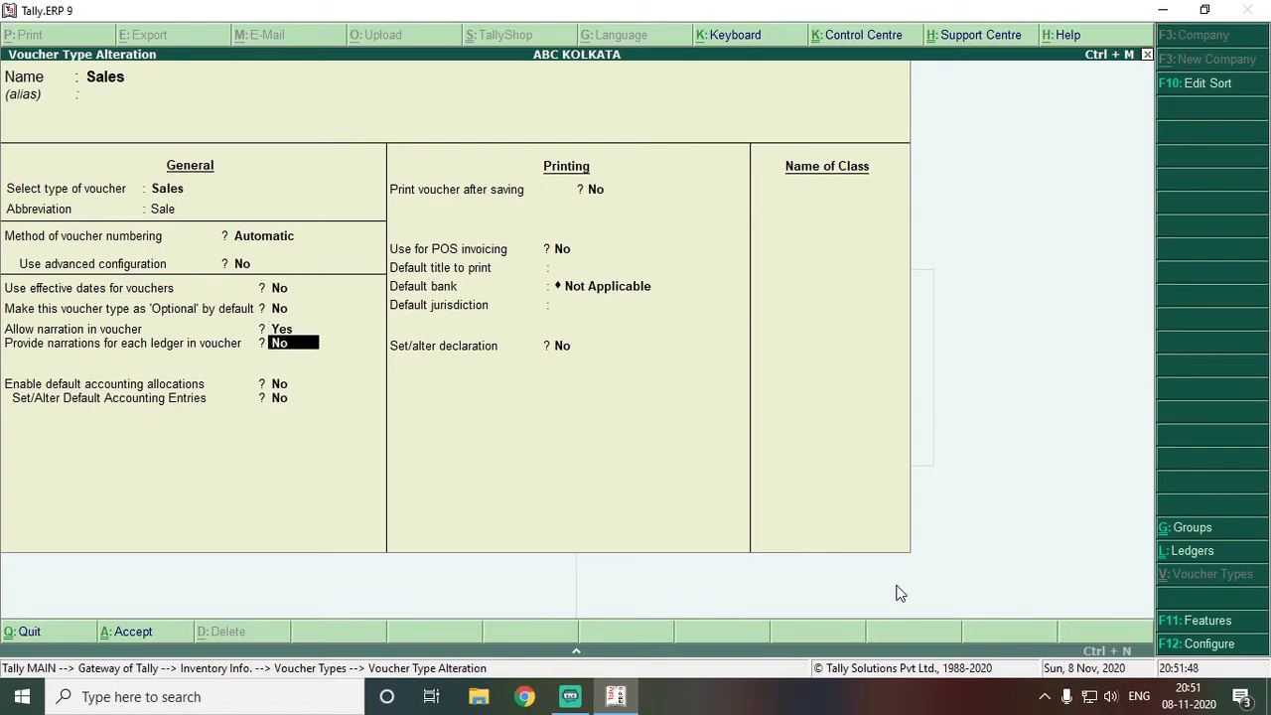
key("Return")
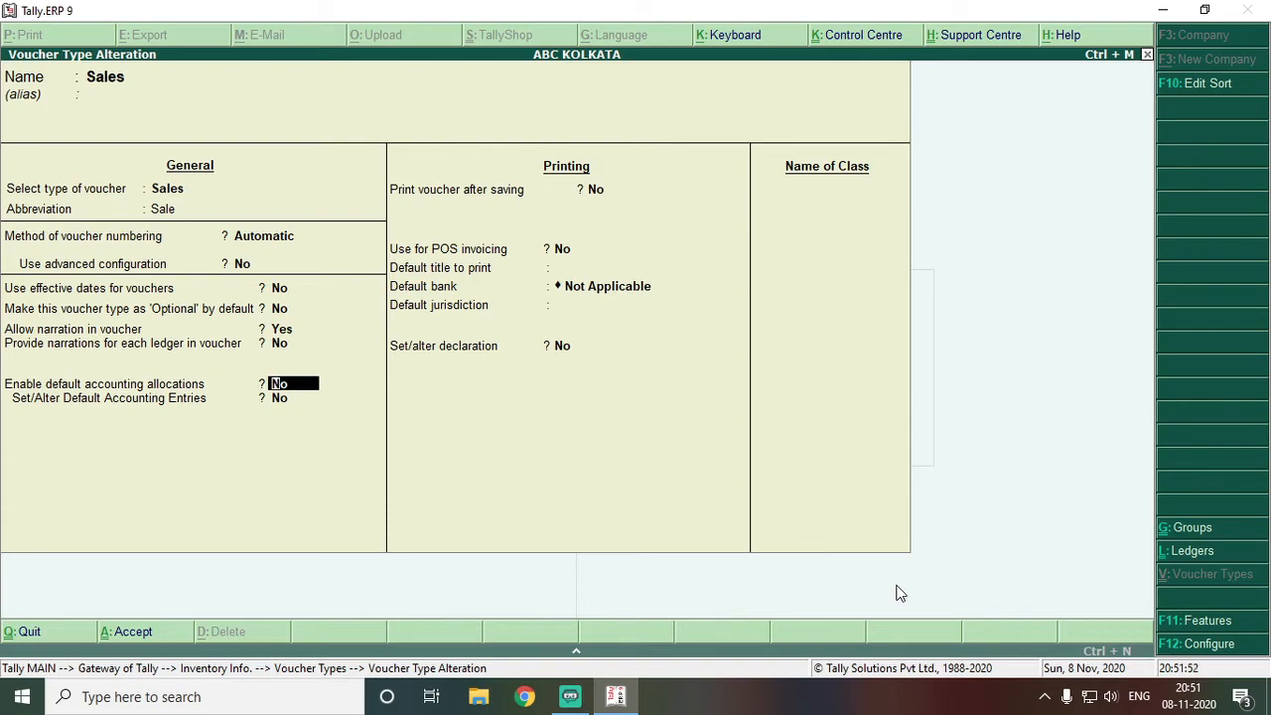
key("Return")
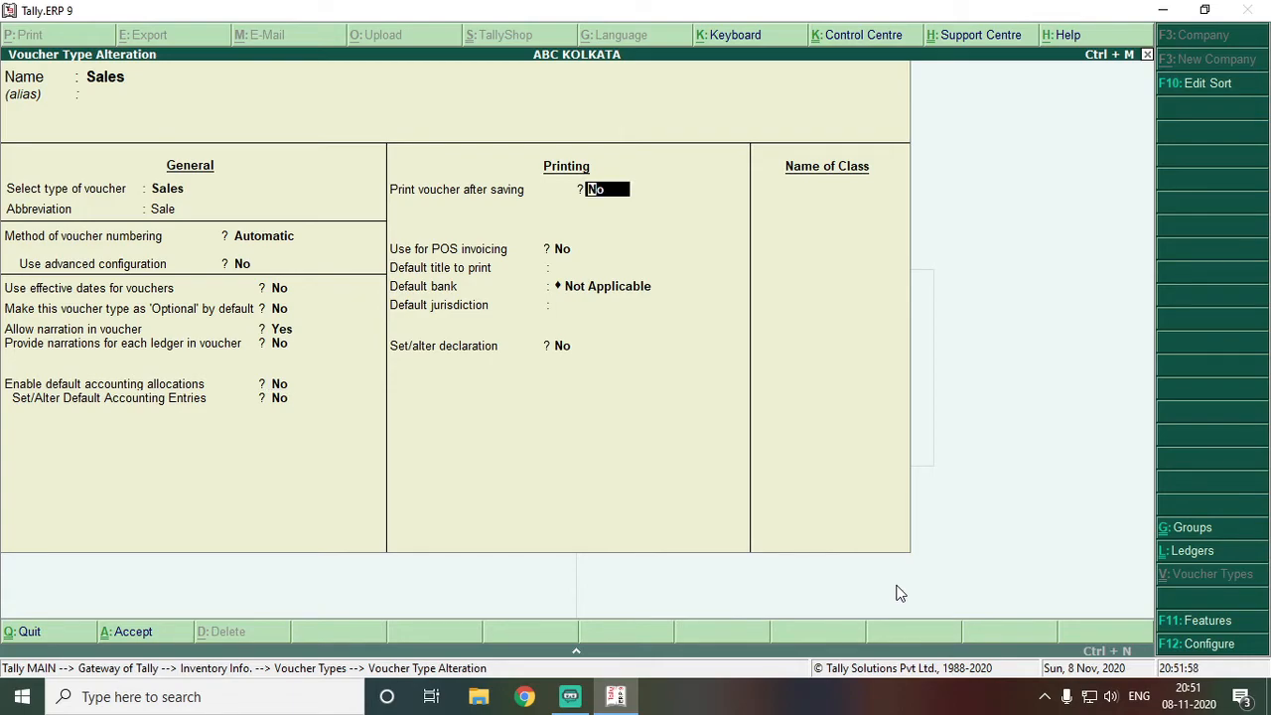
Set print title TAX INVOICE, default bank STATE BANK OF INDIA and jurisdiction KOLKATA
key("Return")
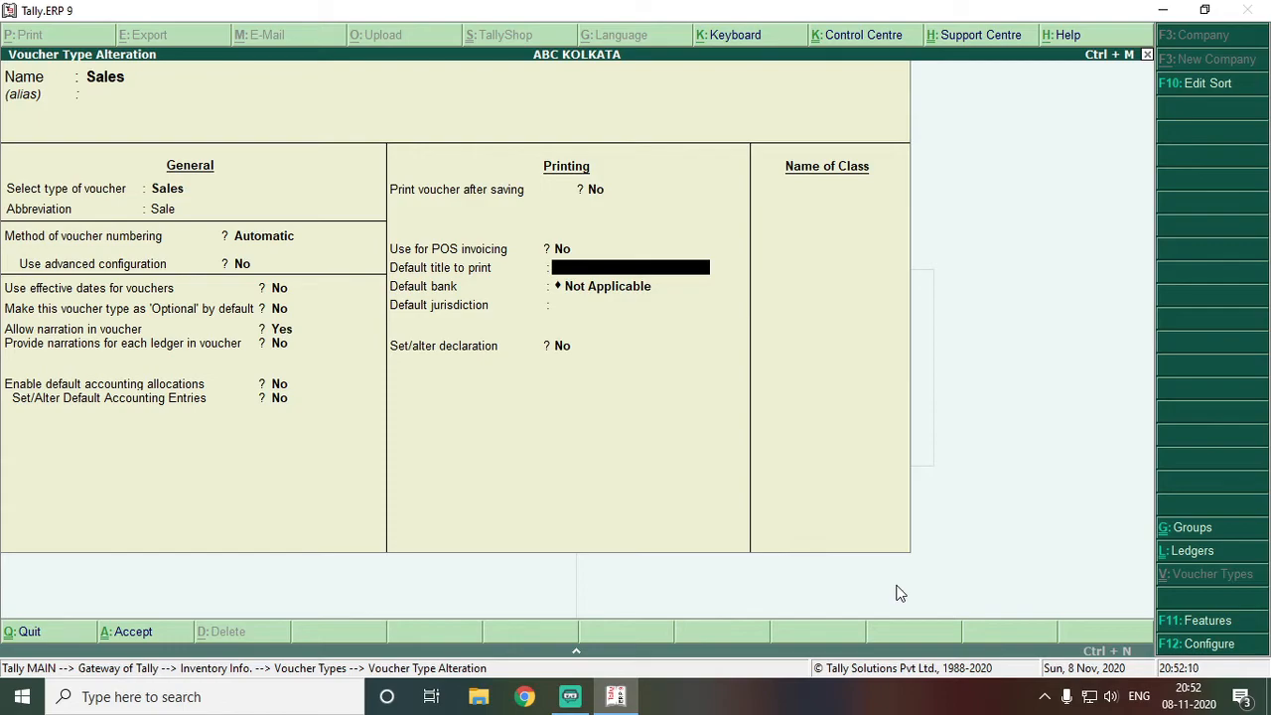
type("TAX INVOICE")
key("Return")
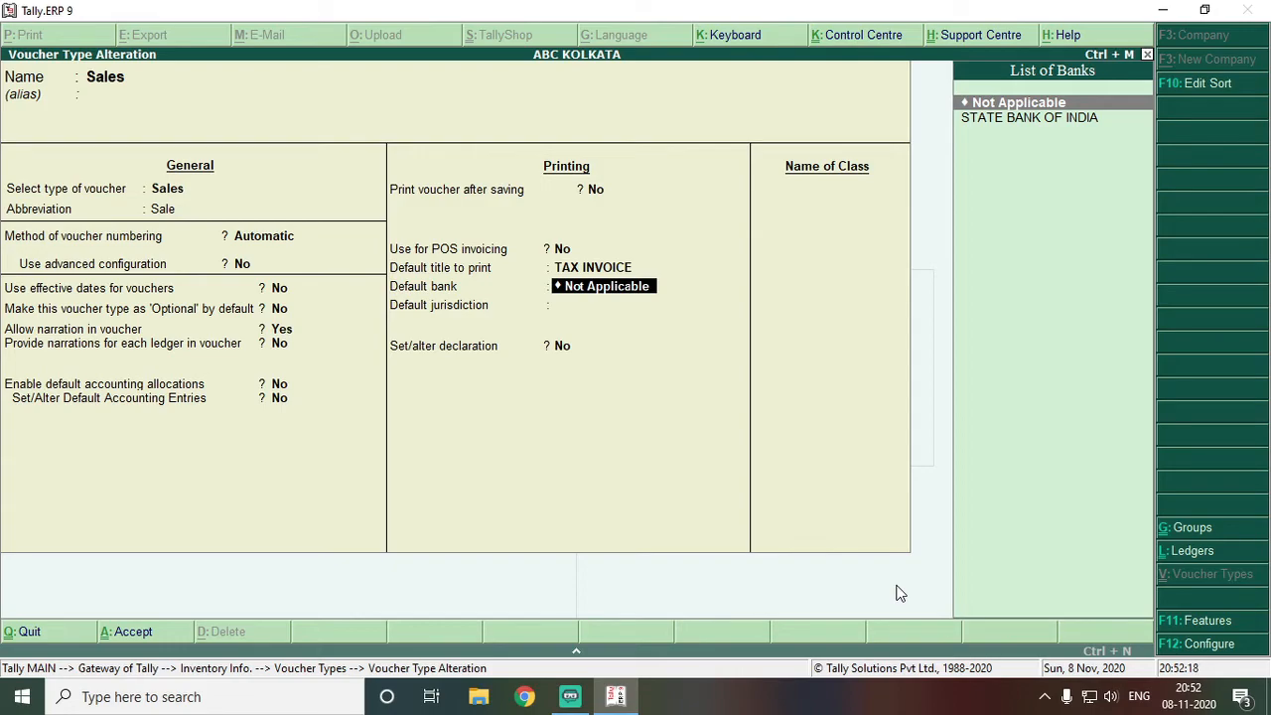
key("Down")
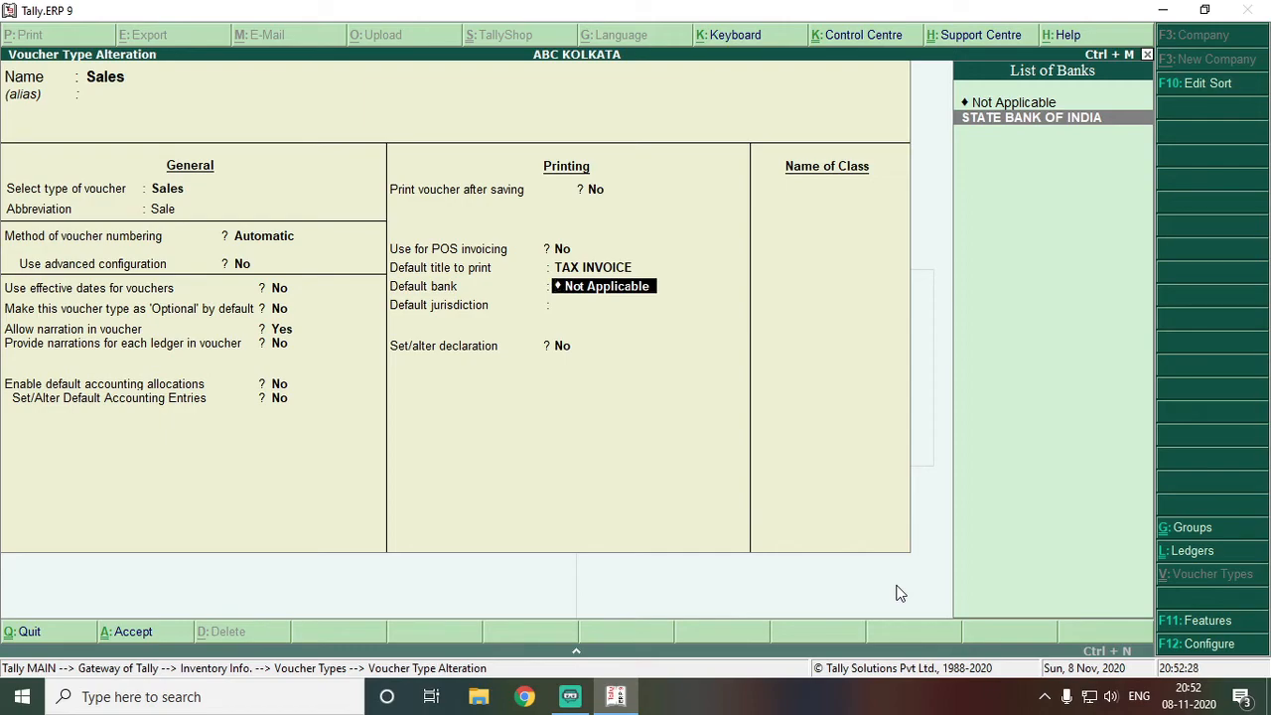
key("Return")
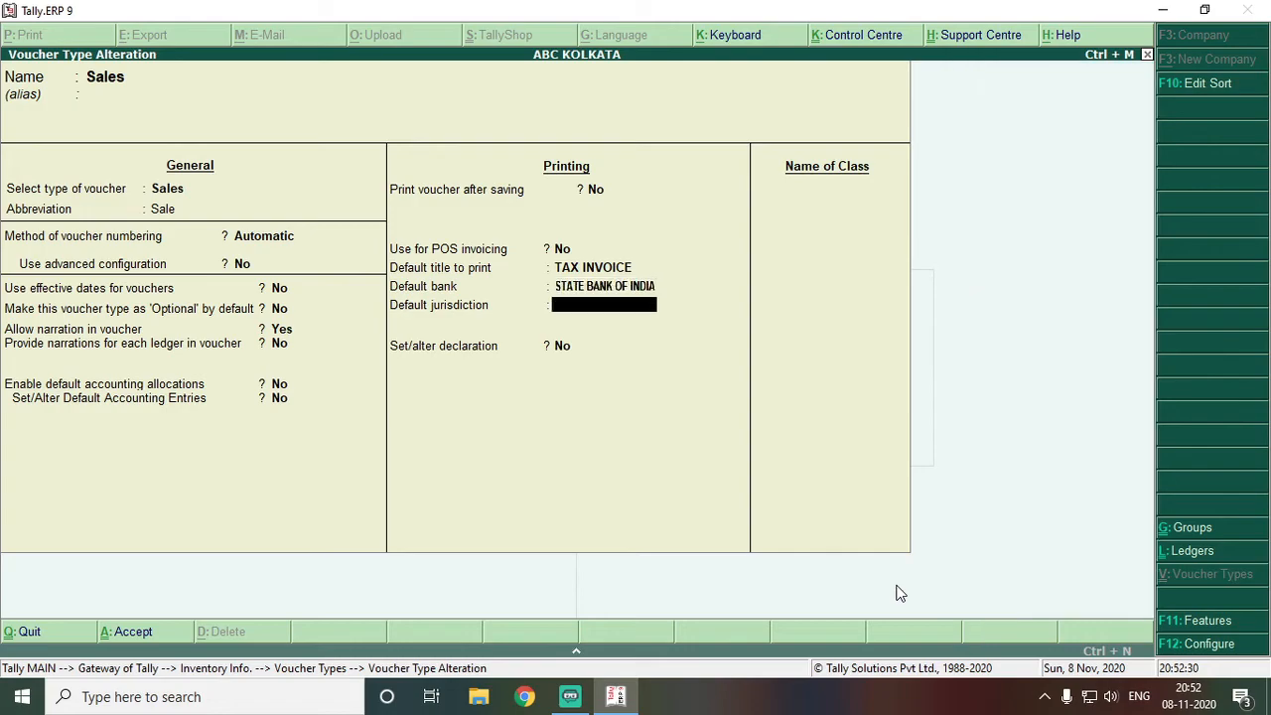
type("KOLKATA")
key("Return")
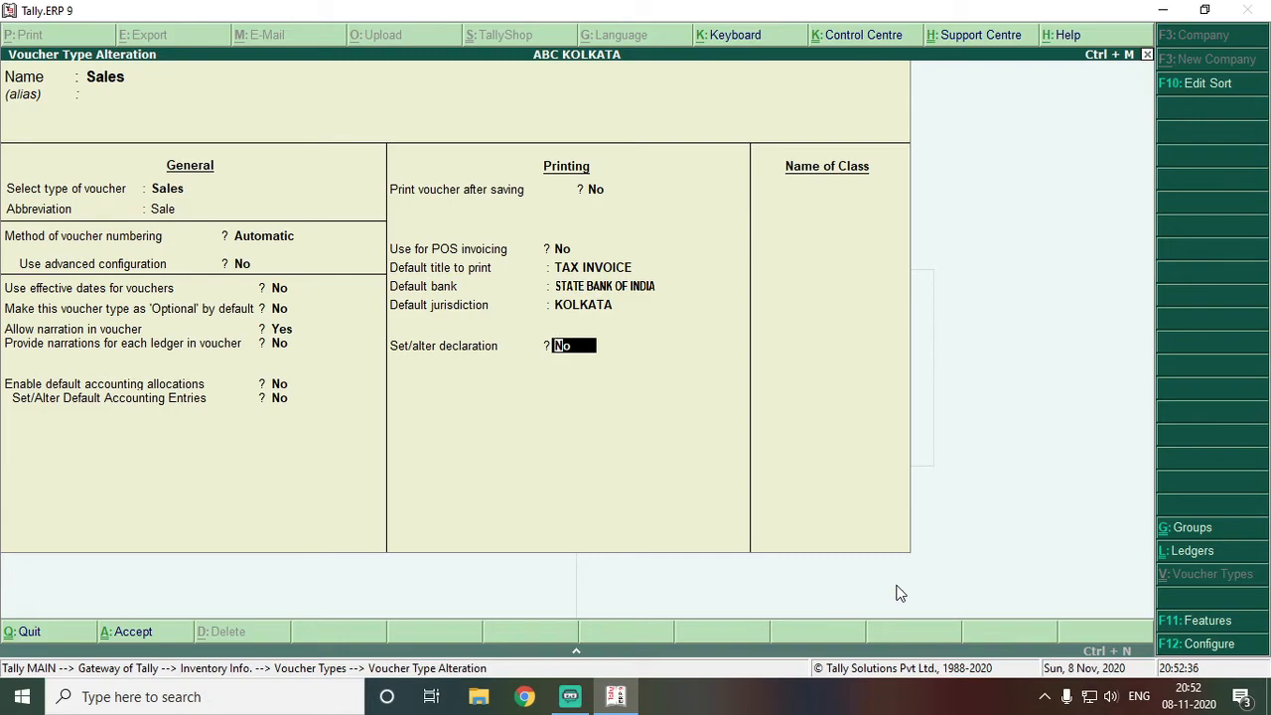
Decline saving, return to Set/alter declaration and set it to Yes
key("Return")
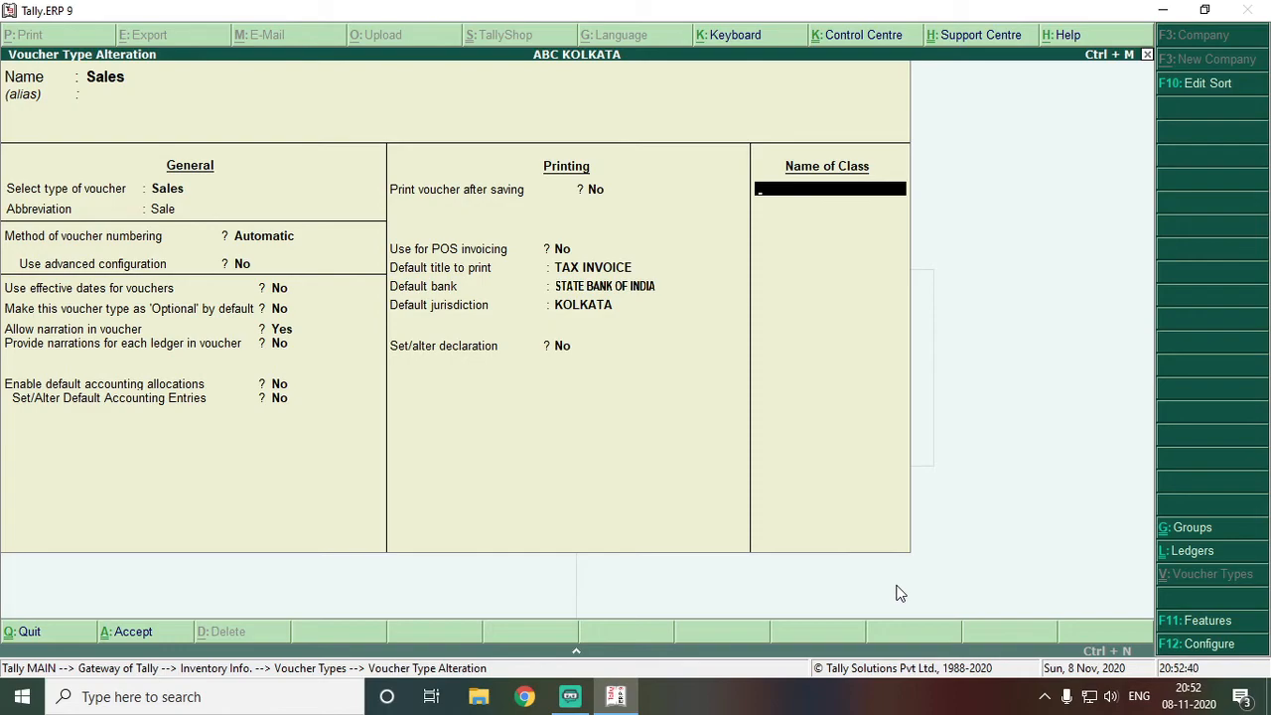
key("Return")
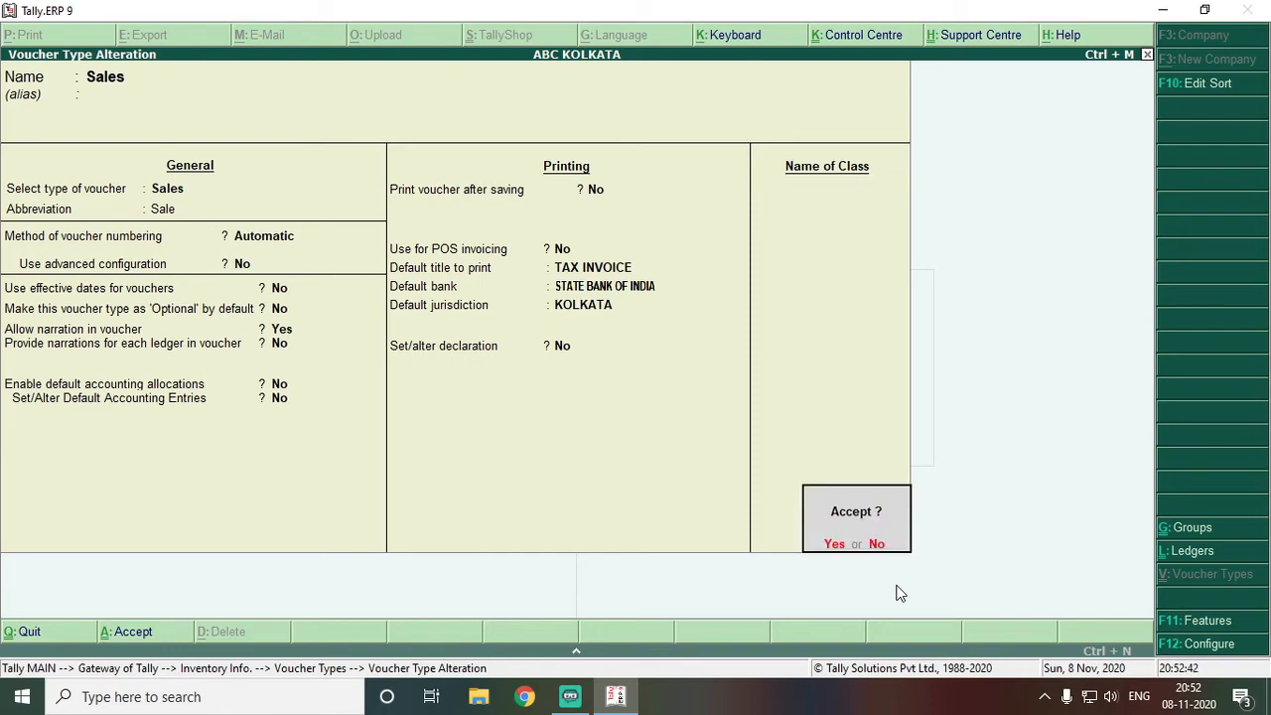
key("n")
key("BackSpace")
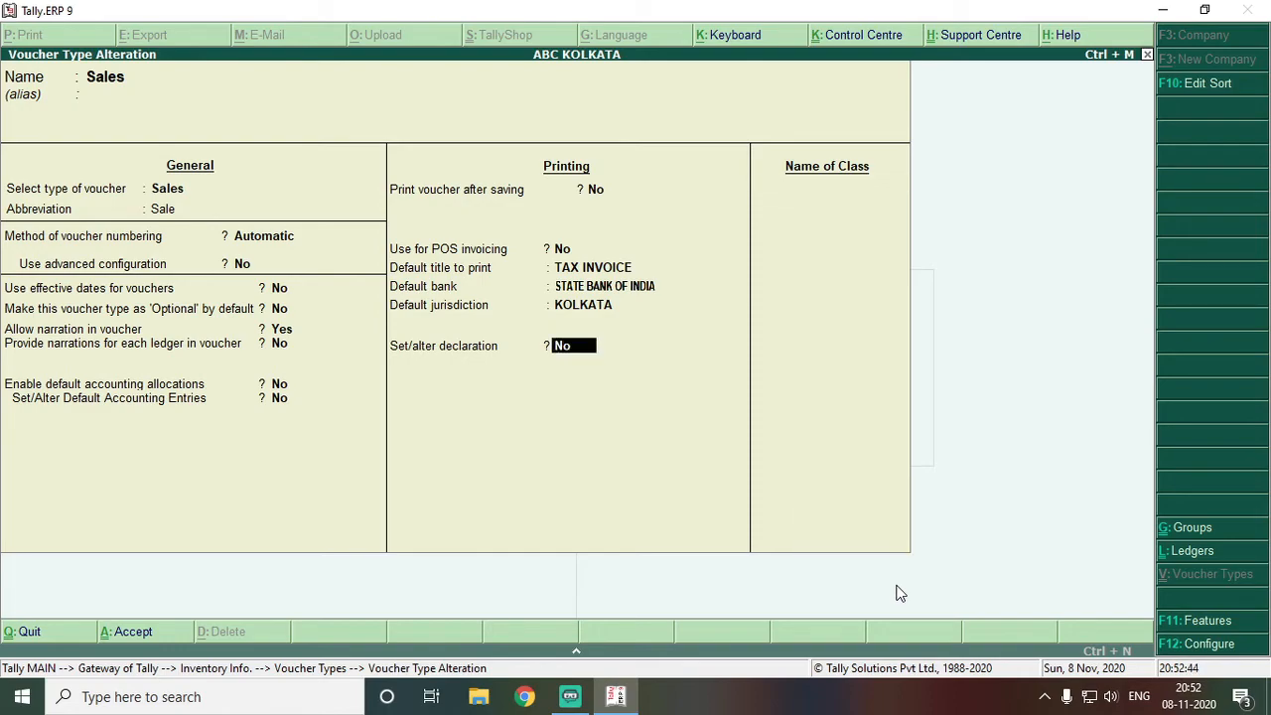
key("y")
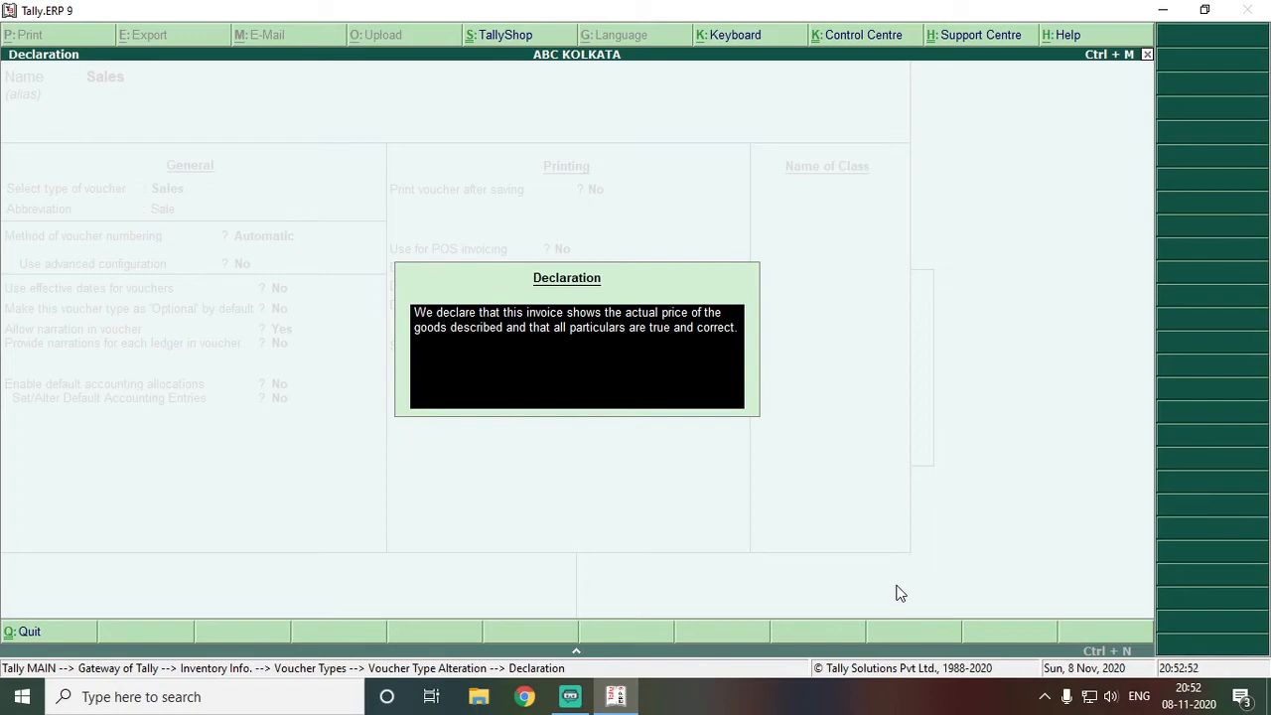
Enter declaration 'WE DONT RETURN PRODUCTS AFTER SELILING', save the Sales voucher type, return to Gateway
type("WE DONT RETURN PRODUCTS AFTER SELILING")
key("Return")
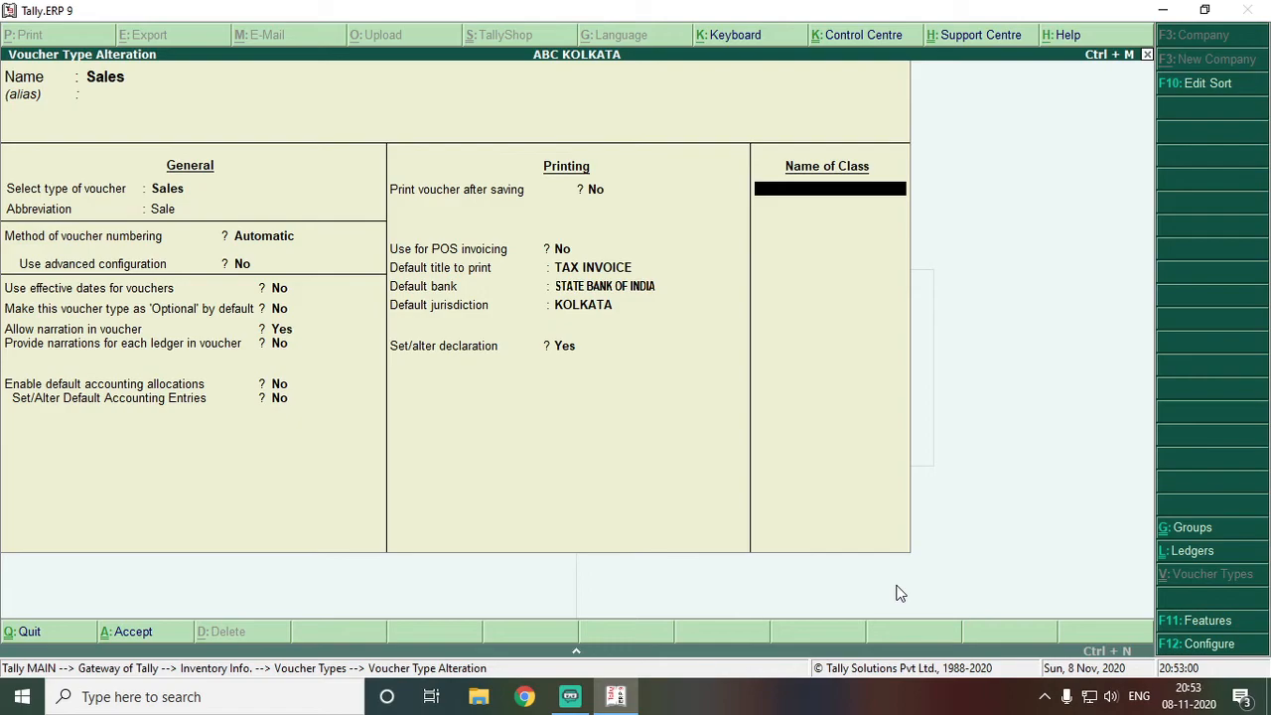
key("Return")
key("n")
key("Up")
type("N")
key("Return")
key("Return")
key("Return")
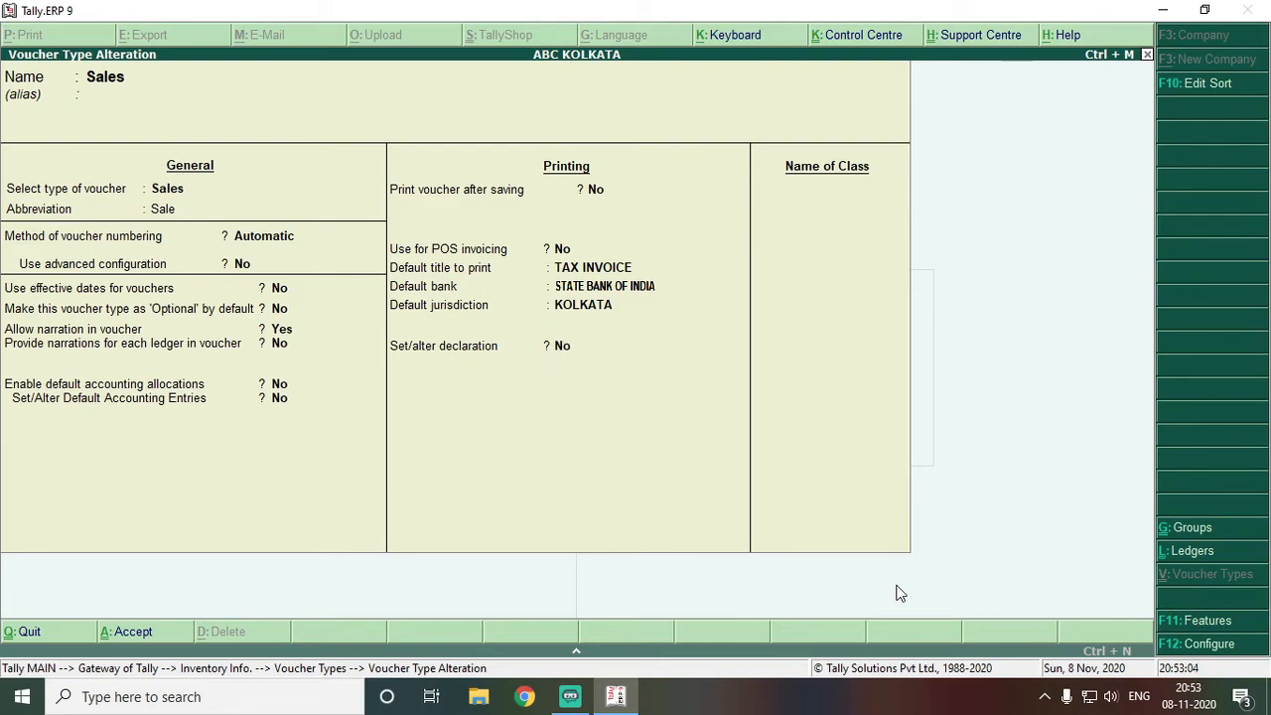
key("Escape")
key("Escape")
key("Escape")
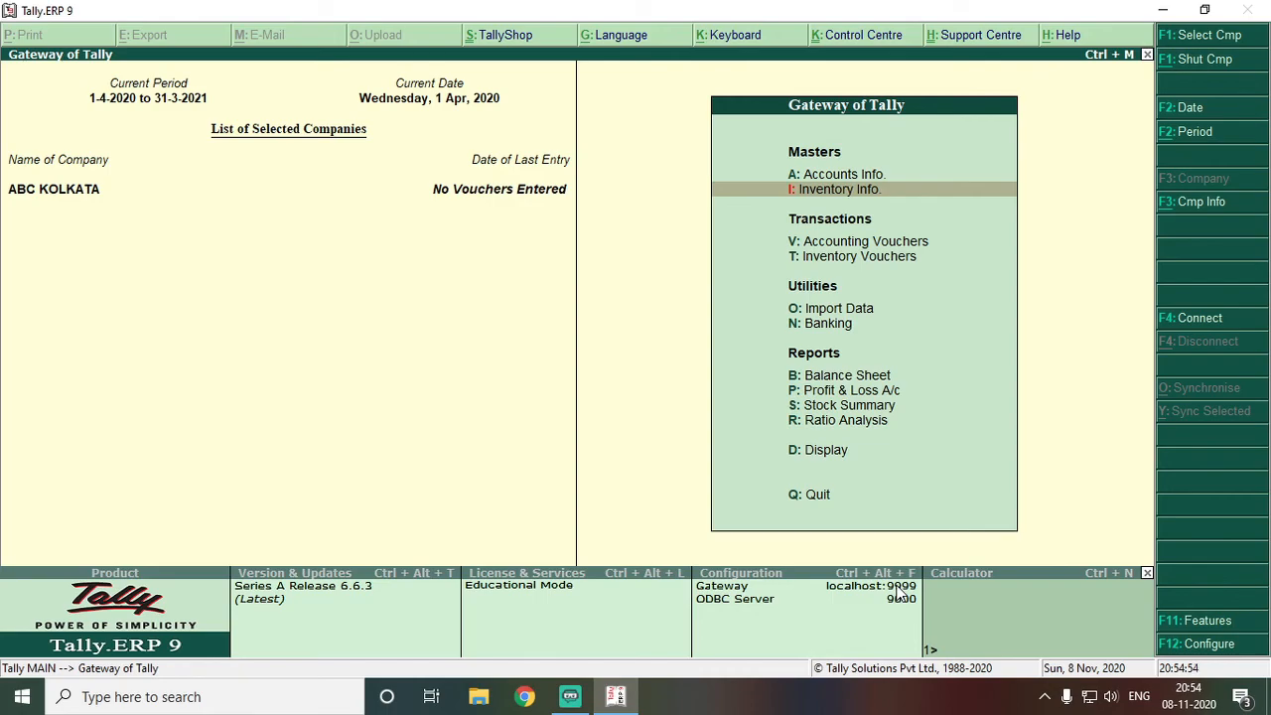
key("Down")
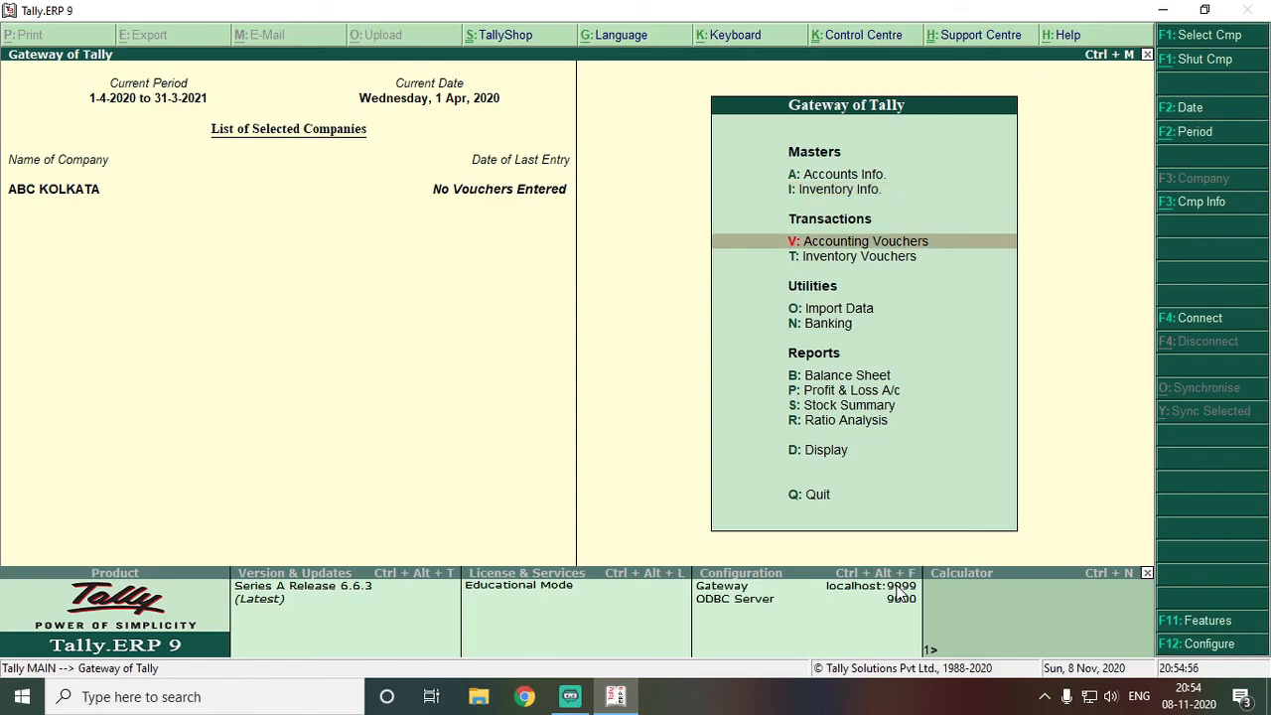